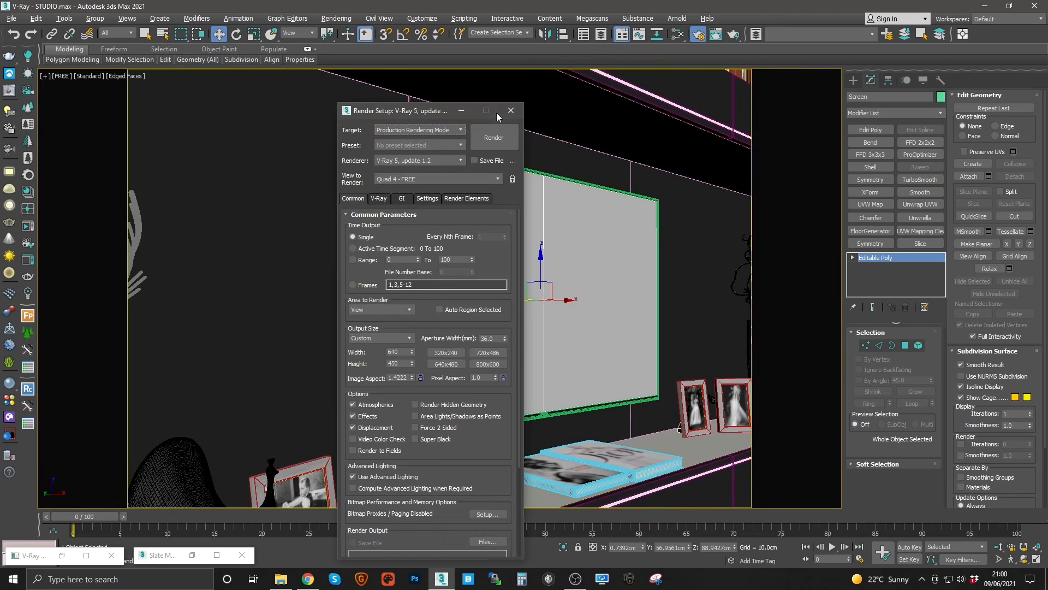
Review the V-Ray settings in the render setup, including the global switches and image sampler, and close it
click(392, 200)
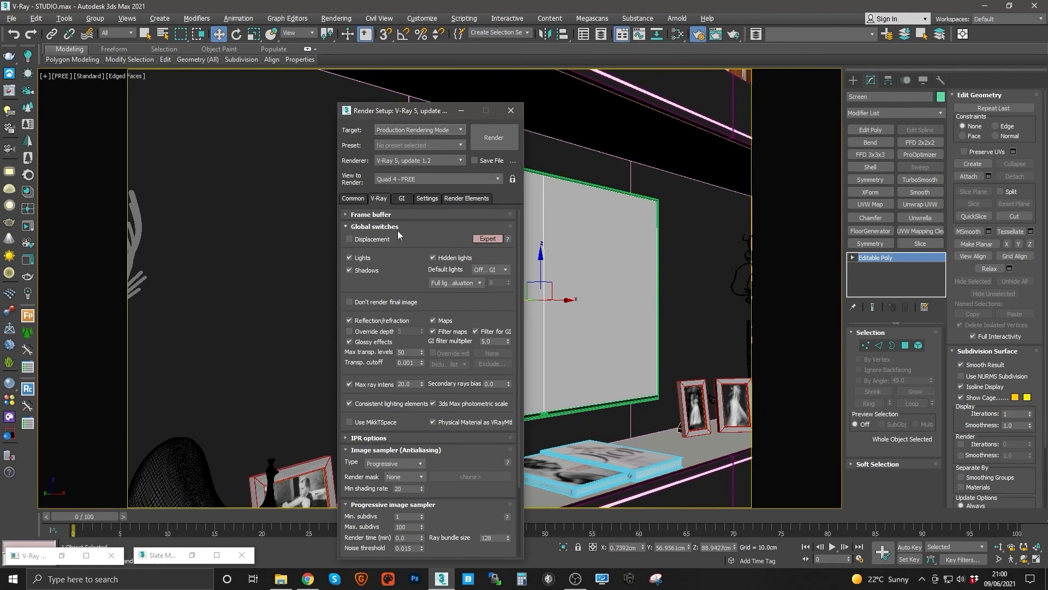
click(400, 200)
click(381, 200)
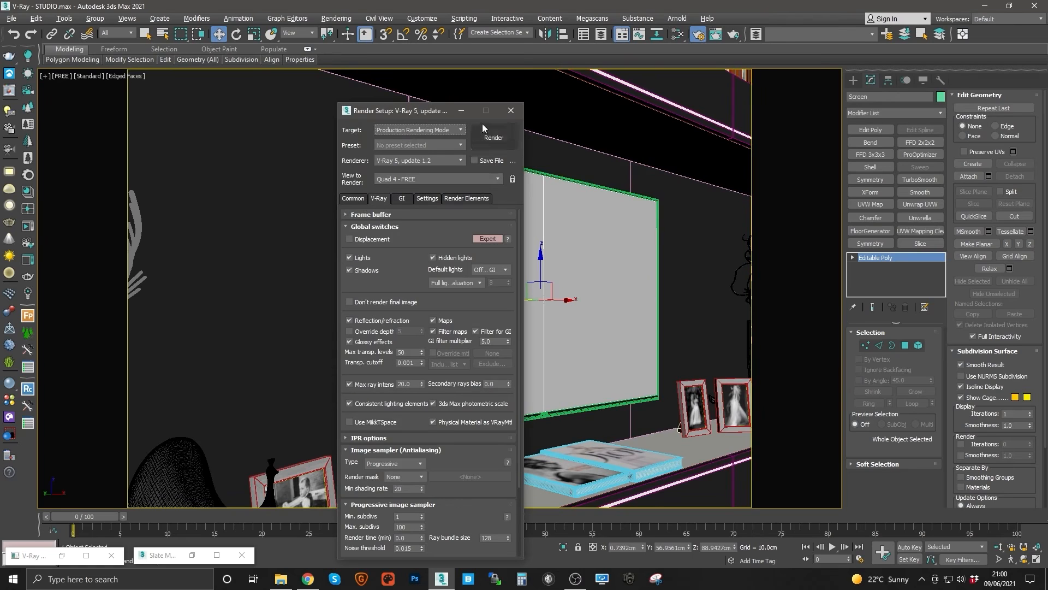
click(511, 111)
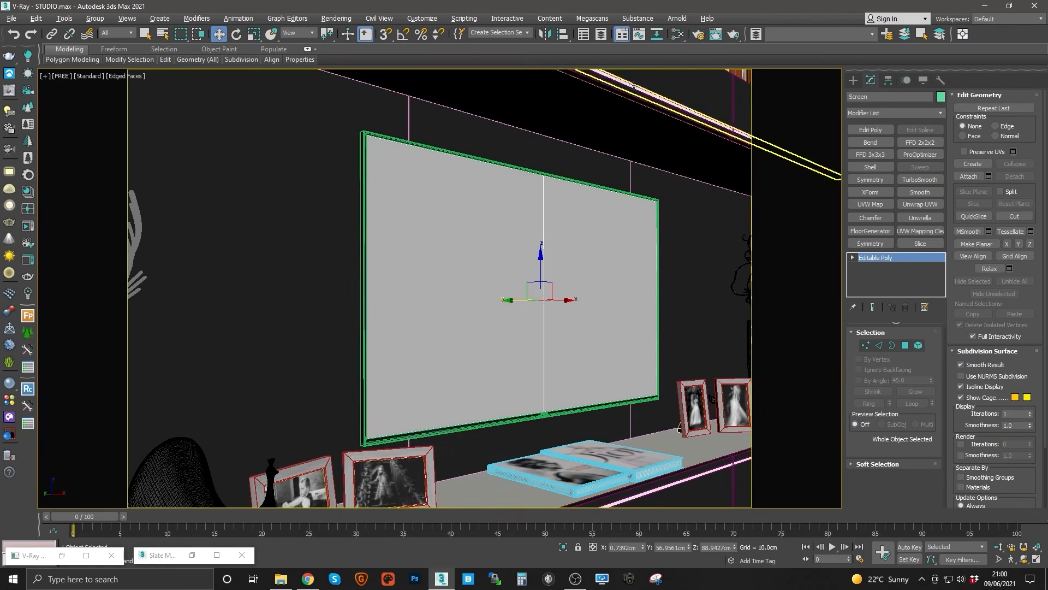
Create a VRayMtl material in the Slate Material Editor and name it "TV OFF Glossy"
click(677, 34)
drag(420, 130, 444, 206)
drag(300, 426, 454, 358)
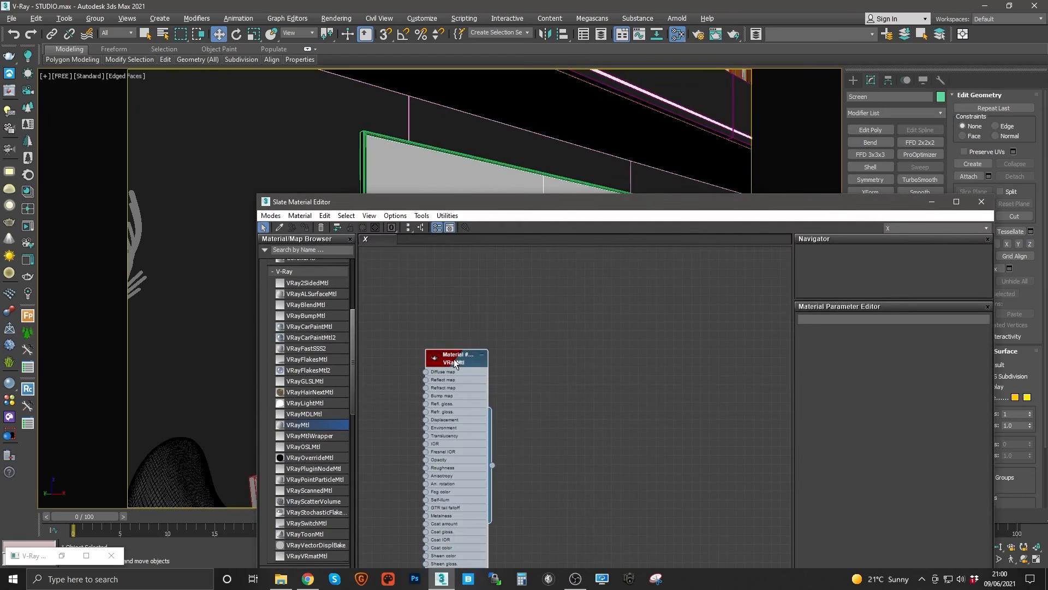
double_click(453, 359)
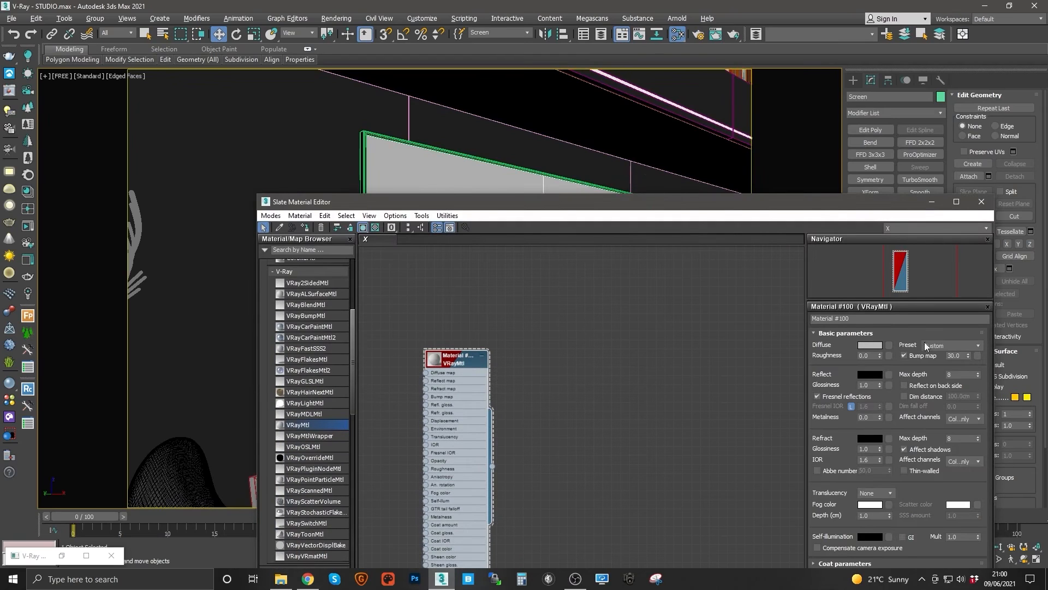
click(868, 320)
text(TV)
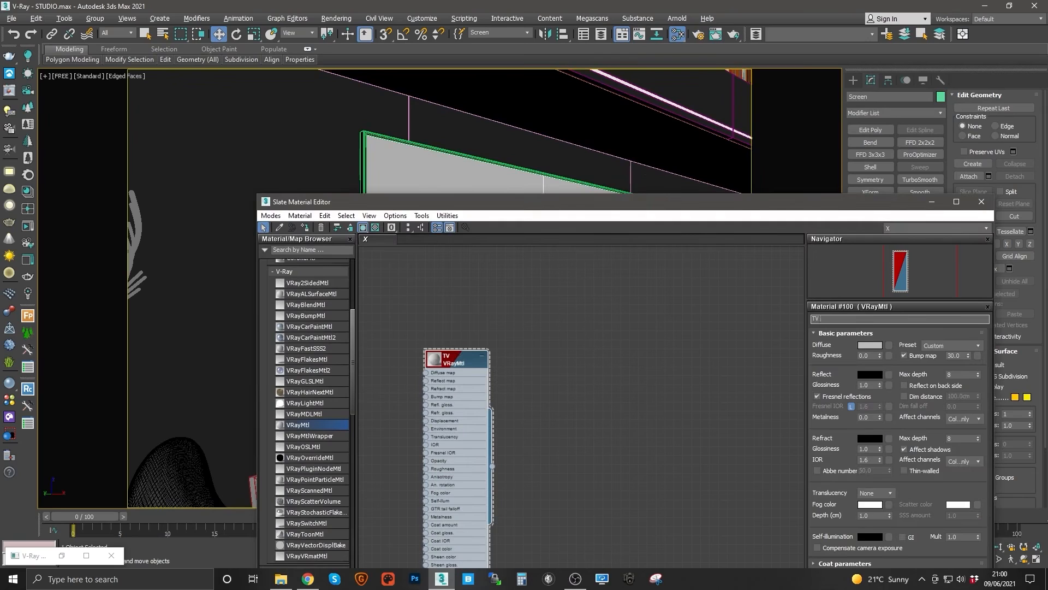
text( OFF Glossy)
key(Return)
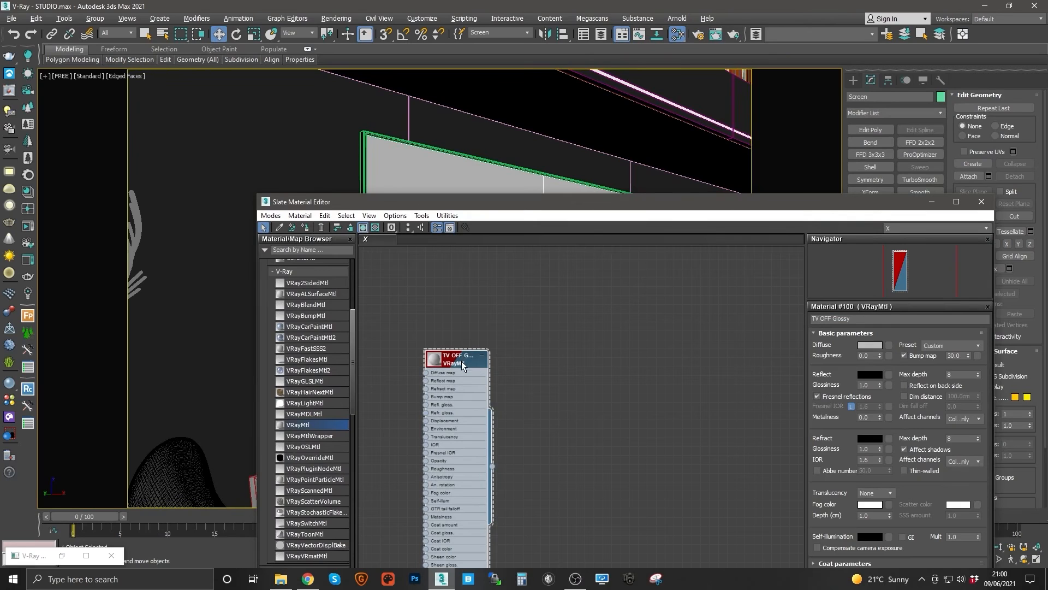
Duplicate the TV OFF Glossy material beside the original and name the copy "TV OFF Matt"
shift+drag(461, 362, 555, 359)
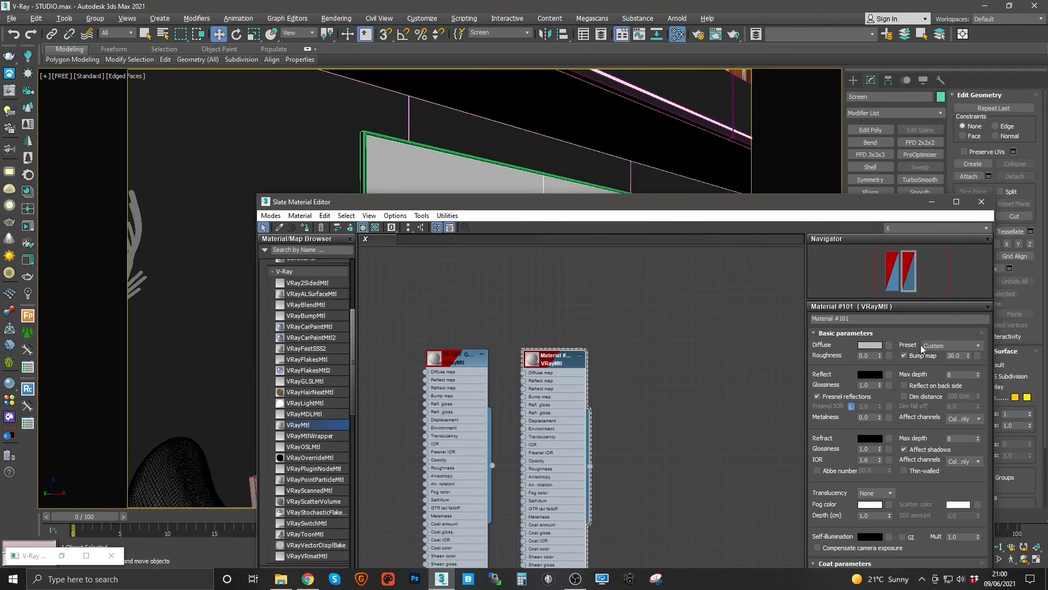
click(855, 320)
text(TV OFF)
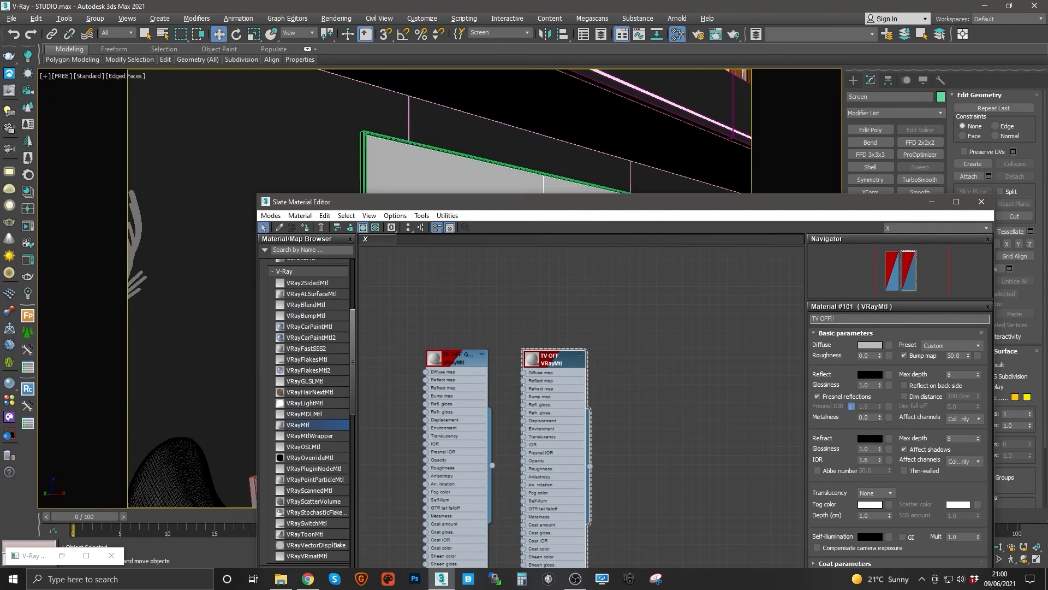
text( Matt)
key(Return)
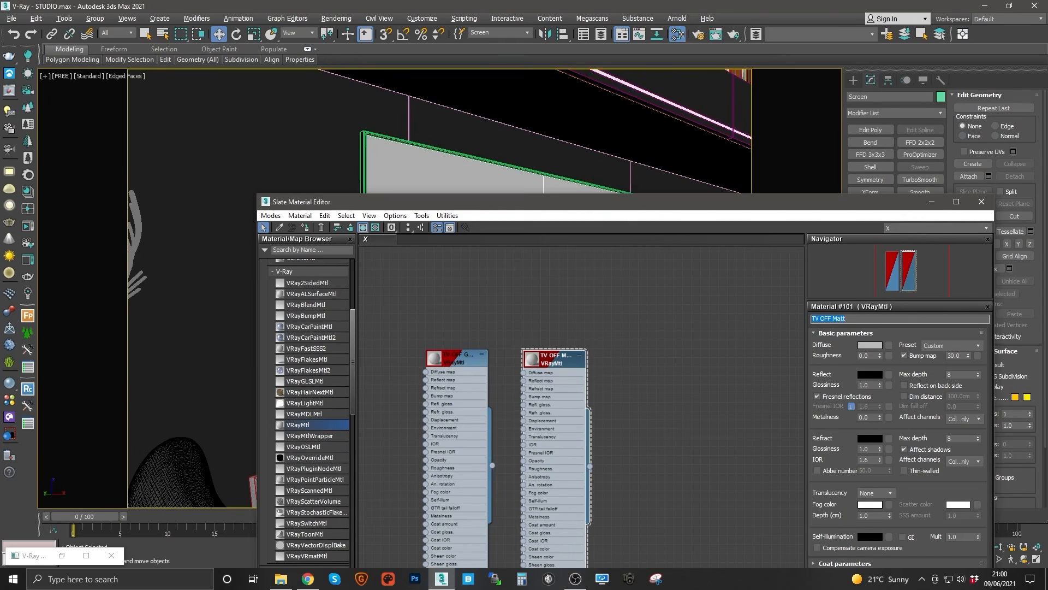
Set the diffuse colour of the TV OFF Glossy material to near black with a value of 1
click(464, 359)
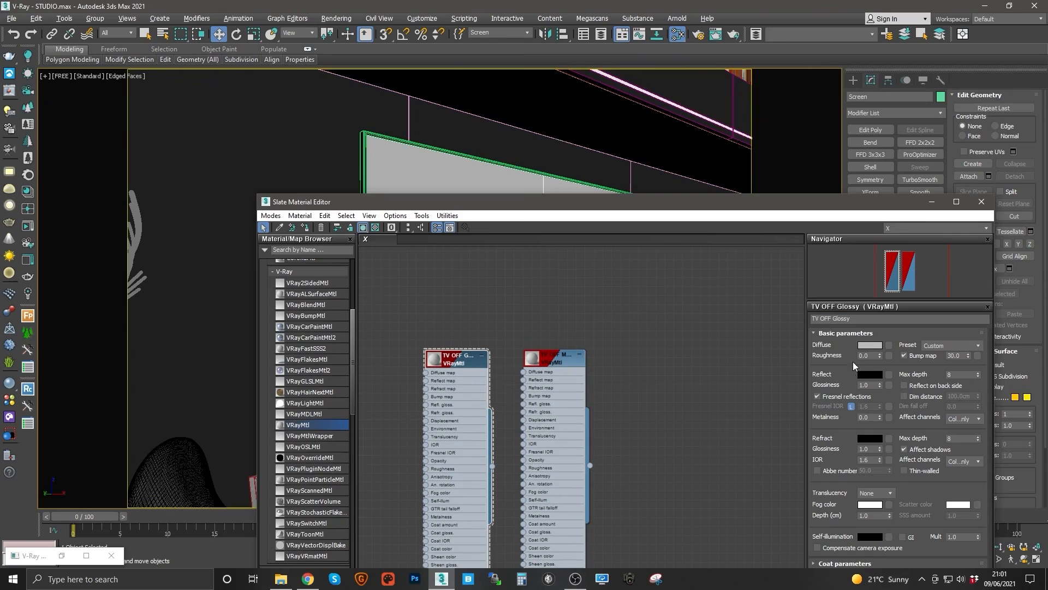
click(869, 346)
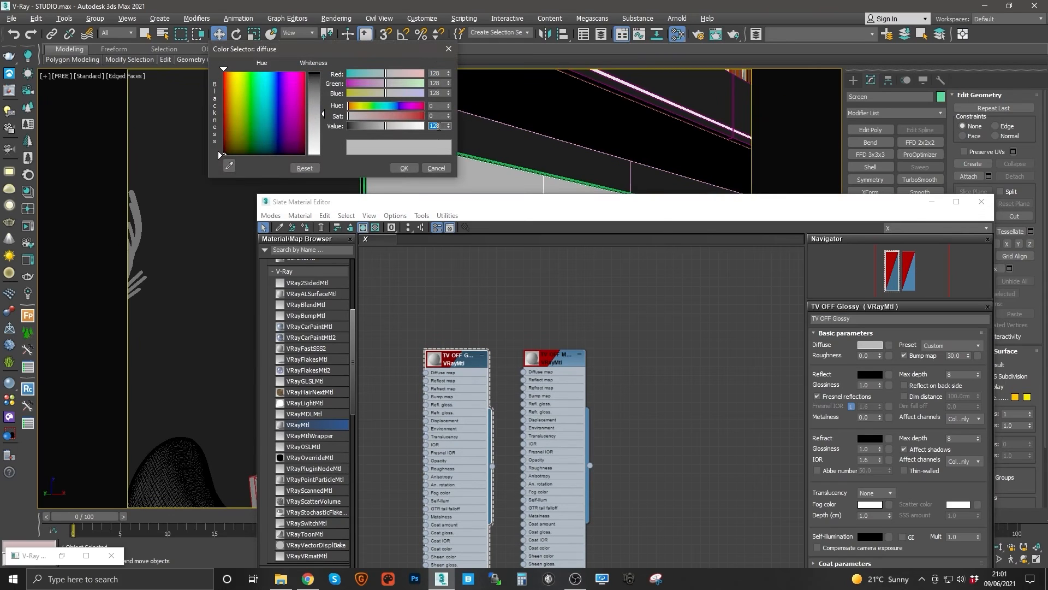
text(1)
click(404, 168)
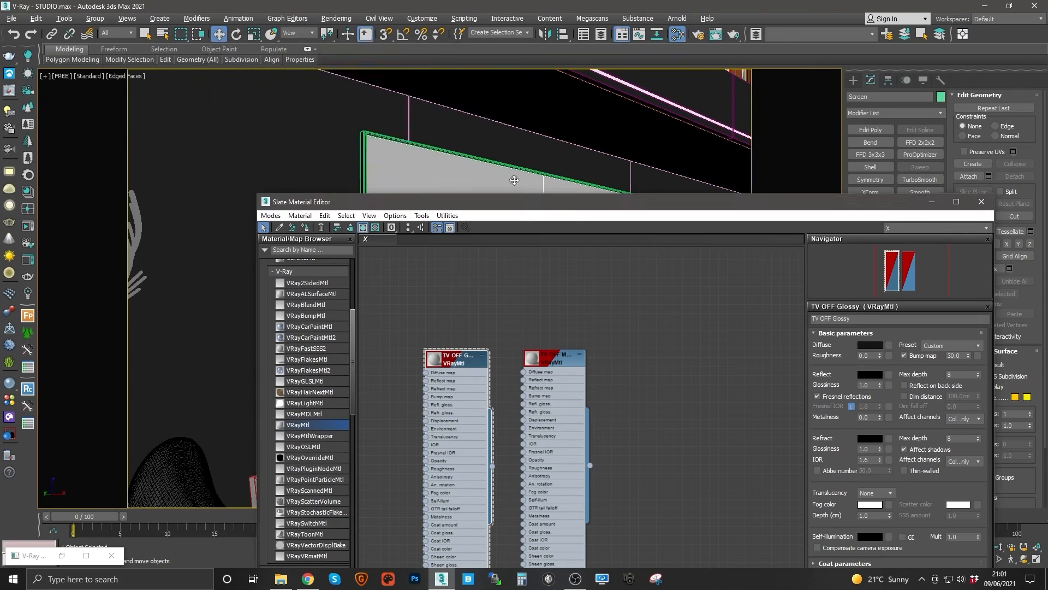
click(874, 346)
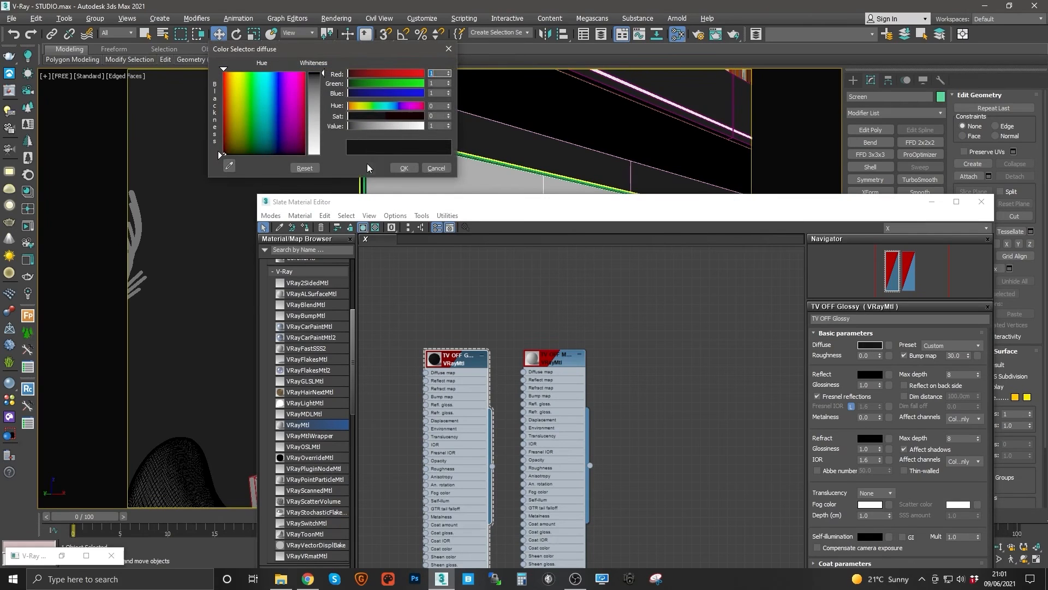
click(434, 125)
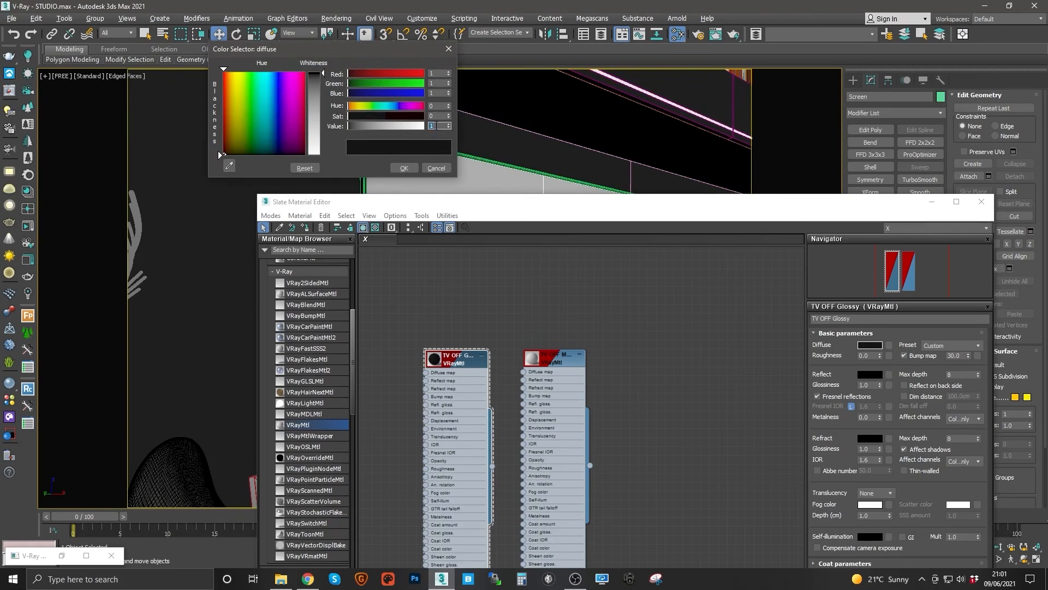
double_click(438, 126)
drag(441, 126, 422, 125)
click(404, 167)
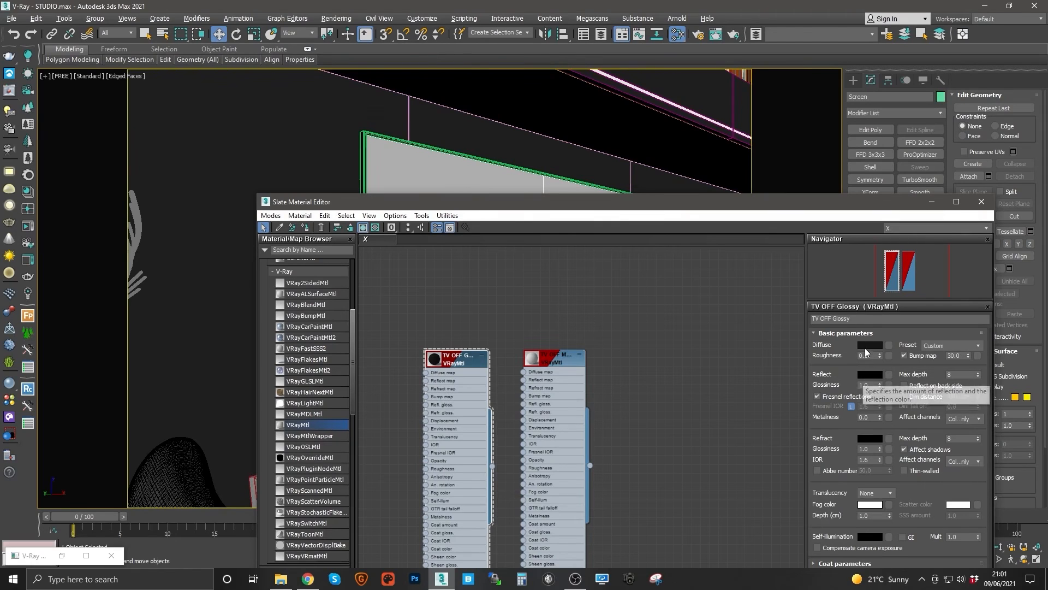
Set the reflection colour of the TV OFF Glossy material to a grey with a value of 150
click(869, 374)
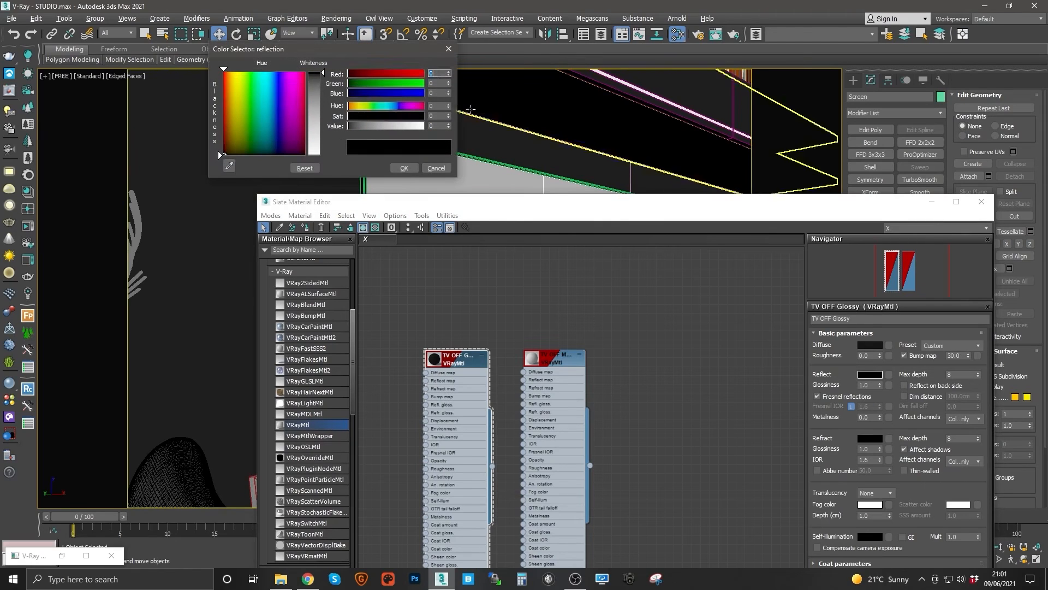
double_click(439, 126)
text(150)
key(Return)
click(404, 168)
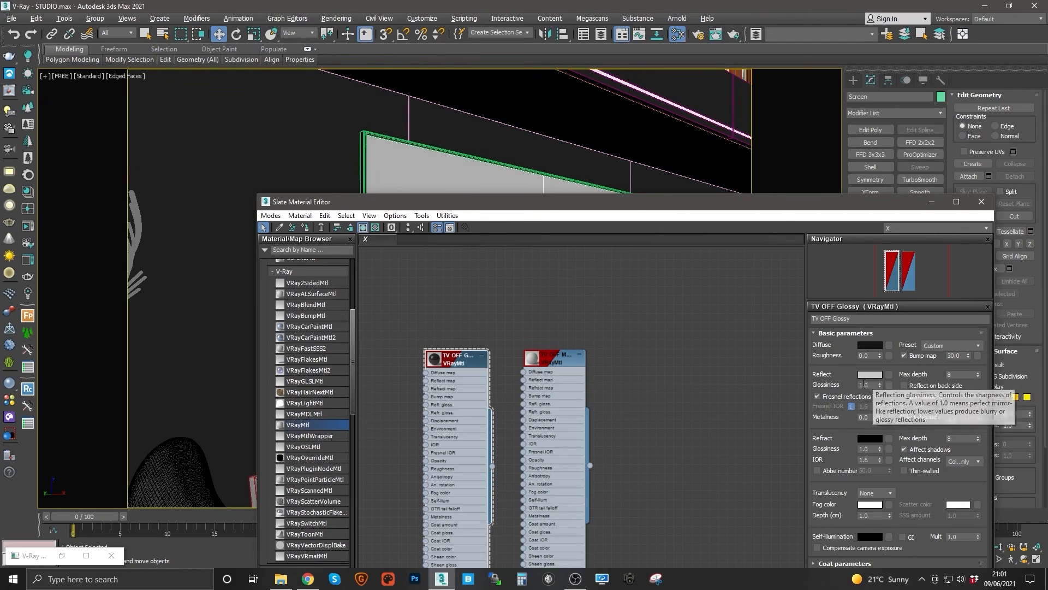
Set the diffuse colour of the TV OFF Matt material to a value of 1
scroll(683, 395, up, 3)
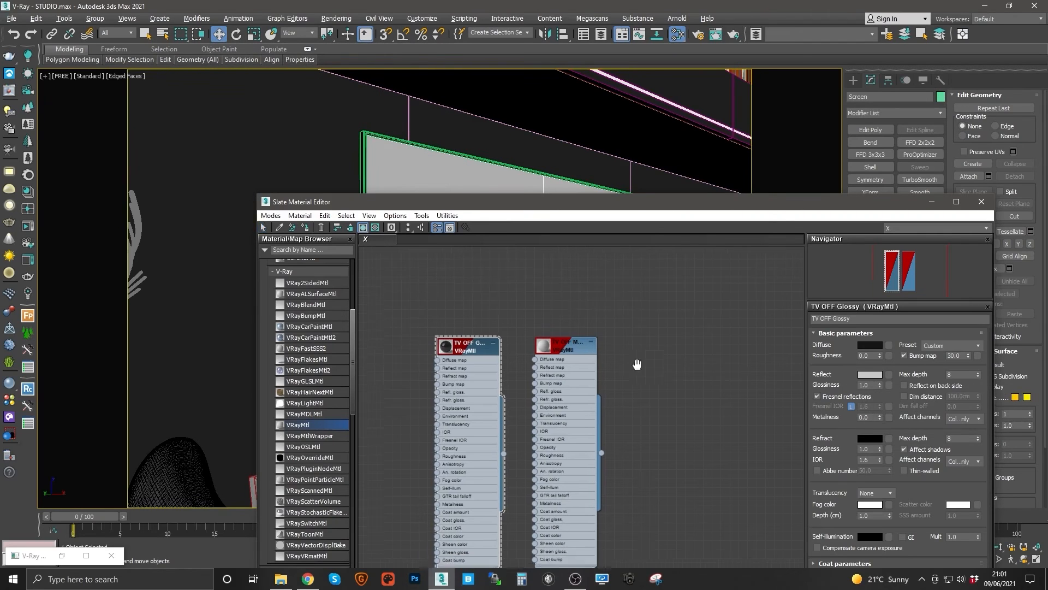
middle_drag(683, 395, 698, 343)
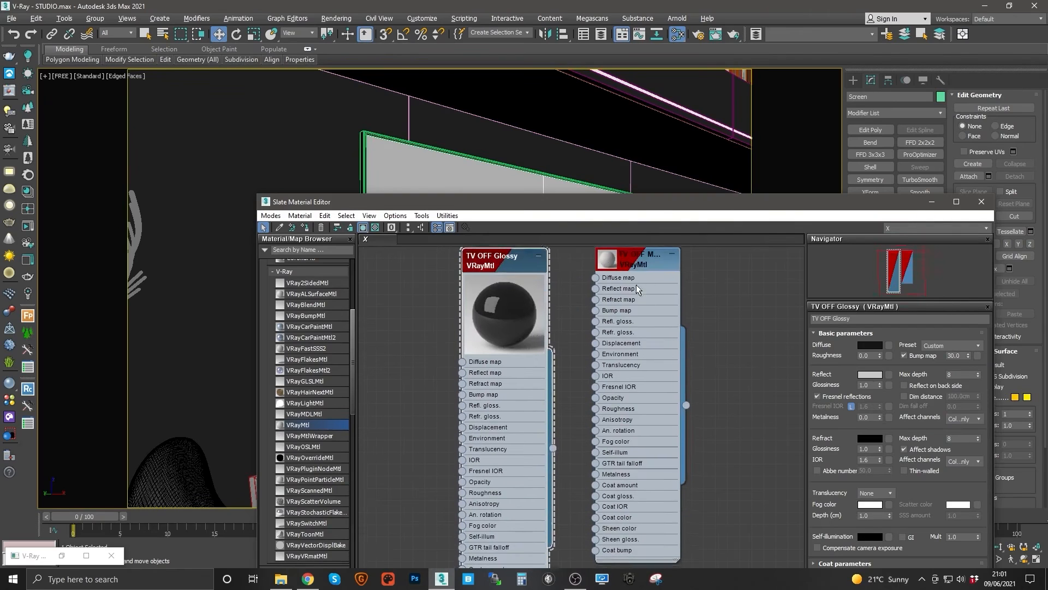
double_click(605, 260)
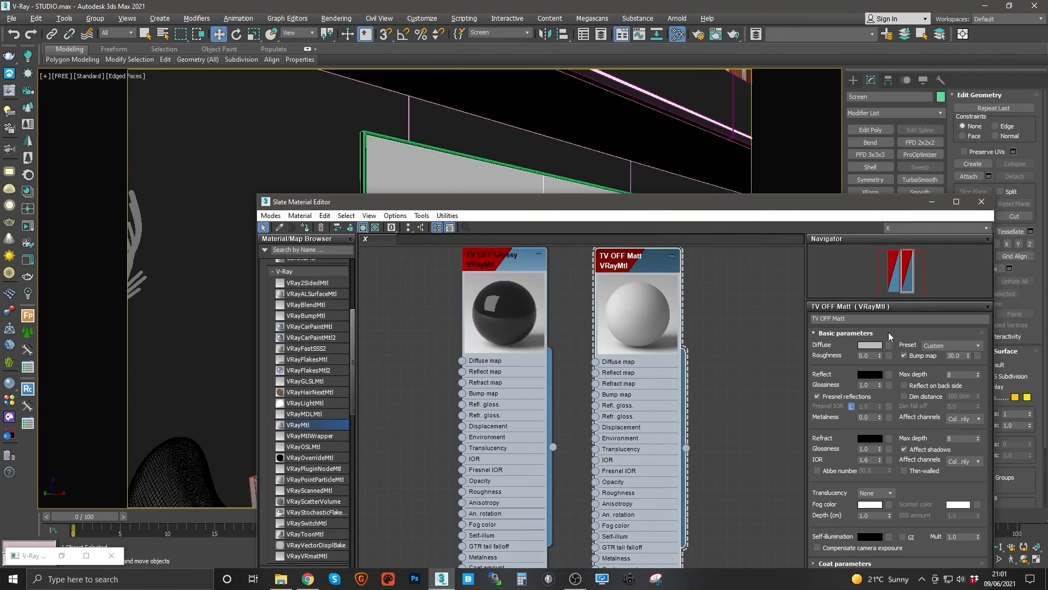
click(869, 346)
double_click(439, 125)
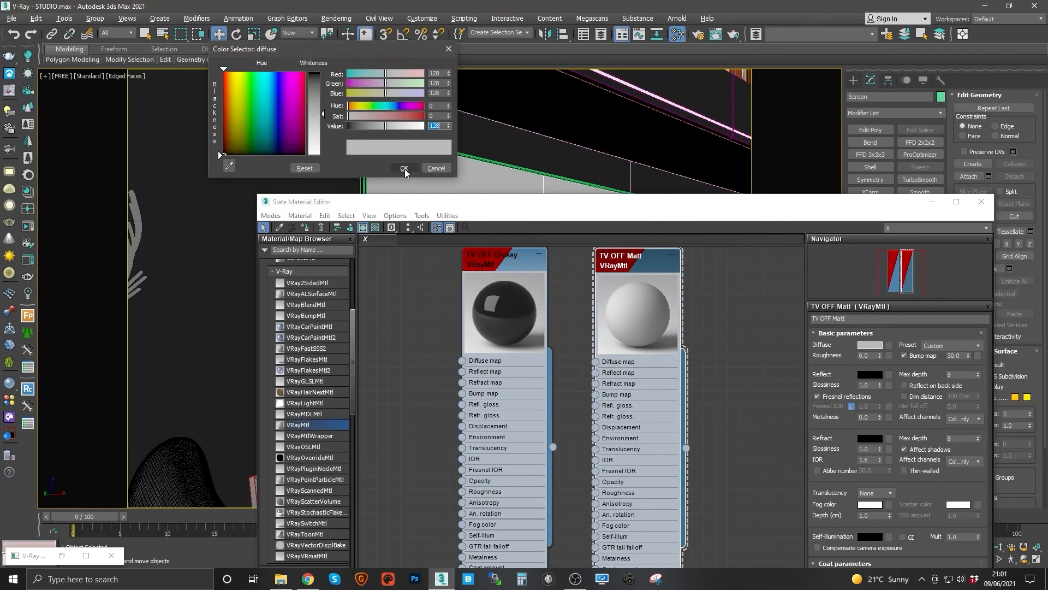
text(1)
click(402, 166)
Give the TV OFF Matt material a reflection colour value of 150 and a reflection glossiness of 0.7
click(869, 374)
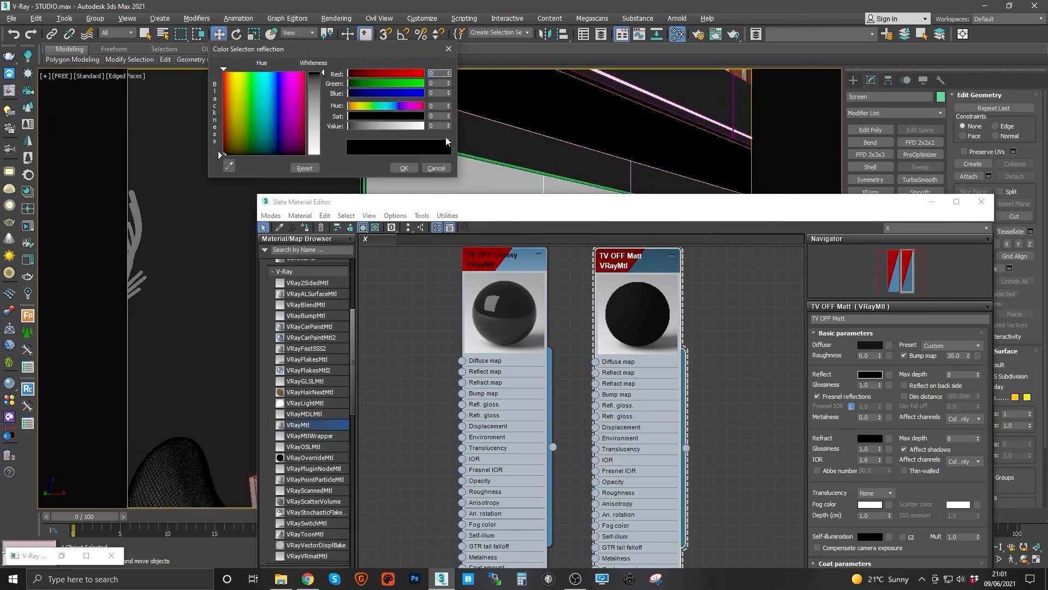
double_click(439, 125)
text(150)
click(404, 167)
double_click(868, 385)
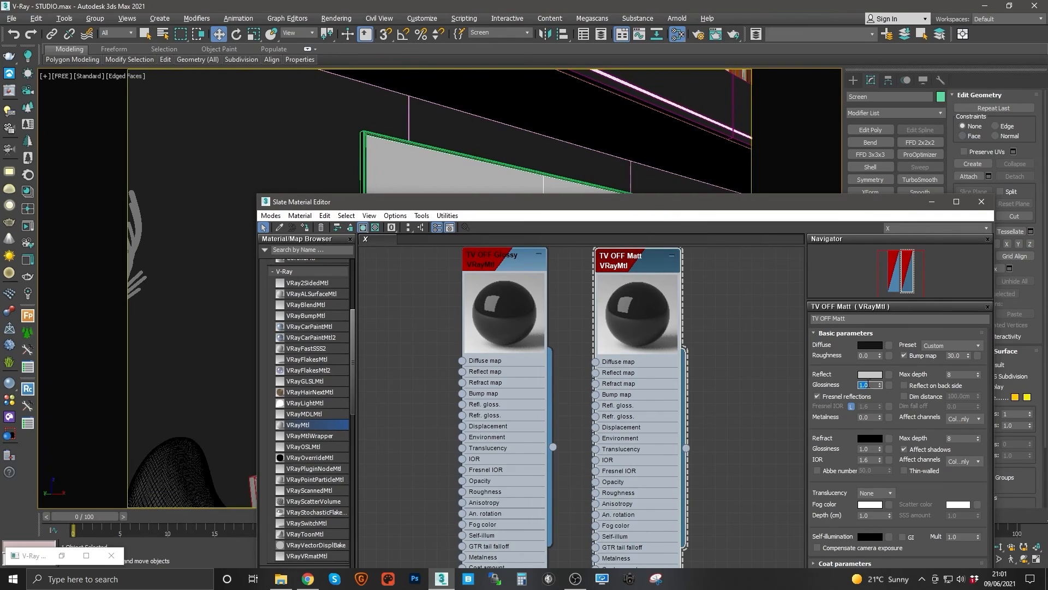
text(.7)
Assign the TV OFF Glossy material to the selected TV screen and start an interactive render in the V-Ray frame buffer
double_click(509, 267)
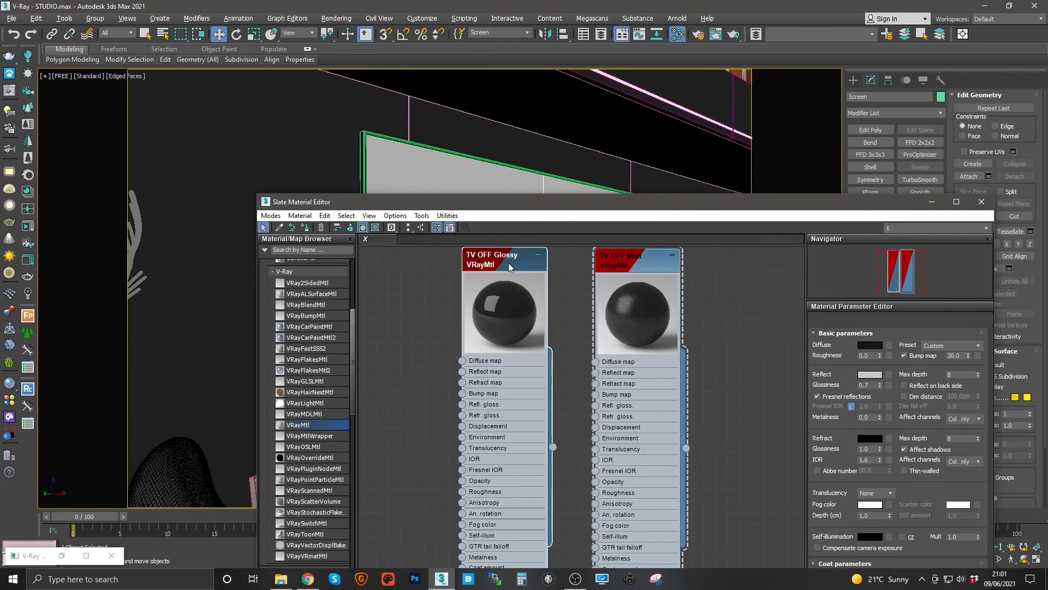
click(306, 227)
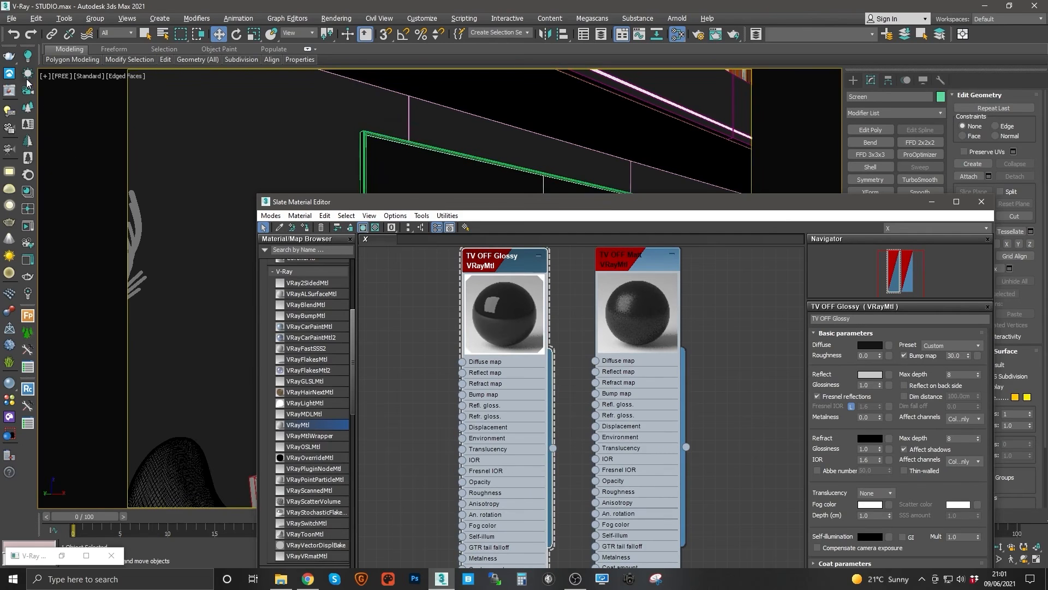
click(10, 91)
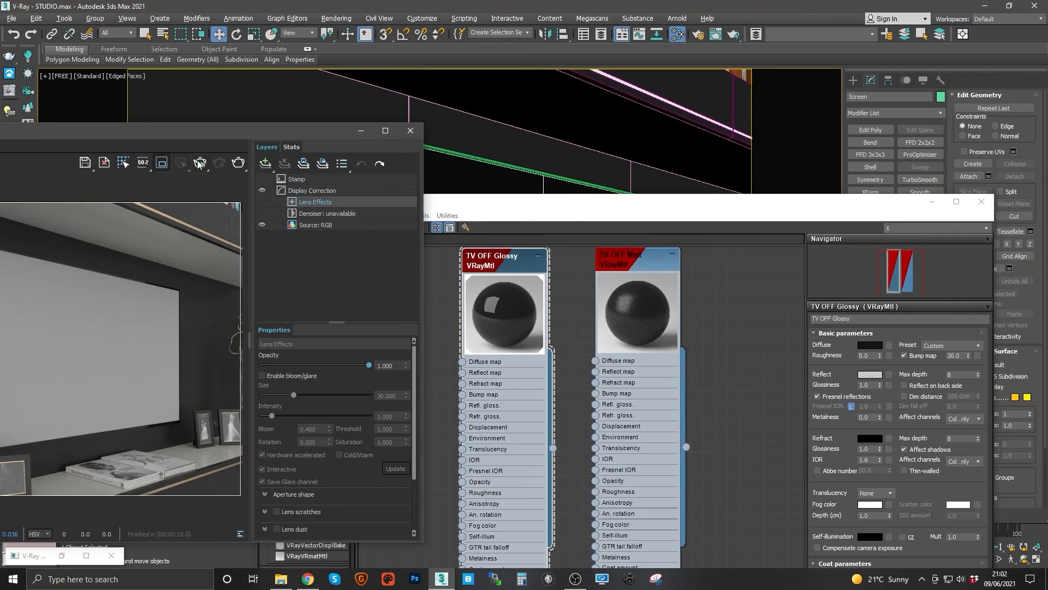
key(shift+q)
drag(207, 133, 368, 115)
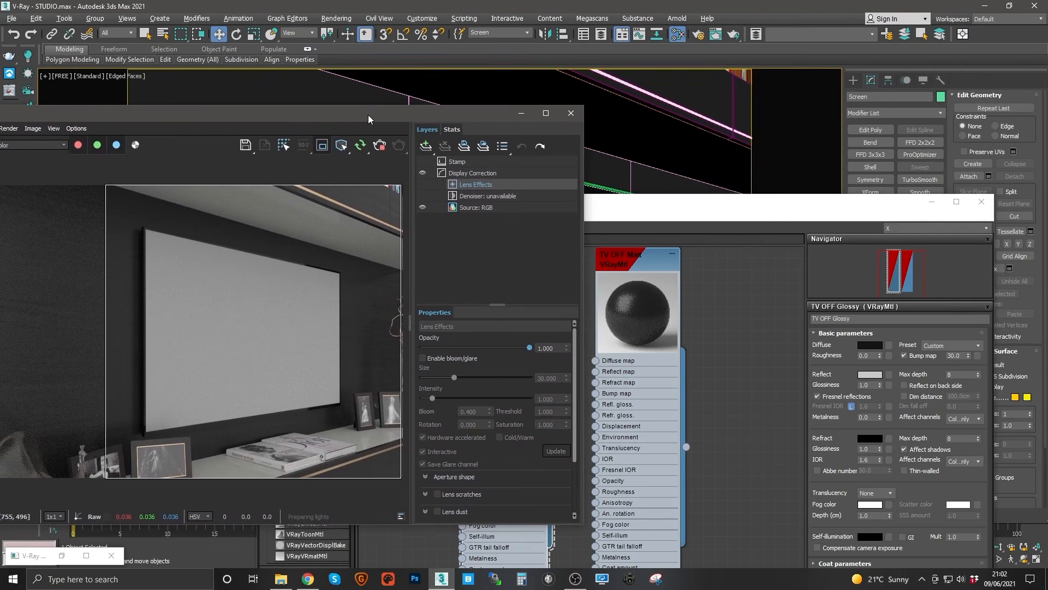
Place the material editor beside the live render and assign the TV OFF Matt material to the TV screen
drag(629, 209, 751, 169)
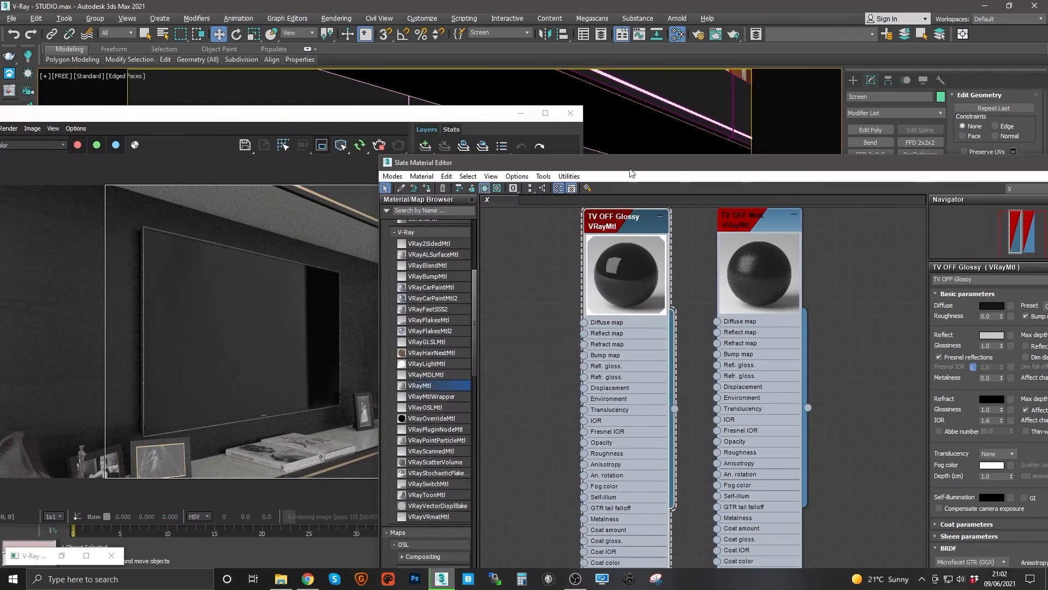
drag(378, 155, 530, 171)
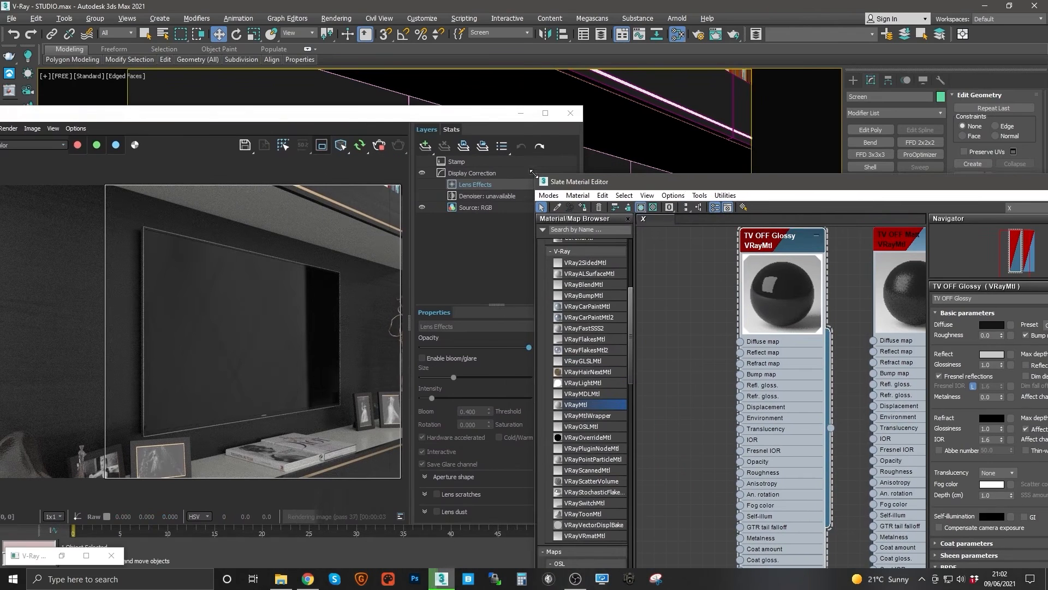
drag(682, 184, 636, 124)
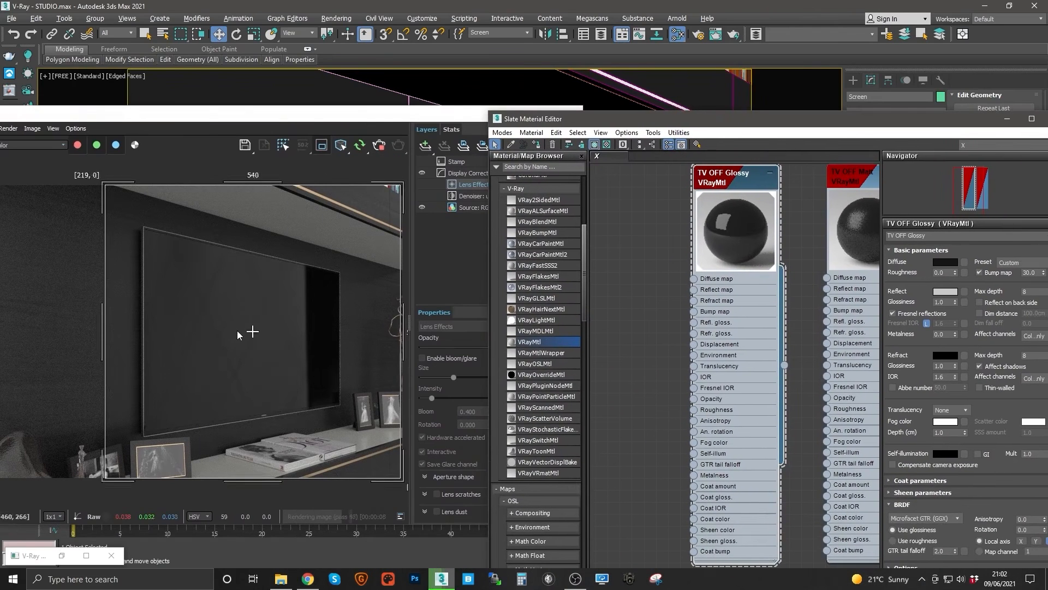
middle_drag(847, 237, 792, 259)
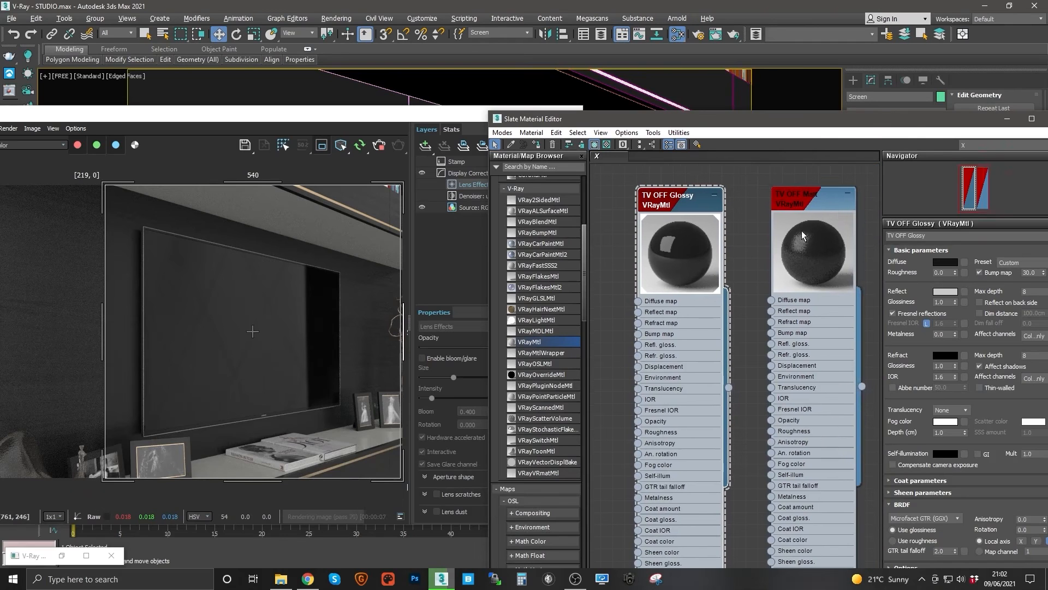
click(822, 207)
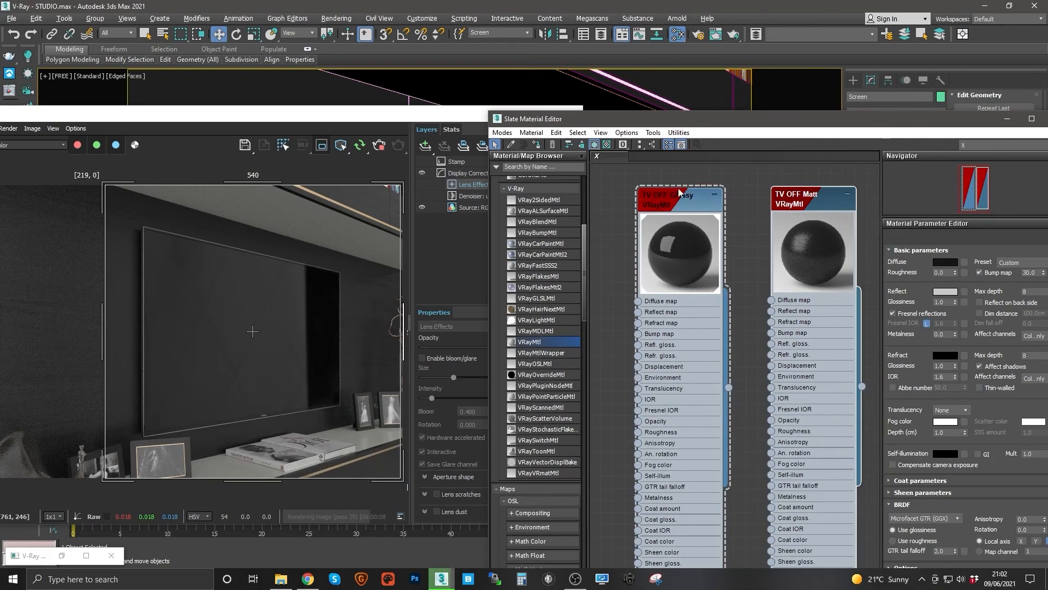
click(537, 145)
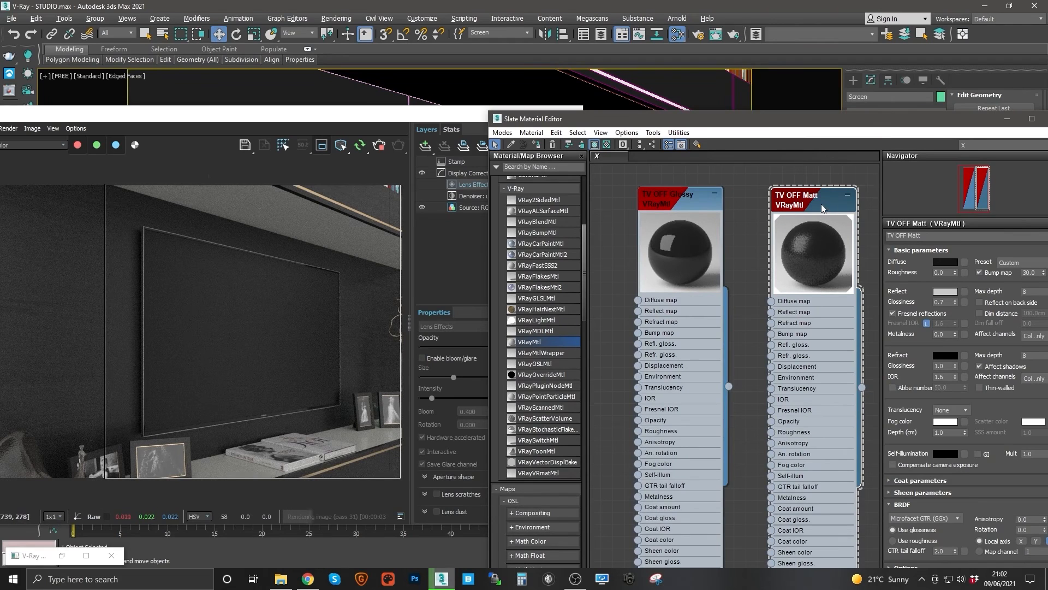
Set the TV OFF Matt material's reflection colour value to 180 and its reflection glossiness to 0.85
click(945, 292)
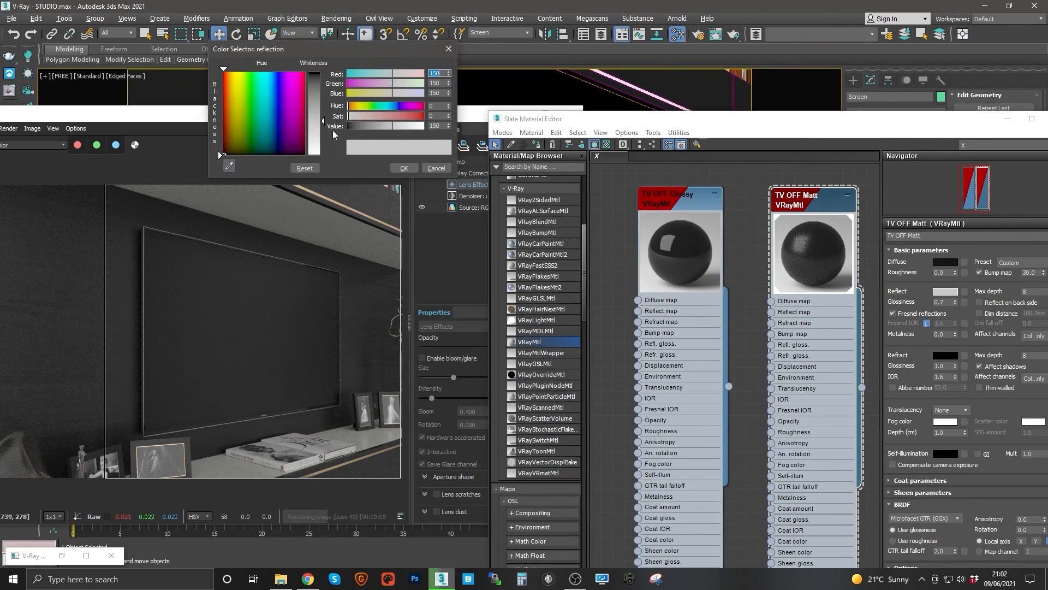
double_click(436, 126)
text(180)
key(Return)
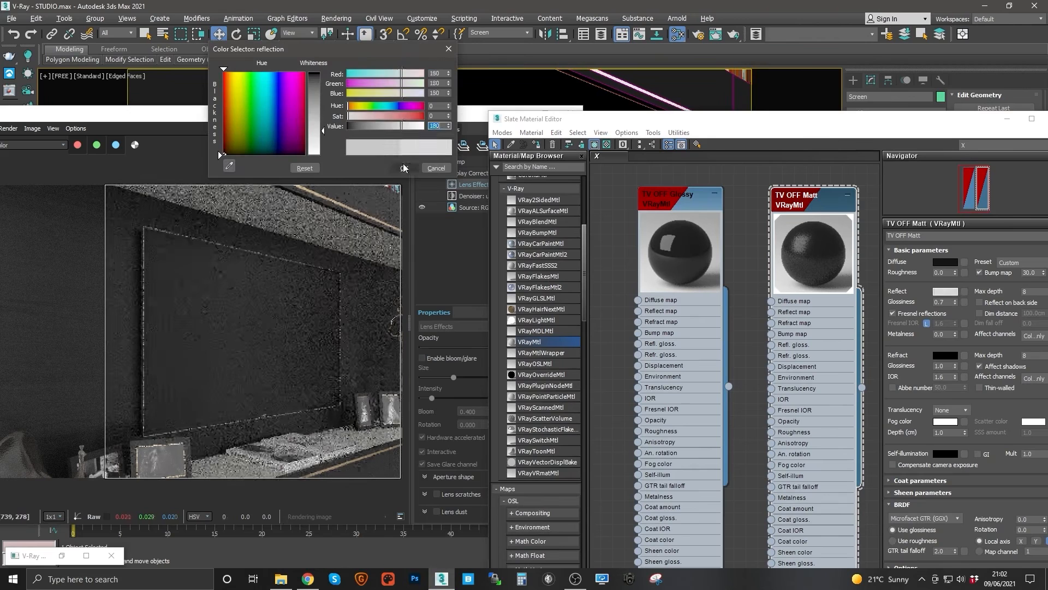
click(404, 168)
double_click(943, 301)
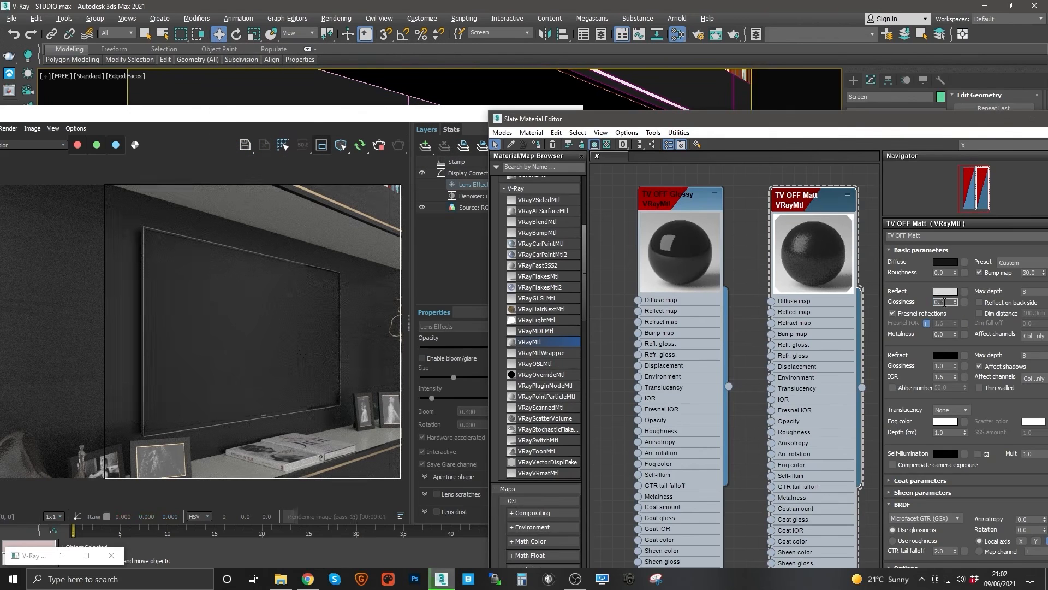
text(0.85)
key(Return)
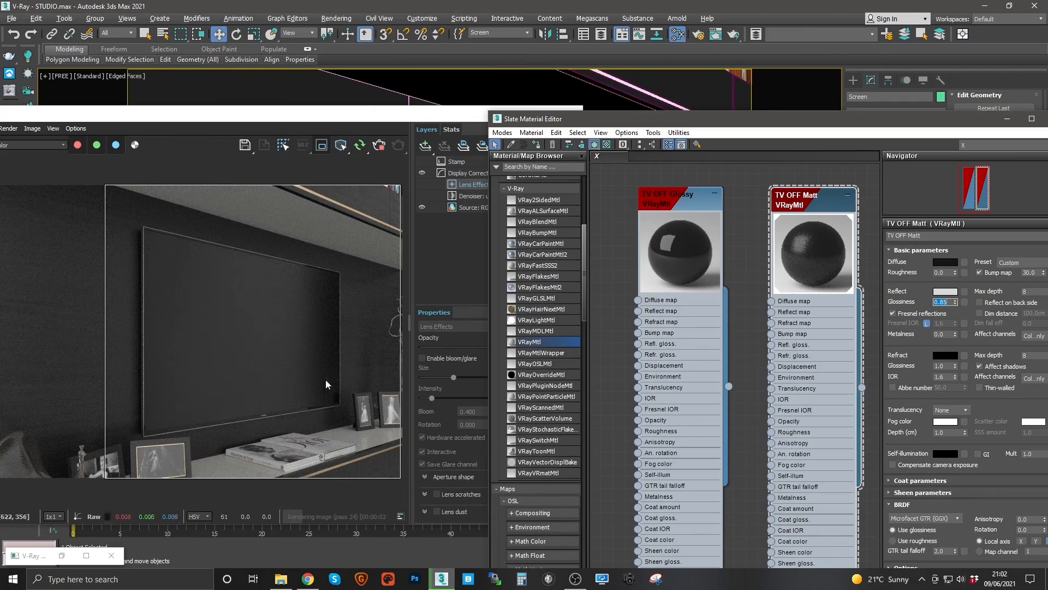
Tighten the render region around the TV screen by pulling in its corners
click(401, 485)
drag(401, 485, 385, 463)
drag(385, 188, 380, 204)
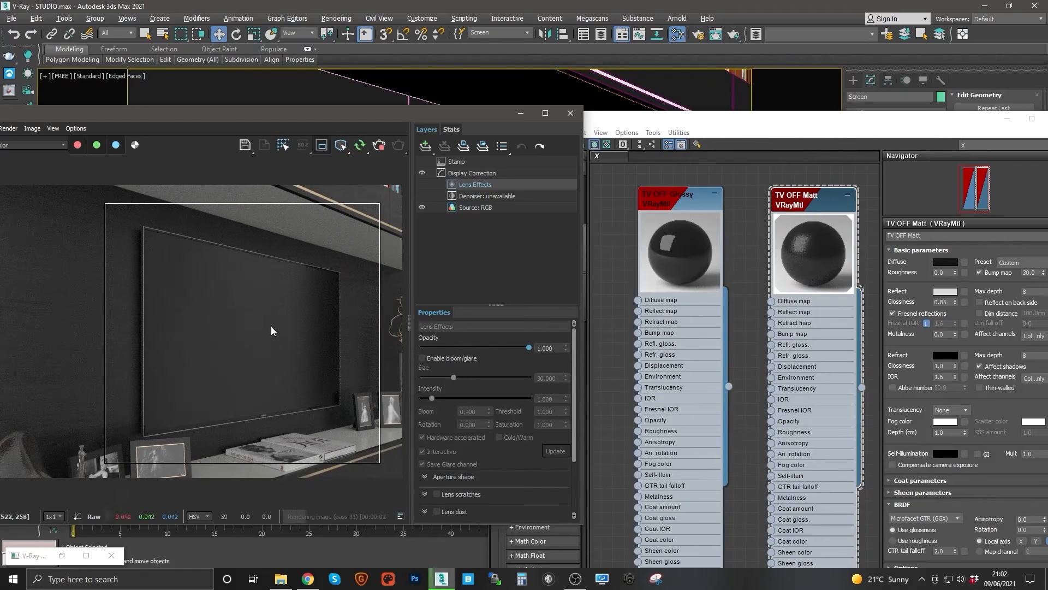
Assign the TV OFF Glossy material to the TV screen and stop the interactive render
click(687, 201)
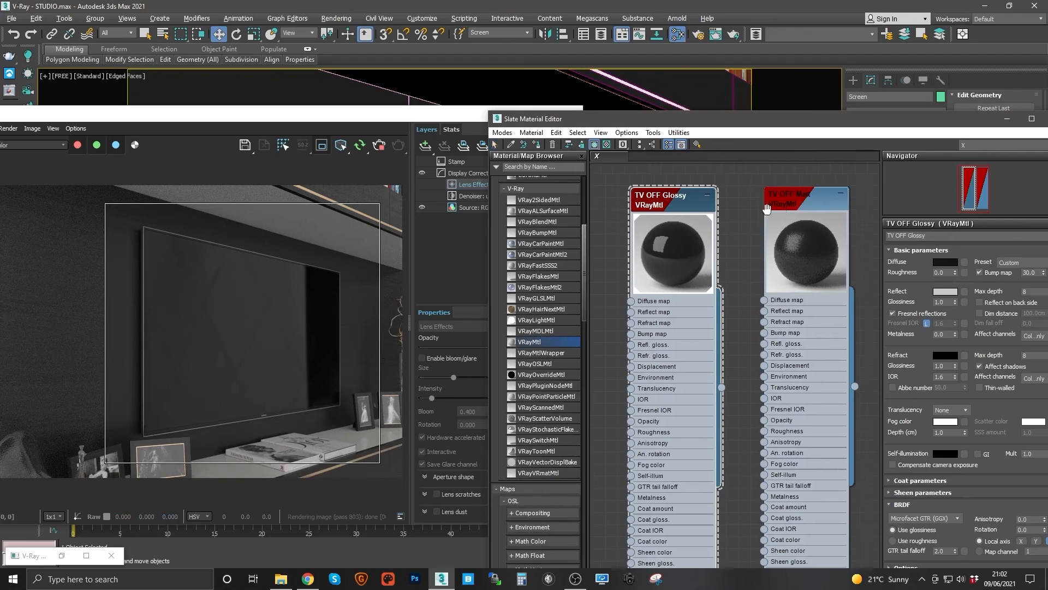
scroll(674, 227, down, 5)
click(383, 150)
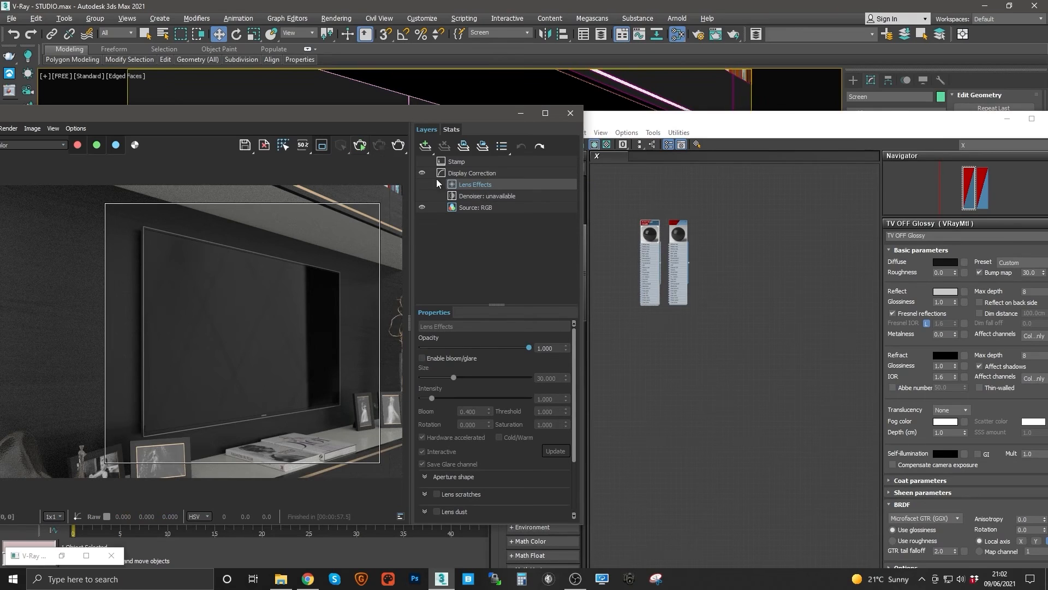
Add a new VRayMtl in the free space beside the two TV OFF materials and open its parameters
click(695, 189)
middle_drag(633, 205, 660, 246)
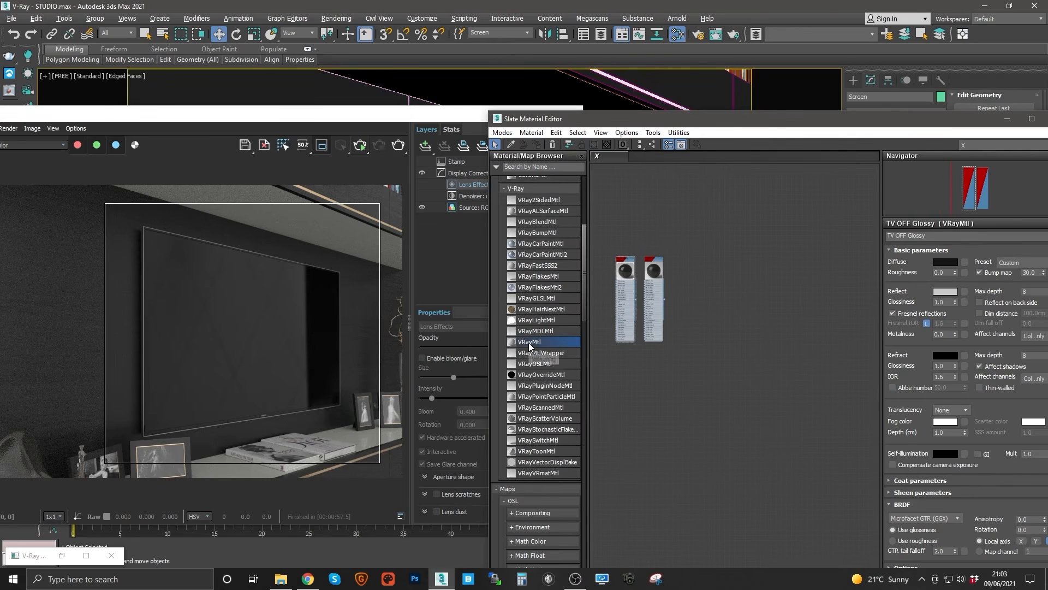
drag(743, 256, 743, 256)
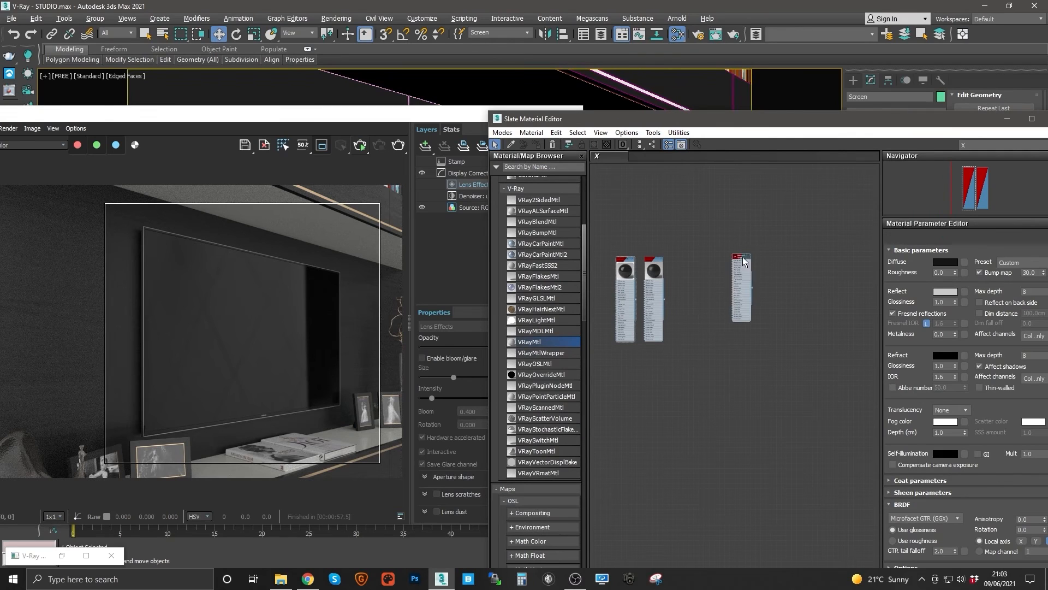
double_click(711, 247)
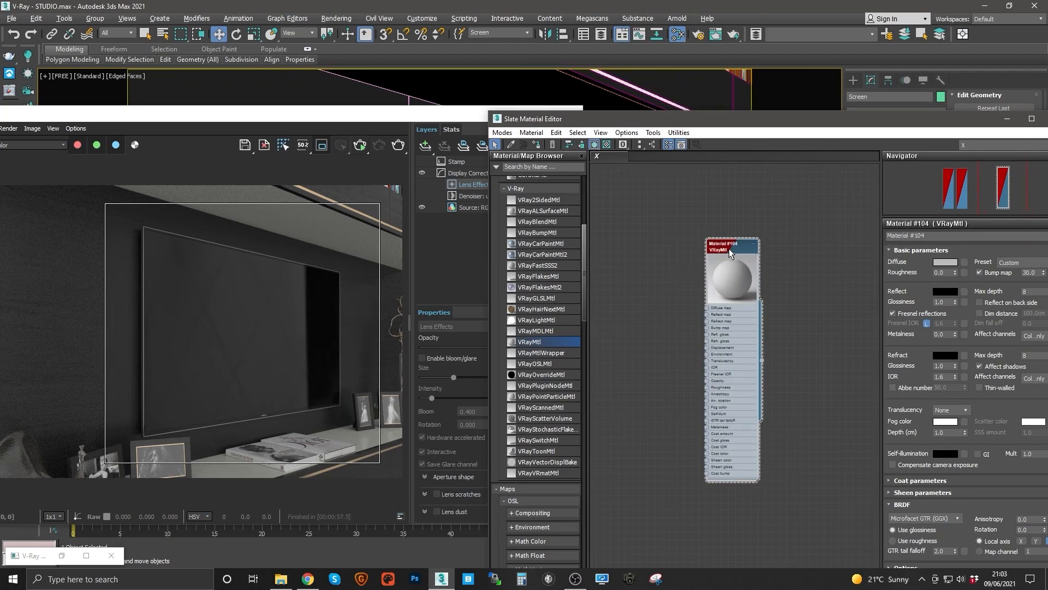
middle_drag(757, 251, 723, 288)
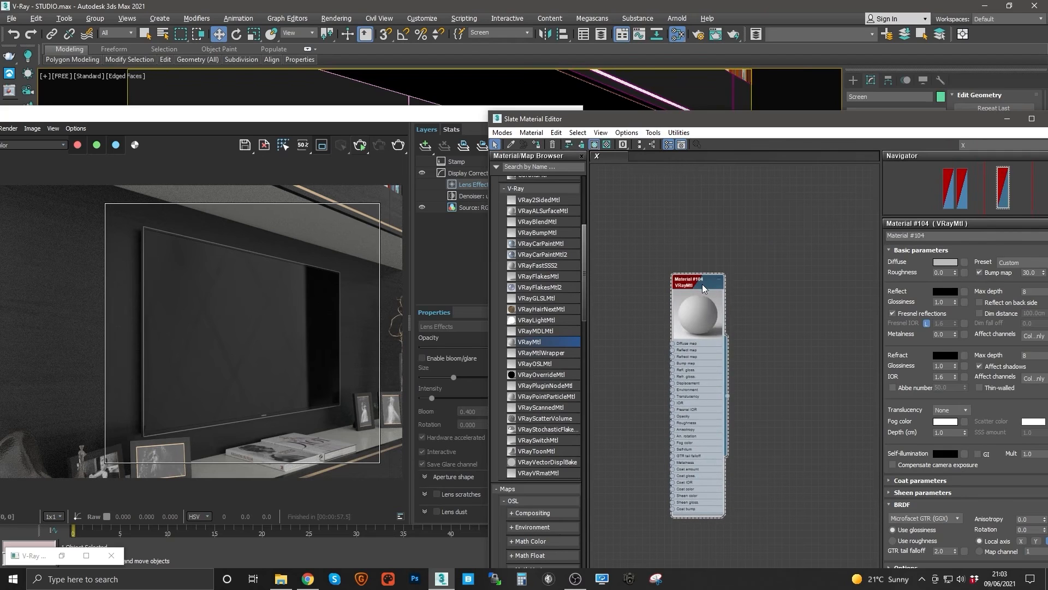
drag(703, 283, 748, 298)
Rename the new VRayMtl as Lit TV
drag(646, 114, 545, 83)
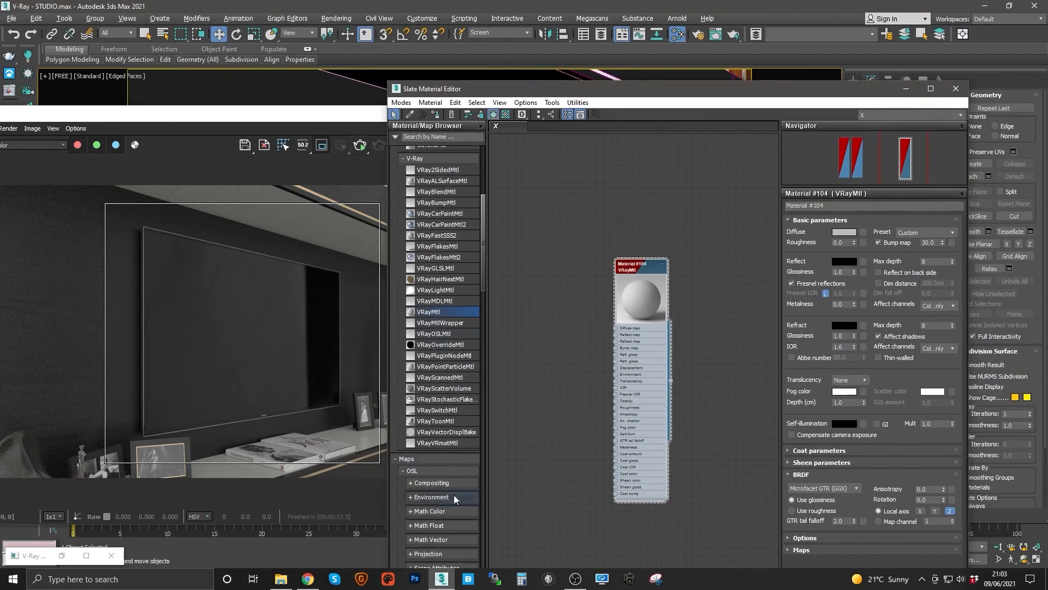
drag(484, 270, 518, 290)
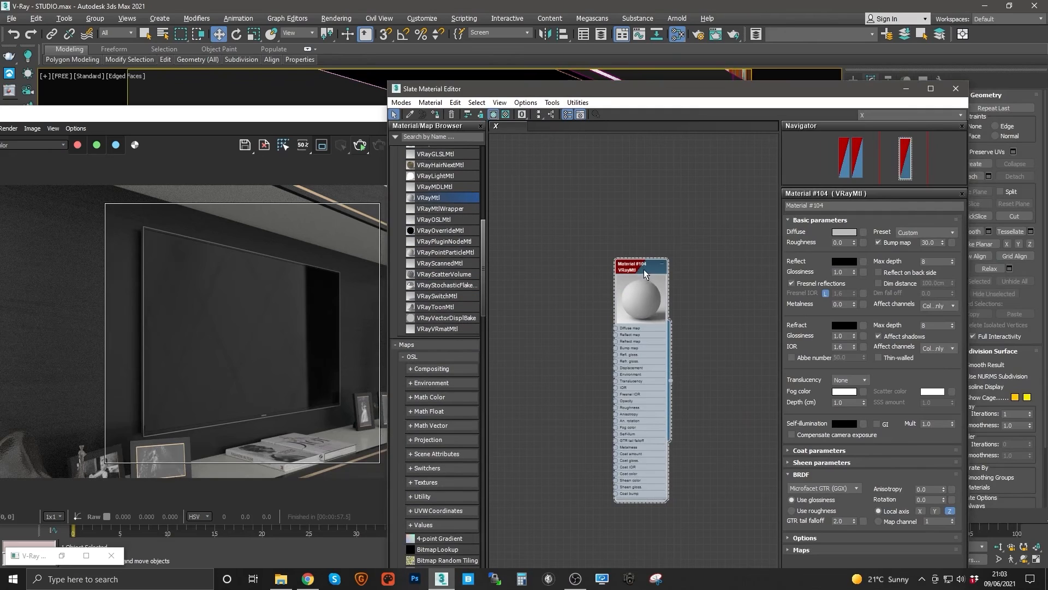
click(832, 206)
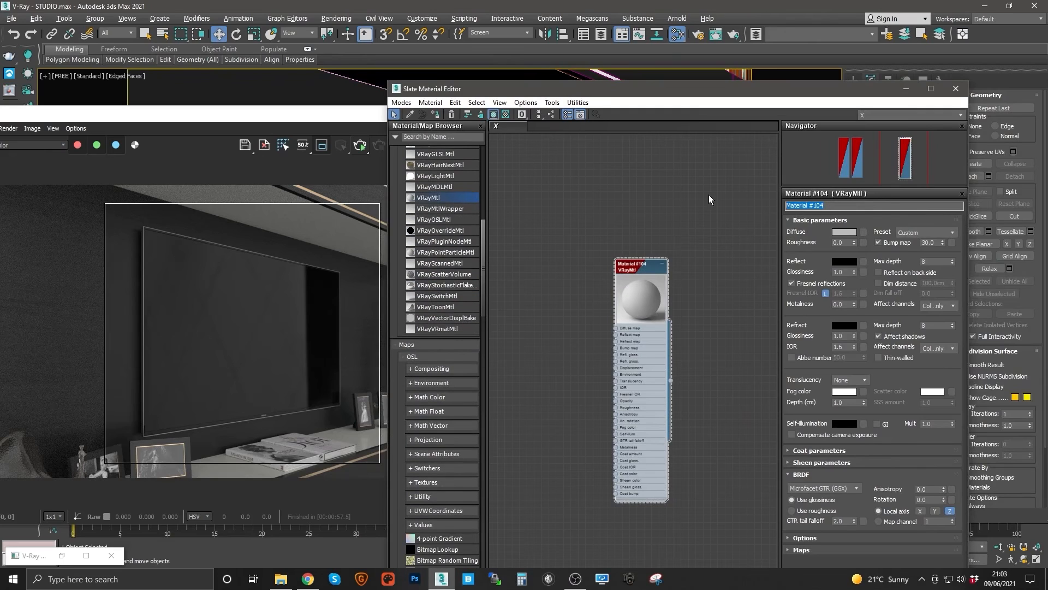
text(Lit TV)
click(699, 239)
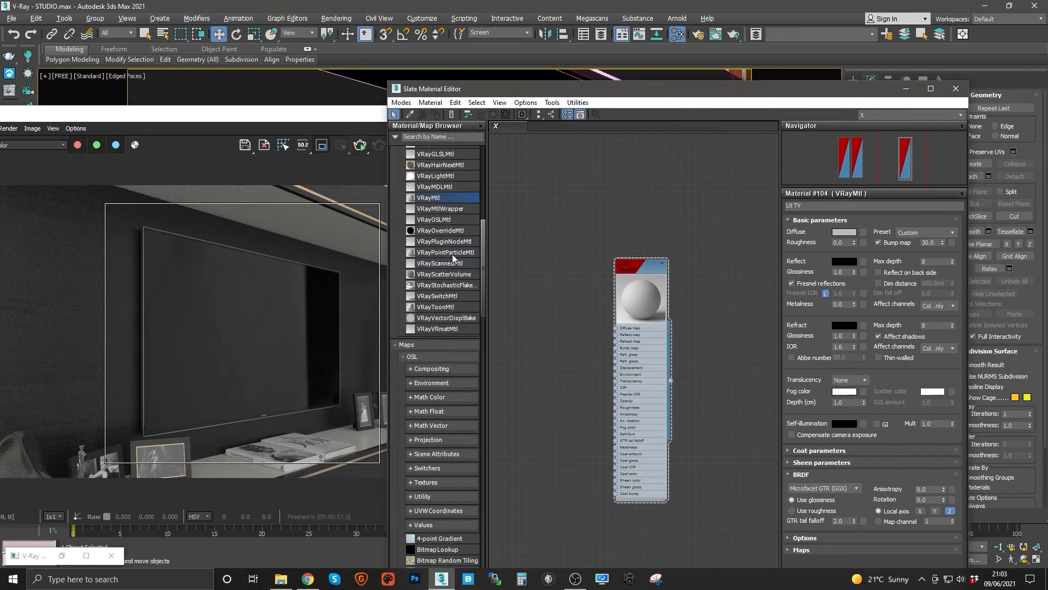
Add a Bitmap map near the Lit TV material and load the The Hobbit TV image from the Desktop into it
drag(484, 261, 477, 380)
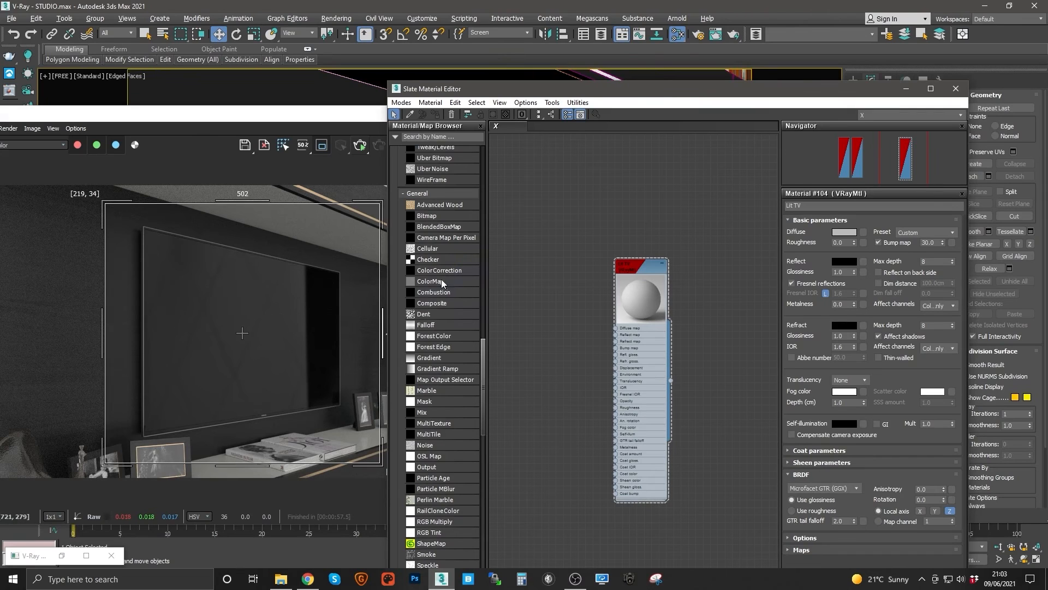
drag(746, 92, 750, 370)
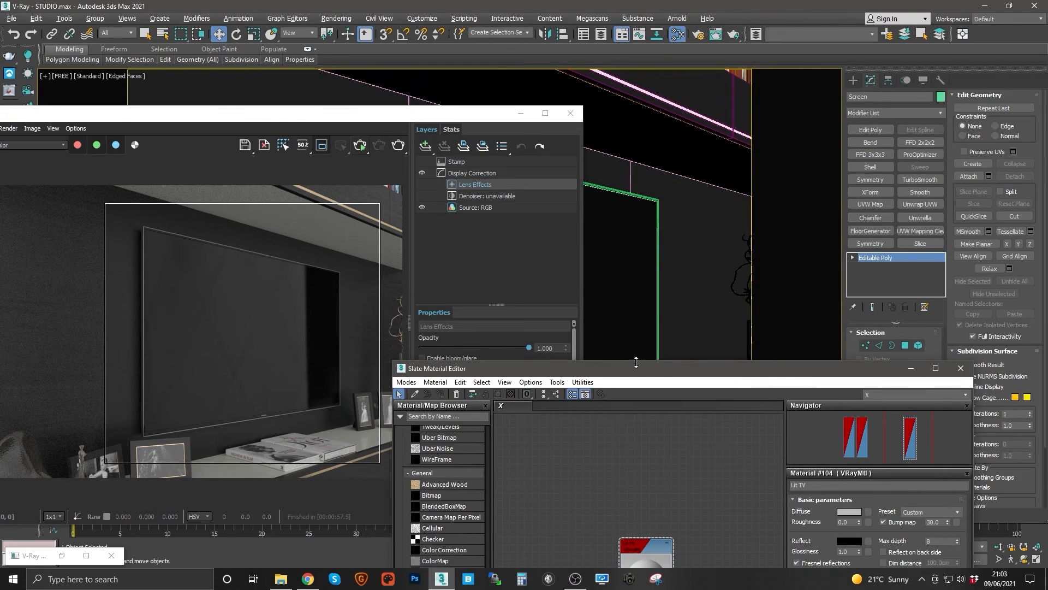
drag(627, 375, 533, 111)
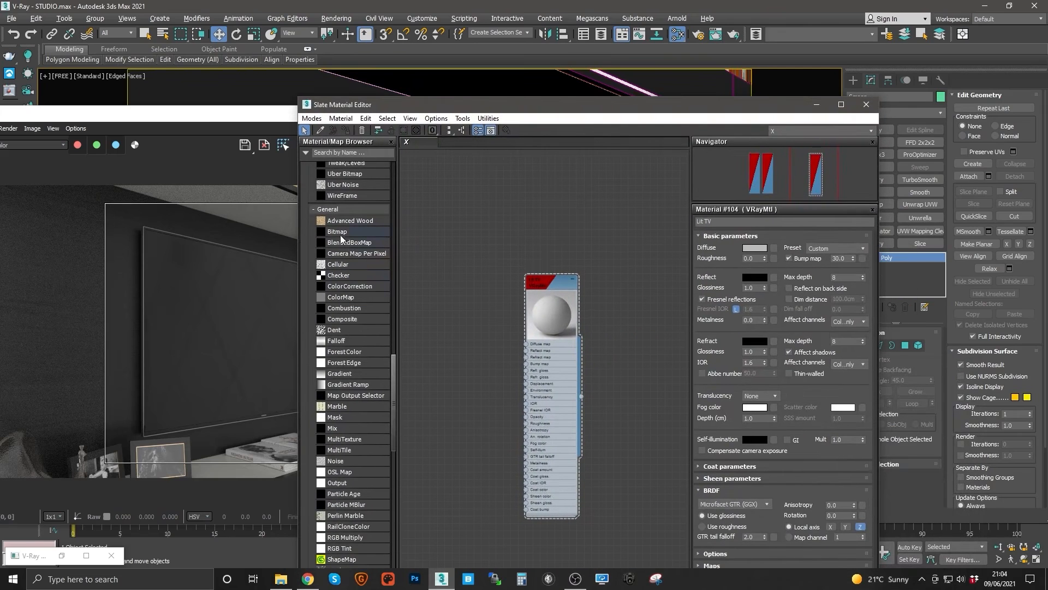
drag(337, 234, 441, 255)
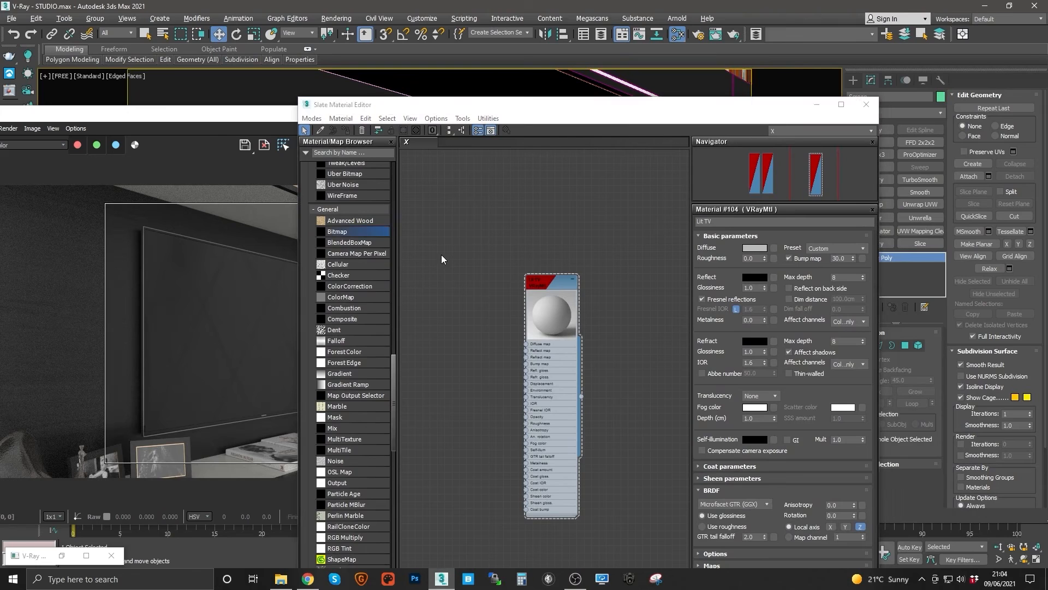
click(37, 104)
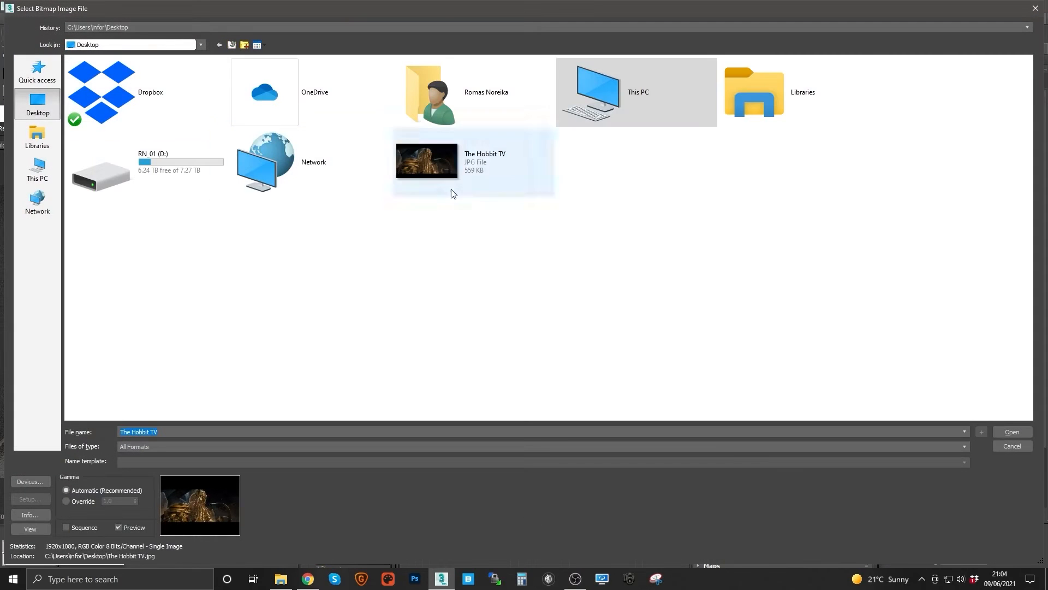
double_click(431, 168)
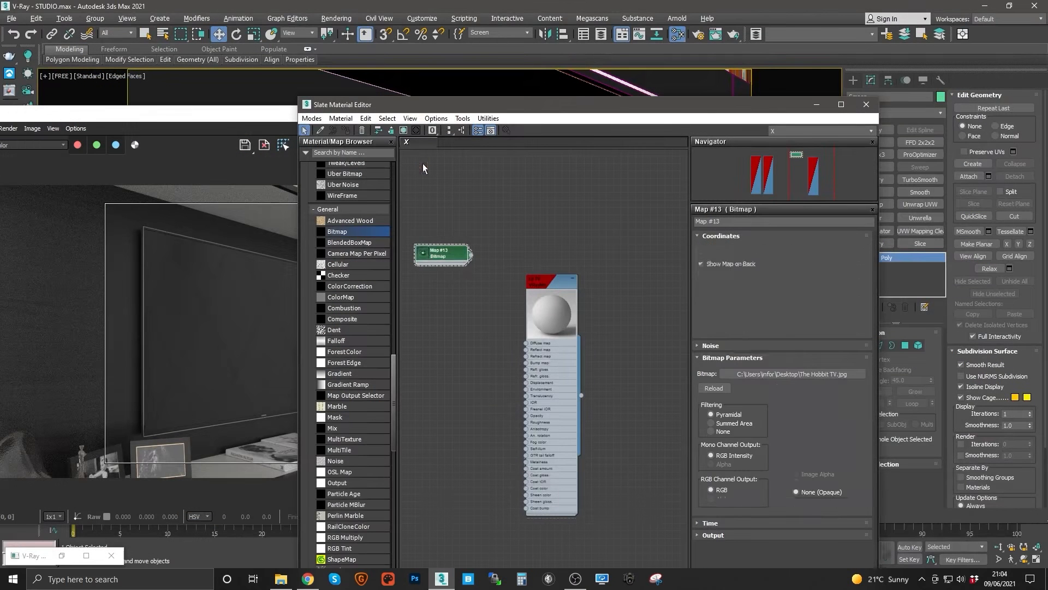
Open the bitmap's parameters, enlarge its node preview and place the node beside the Lit TV material
double_click(421, 257)
middle_drag(490, 274, 608, 289)
scroll(554, 282, up, 2)
drag(559, 273, 510, 292)
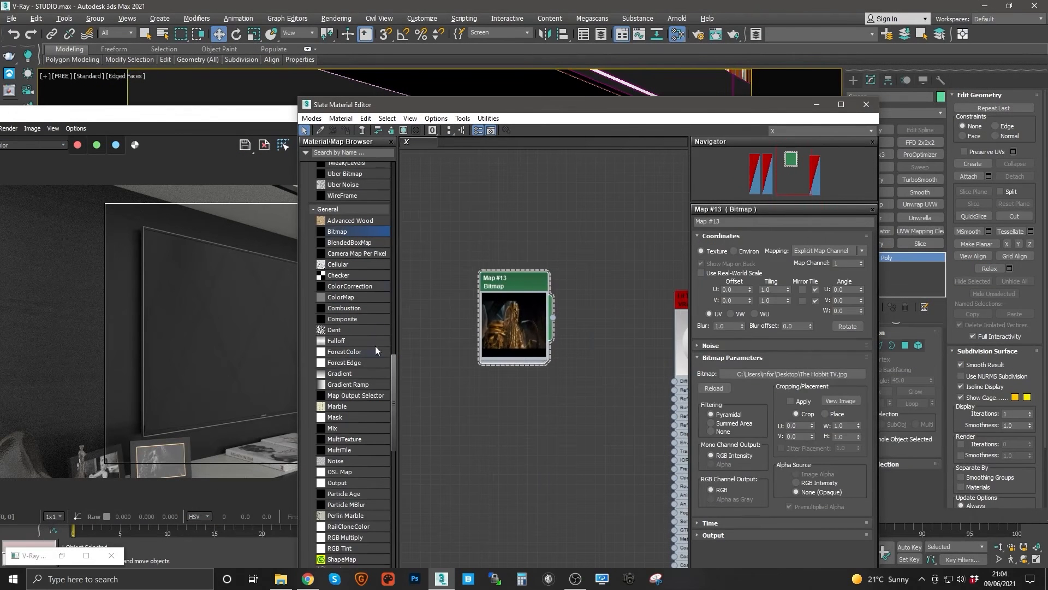
Insert a Color Correction map between the bitmap and the Lit TV material's diffuse map input
drag(348, 290, 608, 265)
middle_drag(589, 274, 531, 286)
double_click(525, 277)
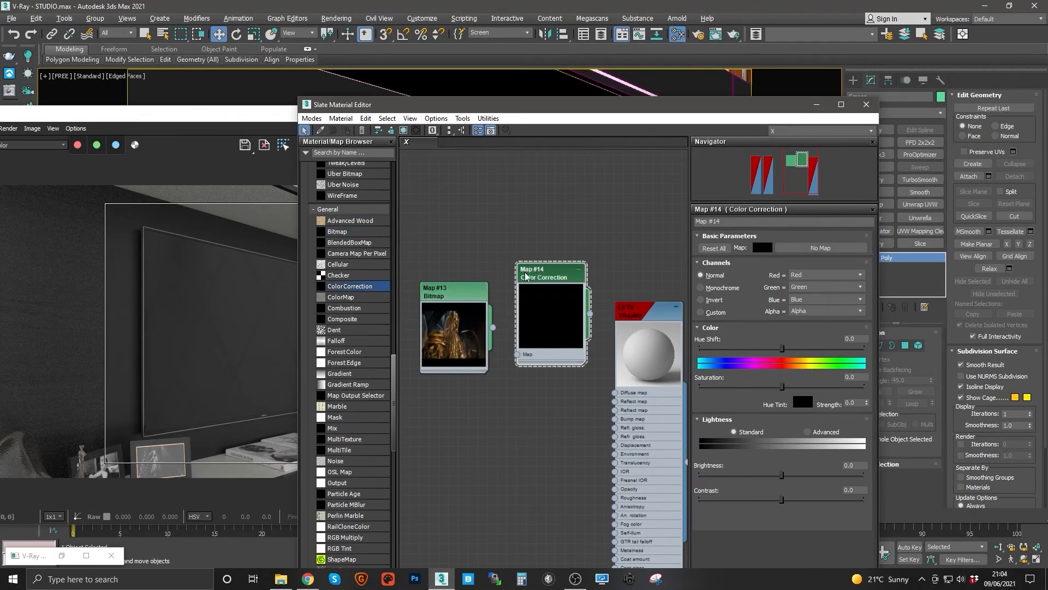
drag(493, 327, 517, 354)
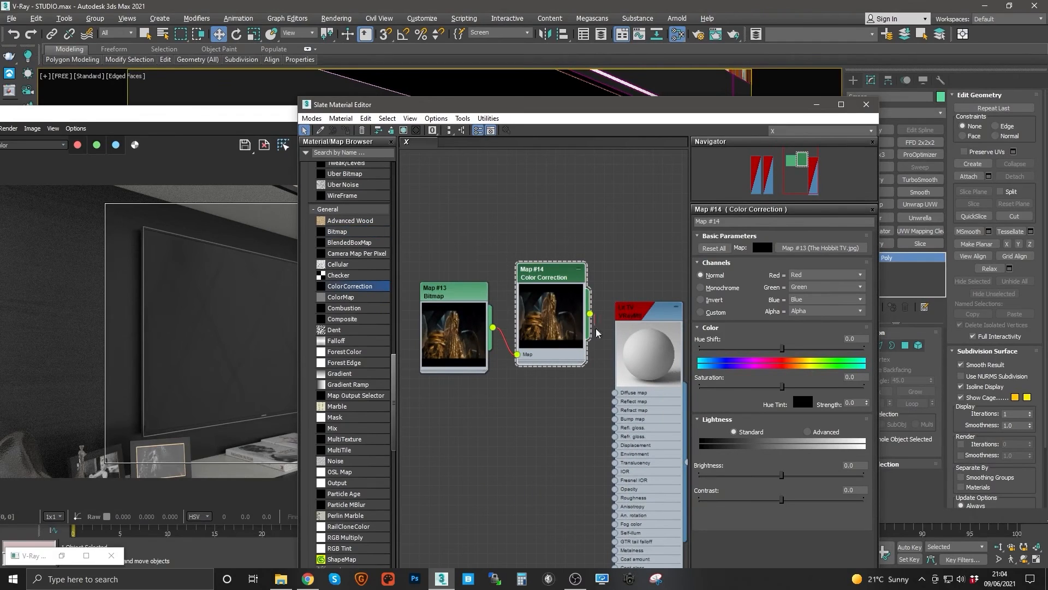
drag(590, 313, 615, 393)
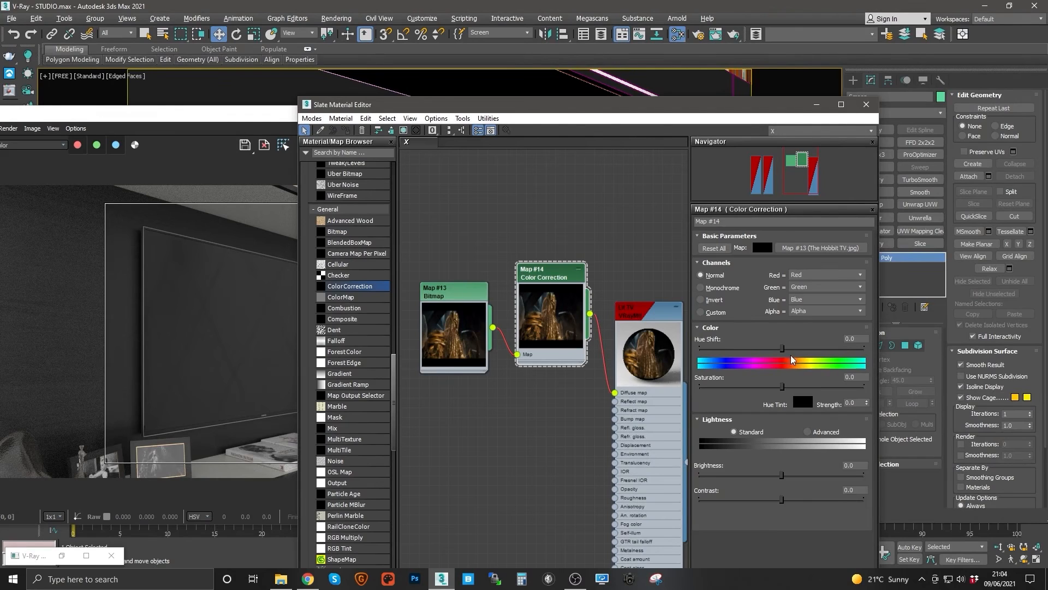
Try a negative hue shift on the Color Correction map and reset it to 0
drag(790, 352, 777, 352)
double_click(857, 339)
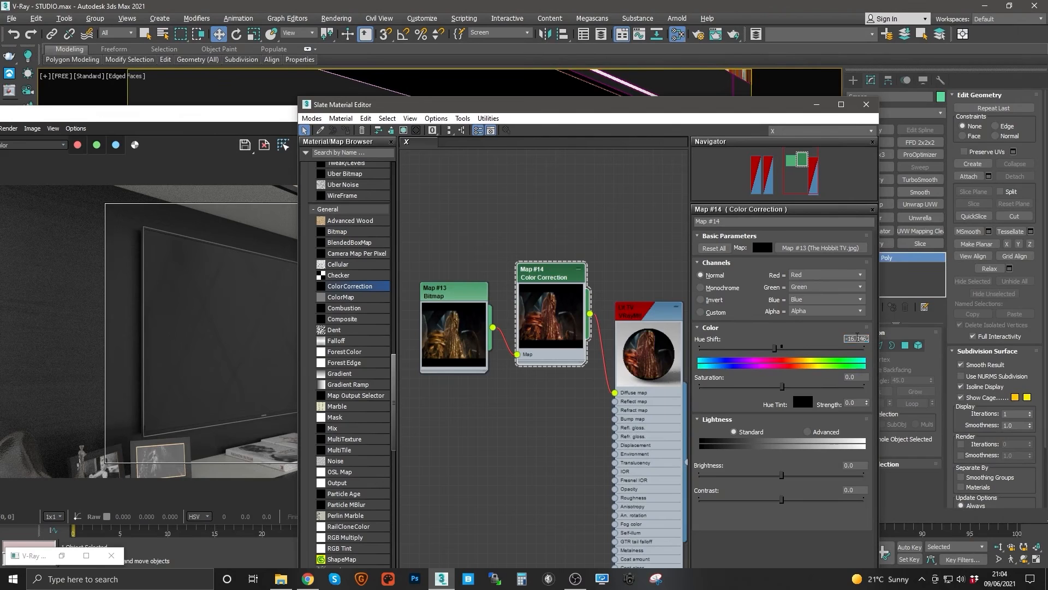
text(0)
key(Return)
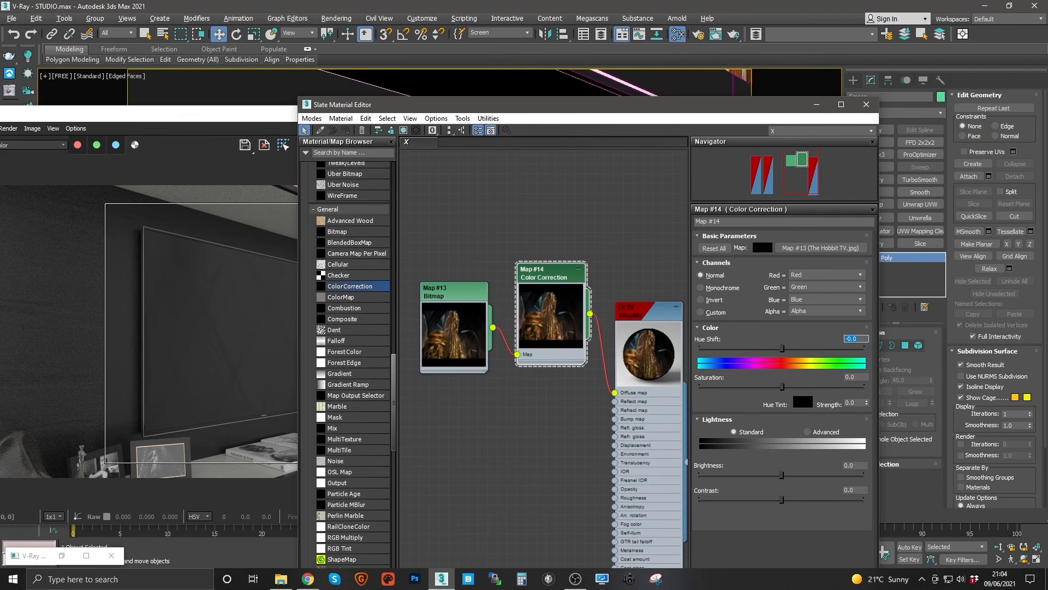
Move the Lit TV material farther from the Color Correction node and set its reflection colour value to 150
middle_drag(602, 295, 538, 275)
drag(565, 287, 622, 247)
double_click(624, 253)
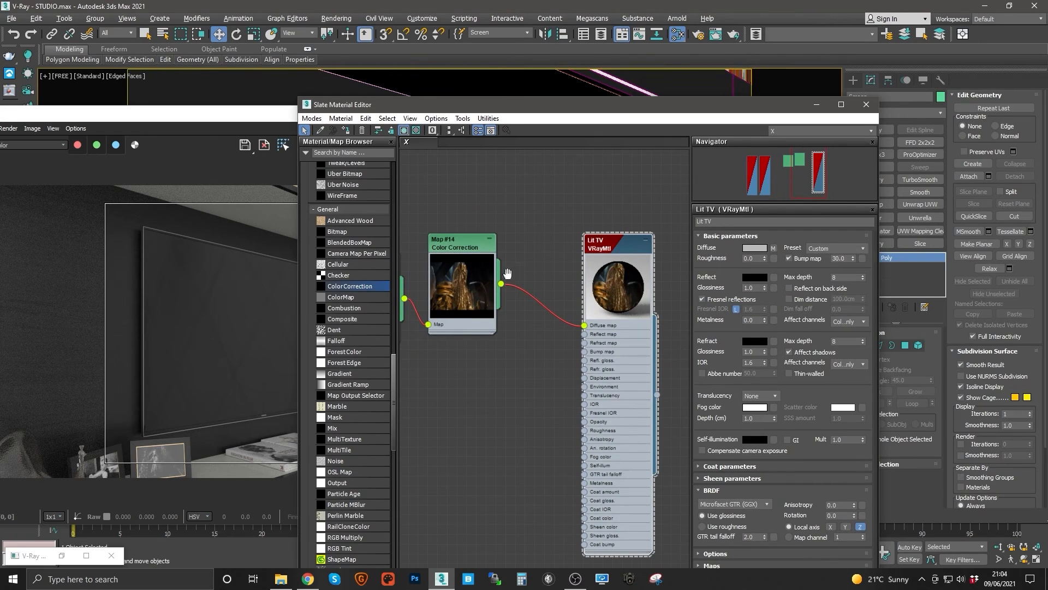
middle_drag(503, 273, 546, 253)
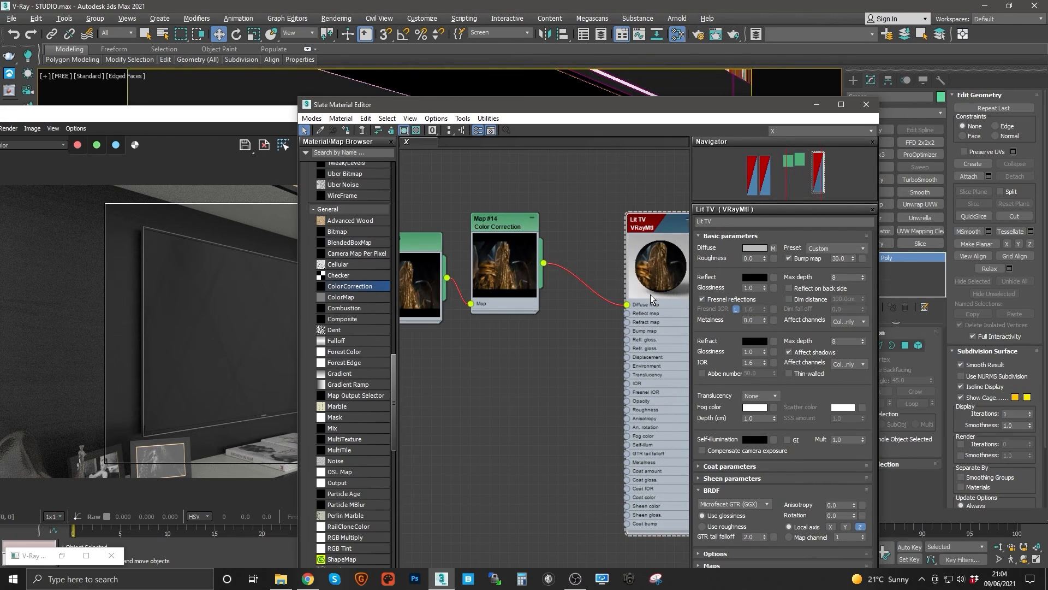
click(750, 278)
click(434, 126)
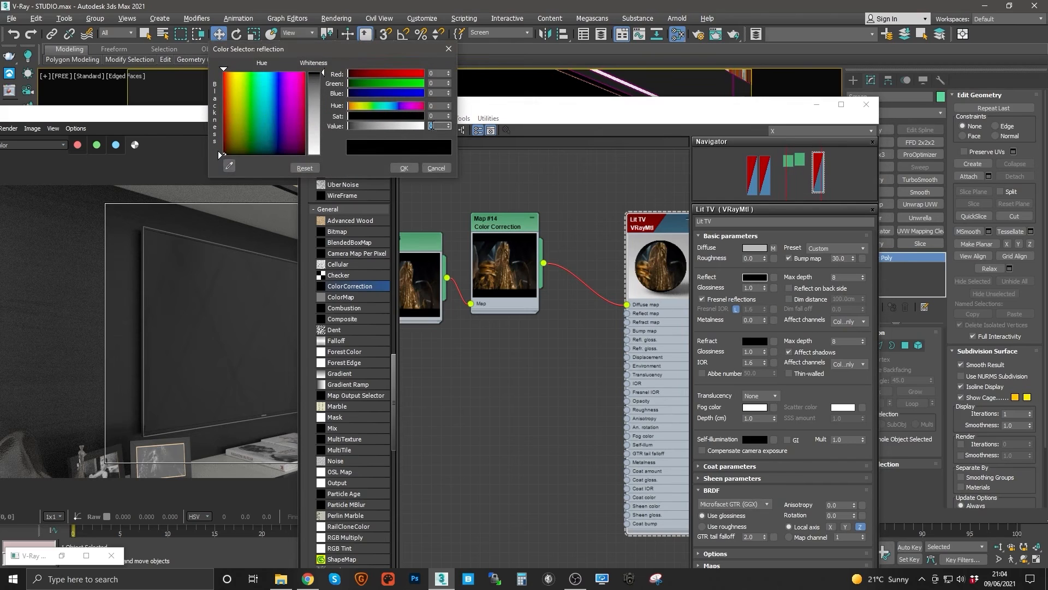
text(150)
key(Return)
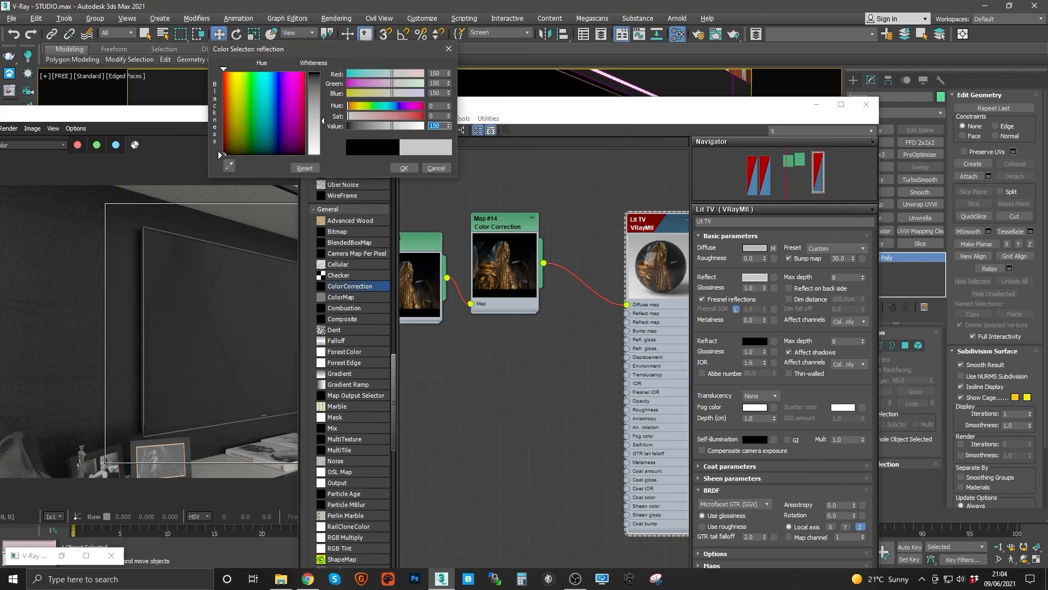
click(404, 168)
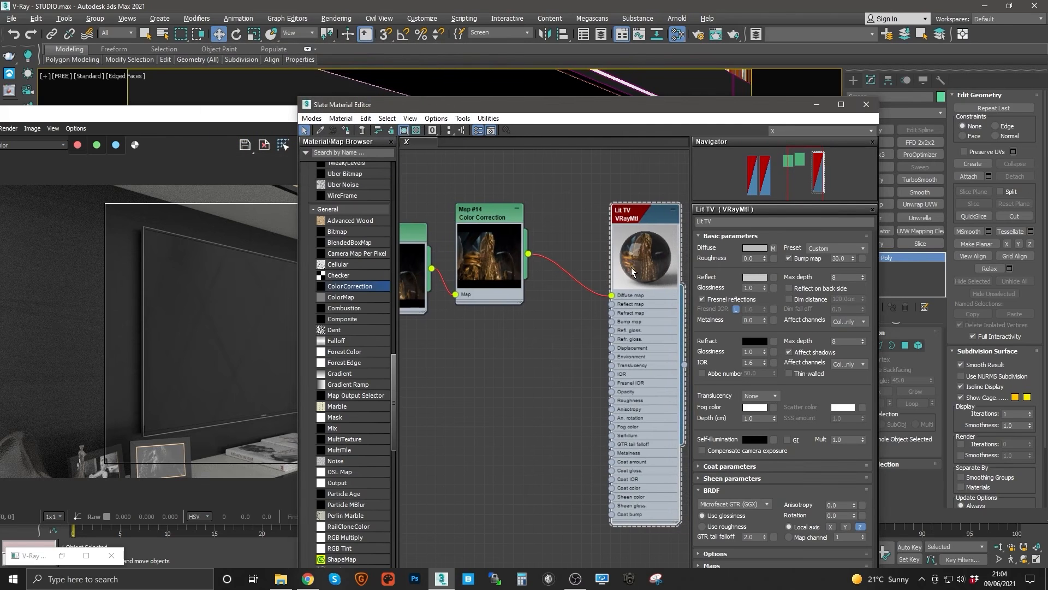
Connect the Color Correction output to the Lit TV material's self-illumination input as well
middle_drag(650, 282, 635, 272)
middle_drag(536, 270, 551, 279)
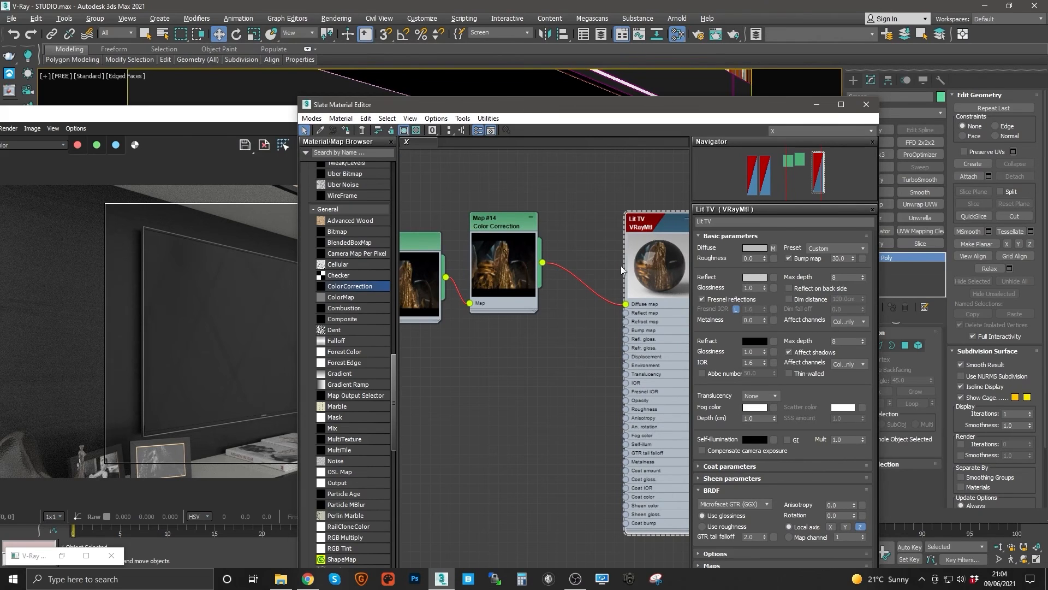
middle_drag(622, 270, 618, 253)
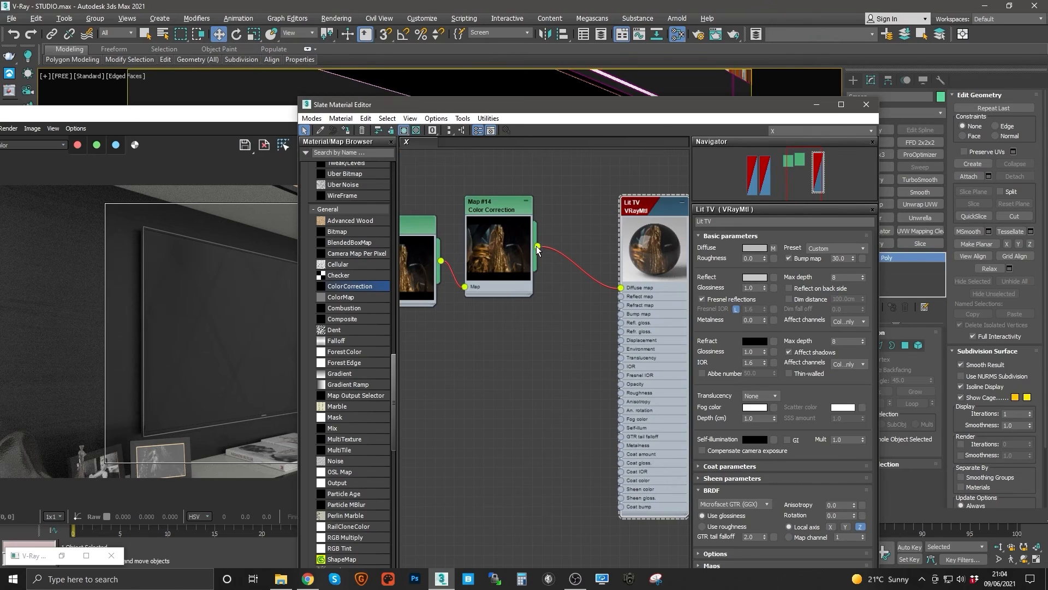
drag(540, 252, 621, 429)
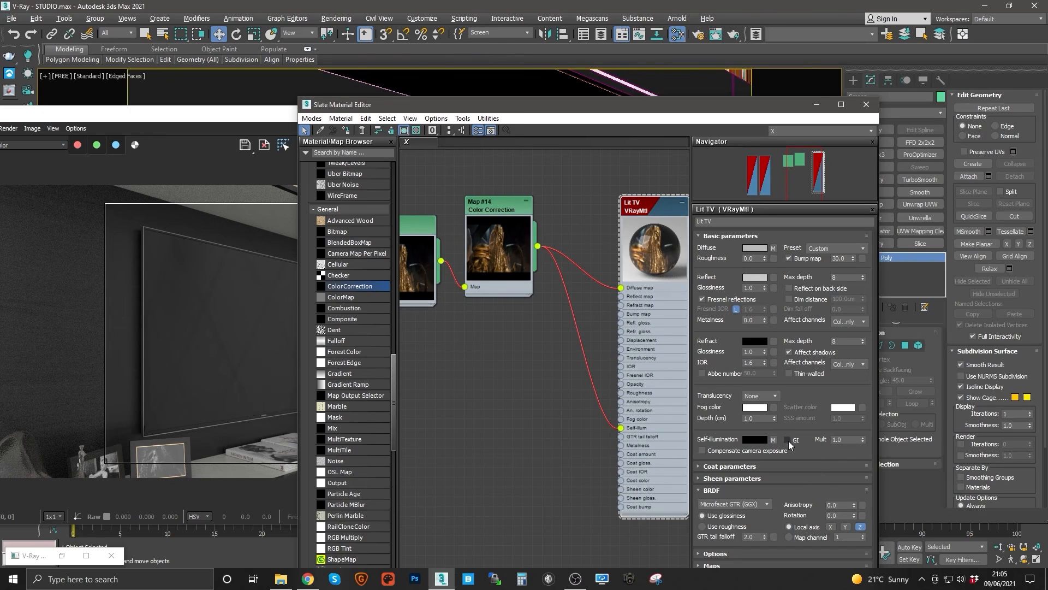
Enable Compensate camera exposure for the Lit TV material's self-illumination and start an interactive render of the TV
click(703, 451)
drag(456, 109, 487, 306)
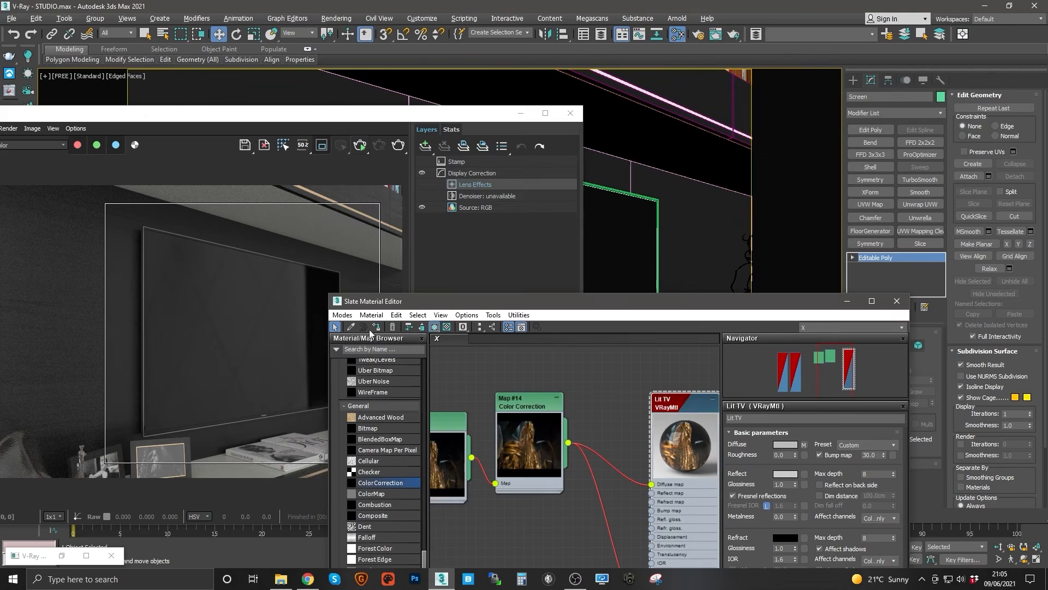
click(360, 146)
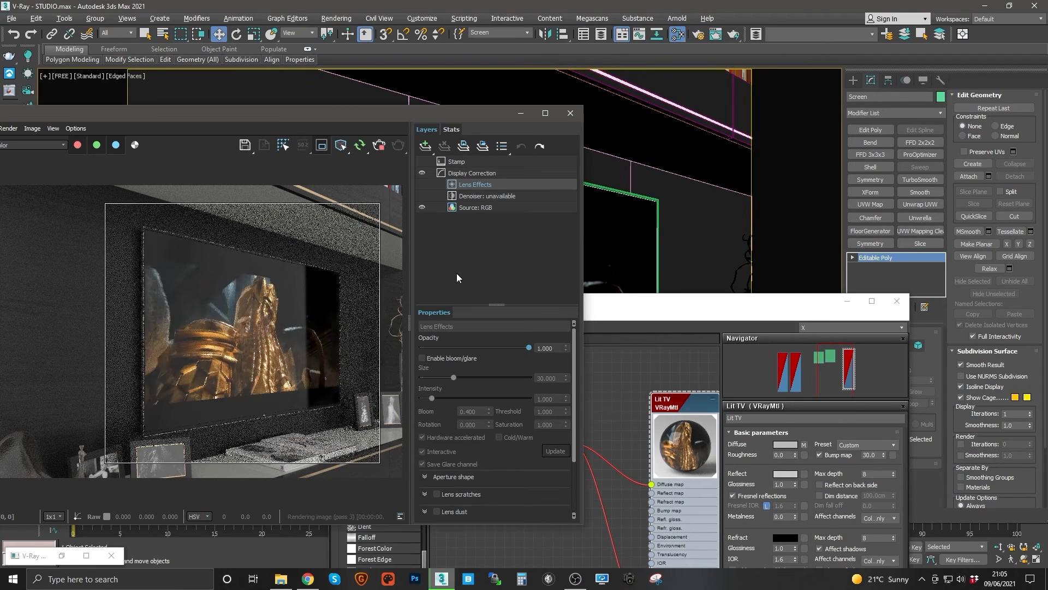
Arrange the material editor and the frame buffer side by side so the node graph and the rendered TV both show
click(677, 329)
drag(669, 307, 750, 110)
drag(287, 120, 224, 118)
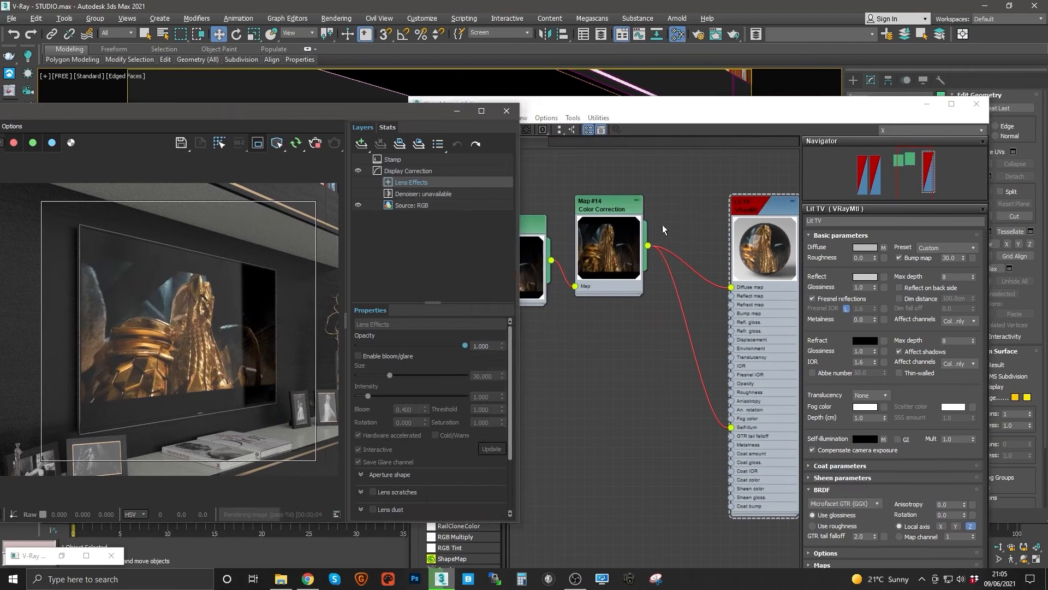
Shift the Color Correction node slightly and extend the render region a little below the TV
click(640, 184)
drag(601, 210, 611, 220)
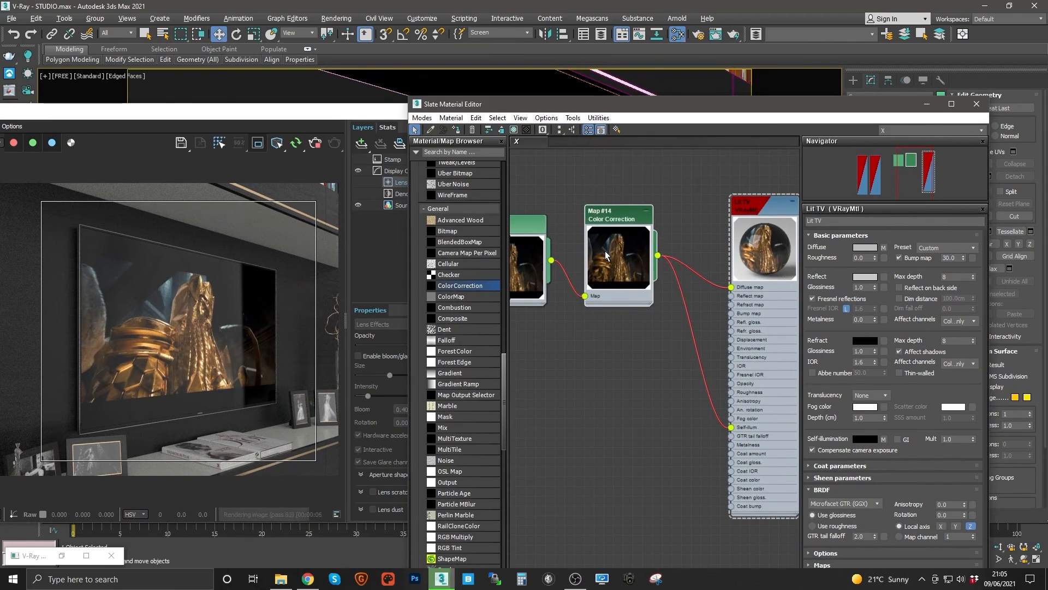
middle_drag(684, 242, 644, 247)
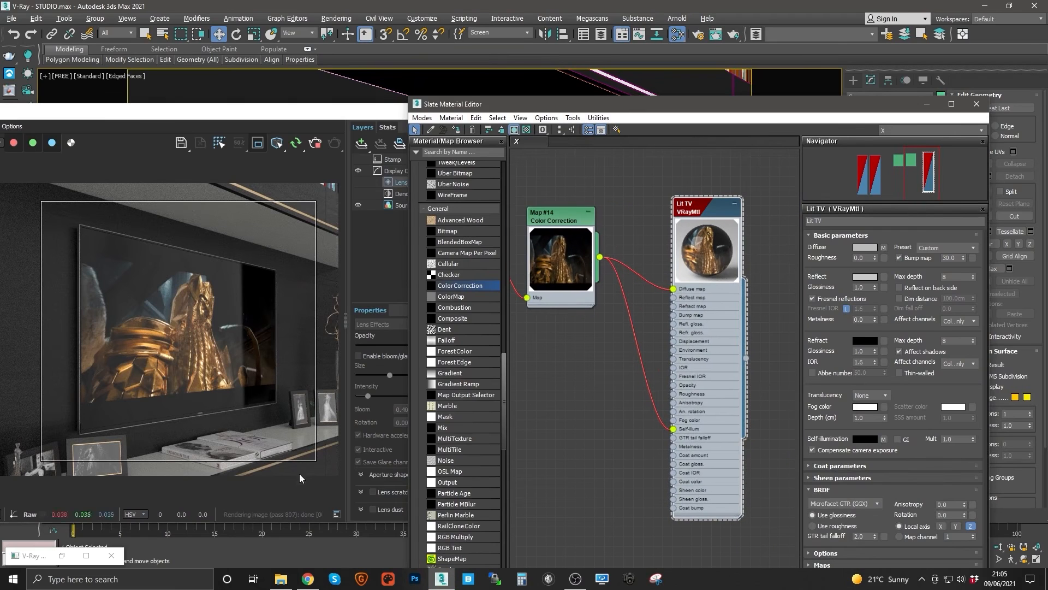
drag(316, 461, 324, 478)
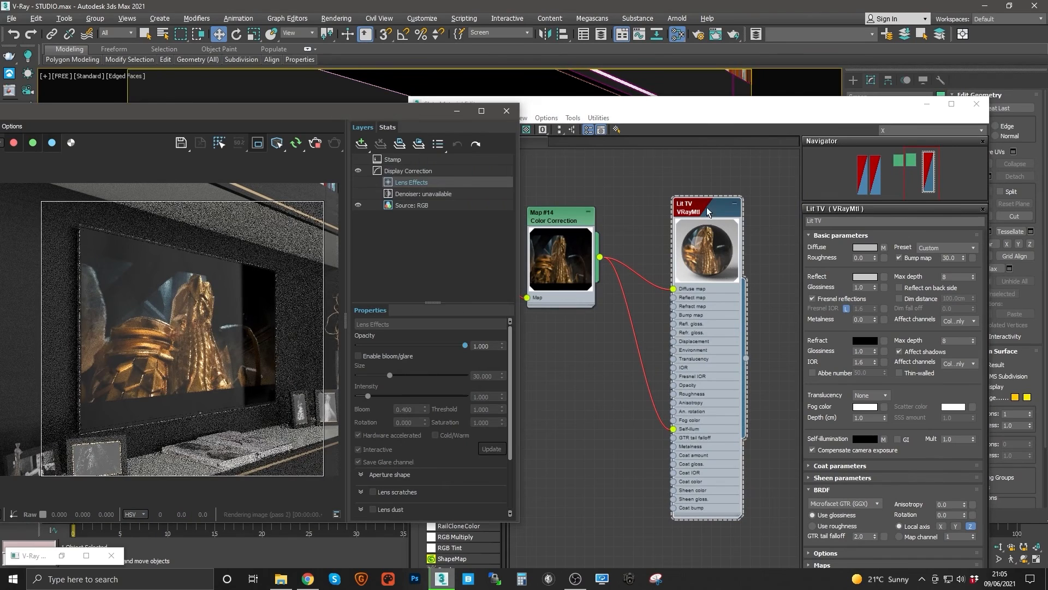
Disconnect the Color Correction map from the Lit TV material's diffuse map input
click(745, 222)
click(653, 283)
key(Delete)
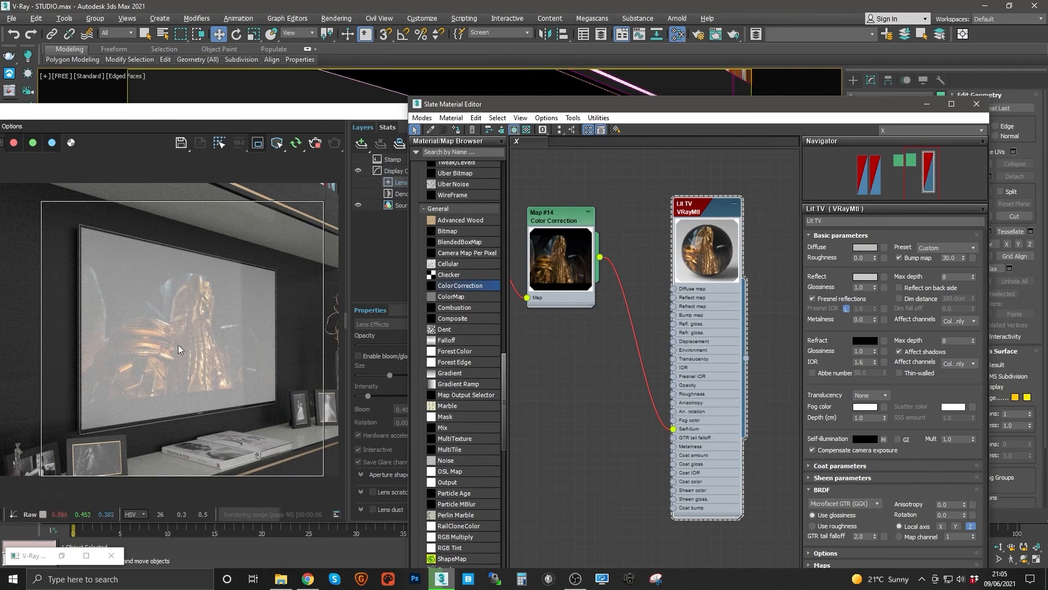
Try tinted diffuse colours on the Lit TV material, ending with a near-black purple of value 7, and discard the change
click(865, 247)
click(373, 107)
drag(375, 116, 390, 119)
click(405, 106)
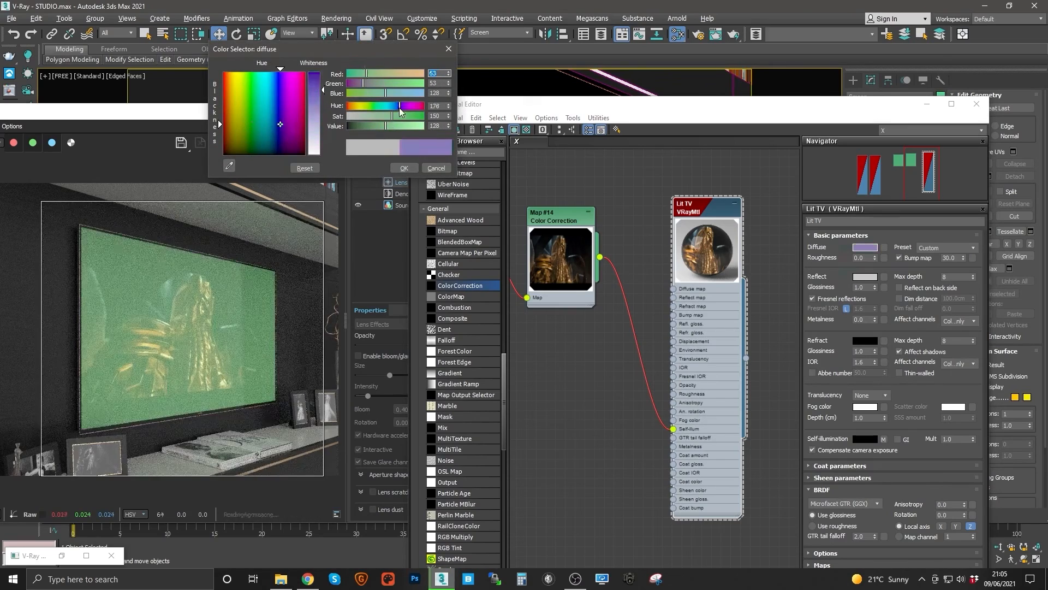
drag(386, 126, 349, 127)
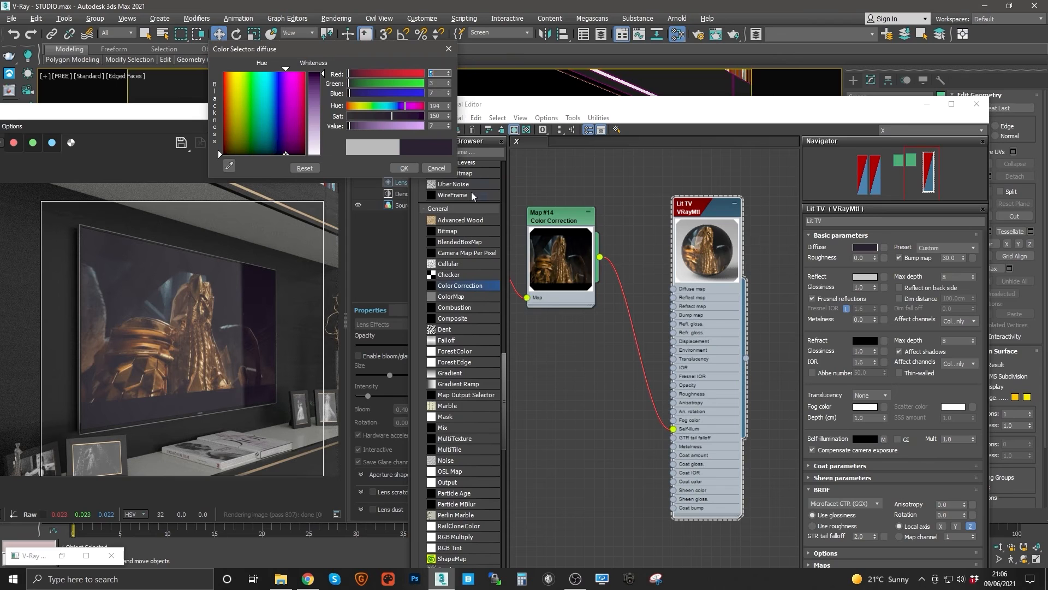
click(436, 169)
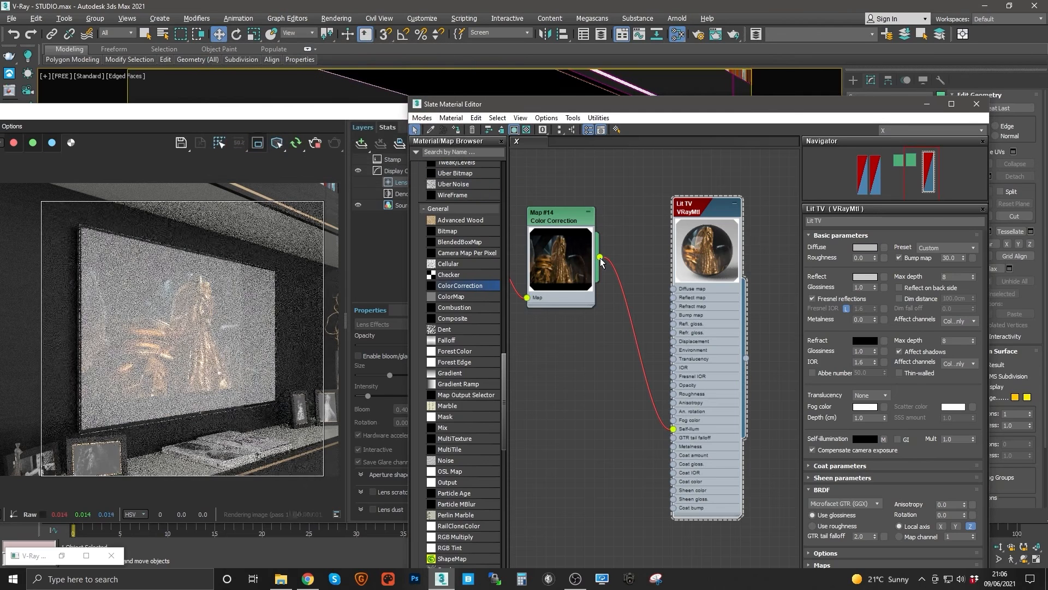
Set the Lit TV material's diffuse colour value to 1, trying 0 in between, and accept the near-black colour
mouse_move(668, 277)
mouse_down()
mouse_move(674, 289)
mouse_move(671, 268)
mouse_up()
click(865, 247)
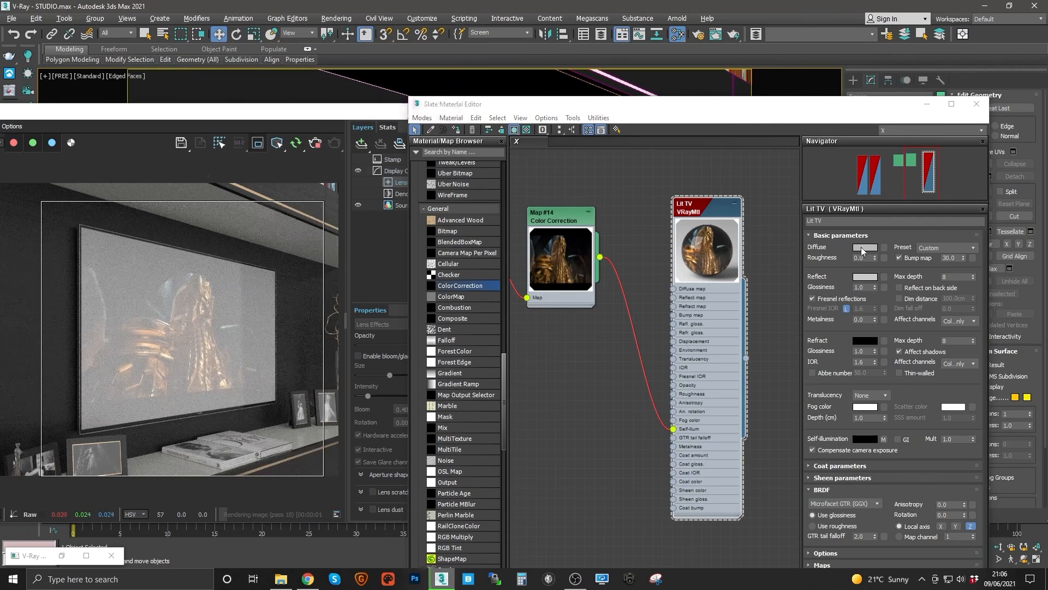
double_click(441, 126)
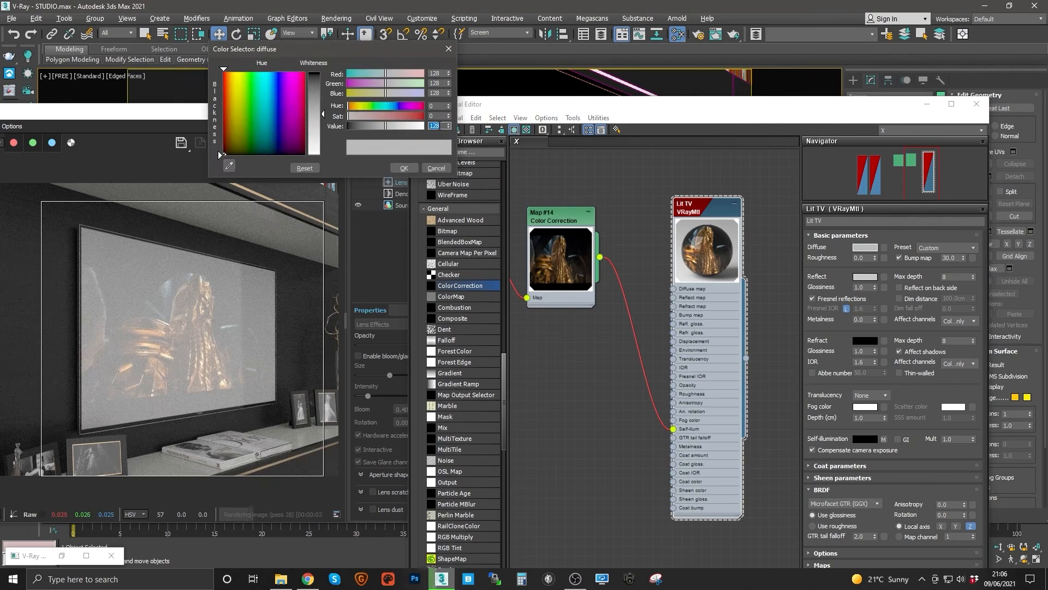
text(1)
key(Return)
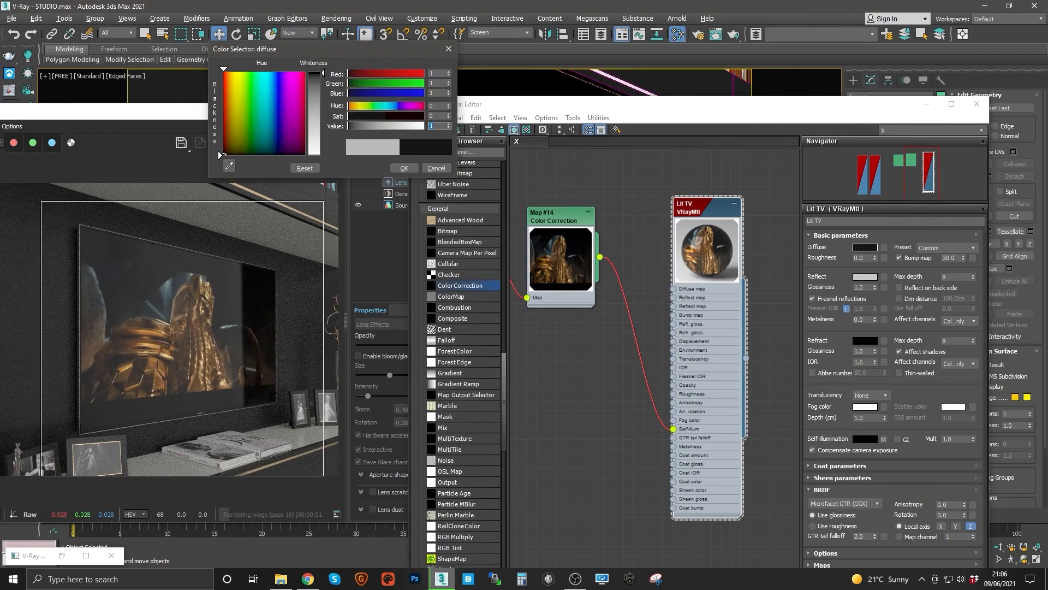
text(0)
key(Return)
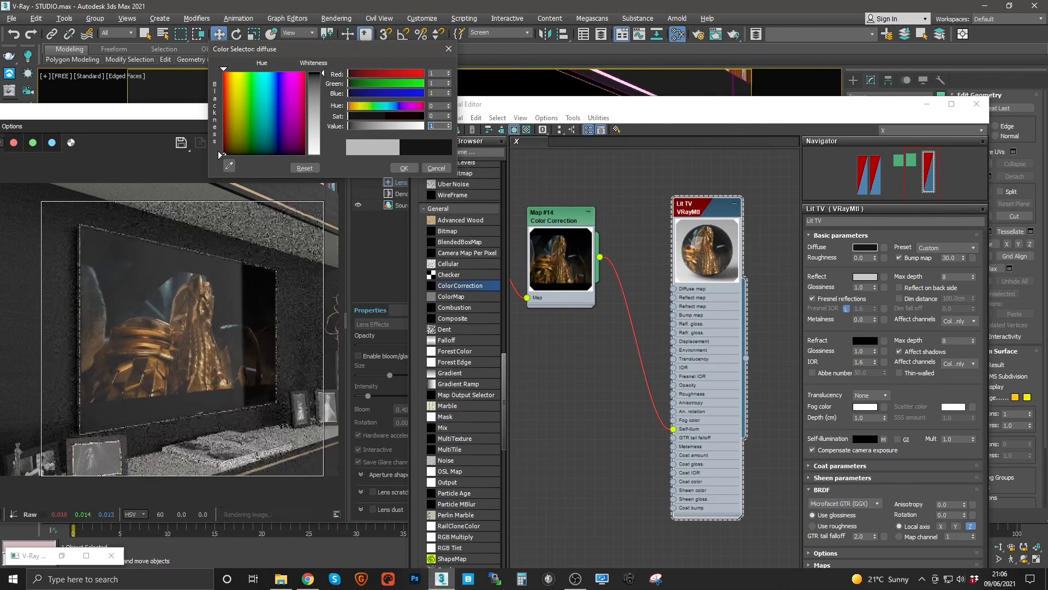
text(1)
key(Return)
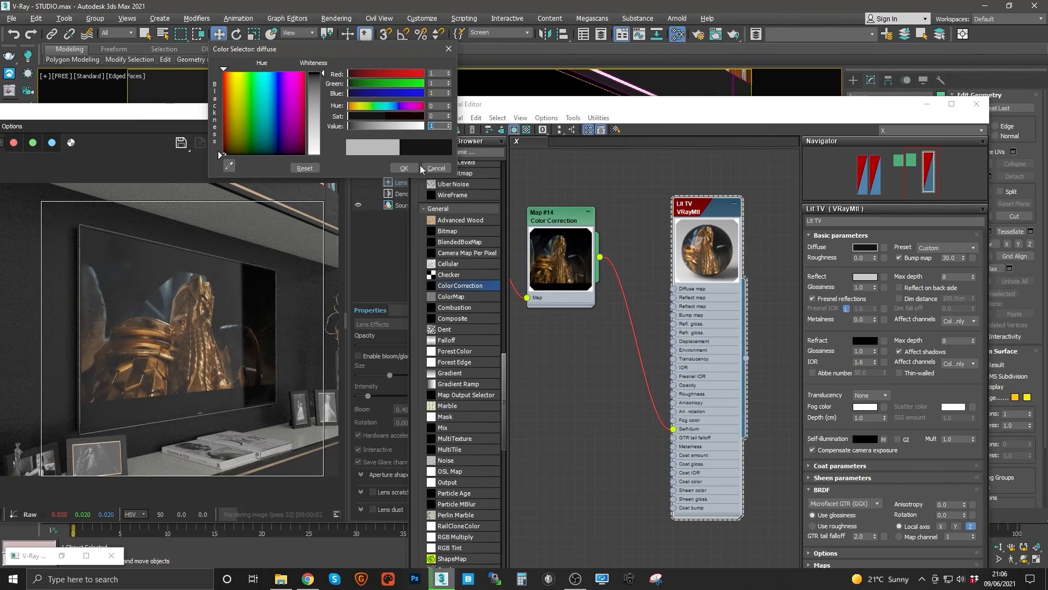
click(404, 168)
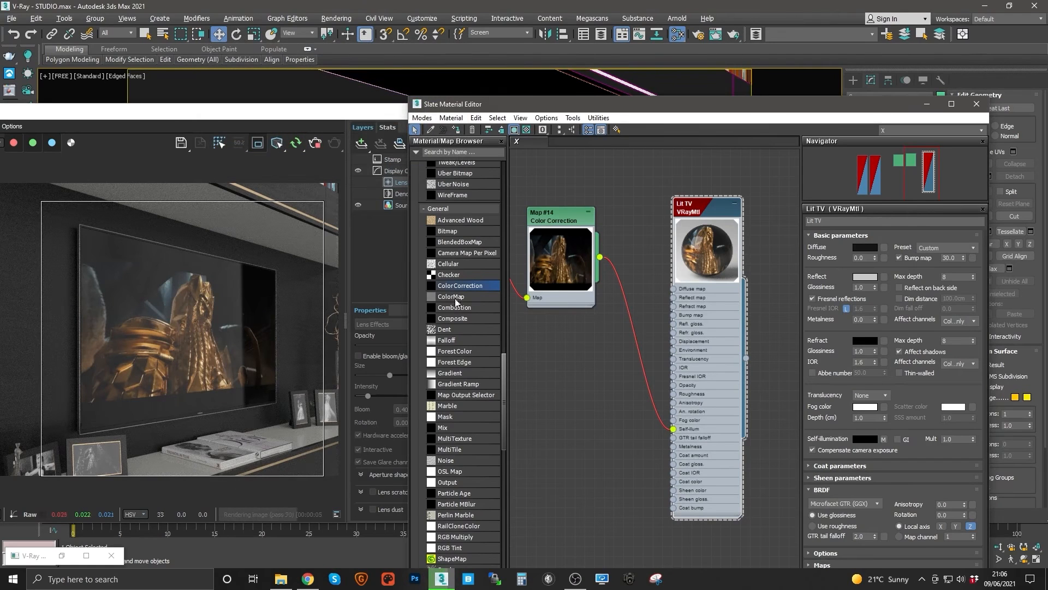
Reconnect the Color Correction output to the Lit TV diffuse map input for comparison and remove that connection again
drag(609, 258, 650, 285)
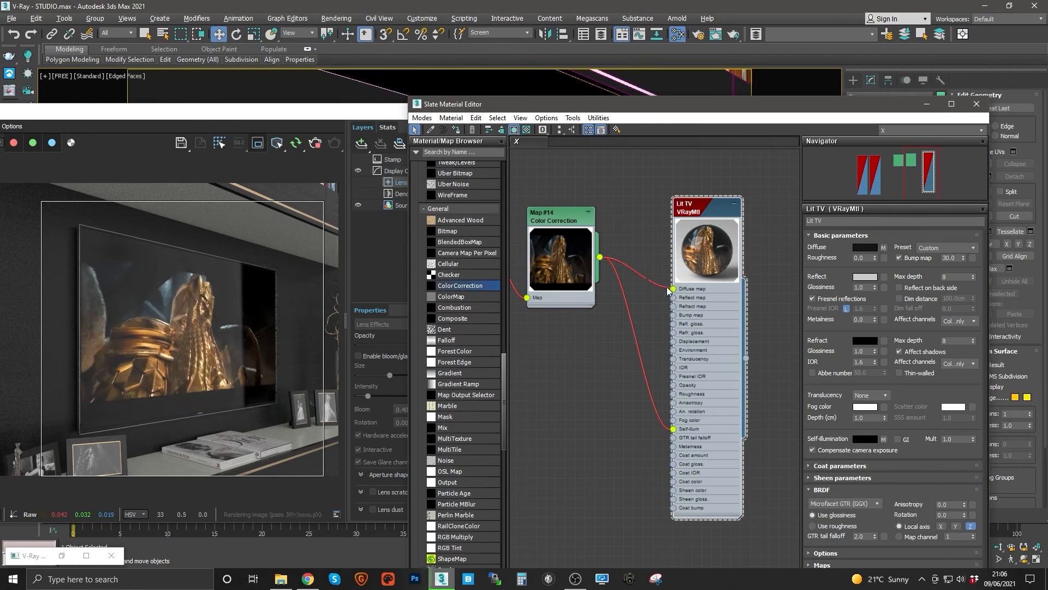
drag(601, 258, 674, 291)
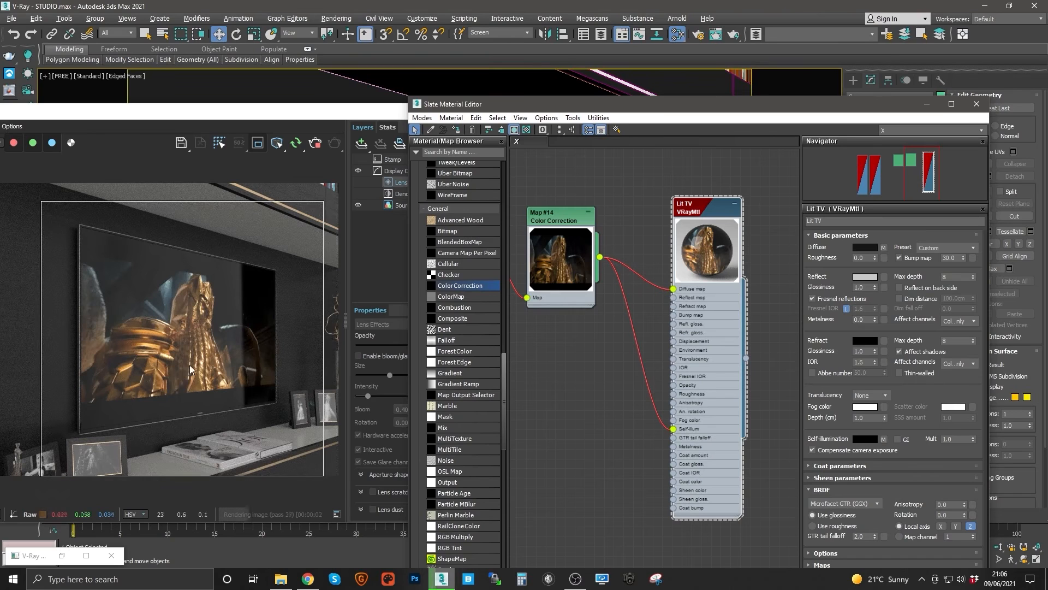
click(653, 283)
key(Delete)
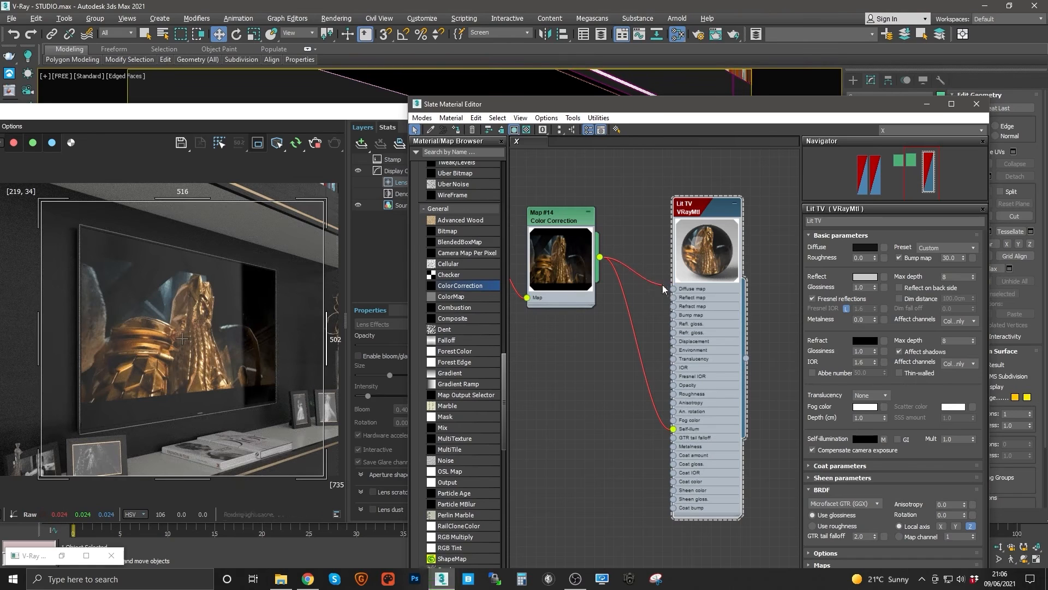
Set the Lit TV material's self-illumination multiplier to 1.4
click(563, 216)
double_click(562, 257)
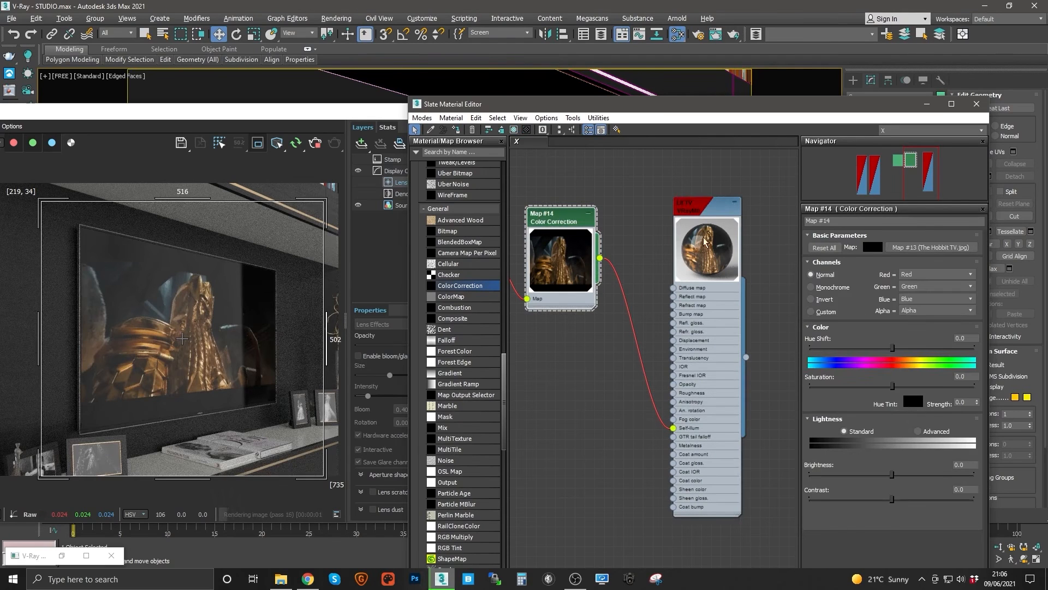
double_click(715, 217)
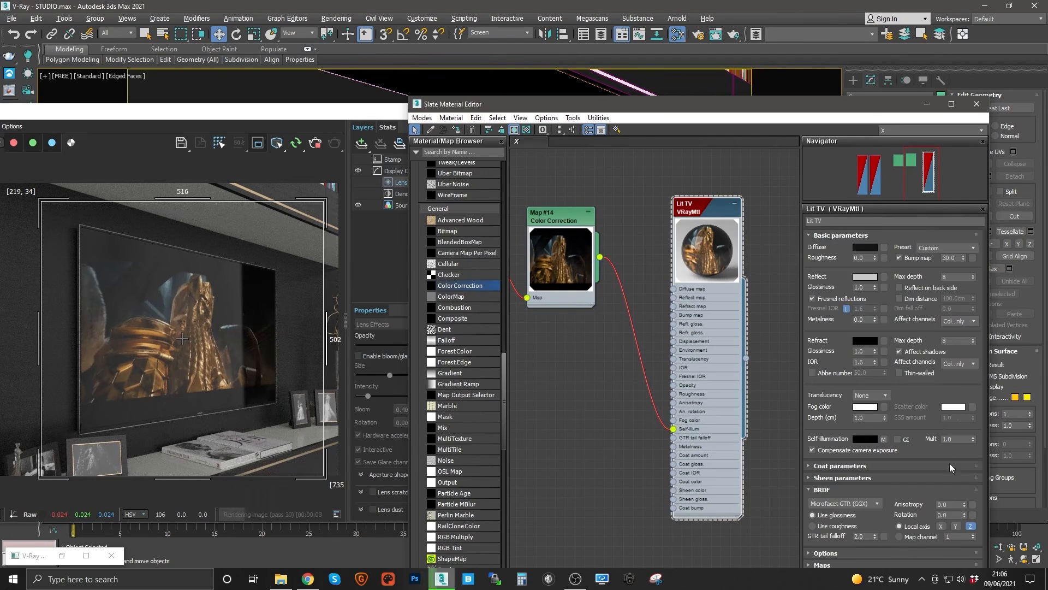
click(955, 440)
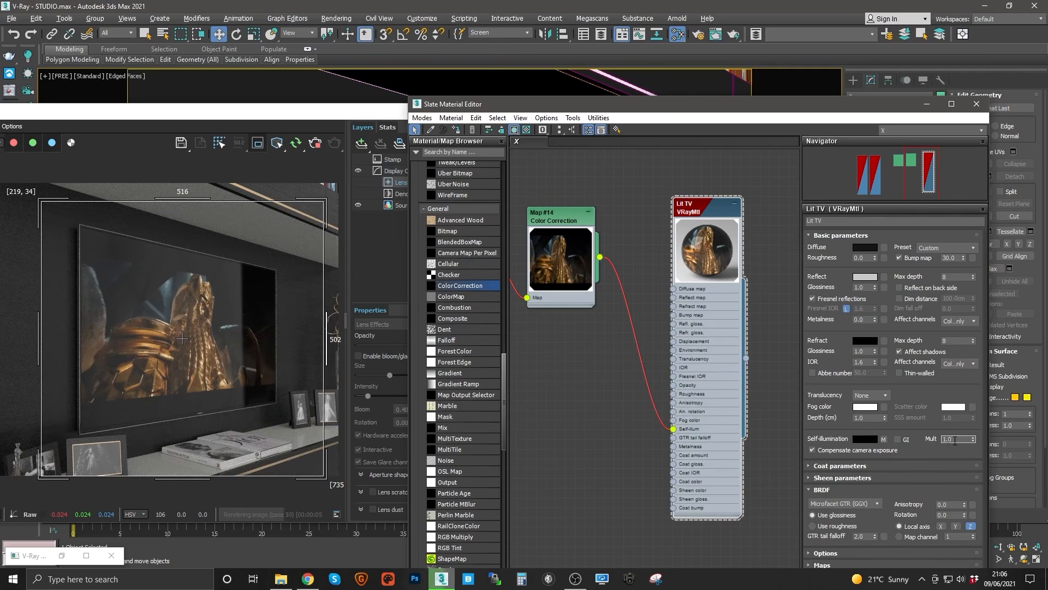
text(4)
key(Return)
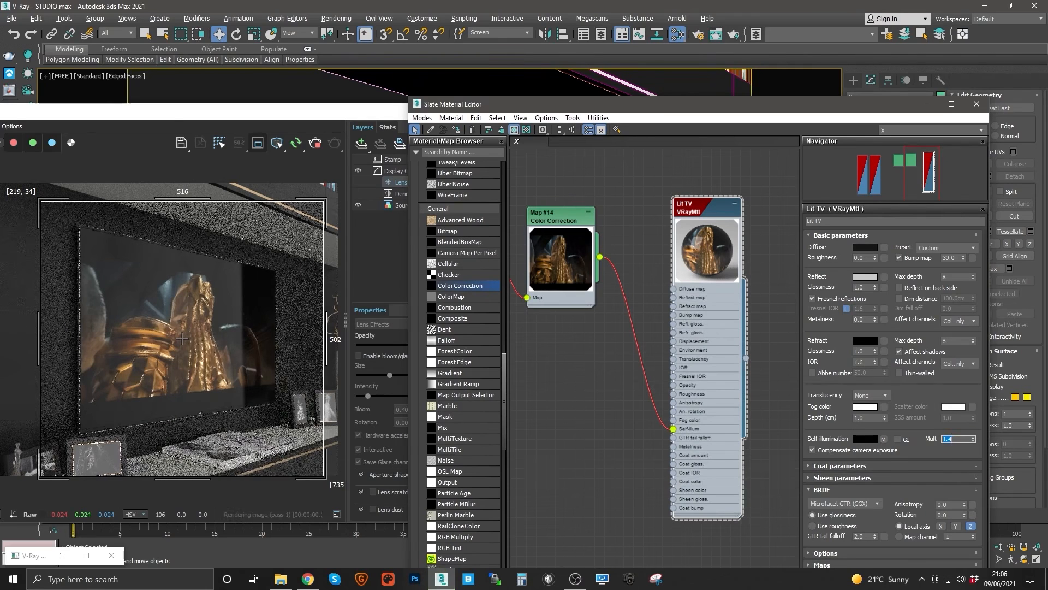
Switch the Color Correction map's lightness to Advanced and set its RGB gamma/contrast to 0.95
double_click(551, 219)
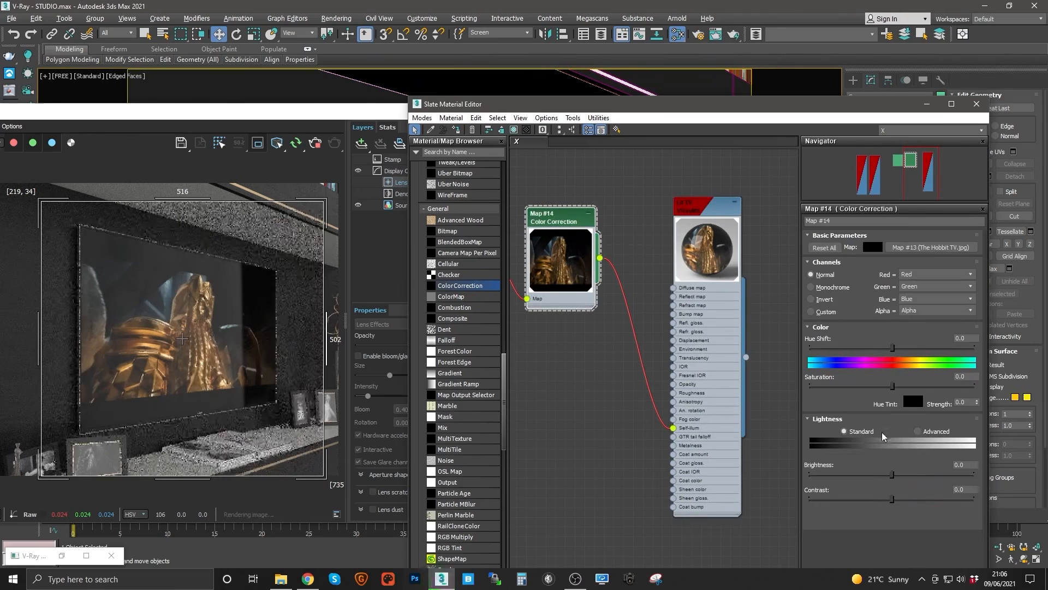
click(888, 473)
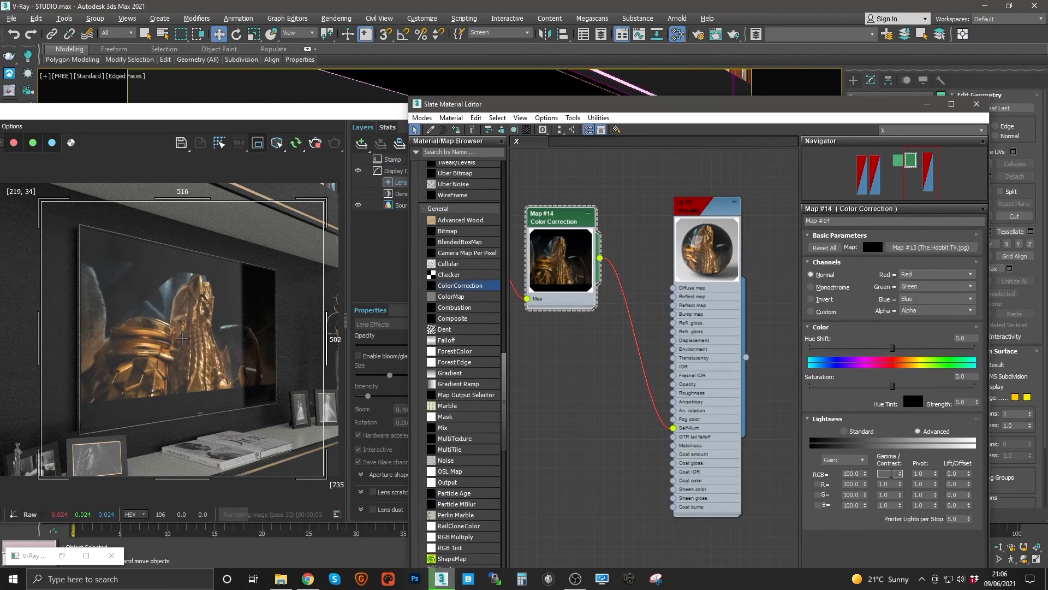
text(.95)
key(Return)
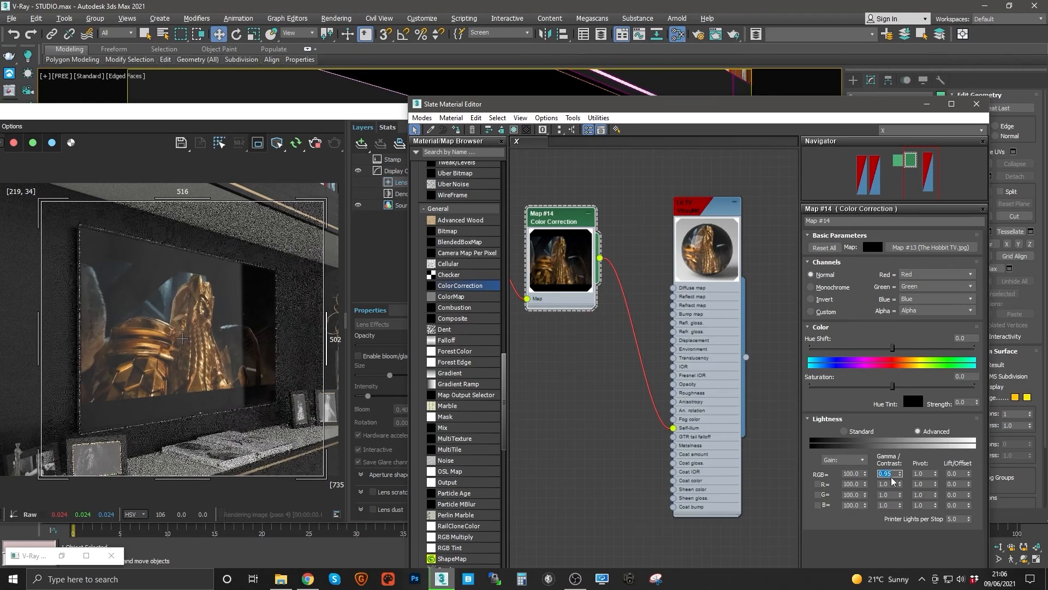
Try RGB gain values of 130, 150 and 200 on the Color Correction map
click(855, 473)
text(130)
key(Return)
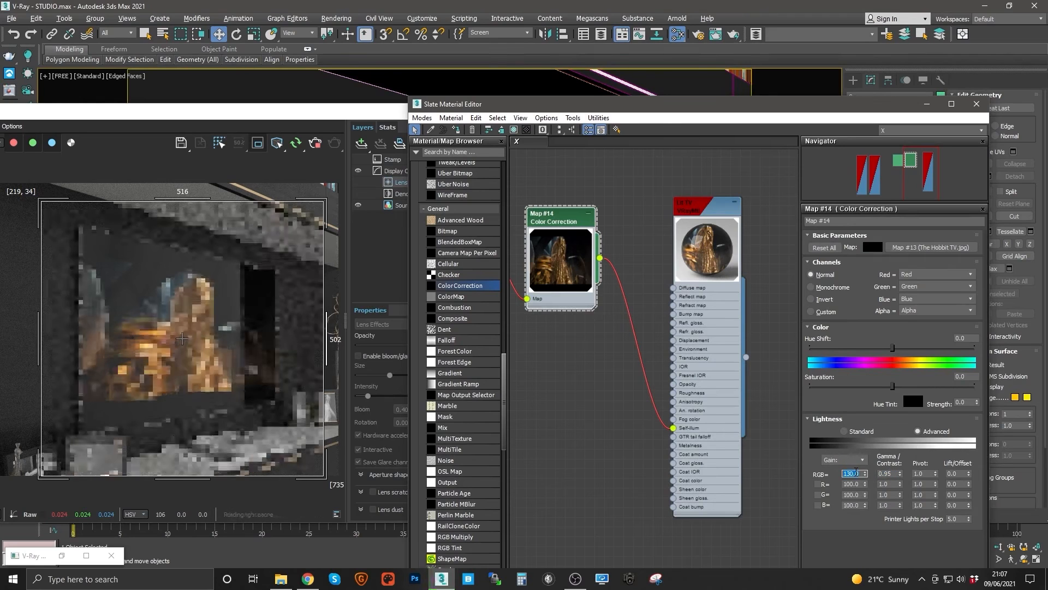
text(200)
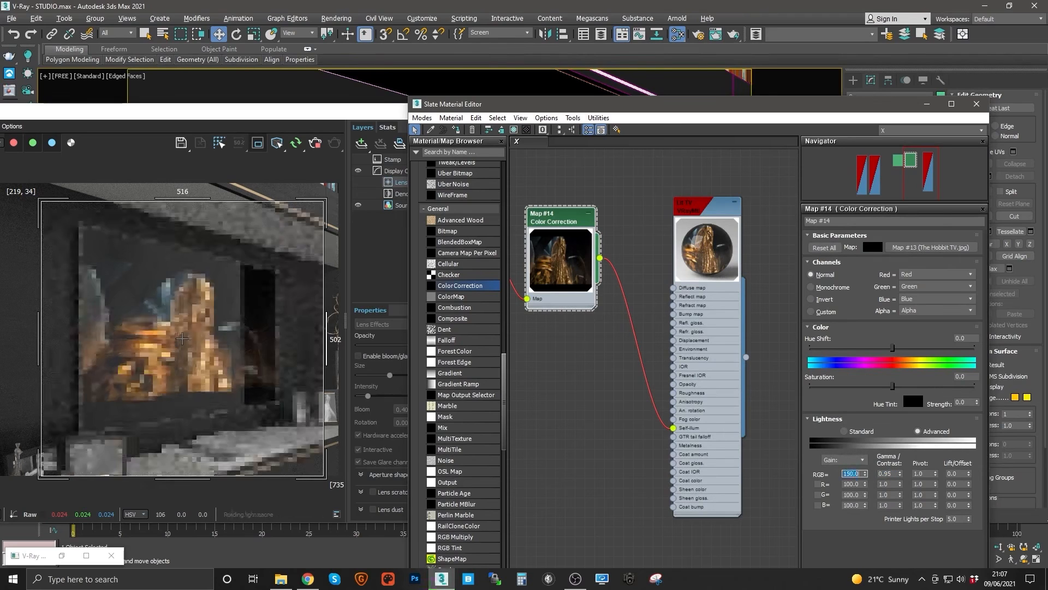
key(Return)
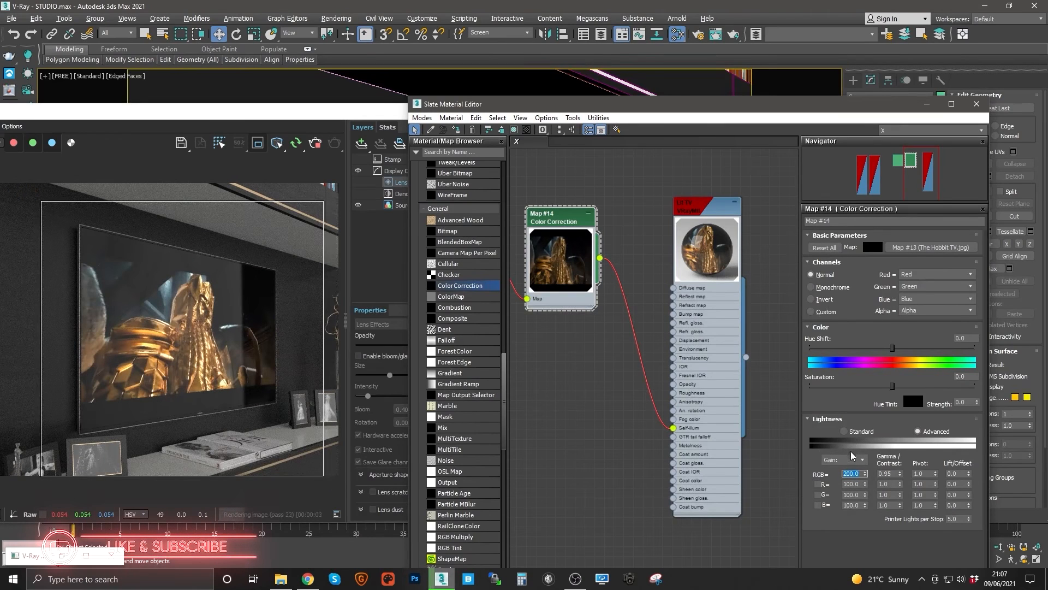
Restore the Color Correction map's RGB gain to 100 and its gamma/contrast to 1.0
text(10)
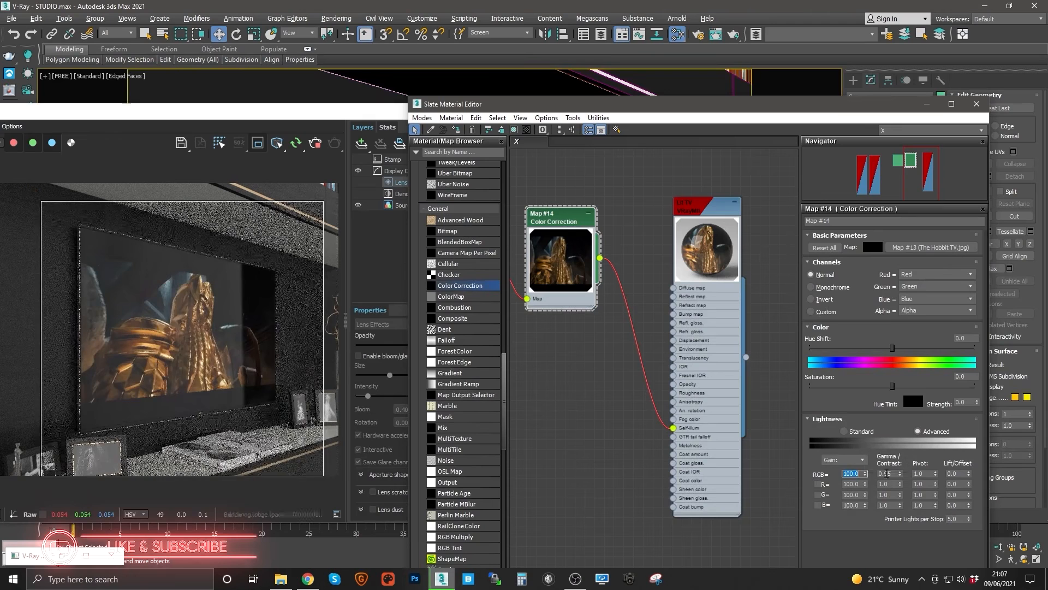
right_click(900, 474)
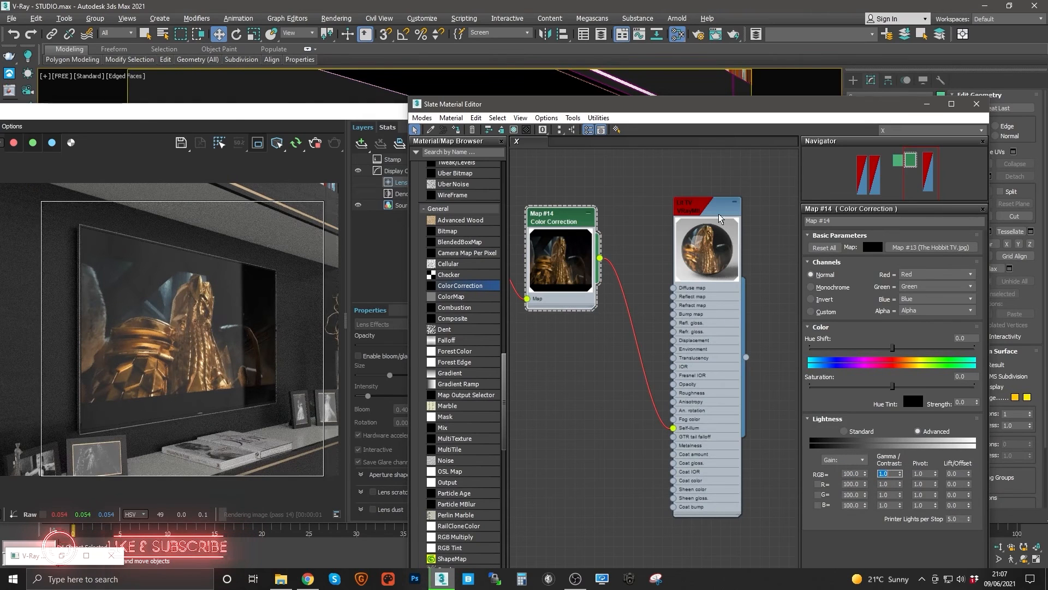
Connect the Color Correction output back to the Lit TV material's diffuse map input and move the Color Correction node lower in the graph
click(724, 325)
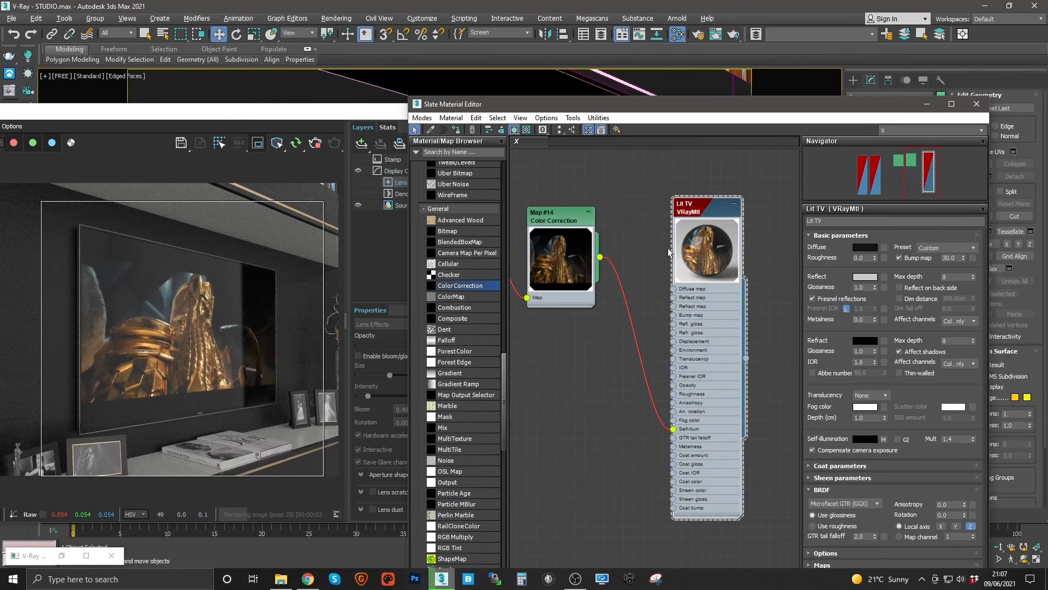
middle_drag(668, 248, 678, 262)
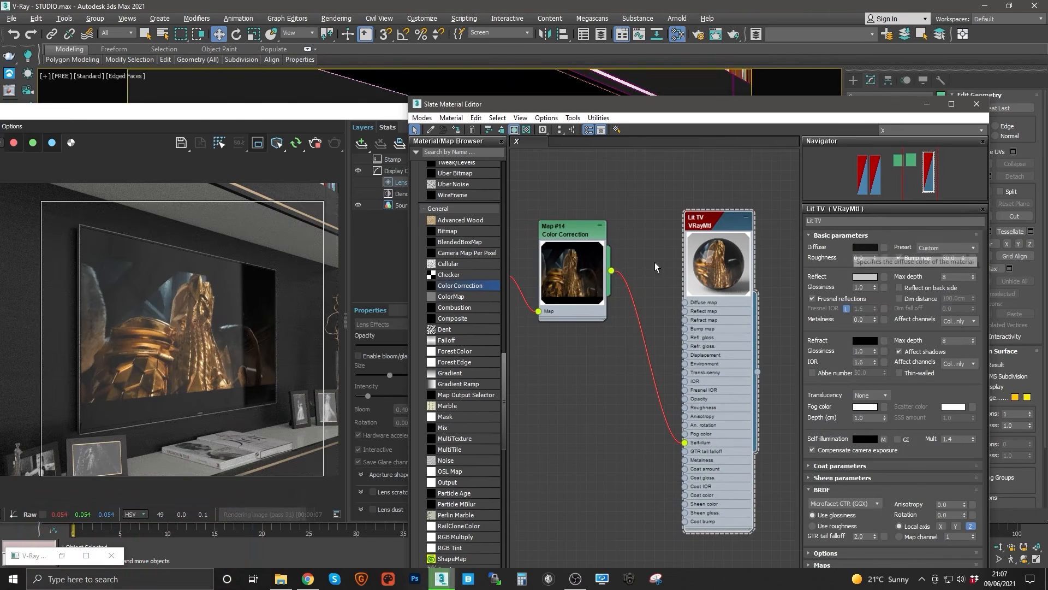
drag(612, 276, 686, 303)
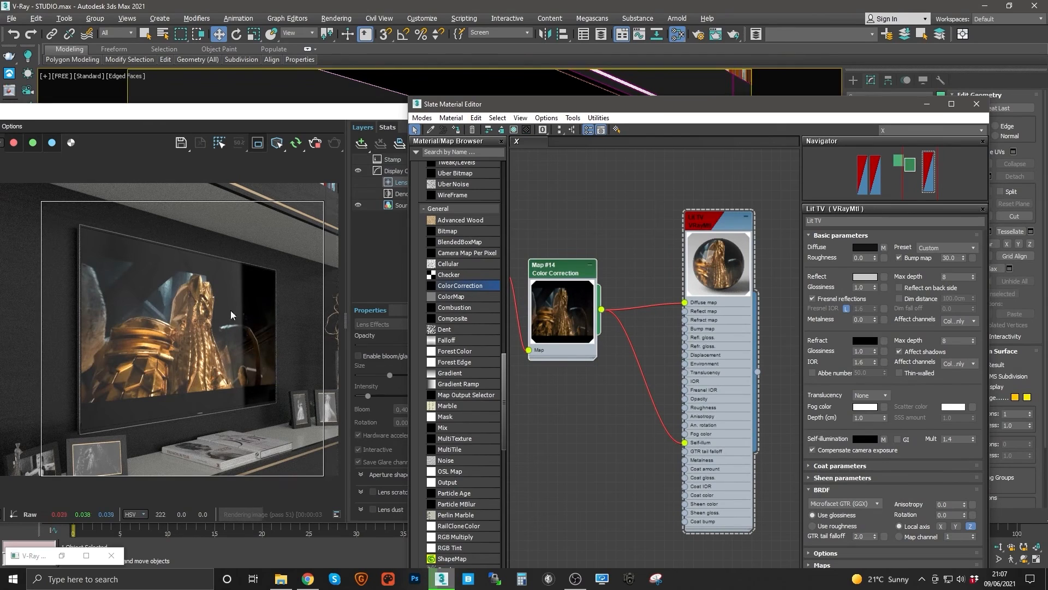
drag(551, 272, 561, 273)
middle_drag(568, 276, 610, 271)
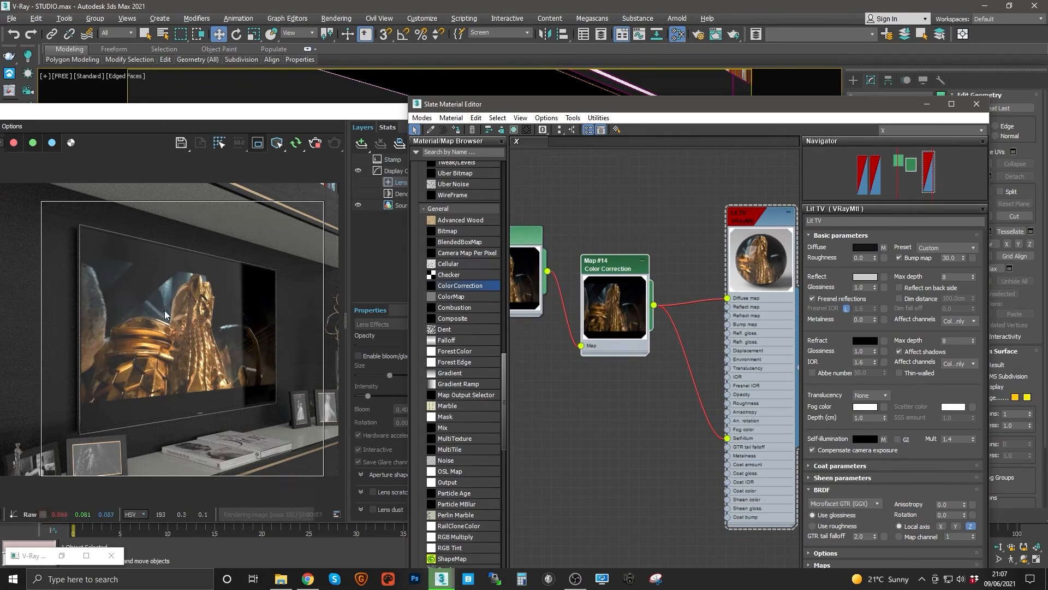
Disconnect the Color Correction map from the Lit TV material's diffuse map input and set the diffuse colour's hue to 111
middle_drag(609, 286, 635, 281)
middle_drag(752, 290, 733, 284)
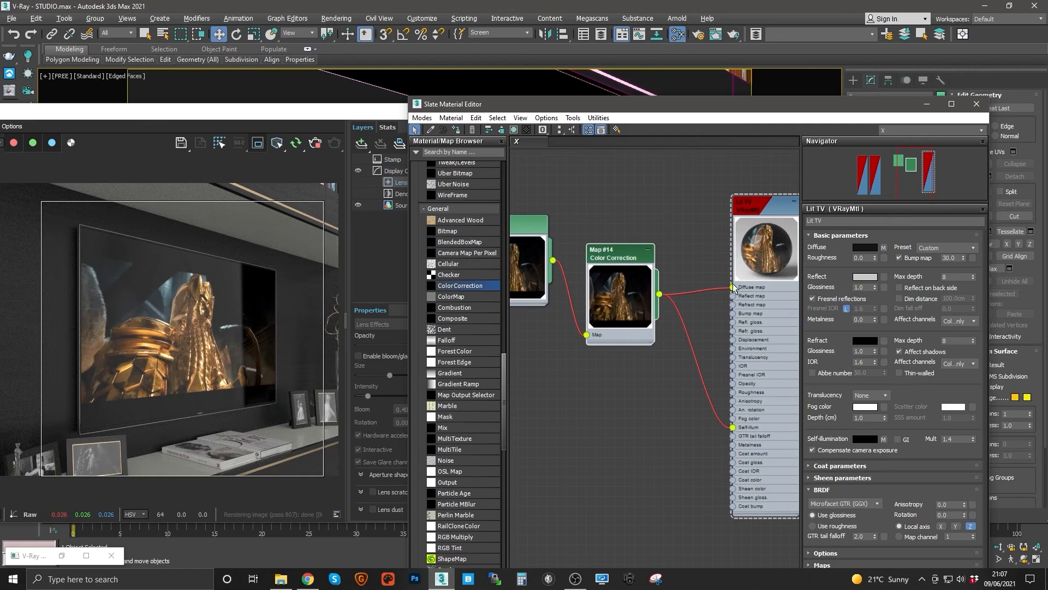
drag(733, 288, 701, 273)
click(772, 212)
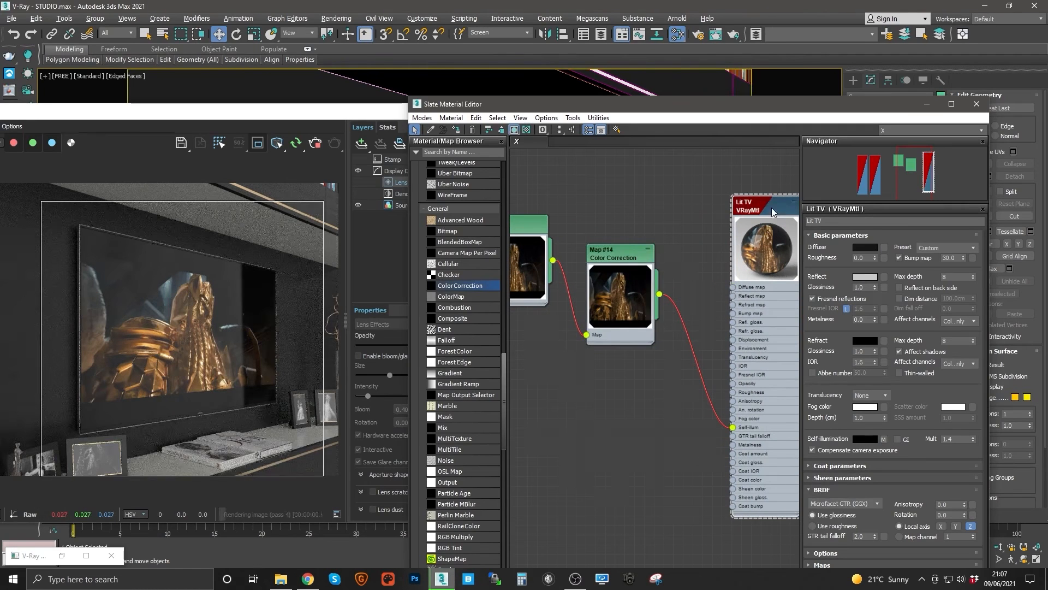
click(865, 247)
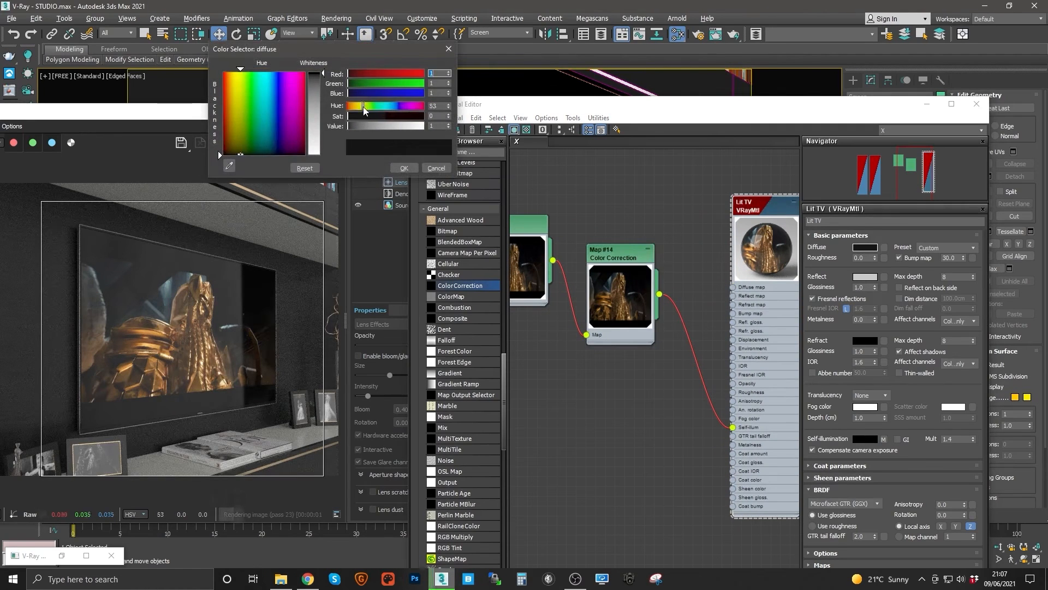
drag(376, 106, 380, 106)
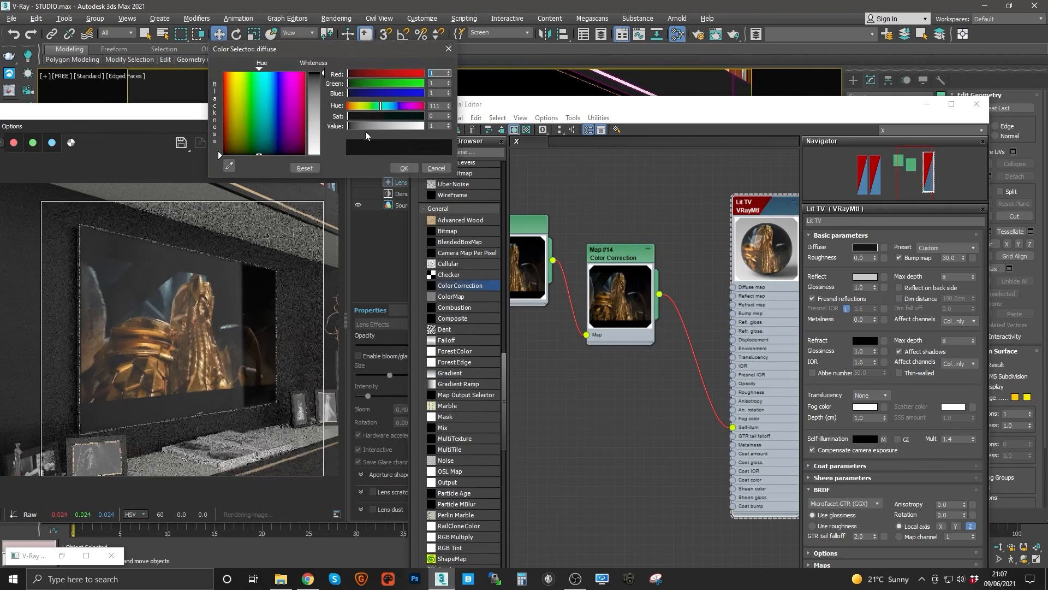
click(404, 169)
Try a value of 7, red of 9 and hue of 192 on the Lit TV diffuse colour, discarding the changes
click(864, 247)
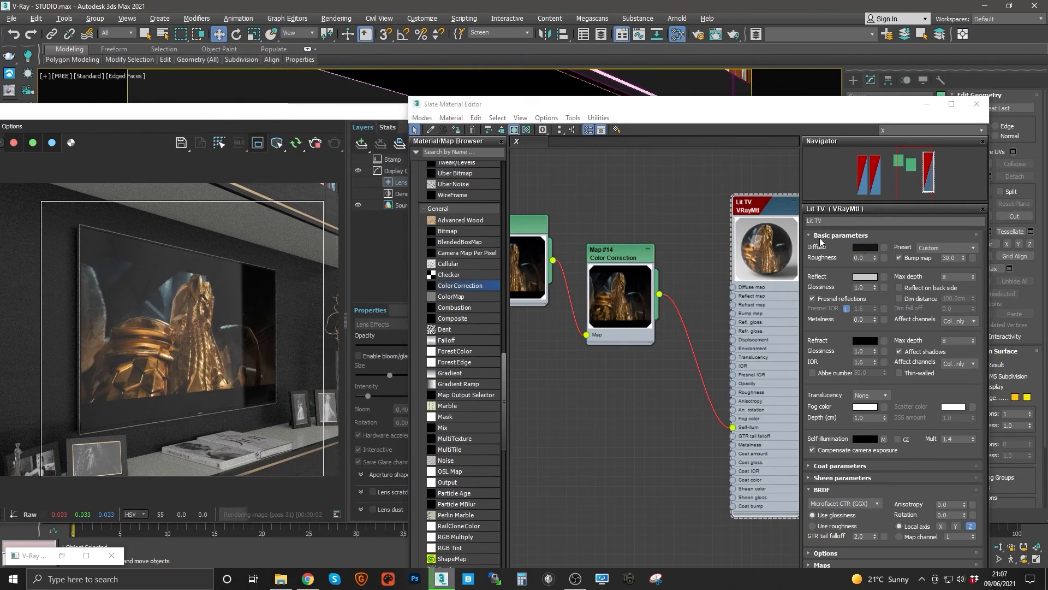
drag(349, 126, 351, 125)
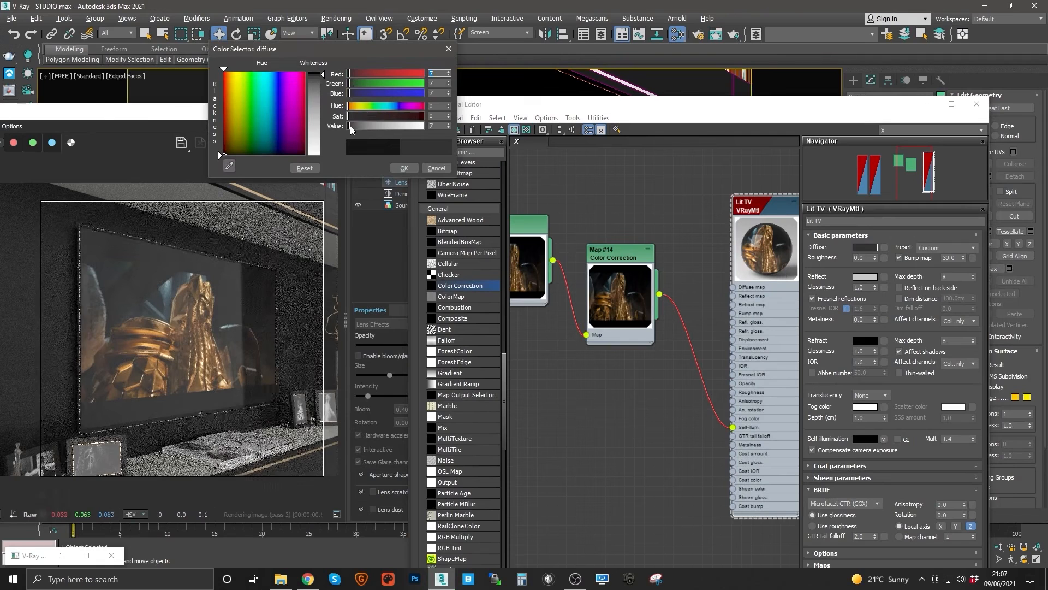
drag(350, 74, 350, 77)
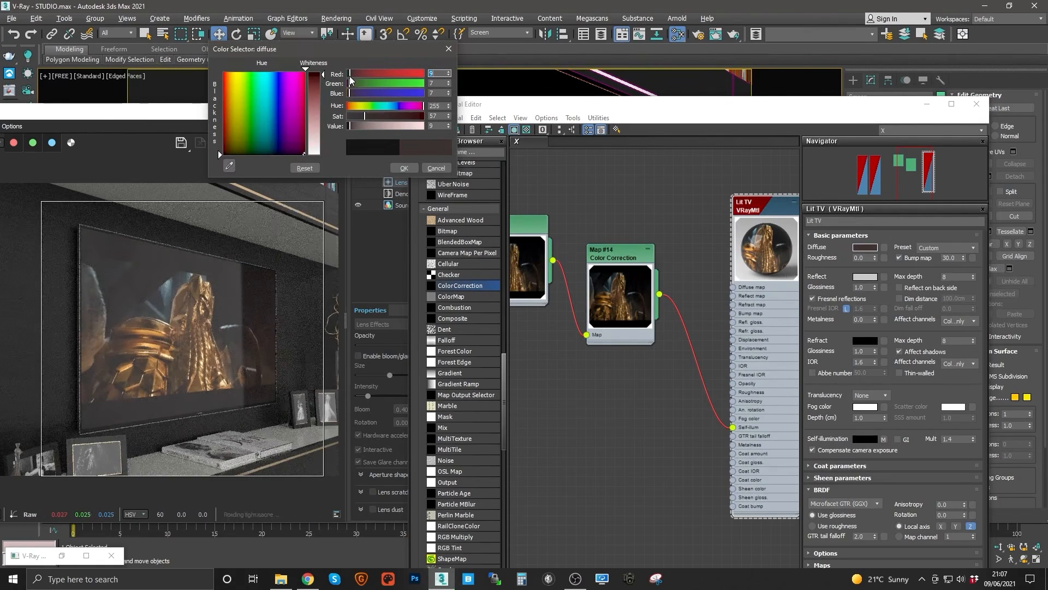
drag(359, 105, 406, 111)
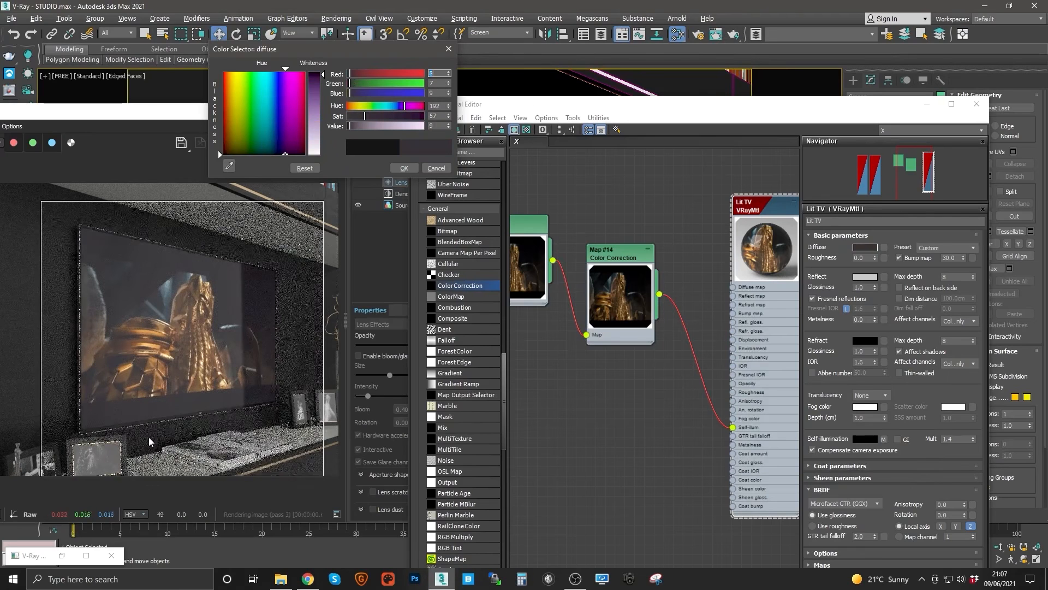
click(436, 168)
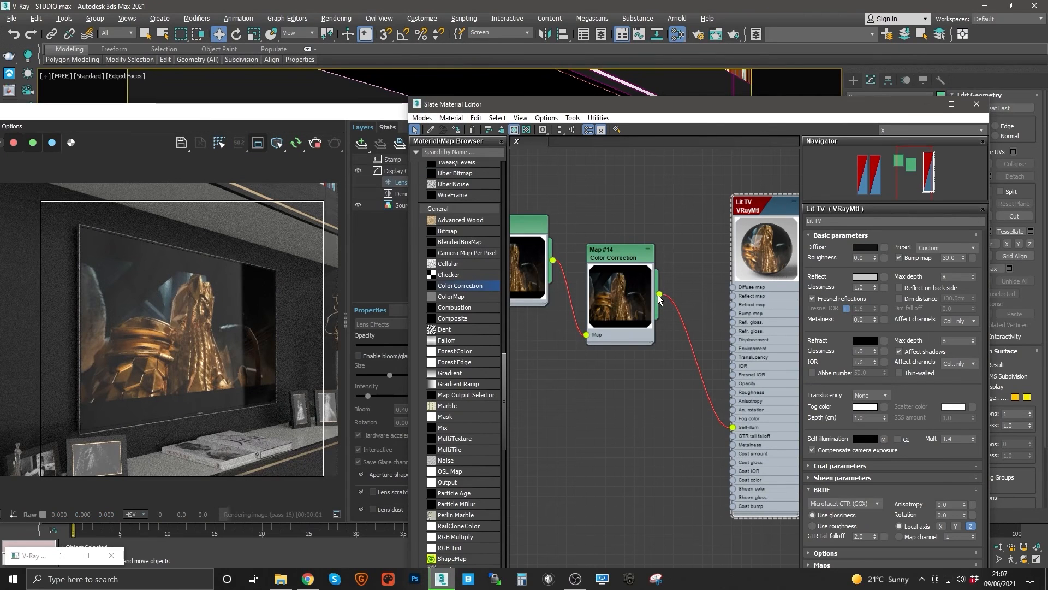
Reconnect the Color Correction output to the Lit TV material's diffuse map input
drag(660, 294, 733, 288)
middle_drag(692, 326, 676, 306)
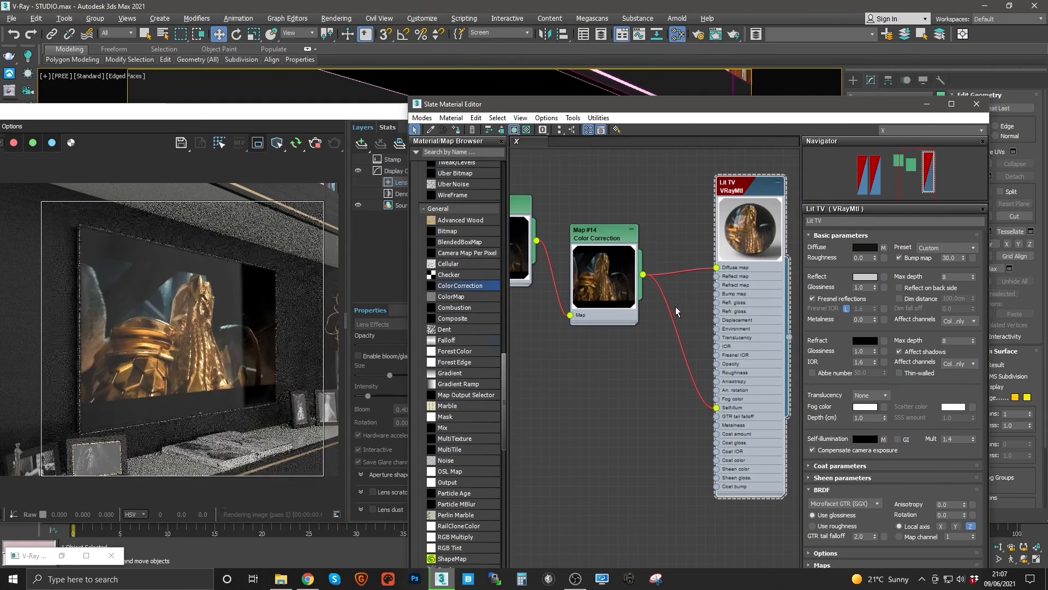
middle_drag(745, 305, 744, 281)
scroll(744, 281, up, 1)
middle_drag(747, 151, 739, 227)
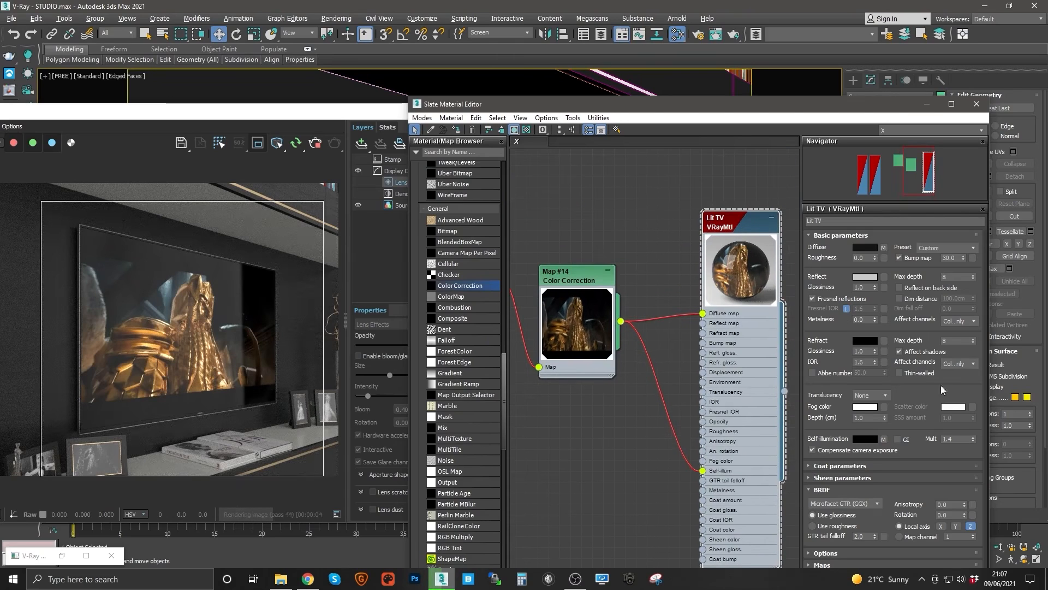
Try self-illumination multipliers of 2.0, 1.2, 1.0 and 50 on the Lit TV material
mouse_move(881, 455)
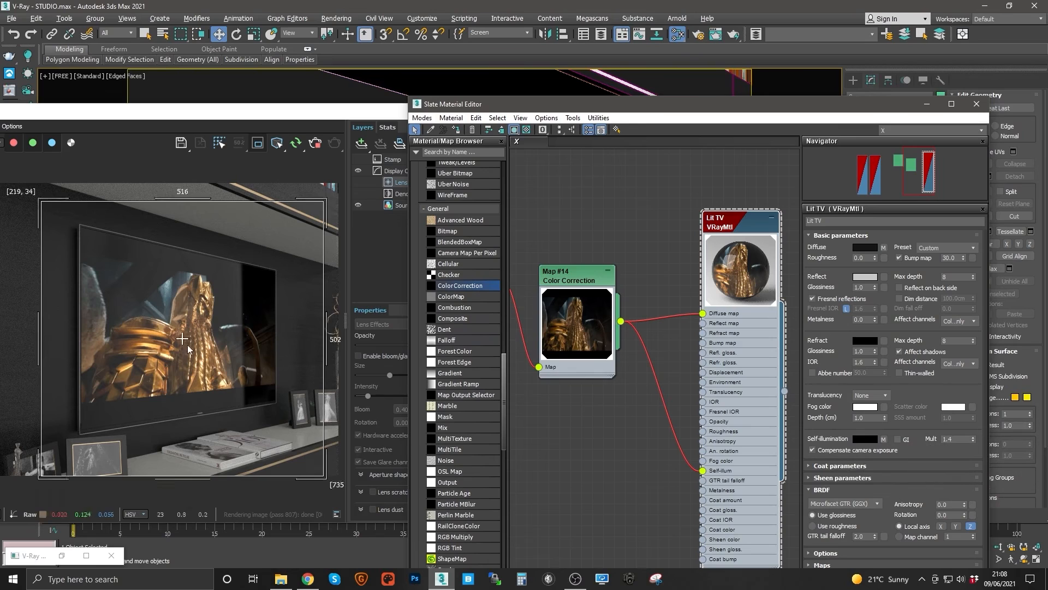
double_click(955, 440)
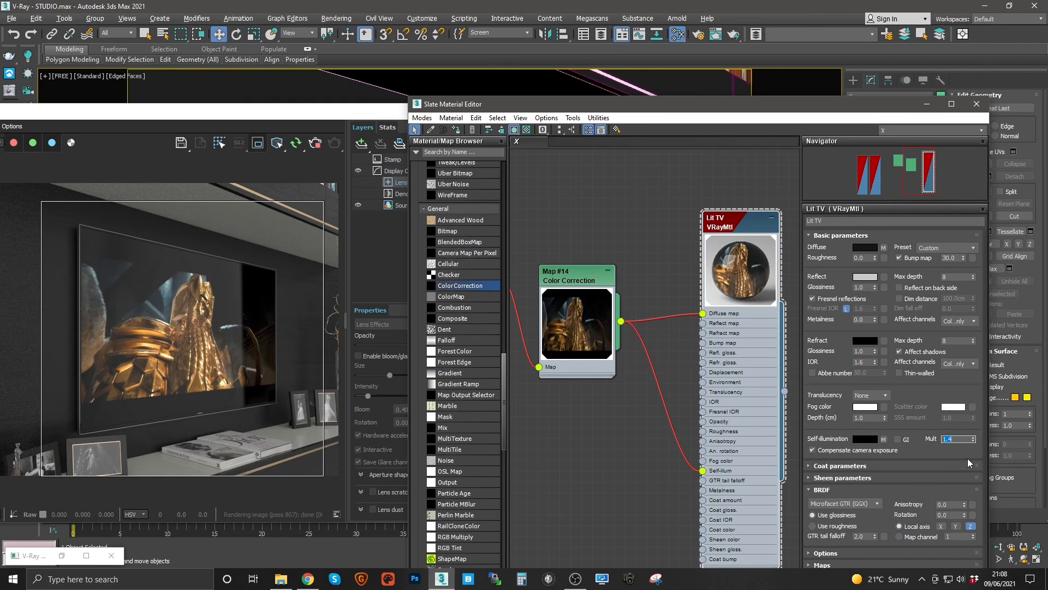
text(2)
key(Return)
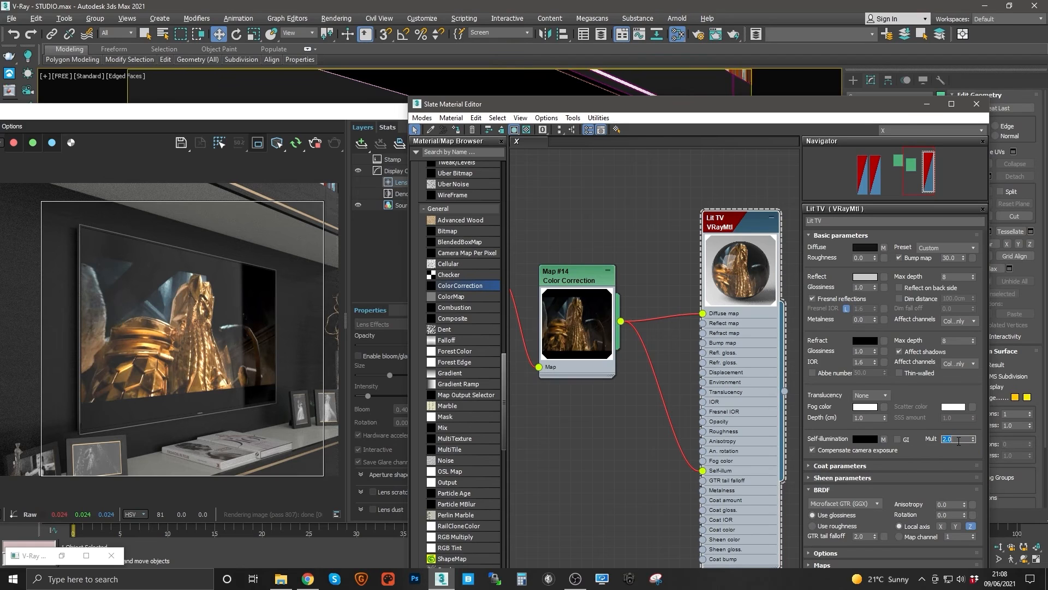
key(Return)
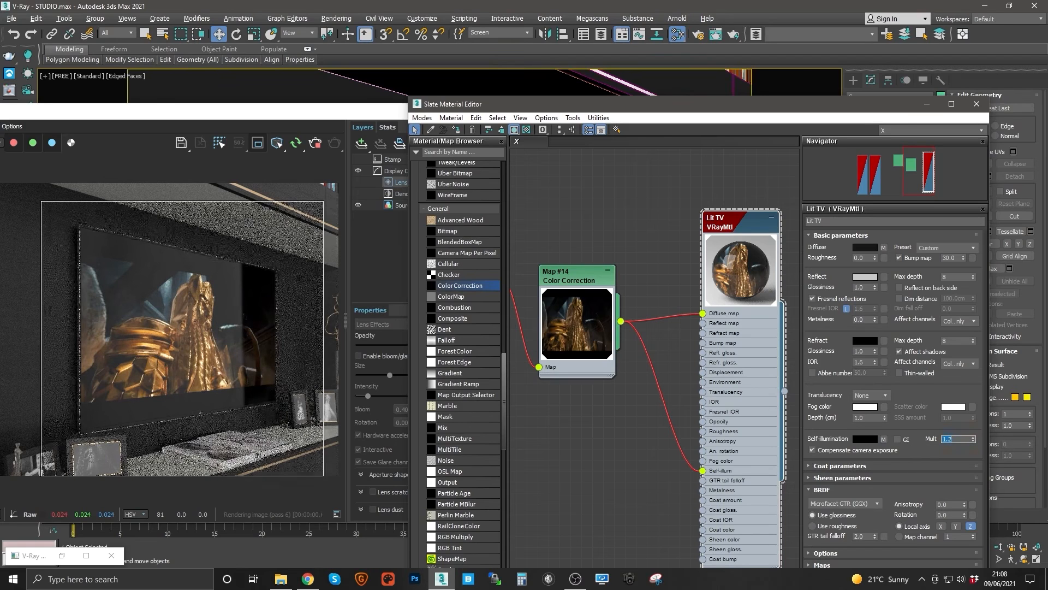
text(1)
key(Return)
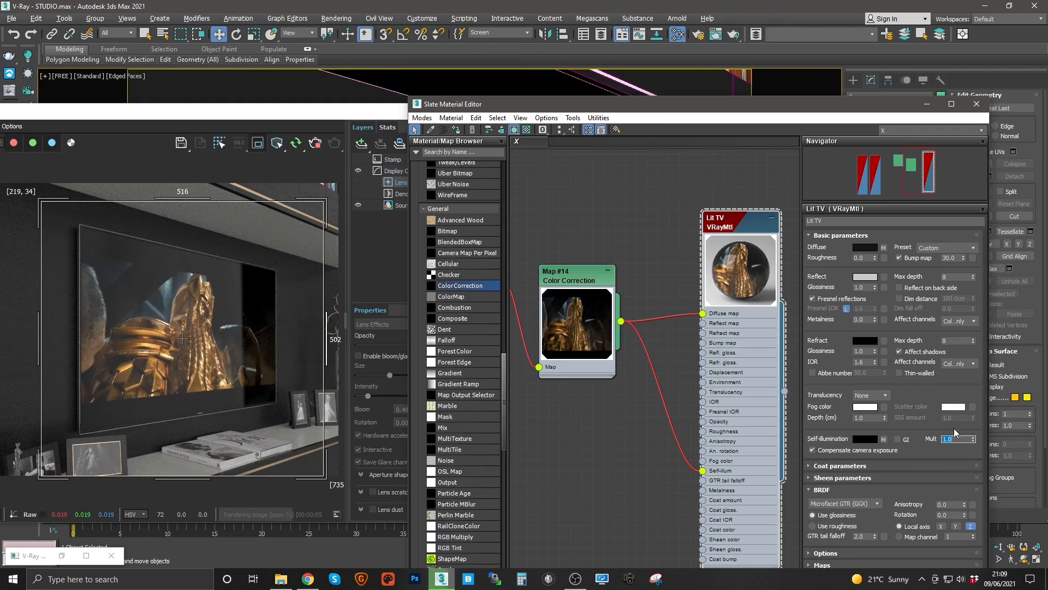
key(Return)
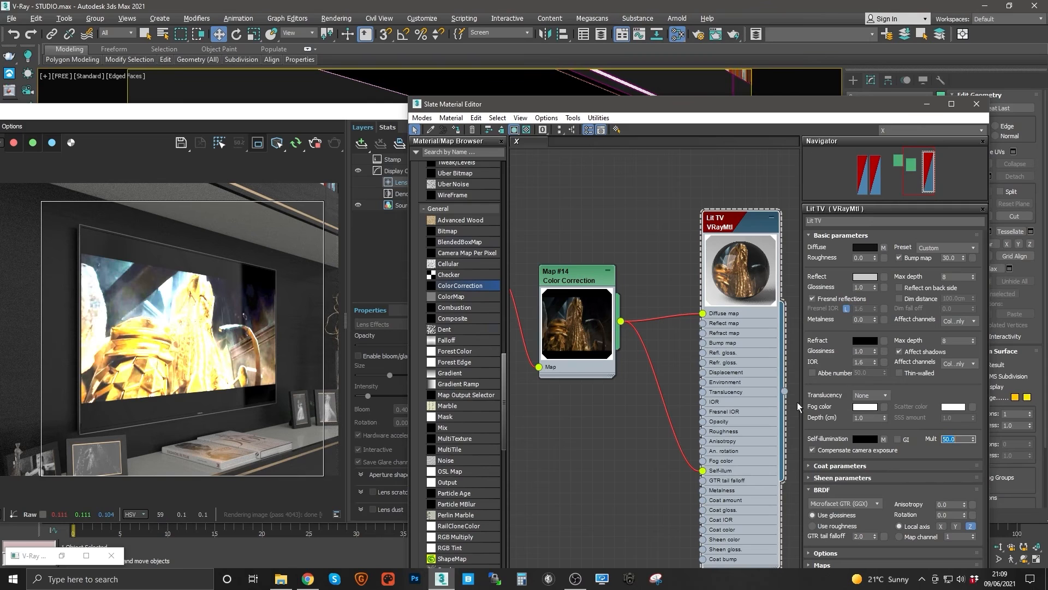
Enable GI for the Lit TV material's self-illumination and set its multiplier to 1.3
click(898, 440)
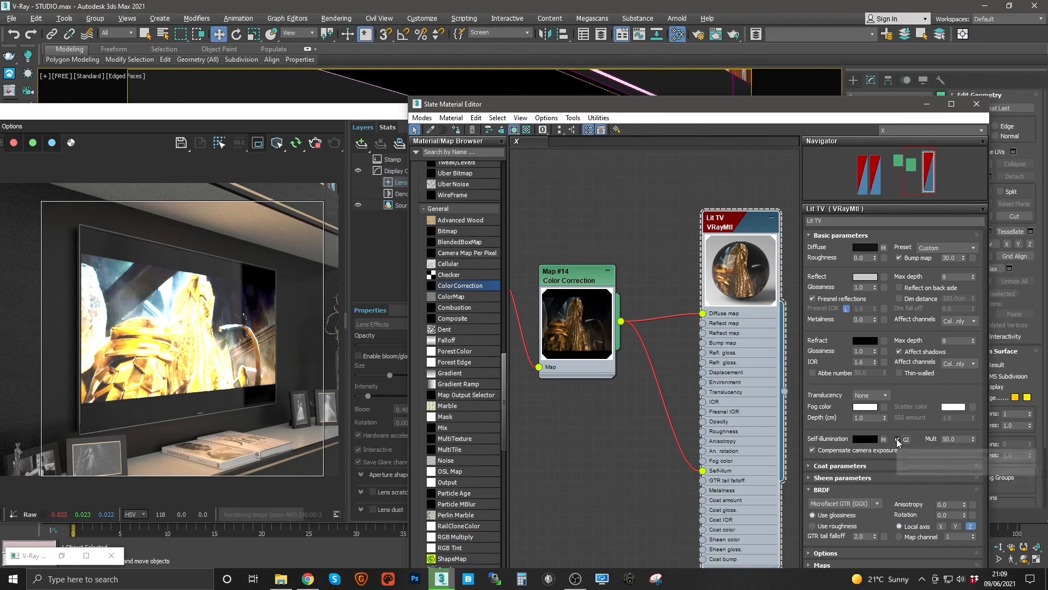
double_click(958, 439)
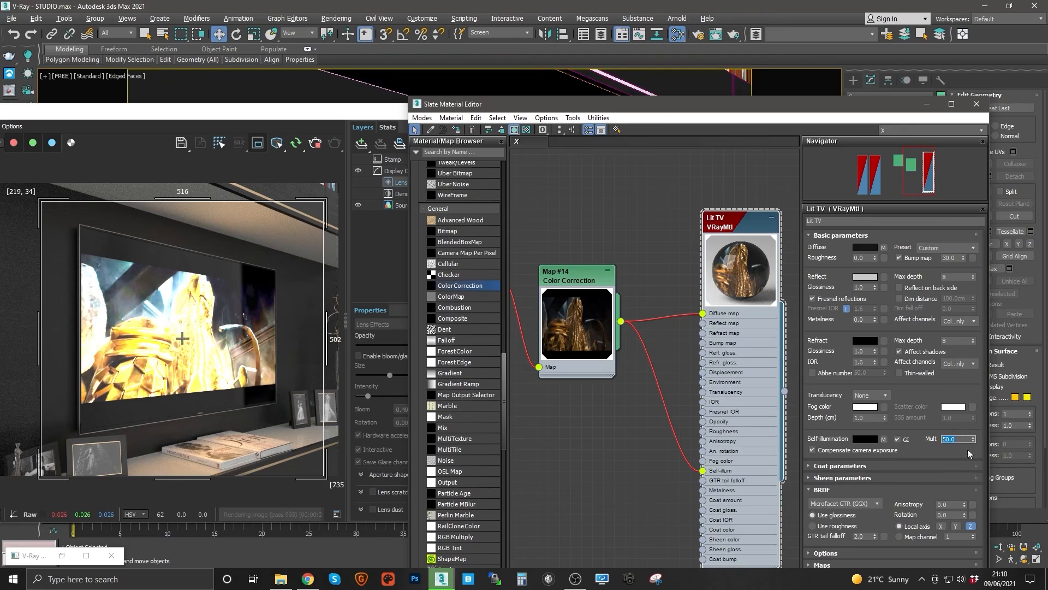
text(1.3)
key(Return)
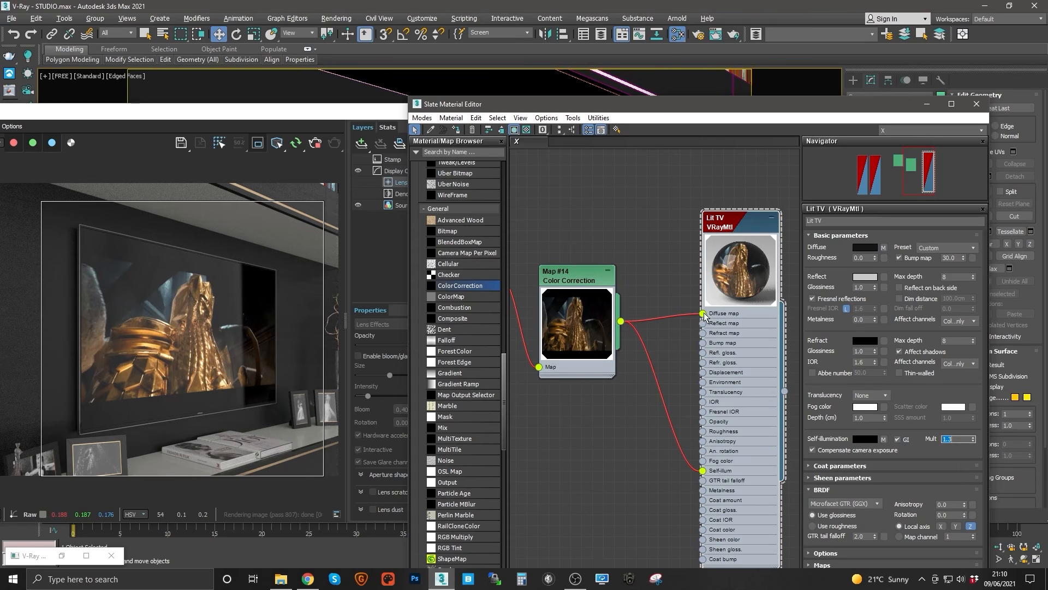
Disconnect the Color Correction map from the Lit TV diffuse and self-illumination inputs and set the diffuse colour's value to 238
drag(703, 314, 688, 312)
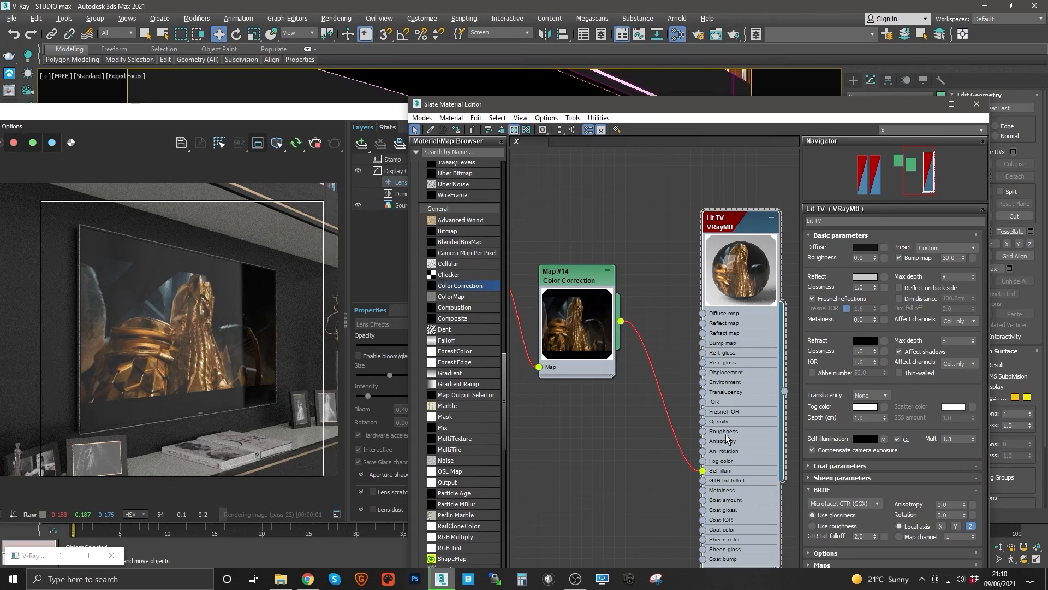
drag(704, 471, 692, 473)
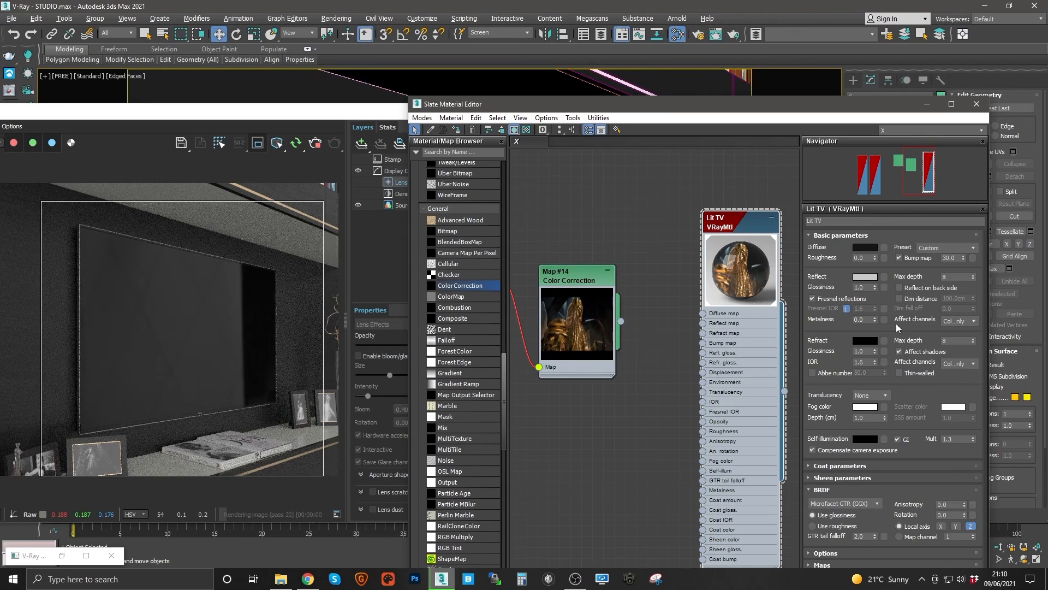
click(420, 126)
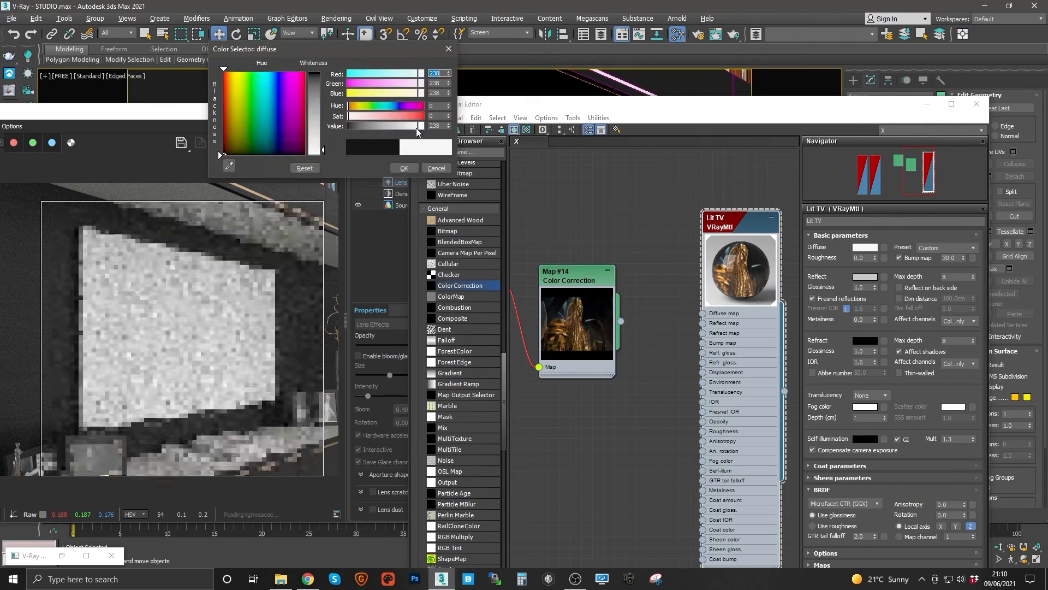
click(403, 169)
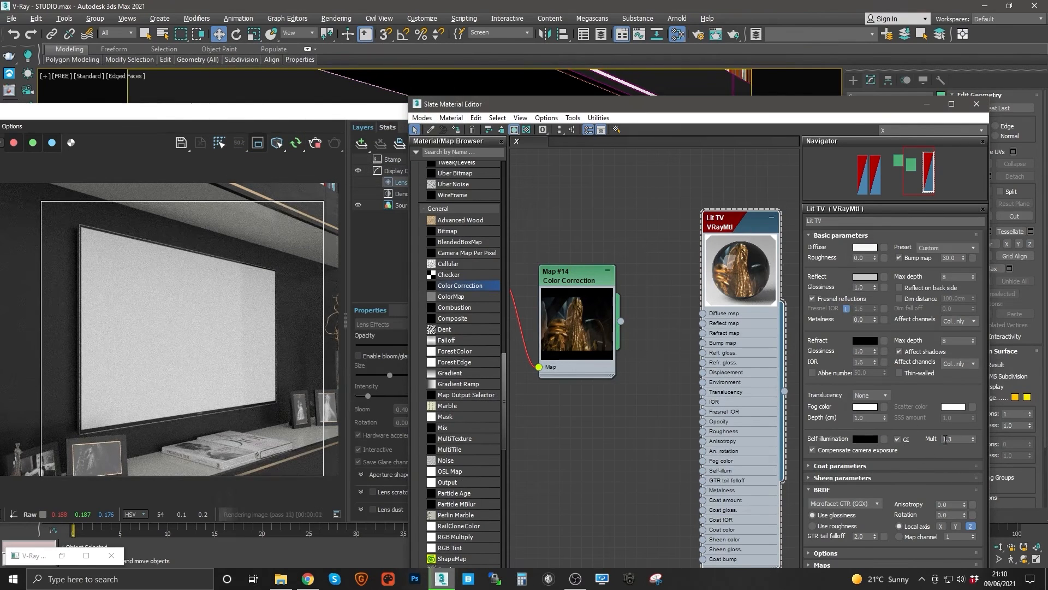
Set the Lit TV self-illumination multiplier to 50 and its colour to a light grey with a value of 196
double_click(946, 440)
text(50)
key(Return)
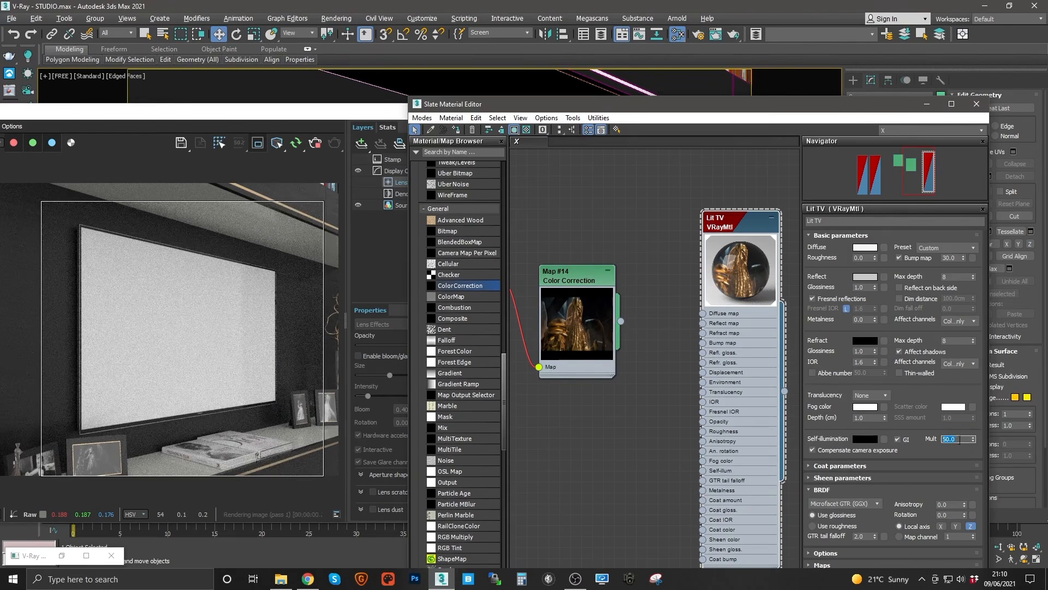
text(80)
key(Return)
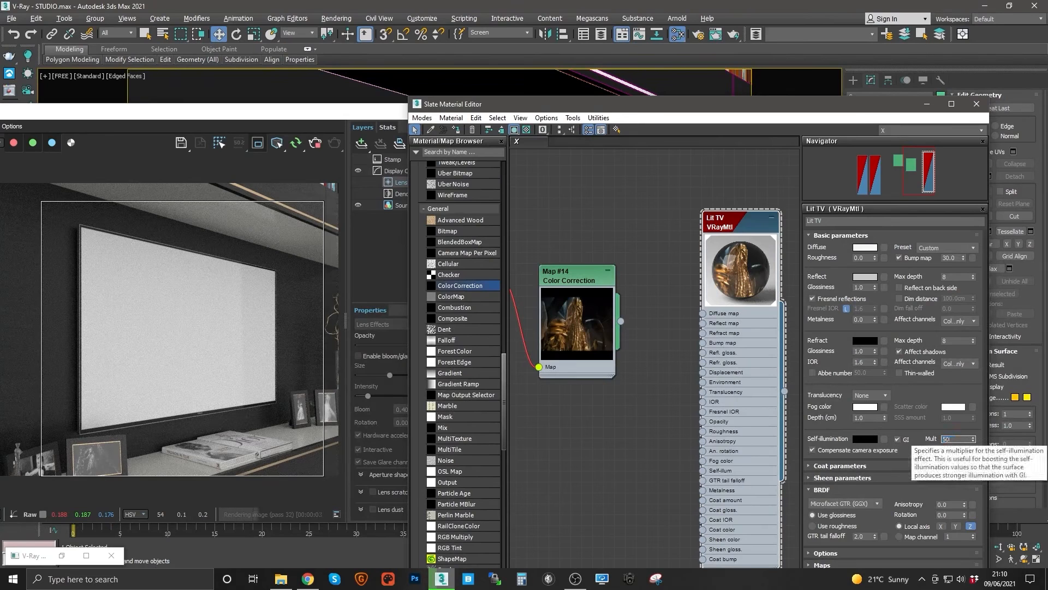
text(50)
key(Return)
click(866, 439)
drag(394, 125, 407, 125)
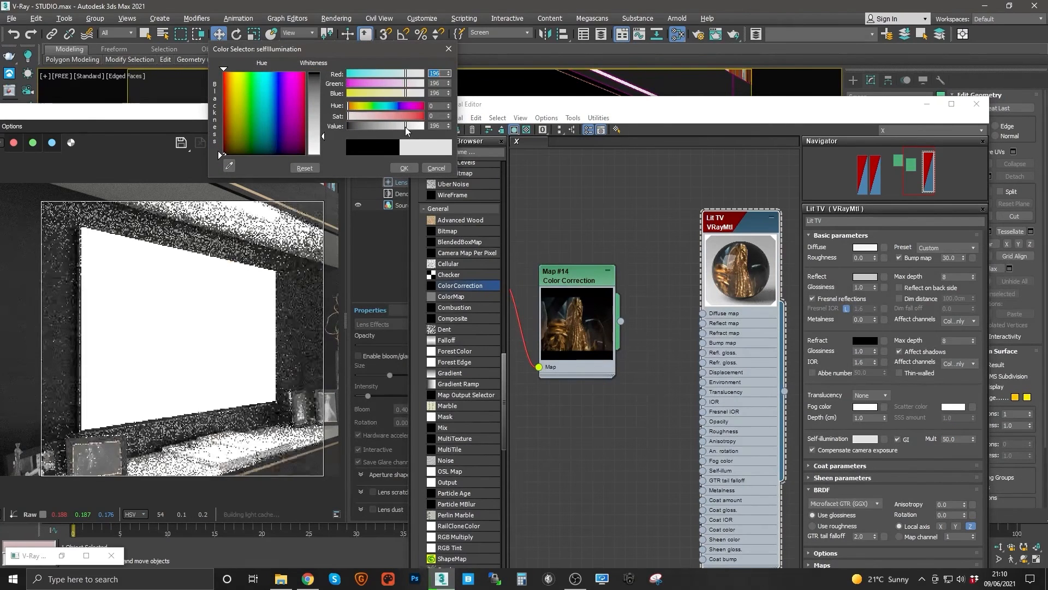
click(404, 169)
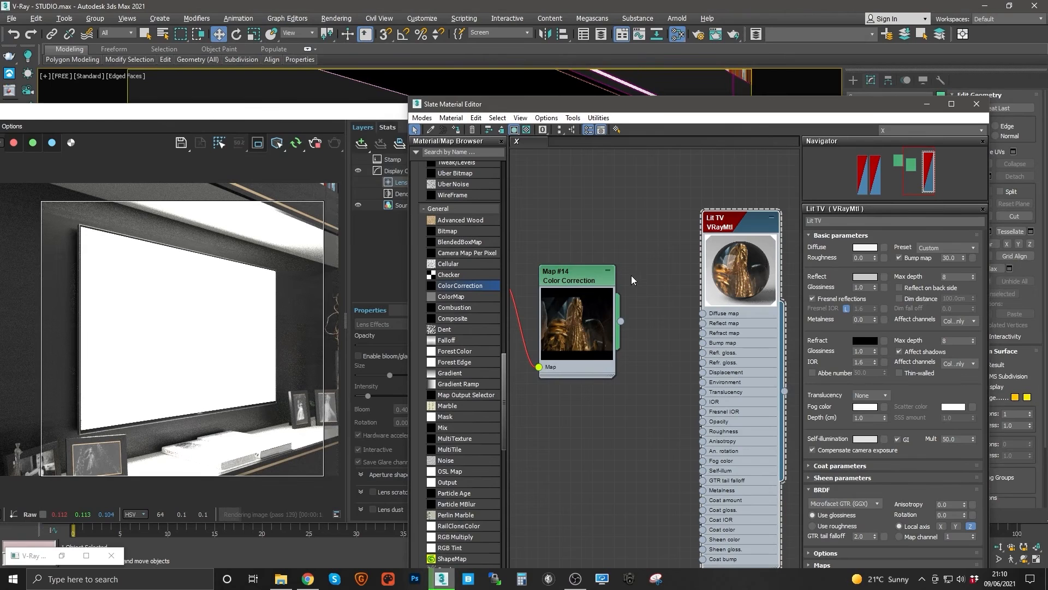
Connect the Color Correction output to the Lit TV diffuse and self-illumination inputs and set the self-illumination multiplier to 1.3
drag(703, 318, 703, 313)
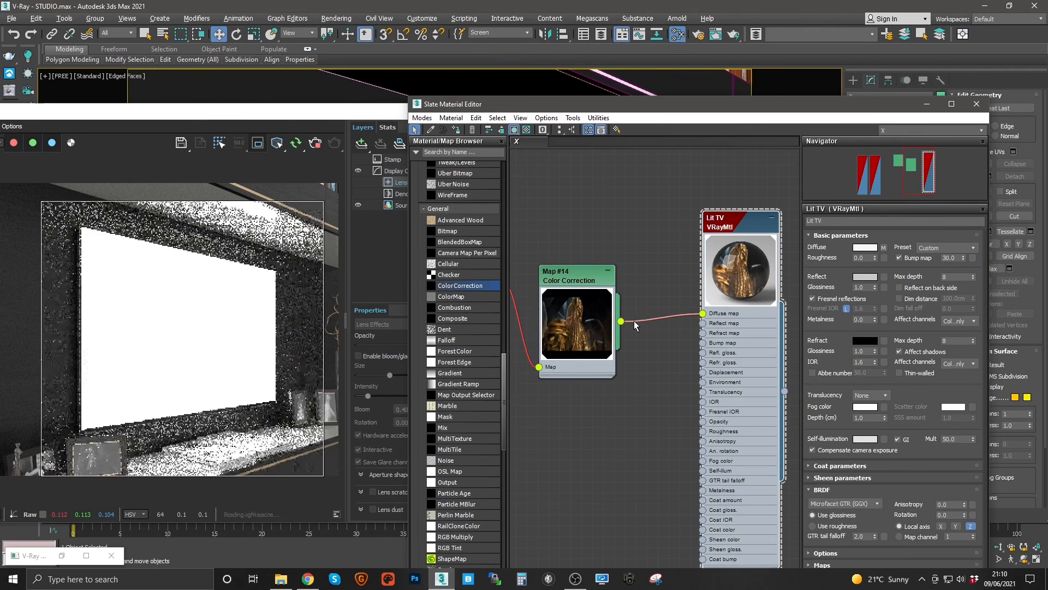
drag(621, 321, 703, 471)
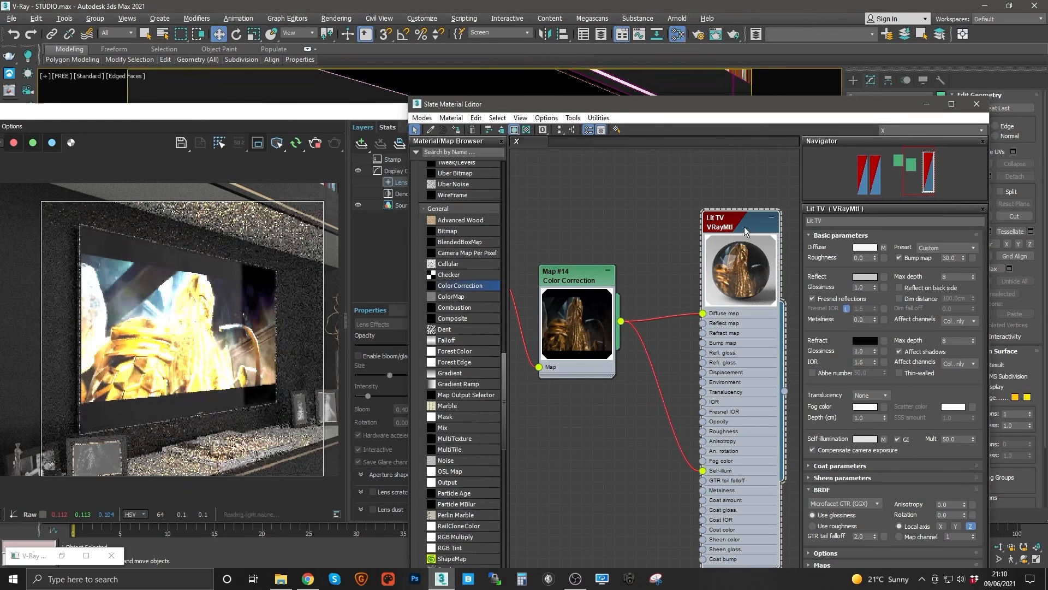
double_click(955, 439)
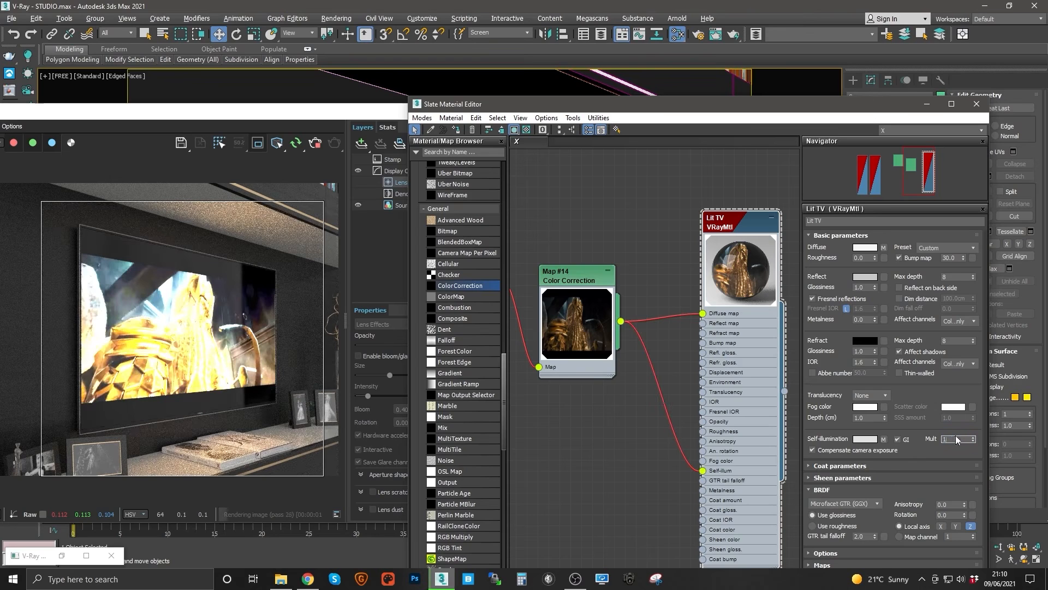
text(1.3)
key(Return)
Try pure white with a value of 255 as the Lit TV self-illumination colour, discarding the change
click(865, 439)
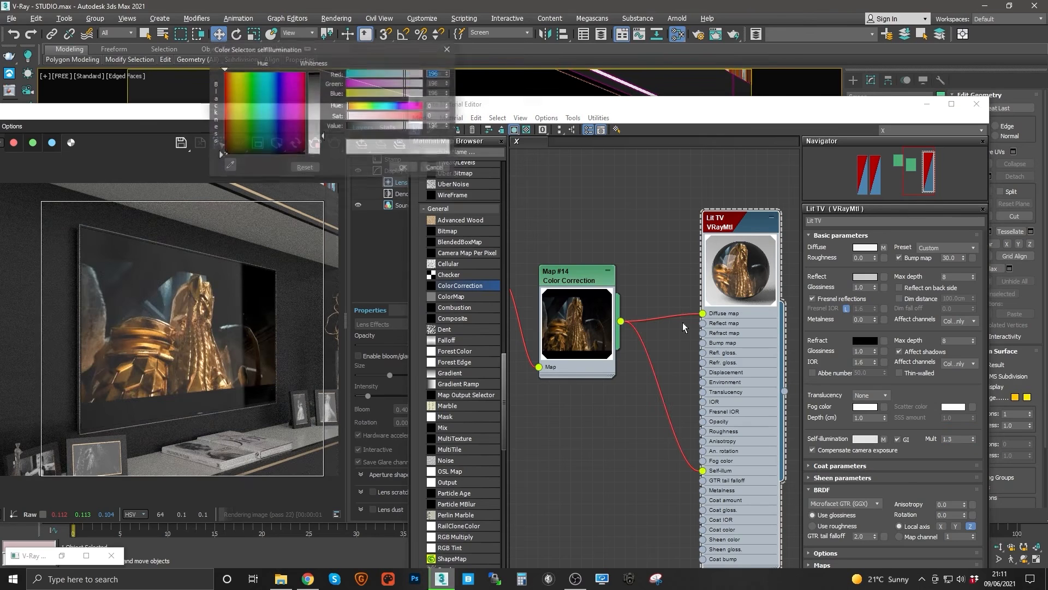
drag(377, 127, 430, 131)
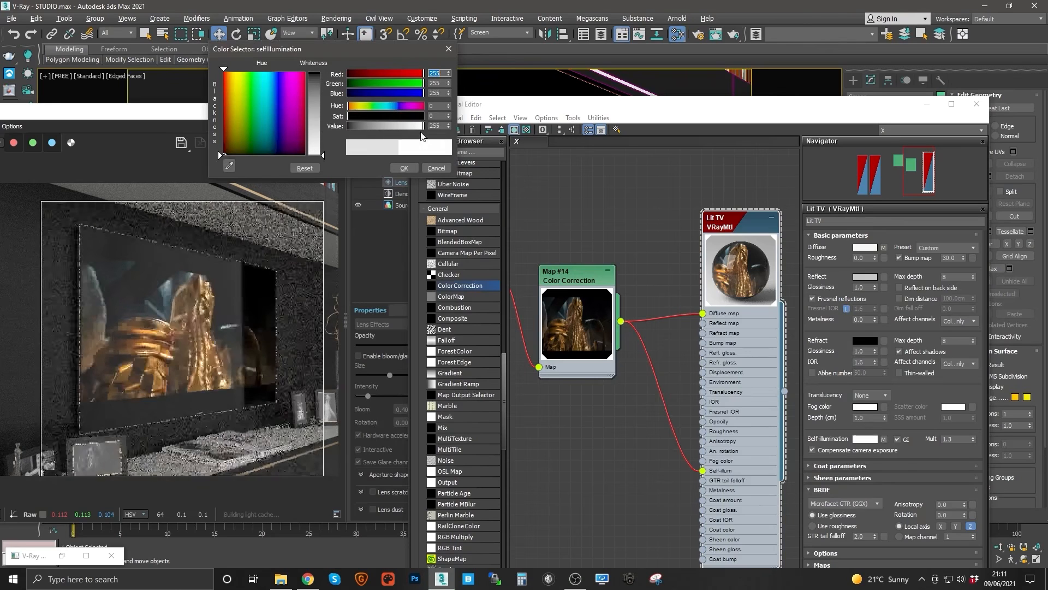
click(436, 168)
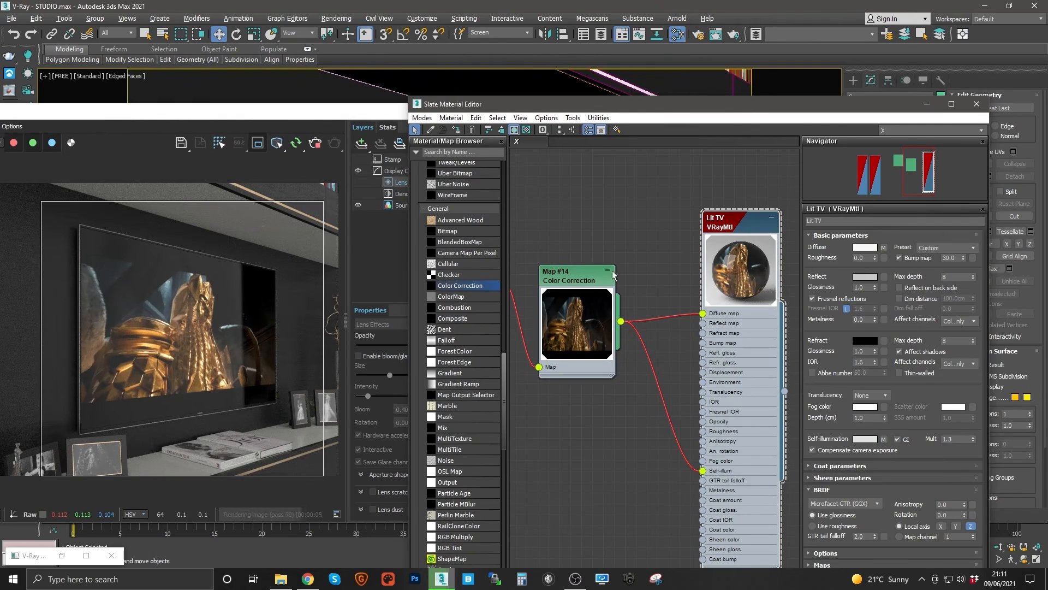
Move the Bitmap node slightly farther away from the Color Correction node in the material graph
scroll(726, 322, down, 4)
drag(586, 284, 566, 303)
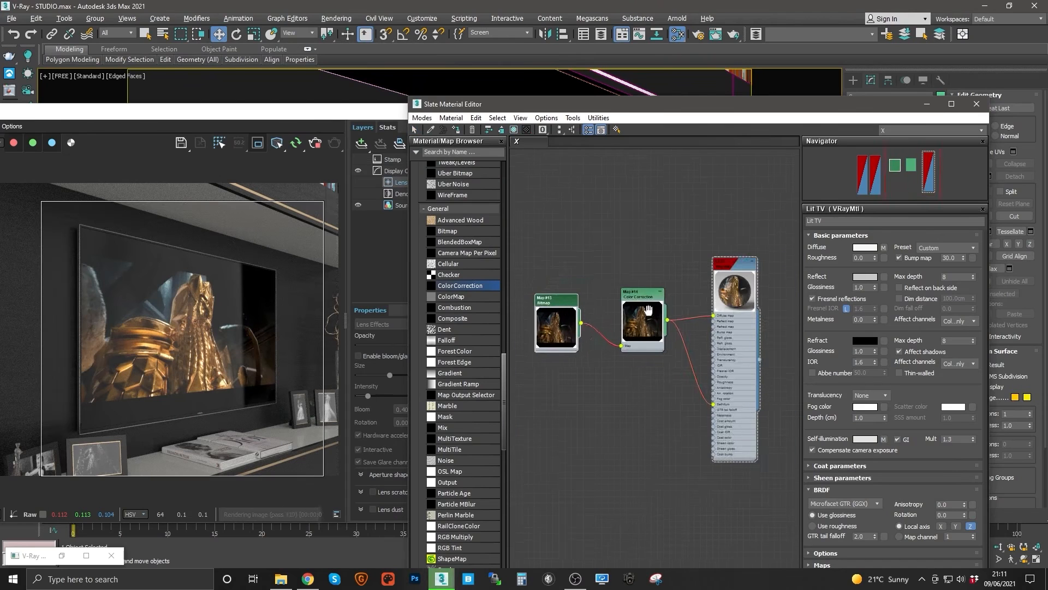
Try a darker grey as the Lit TV diffuse colour, discarding the change
scroll(648, 313, up, 4)
middle_drag(622, 309, 688, 276)
scroll(639, 309, down, 2)
scroll(638, 307, down, 3)
scroll(670, 282, up, 4)
scroll(678, 281, down, 1)
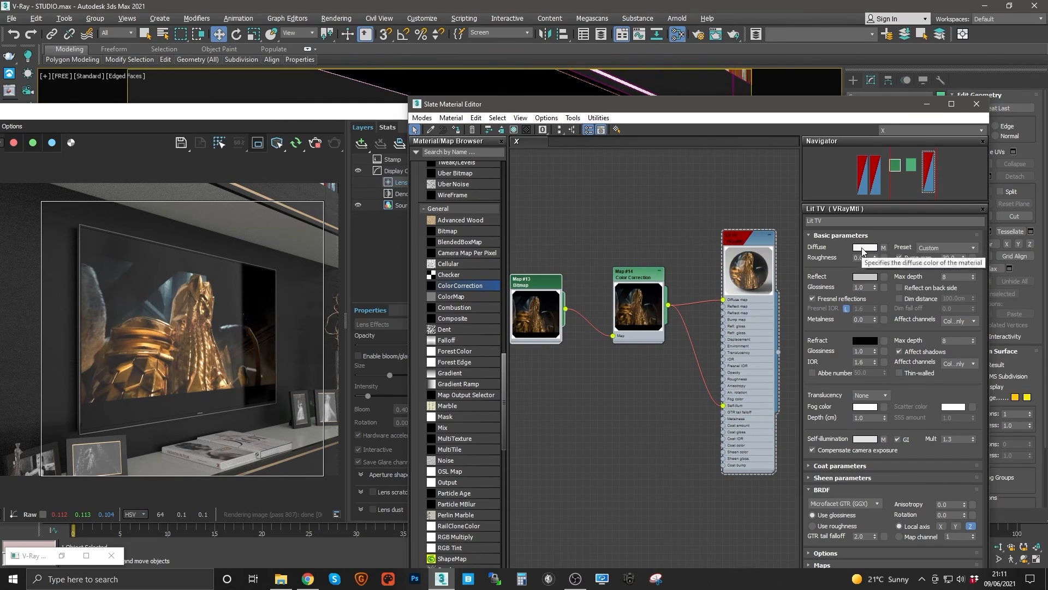
click(865, 252)
drag(359, 125, 441, 140)
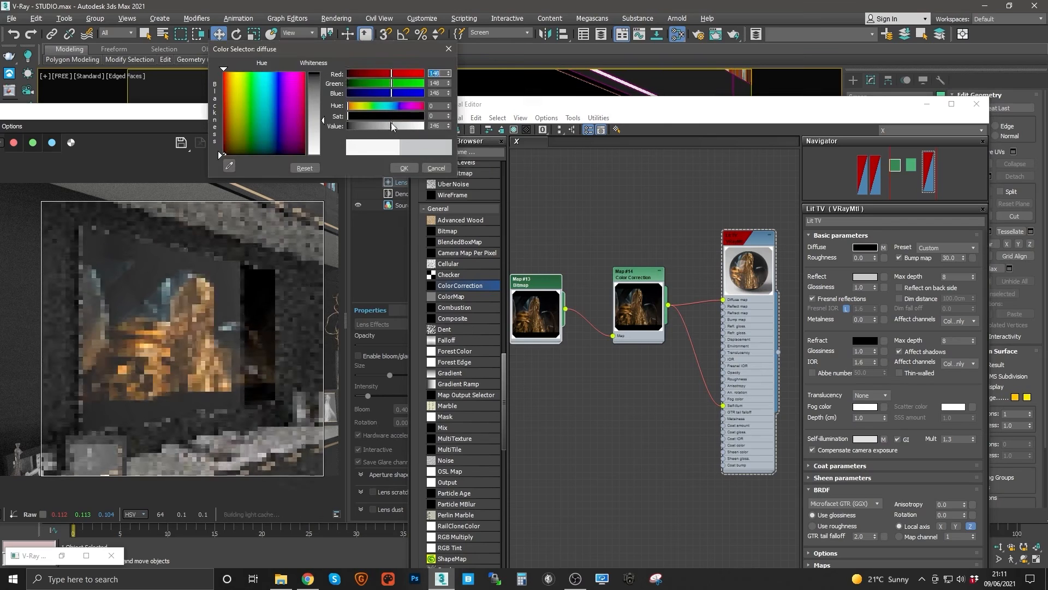
click(437, 167)
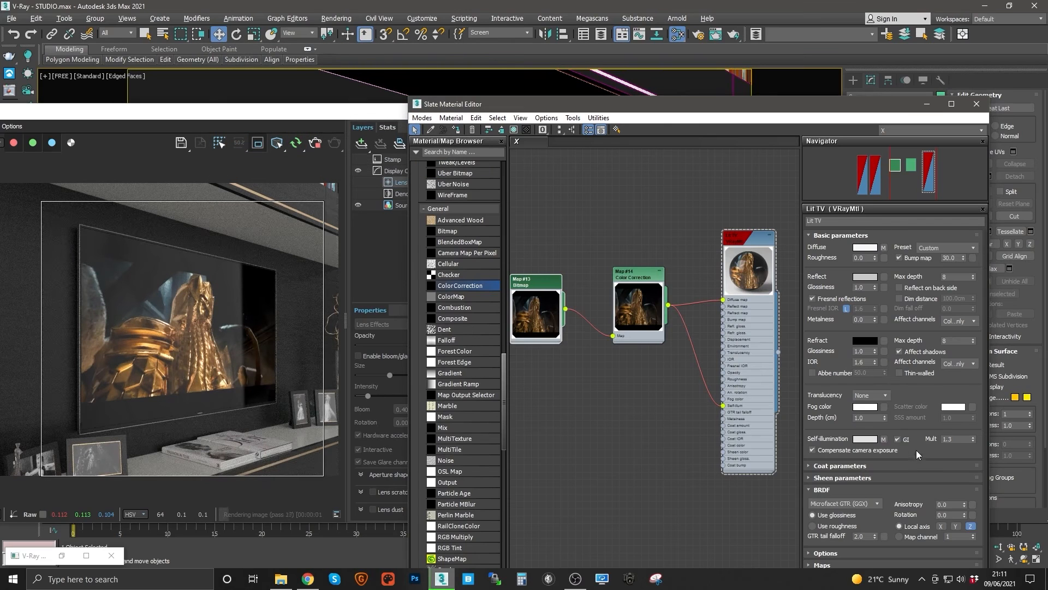
Try a diffuse map amount of 50 on the Lit TV material and restore it to 100
click(823, 565)
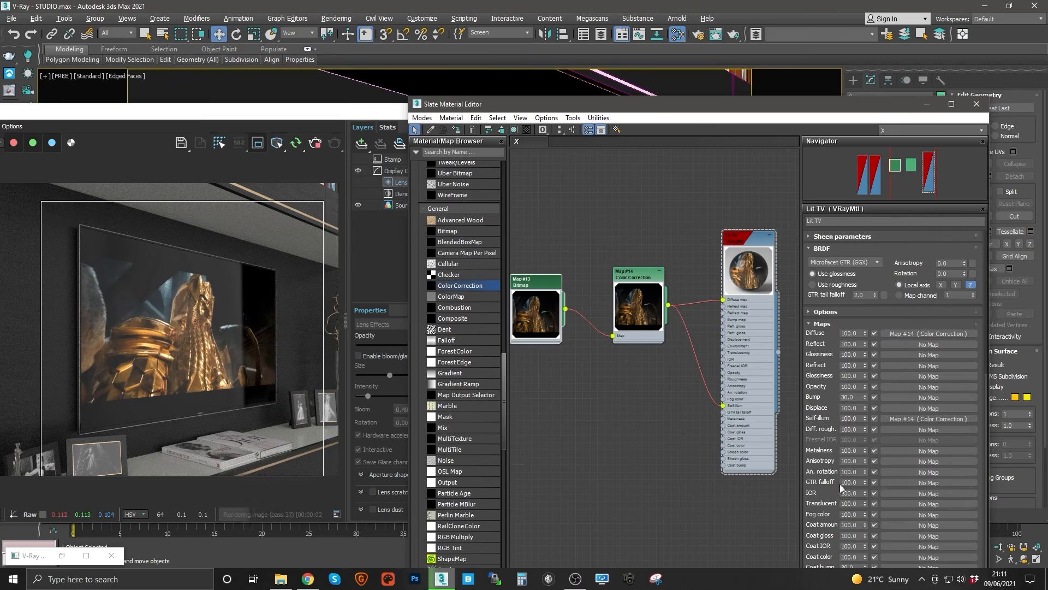
double_click(854, 333)
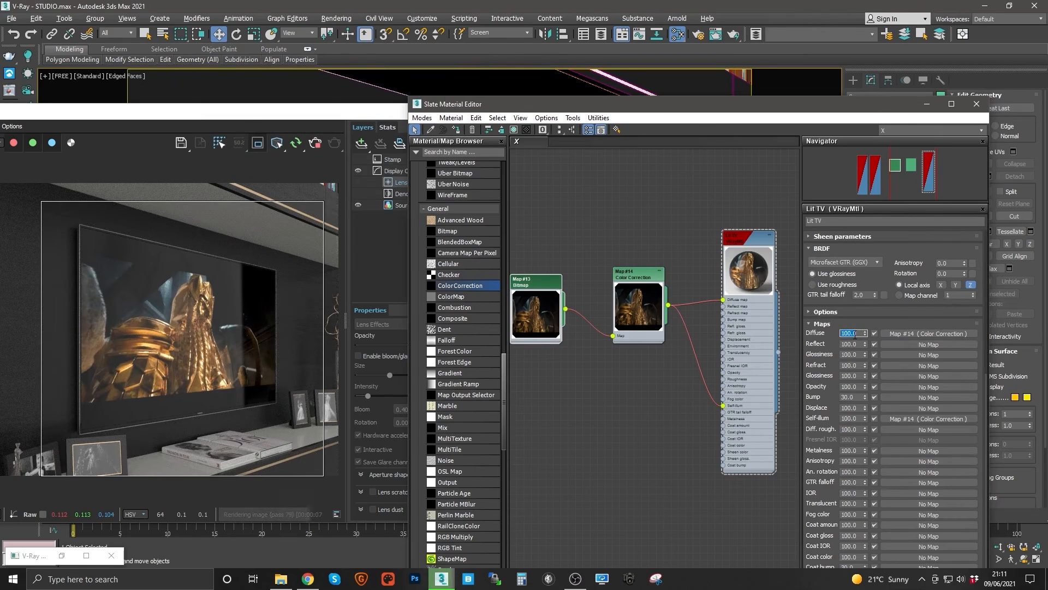
text(50)
key(Return)
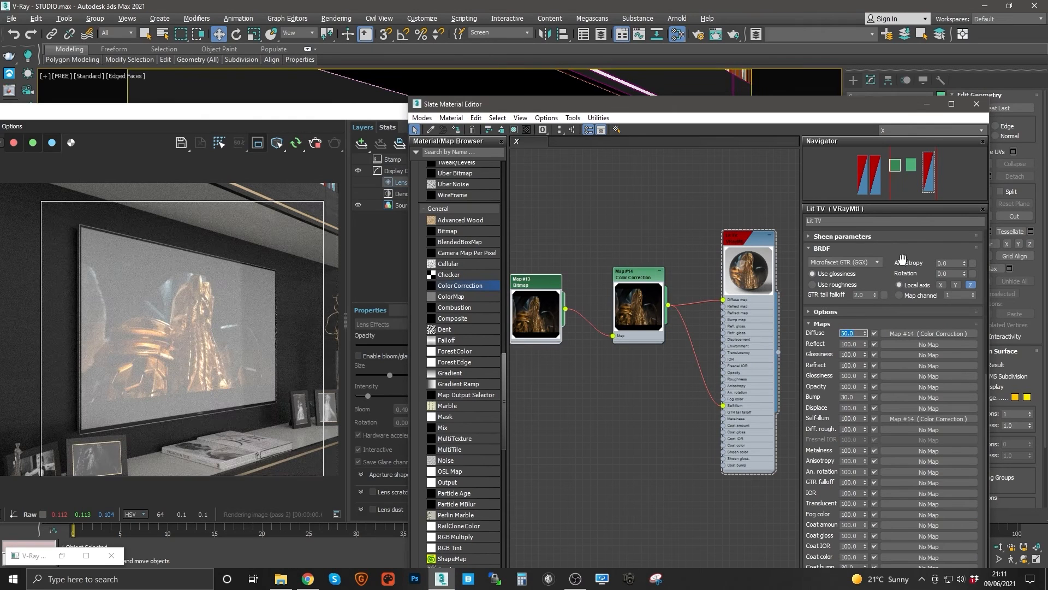
drag(904, 258, 902, 542)
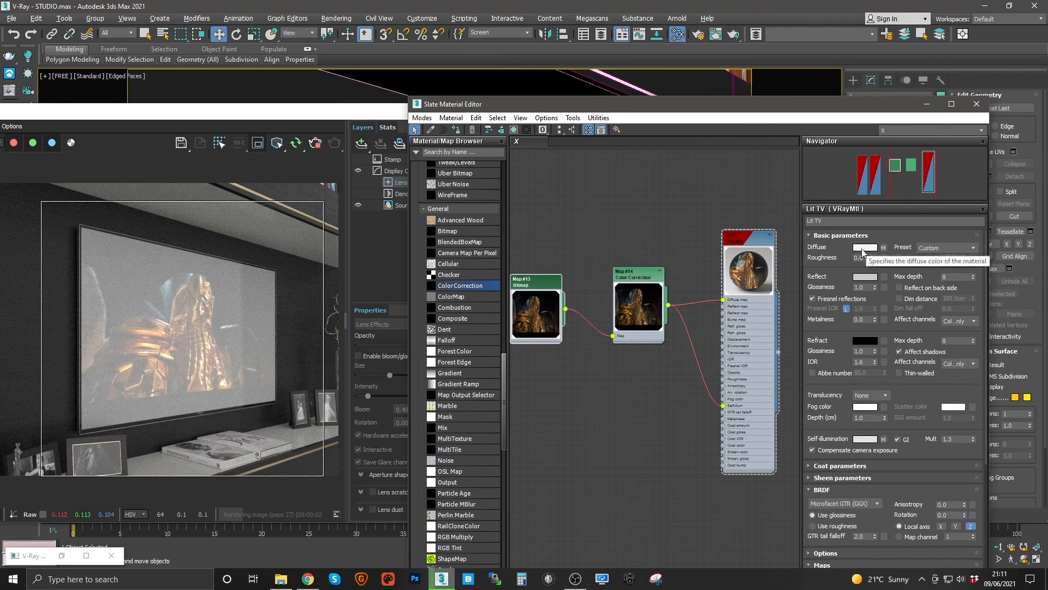
scroll(924, 381, down, 5)
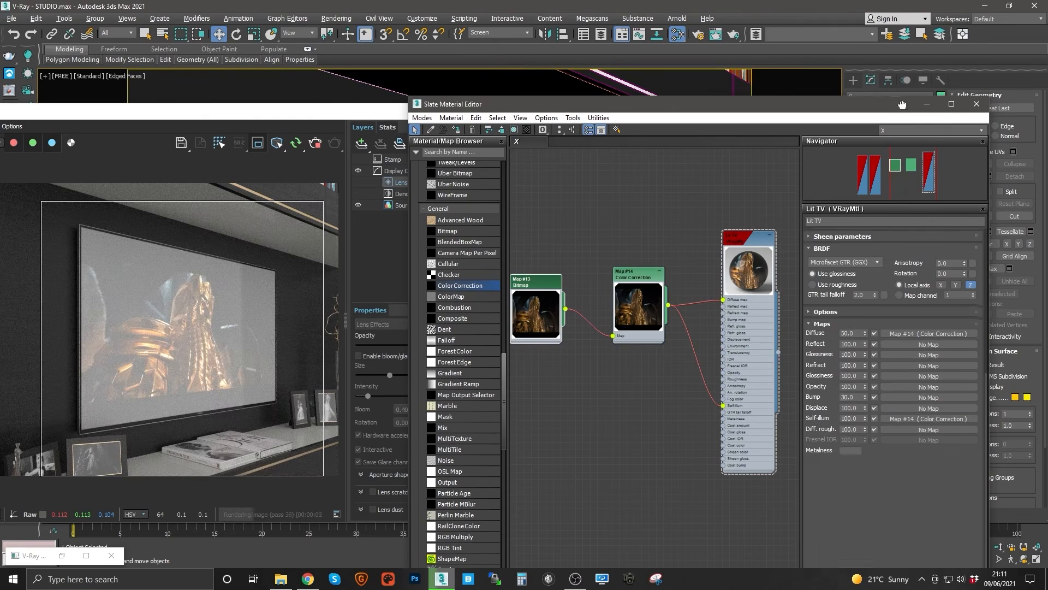
click(850, 333)
text(100)
key(Return)
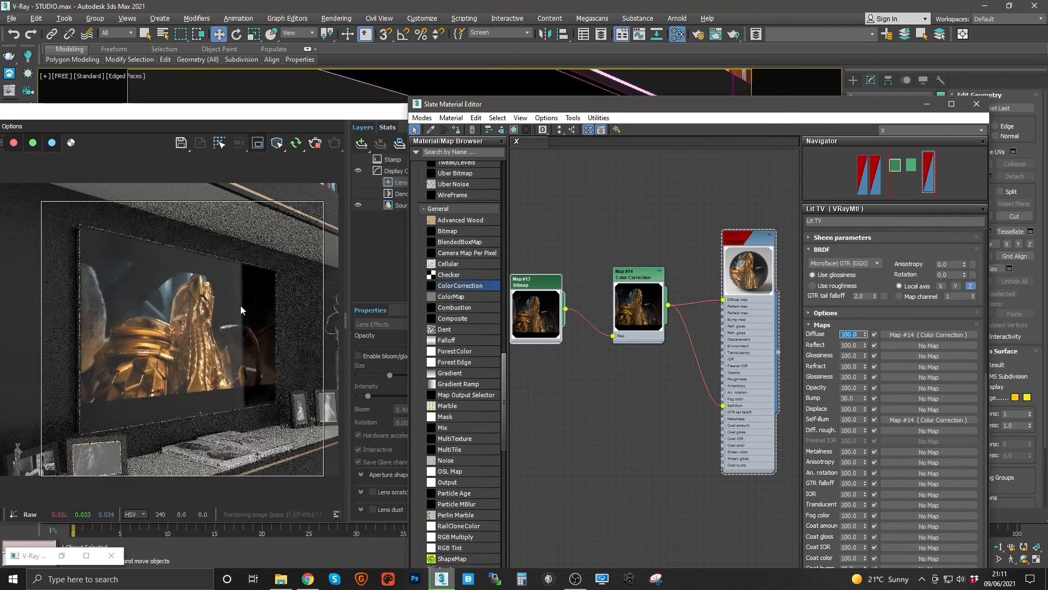
Duplicate the connected Bitmap and Color Correction nodes below the originals and open the copied Color Correction's parameters
middle_drag(613, 258, 670, 244)
scroll(627, 305, down, 3)
scroll(638, 269, up, 2)
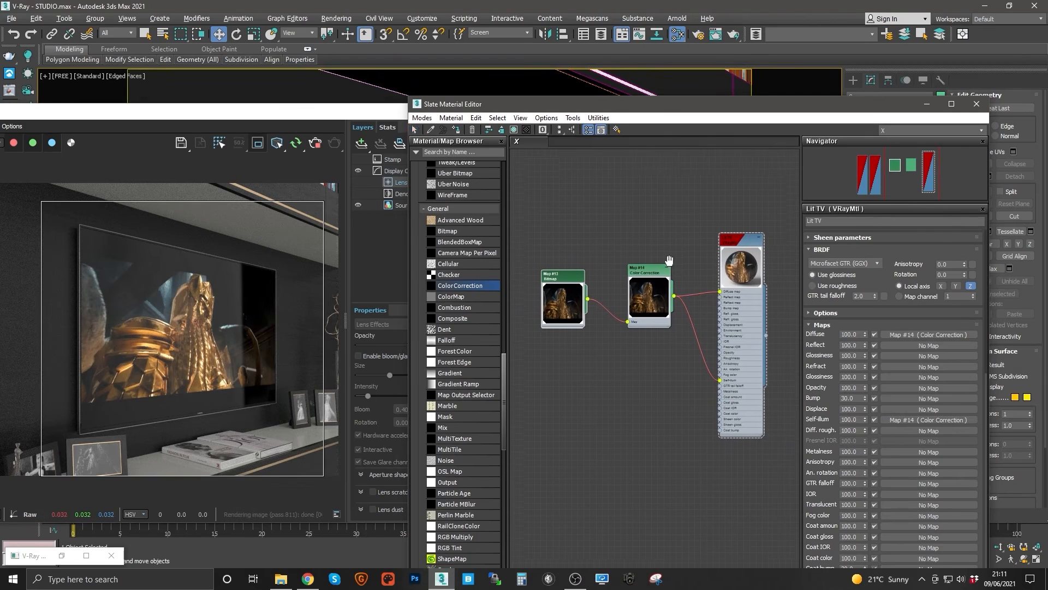
mouse_move(590, 243)
middle_down()
mouse_move(563, 213)
mouse_move(600, 173)
middle_up()
mouse_move(568, 190)
mouse_down()
mouse_move(650, 220)
mouse_move(628, 489)
mouse_up()
double_click(628, 487)
middle_drag(641, 448, 630, 354)
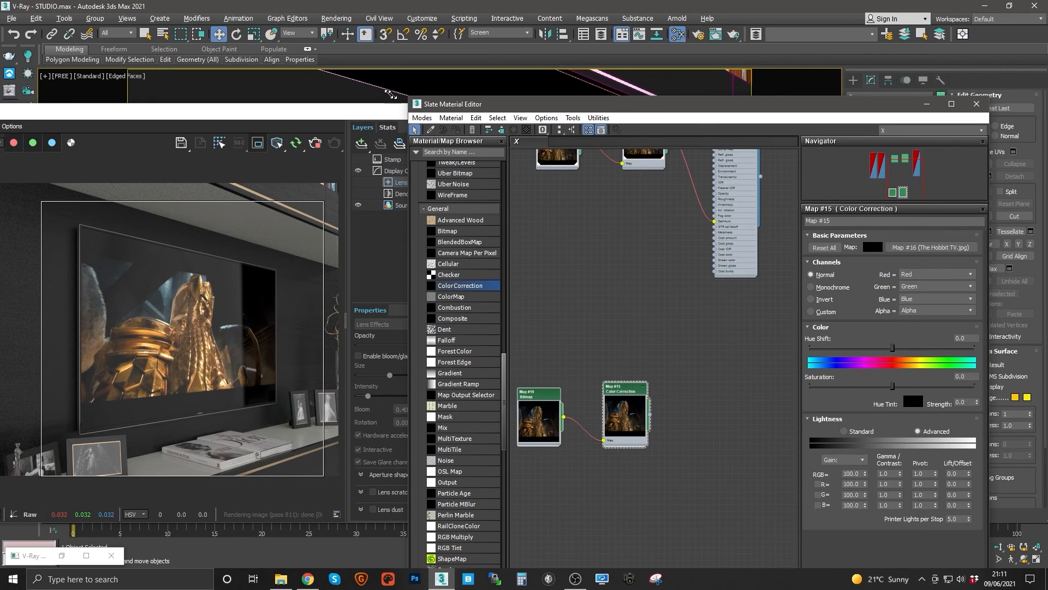
Add a VRayLightMtl beside the copied Color Correction node, feed that node into its light color input and open the material's parameters
drag(391, 94, 304, 86)
scroll(388, 278, up, 20)
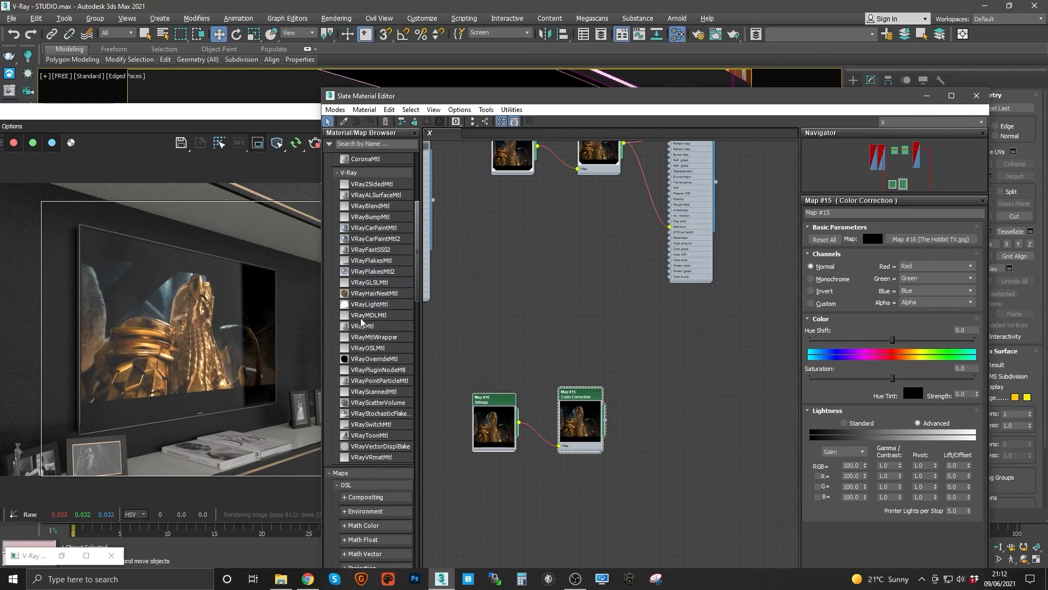
drag(370, 310, 702, 410)
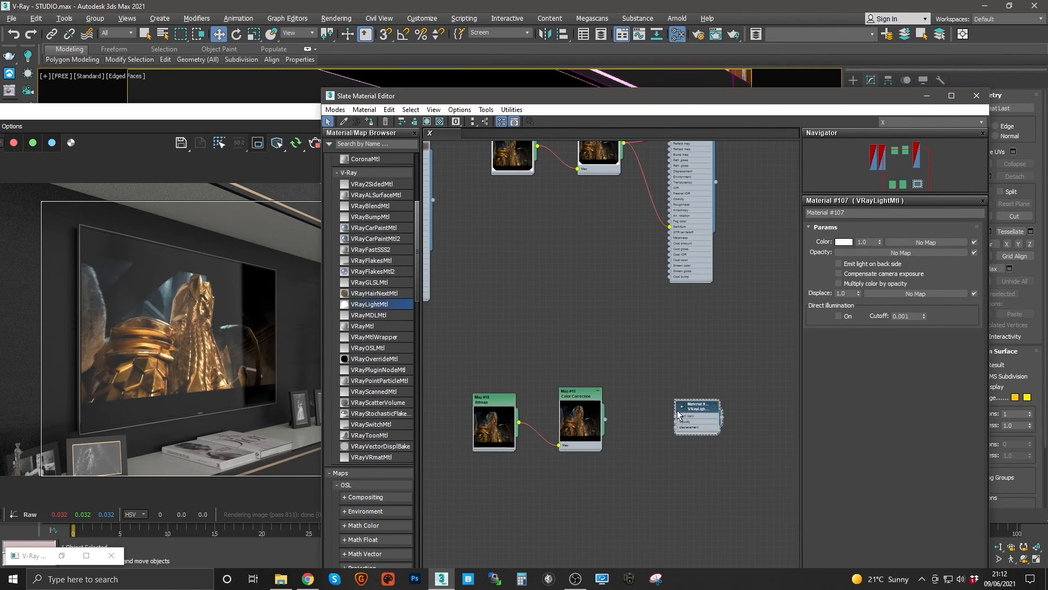
scroll(644, 426, up, 3)
drag(666, 374, 652, 342)
double_click(699, 352)
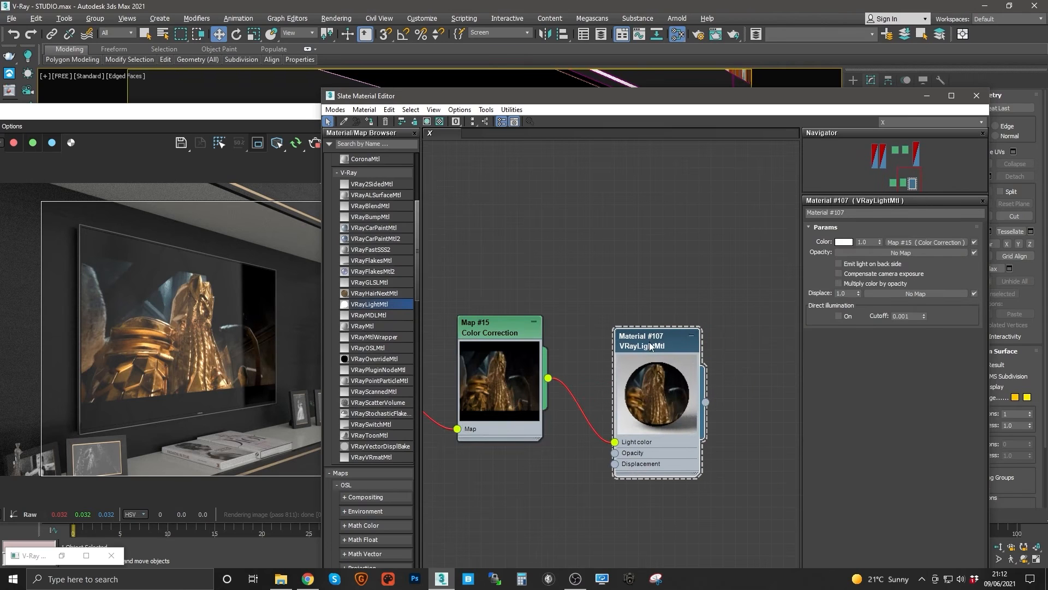
Assign the VRayLightMtl to the selected TV screen and enable Compensate camera exposure
click(371, 123)
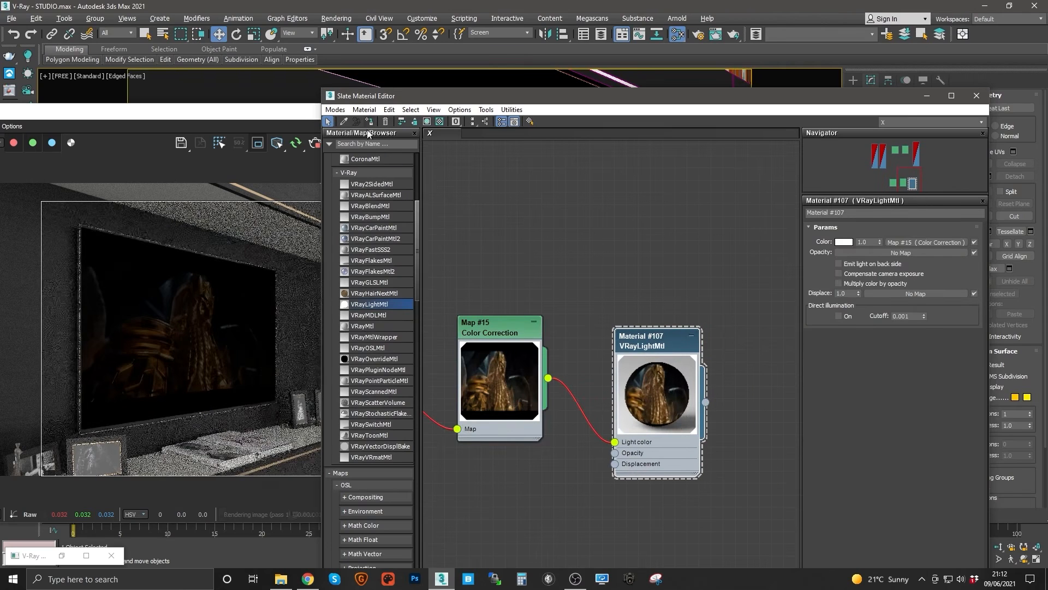
middle_drag(648, 344, 649, 300)
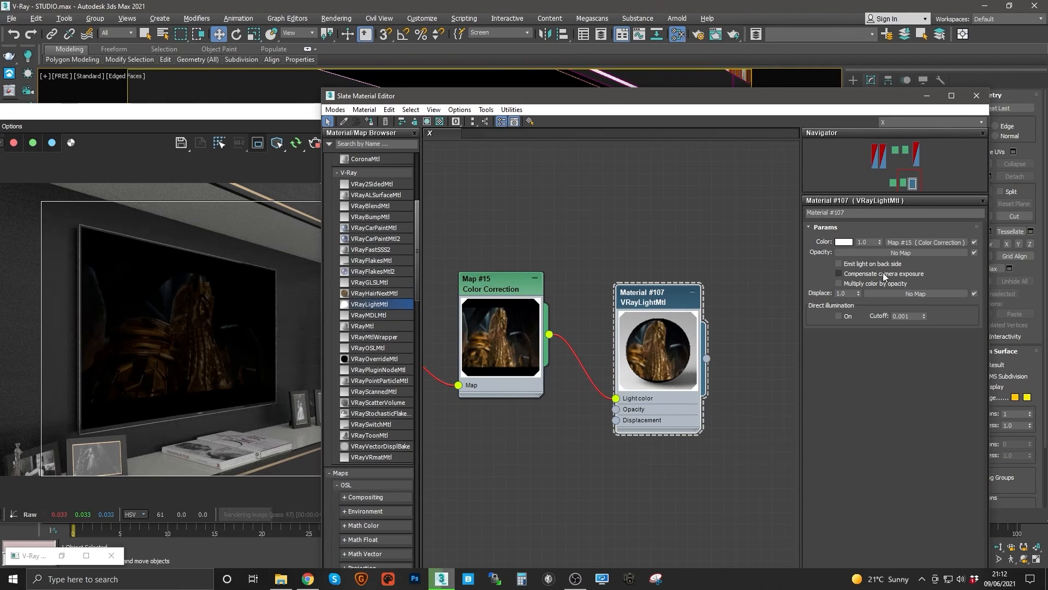
click(839, 274)
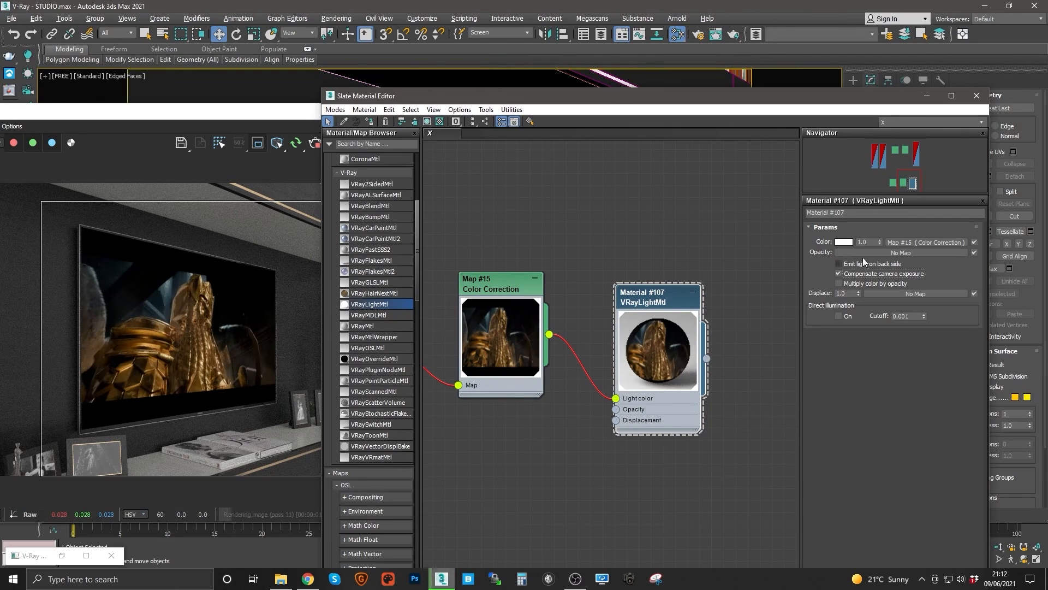
Turn on viewport display of the copied Bitmap, arranging the windows so the TV screen can be seen
drag(483, 100, 643, 174)
drag(360, 115, 256, 111)
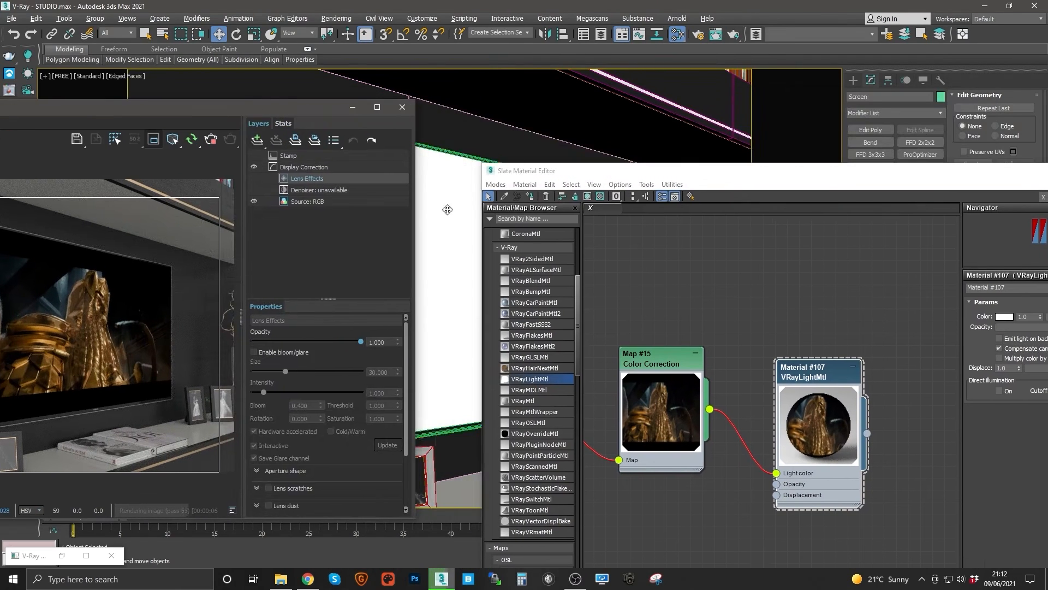
drag(603, 171, 592, 163)
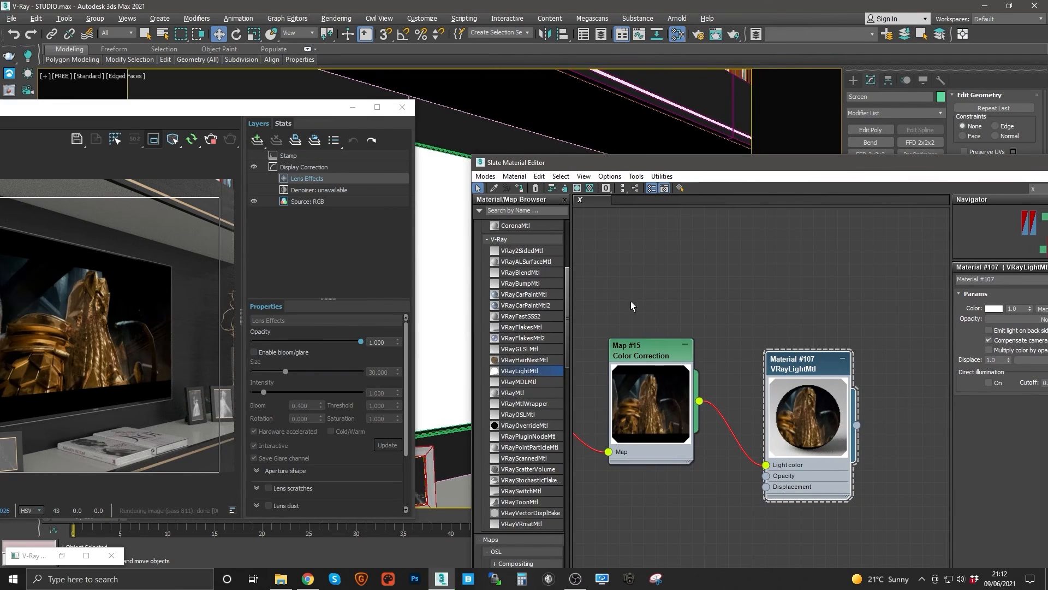
middle_drag(633, 303, 799, 287)
double_click(634, 354)
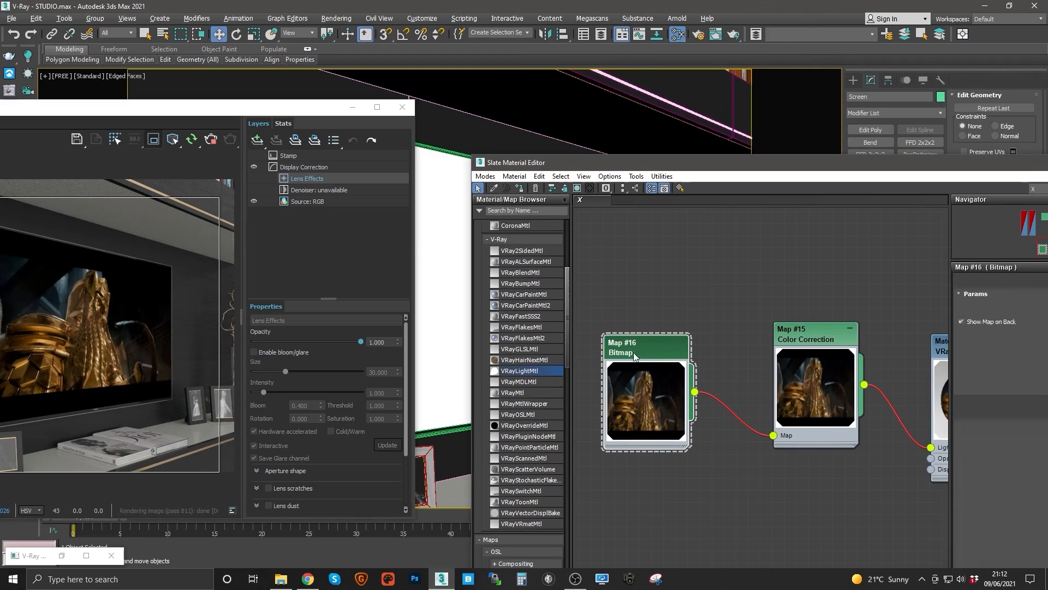
click(578, 188)
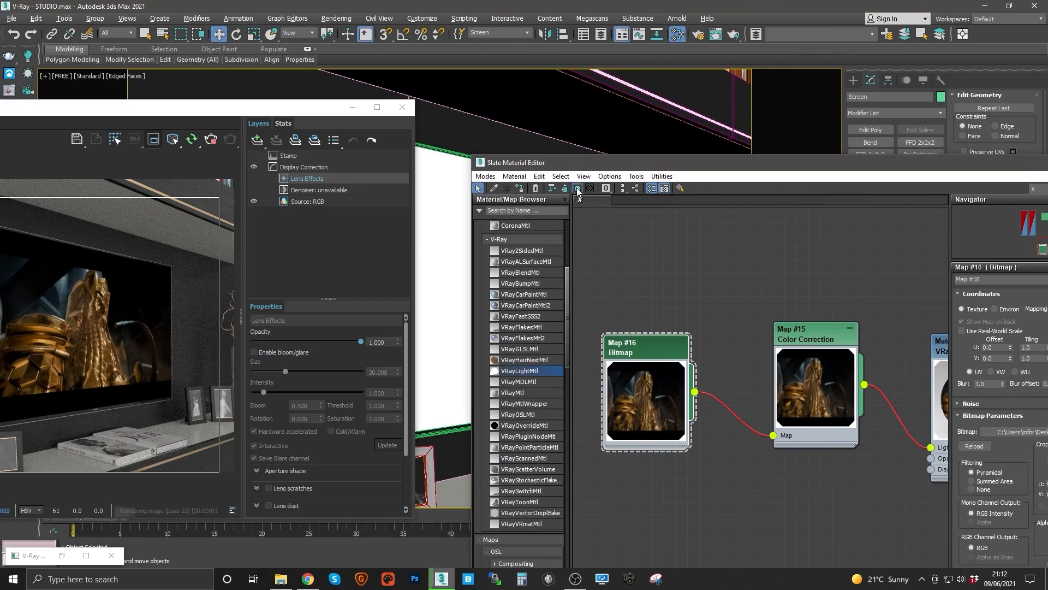
drag(717, 167, 643, 312)
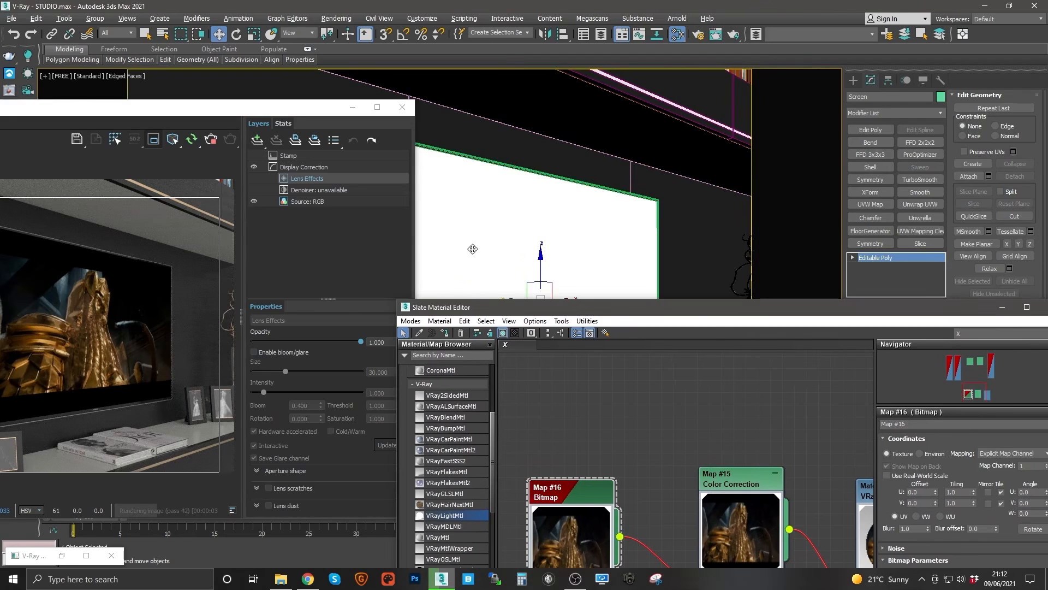
drag(706, 313, 616, 211)
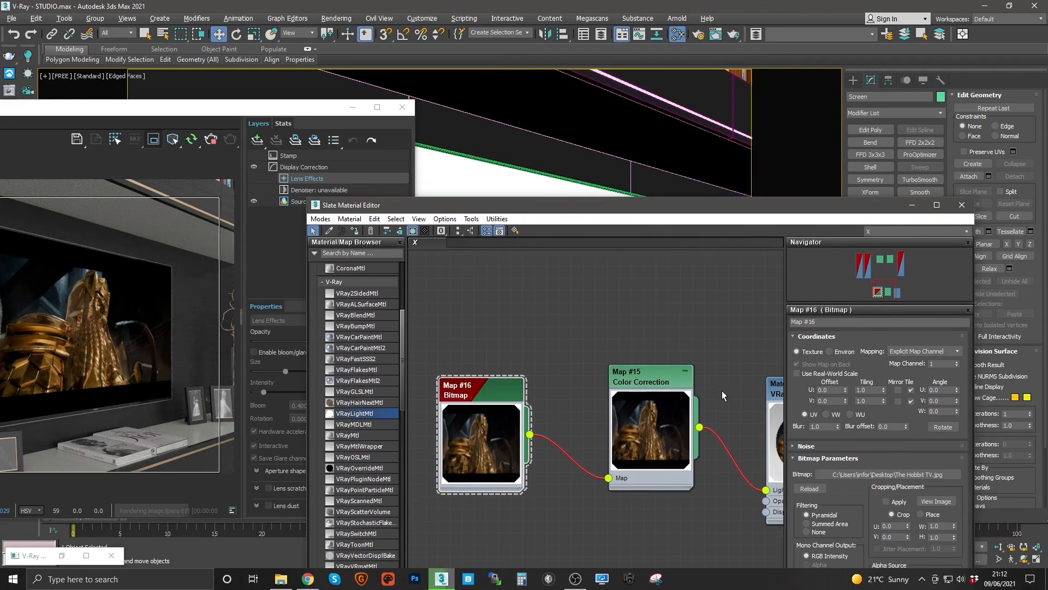
Set the VRayLightMtl colour to black with a value of 0 so the bitmap shows on the viewport TV screen
middle_drag(722, 391, 644, 363)
double_click(720, 370)
click(829, 351)
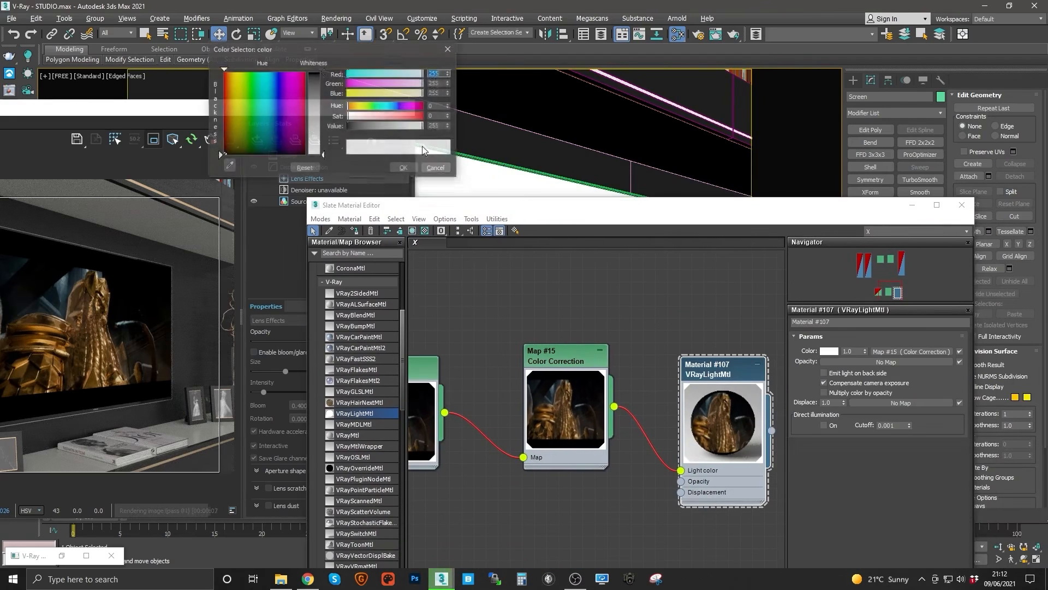
drag(370, 128, 344, 129)
click(401, 167)
drag(526, 206, 541, 404)
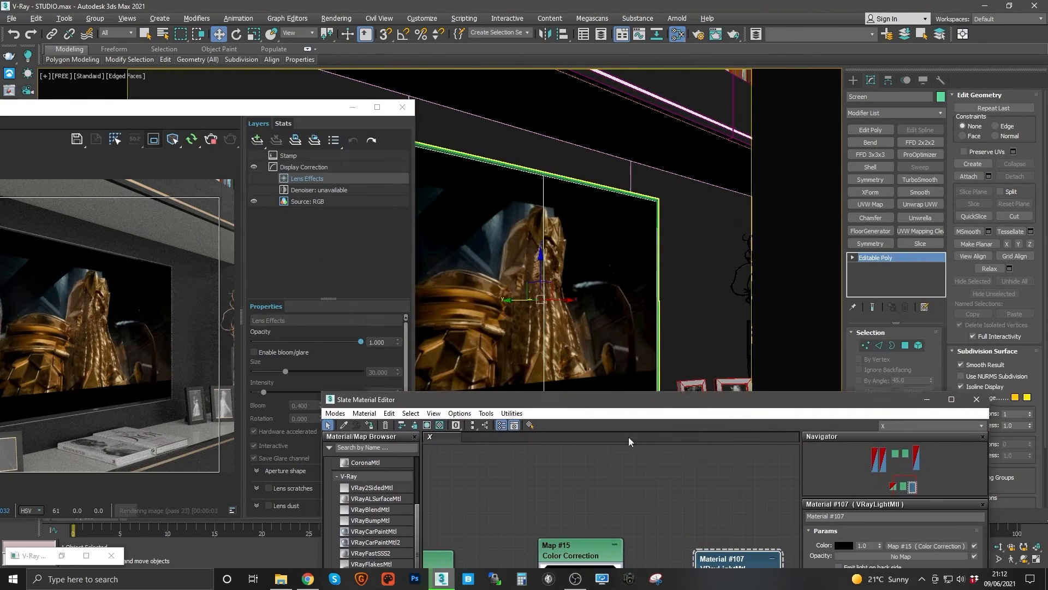
click(844, 544)
mouse_move(348, 127)
mouse_down()
mouse_move(416, 127)
mouse_move(332, 127)
mouse_up()
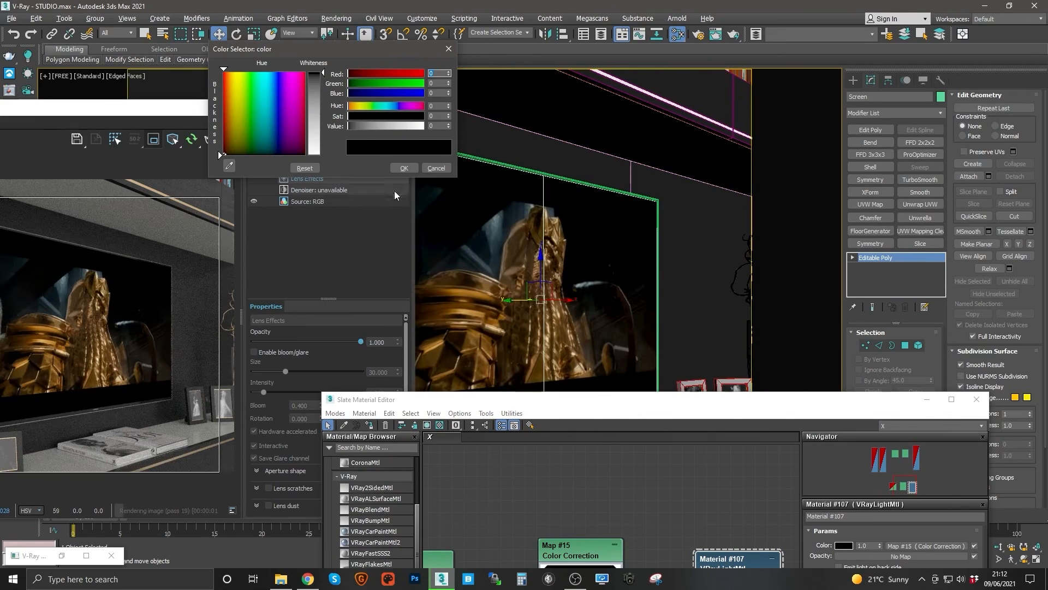
click(404, 168)
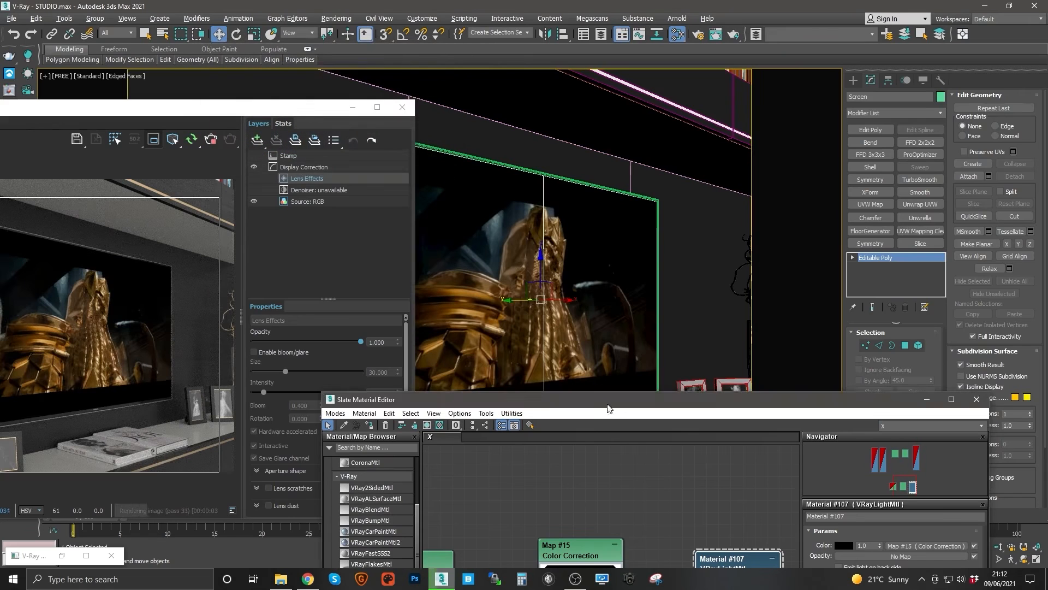
Set the VRayLightMtl colour multiplier to 50 with the material editor and render arranged side by side
drag(608, 406, 613, 136)
drag(201, 116, 280, 119)
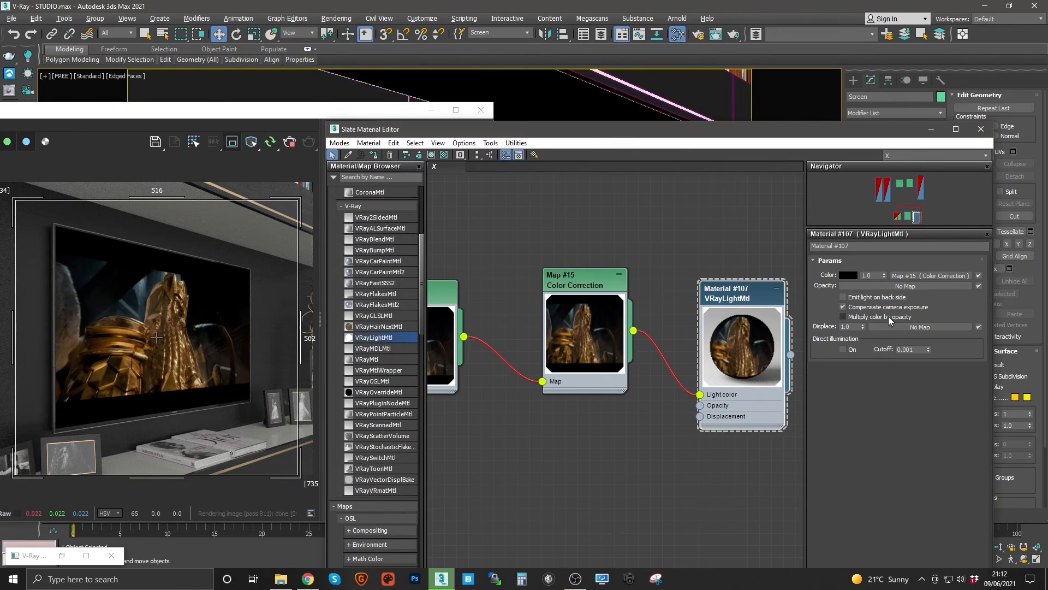
double_click(872, 275)
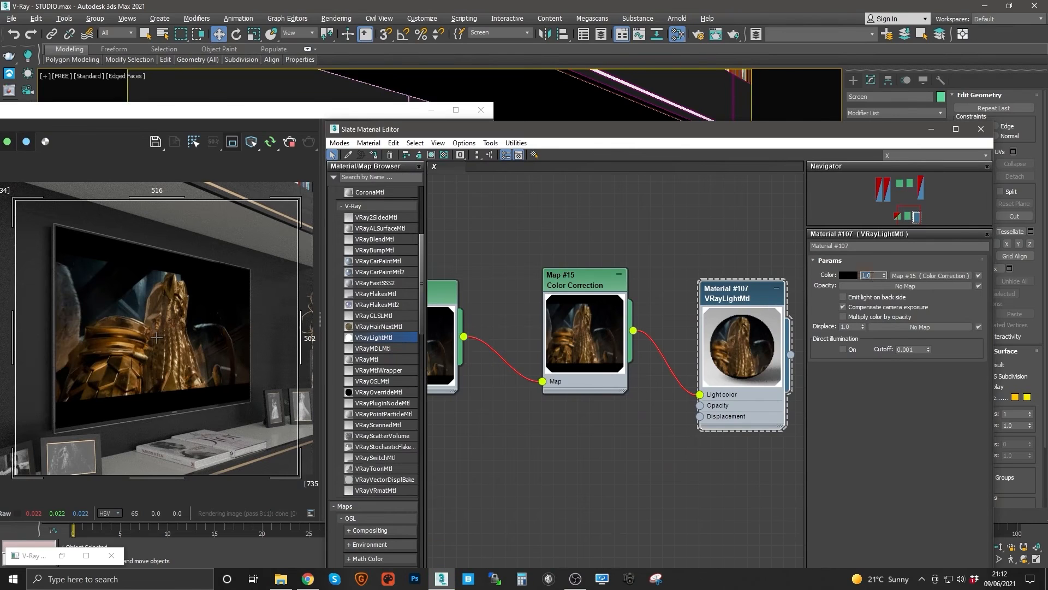
key(Return)
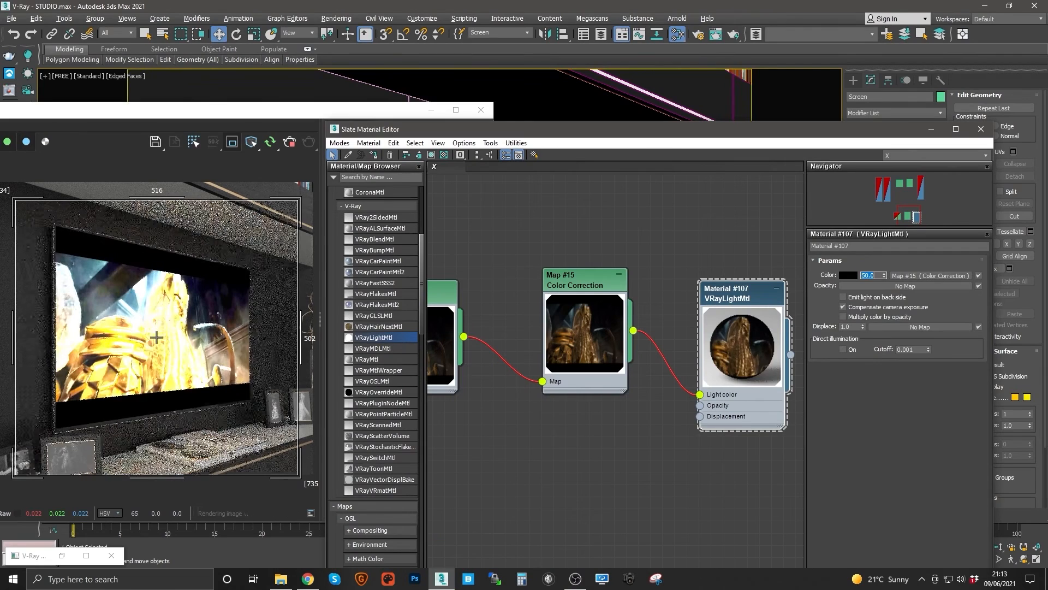
Move the VRayLightMtl node slightly closer to the Color Correction node and set its colour multiplier to 1.4
drag(736, 297, 724, 297)
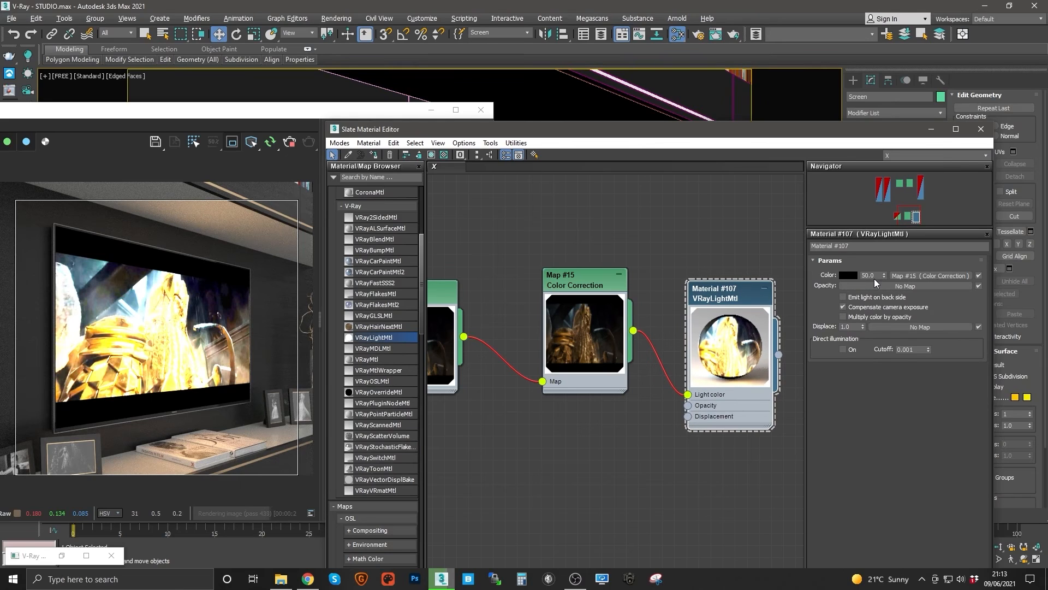
mouse_move(718, 300)
mouse_down()
mouse_move(730, 297)
mouse_move(718, 289)
mouse_up()
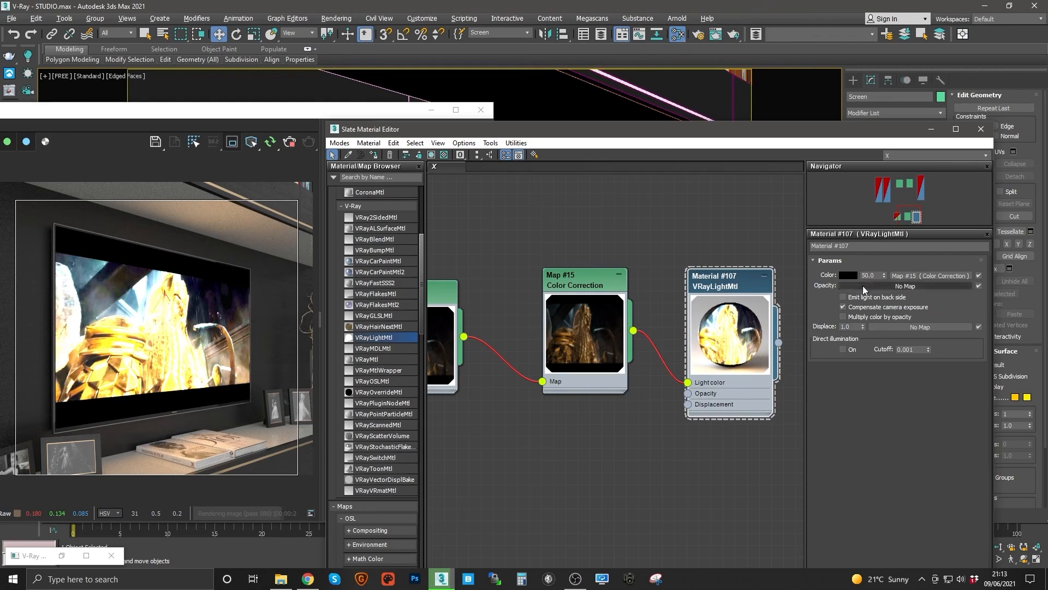
double_click(877, 275)
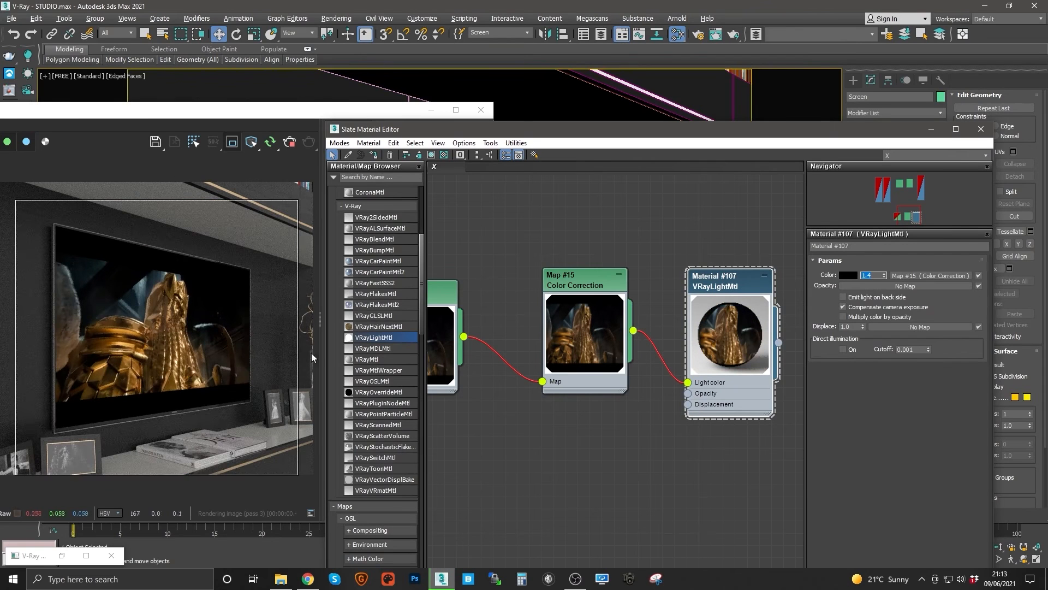
middle_drag(733, 307, 663, 304)
middle_drag(583, 295, 648, 278)
scroll(626, 296, down, 1)
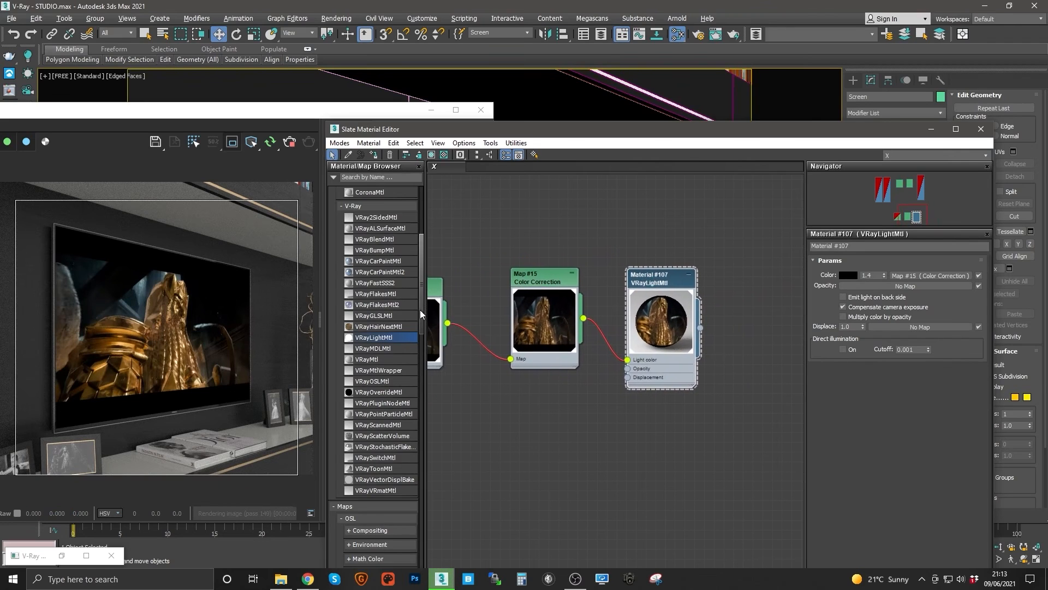
drag(421, 311, 422, 299)
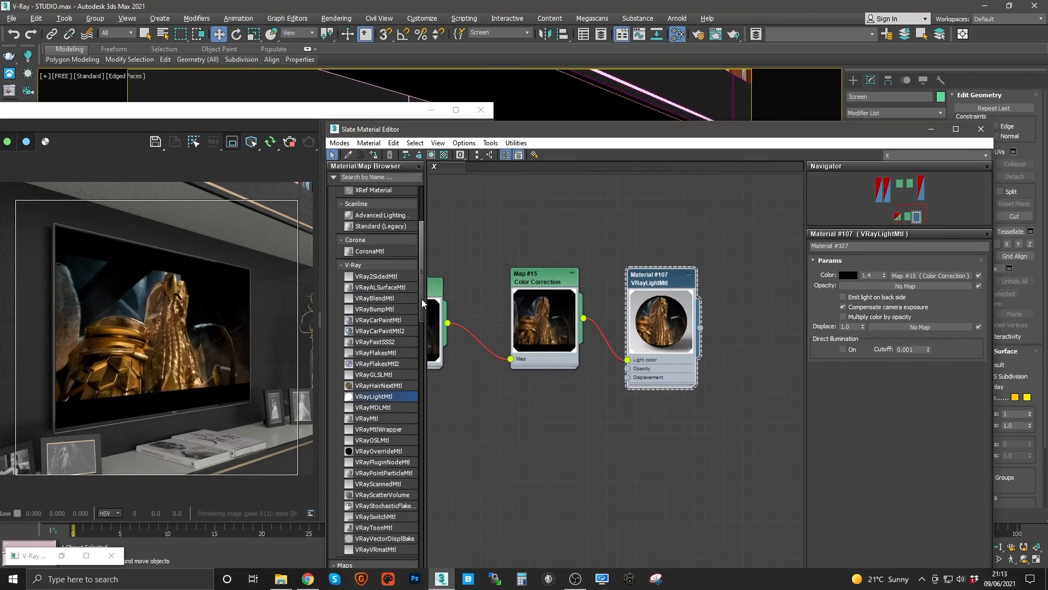
Add a VRayBlendMtl node beside the VRayLightMtl and connect the VRayLightMtl to its Base input
middle_drag(606, 340, 619, 324)
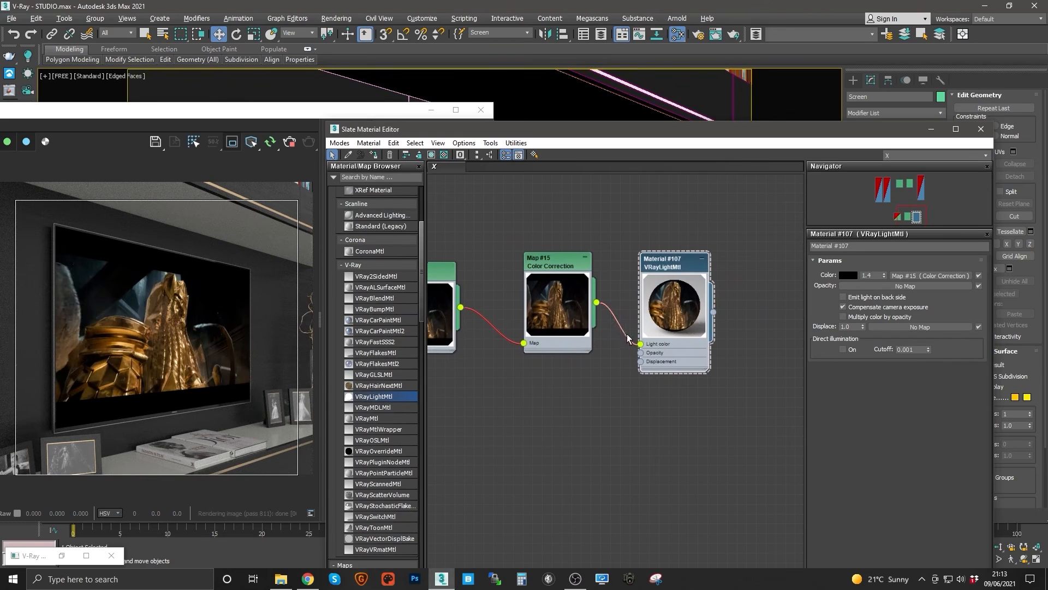
click(374, 298)
drag(772, 349, 771, 350)
middle_drag(764, 327, 674, 296)
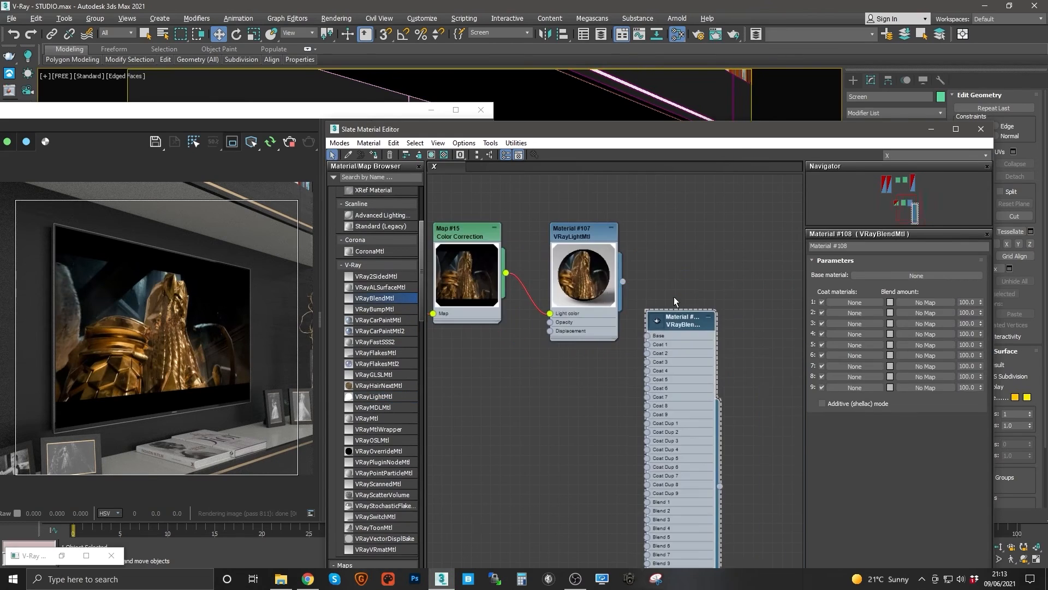
drag(679, 324, 736, 304)
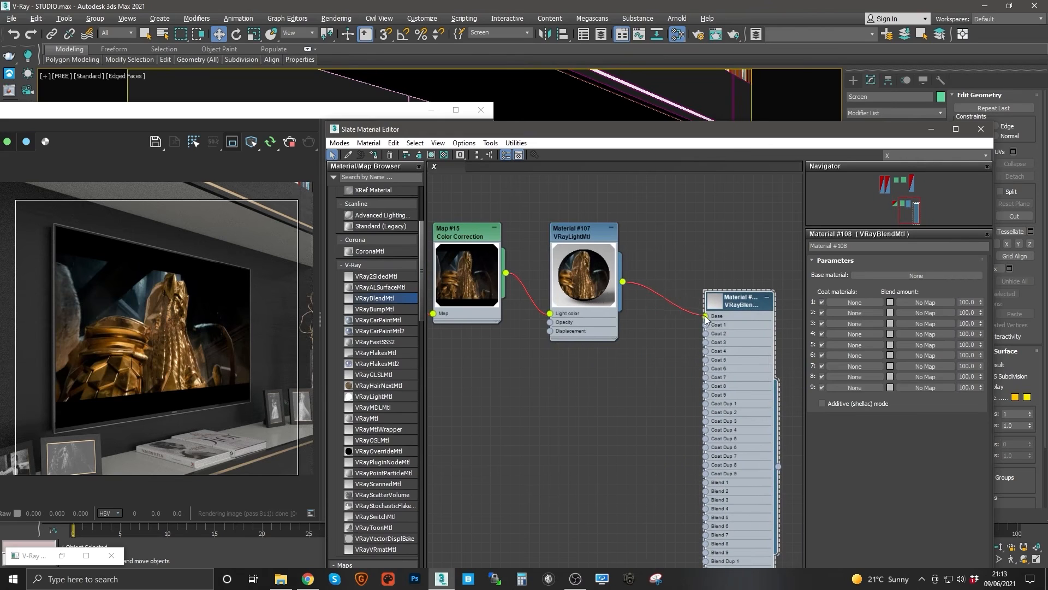
drag(706, 319, 705, 317)
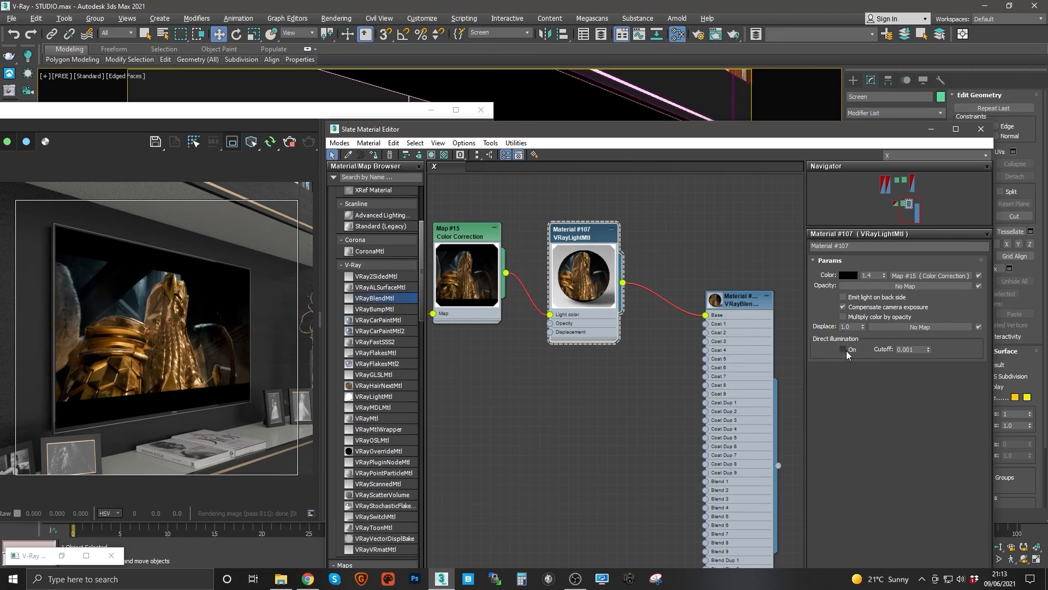
middle_drag(639, 253, 656, 271)
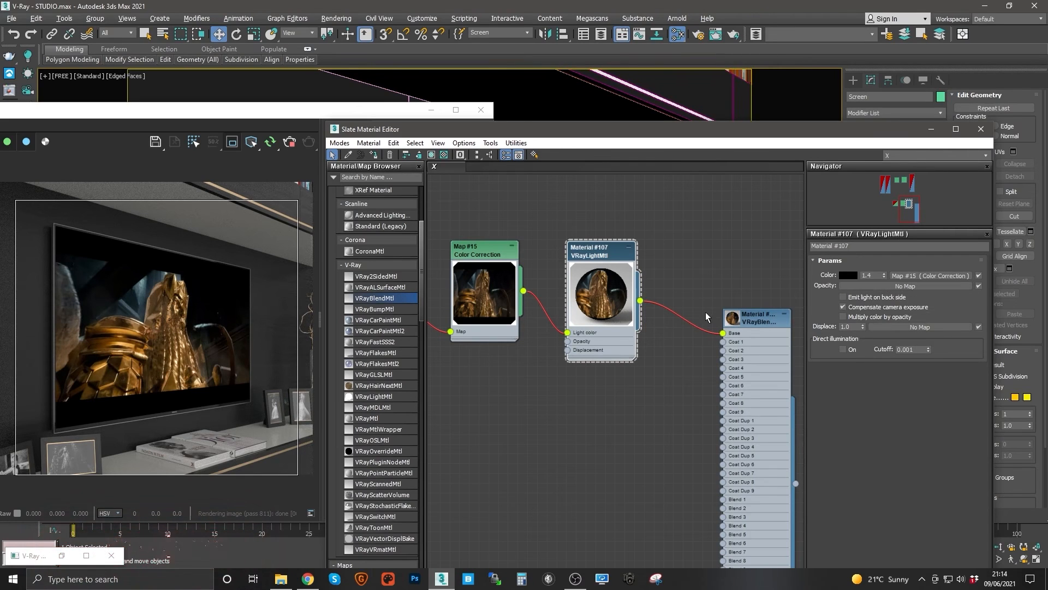
middle_drag(646, 284, 682, 278)
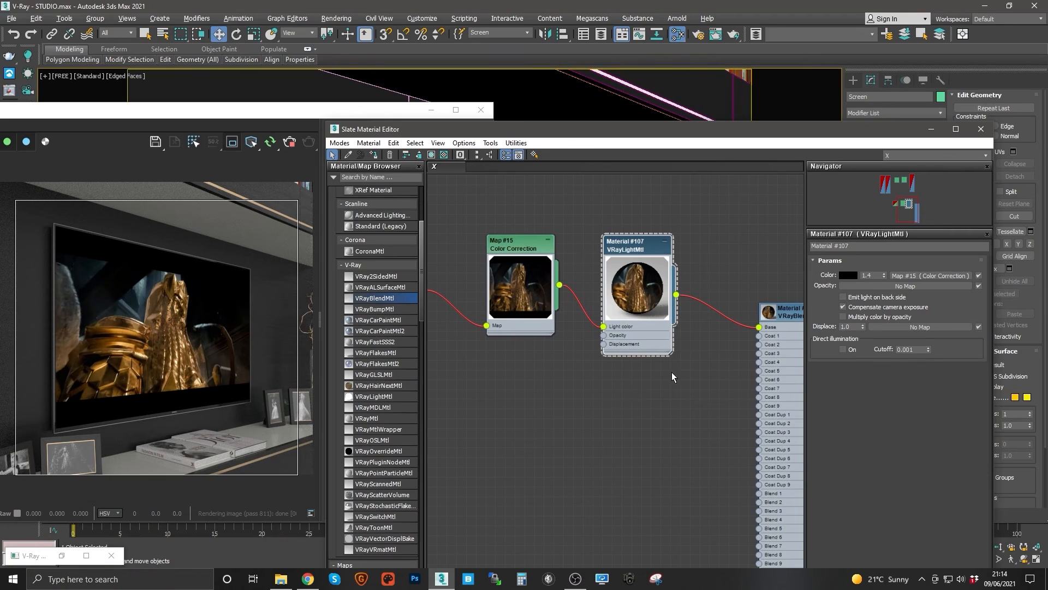
middle_drag(705, 350, 672, 333)
mouse_move(538, 264)
middle_down()
mouse_move(633, 264)
mouse_move(648, 284)
mouse_move(543, 269)
middle_up()
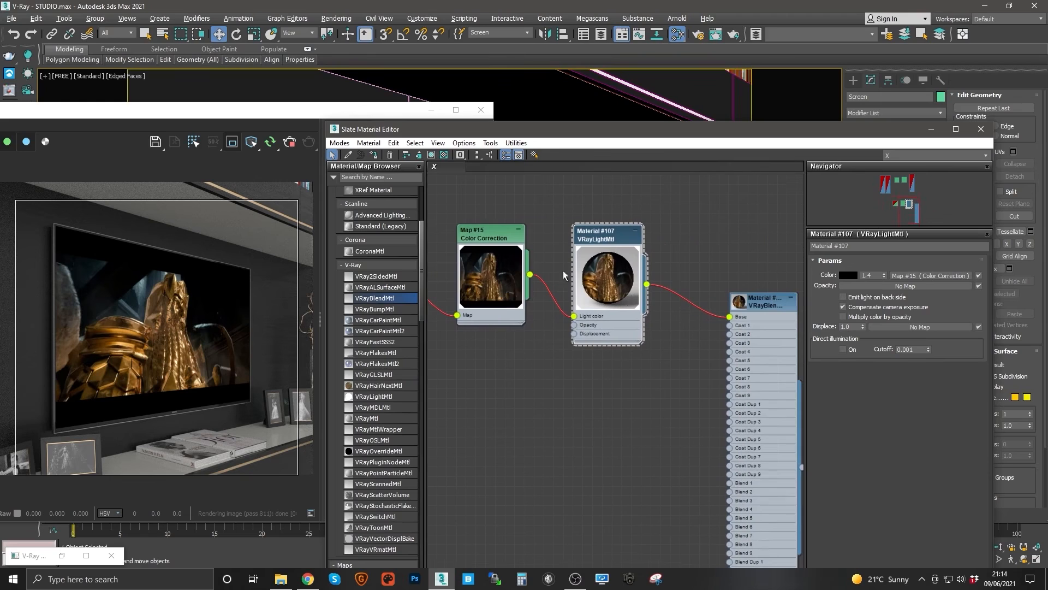
middle_drag(599, 243, 563, 214)
Add a VRayMtl node below the VRayLightMtl and enlarge its preview
drag(421, 306, 418, 264)
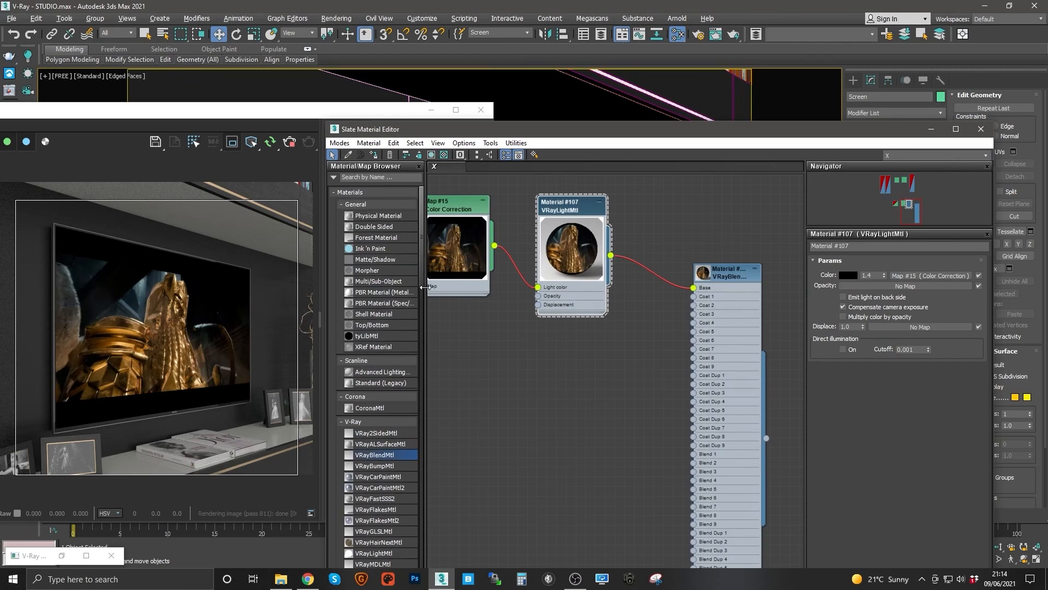
scroll(388, 399, down, 5)
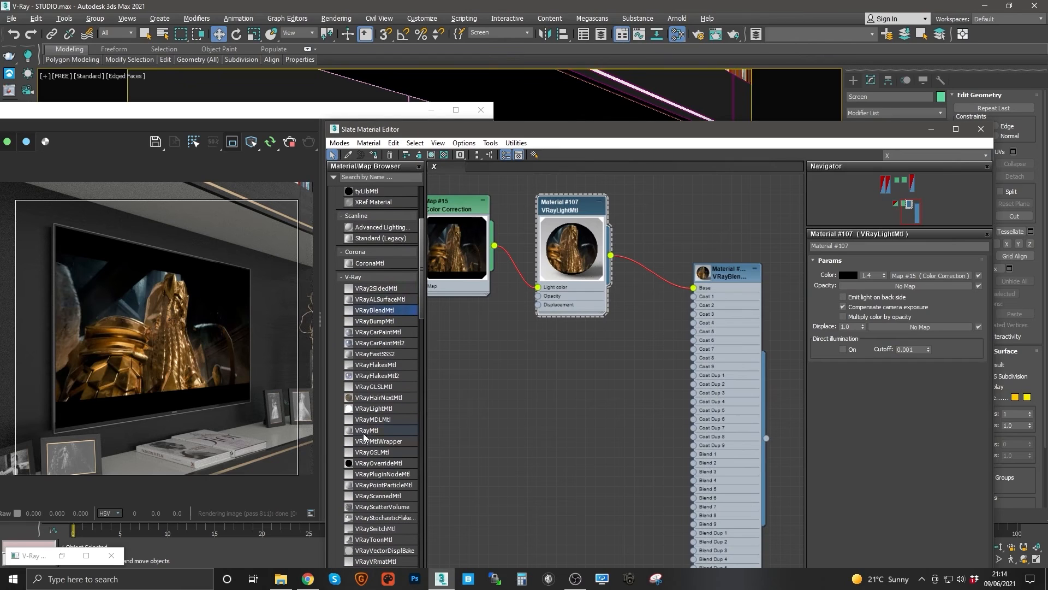
drag(364, 431, 543, 376)
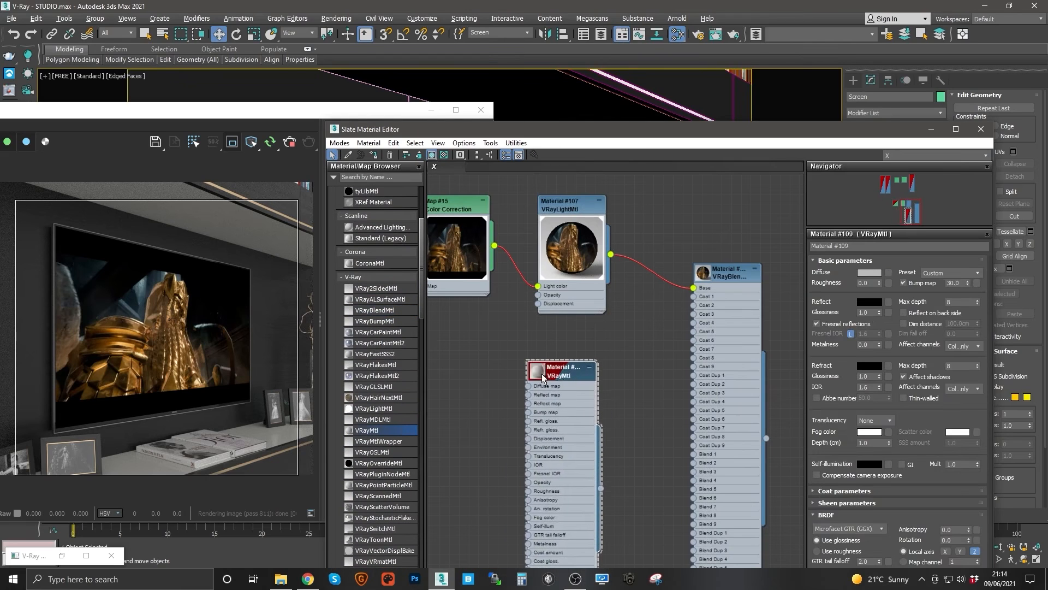
double_click(543, 377)
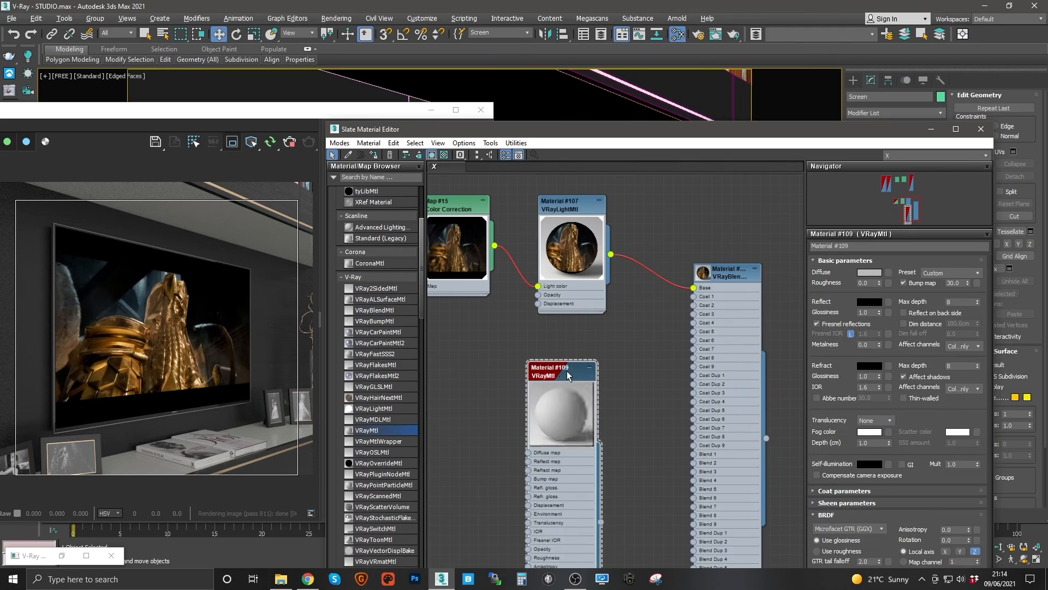
Set the new VRayMtl's diffuse colour to near-black with a value of 1 and its reflection colour to a value of 150
click(873, 274)
double_click(438, 126)
text(0)
key(Return)
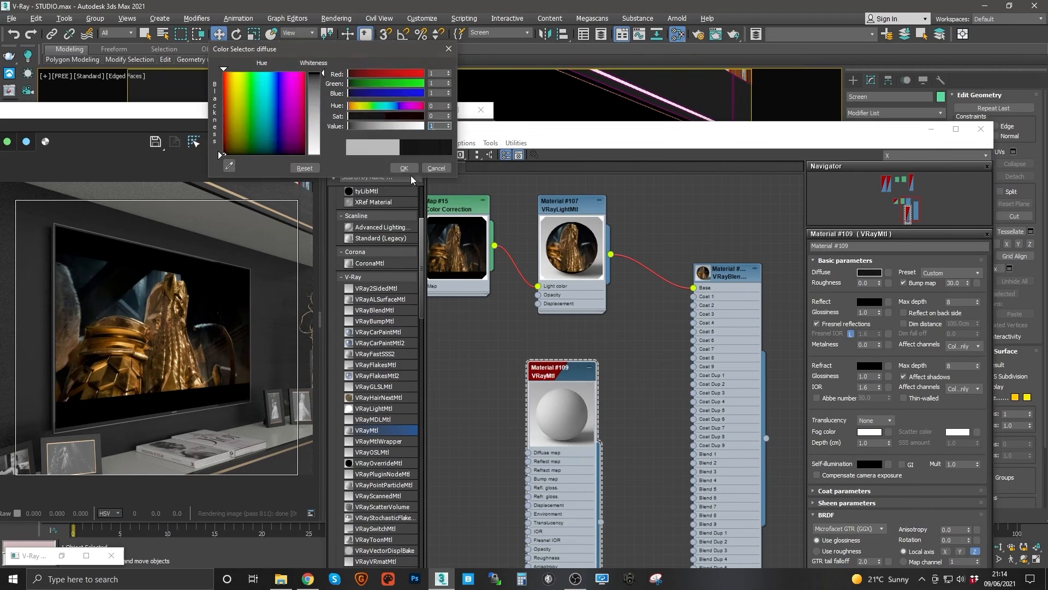
click(404, 168)
click(874, 302)
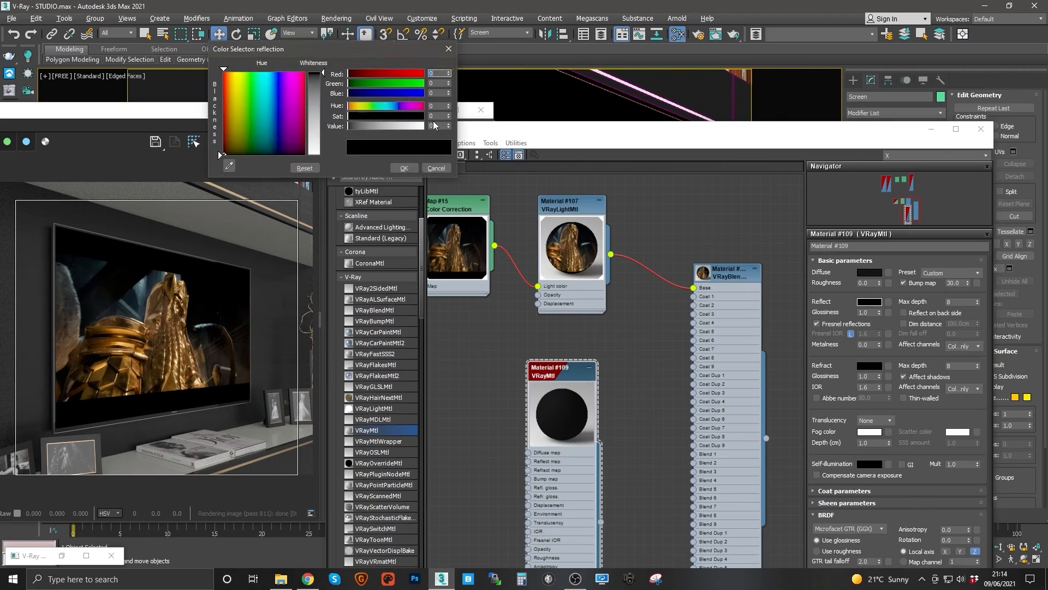
text(150)
key(Return)
click(404, 168)
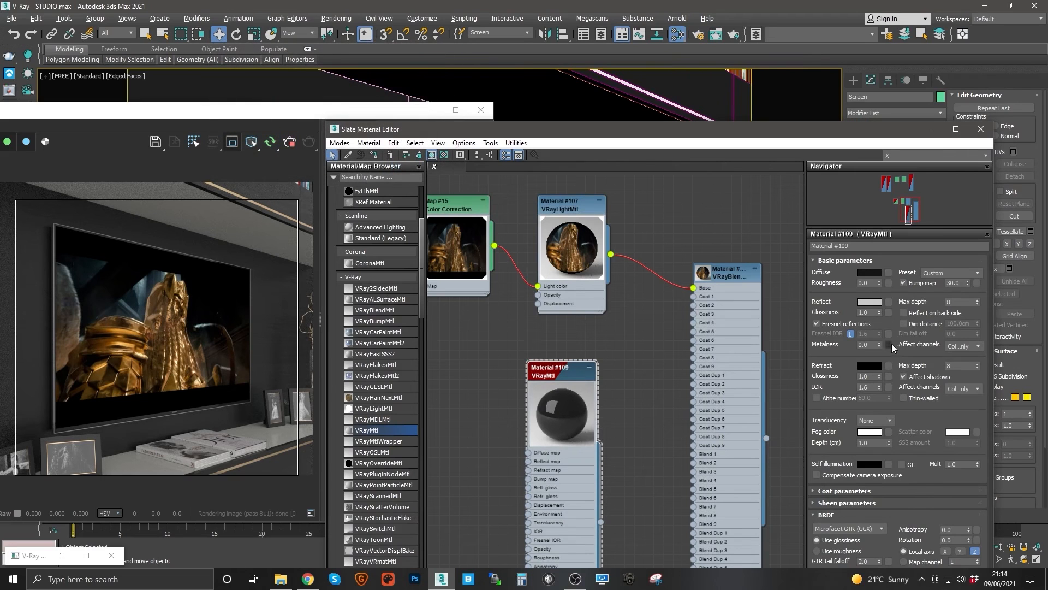
Connect the glossy black VRayMtl to the VRayBlendMtl's Coat 1 input and enlarge the blend material's preview
middle_drag(695, 372, 701, 306)
drag(565, 312, 576, 304)
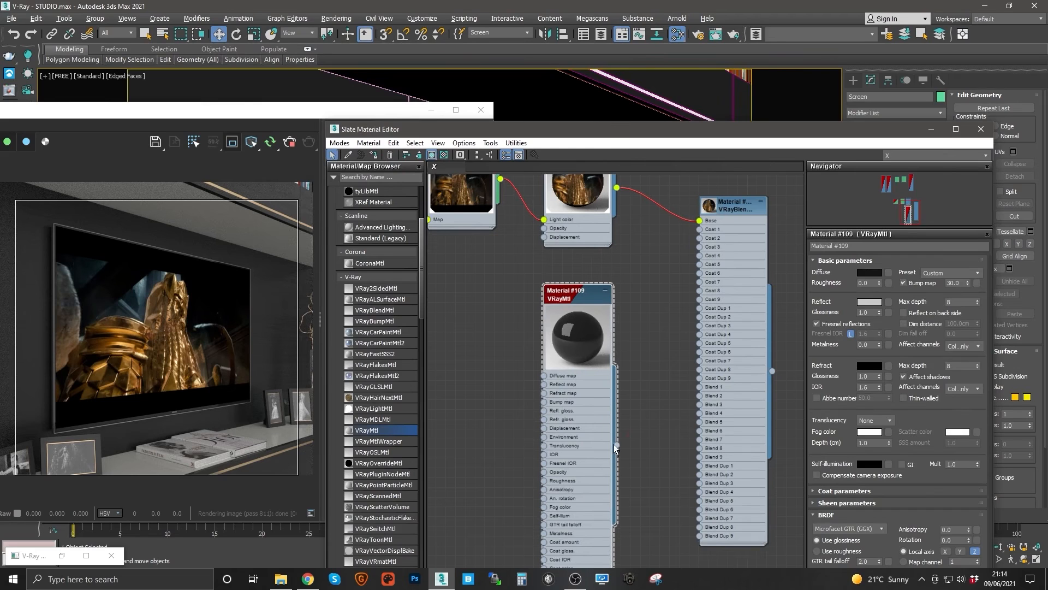
drag(615, 444, 700, 230)
double_click(709, 206)
middle_drag(673, 215, 648, 288)
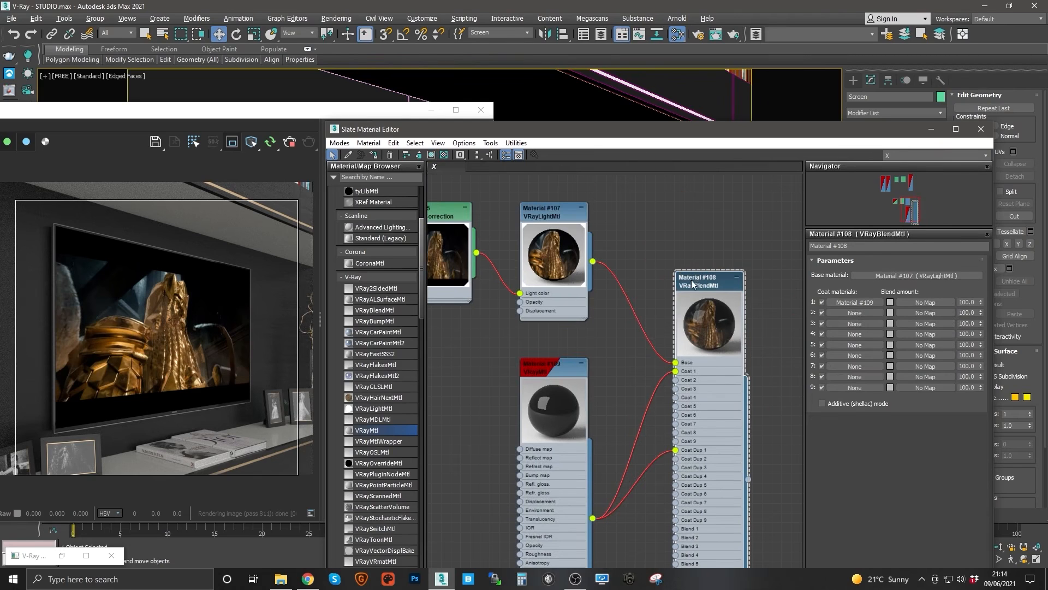
Assign the VRayBlendMtl to the selected TV screen, moving the material editor window to check the viewport and render
drag(636, 129, 645, 324)
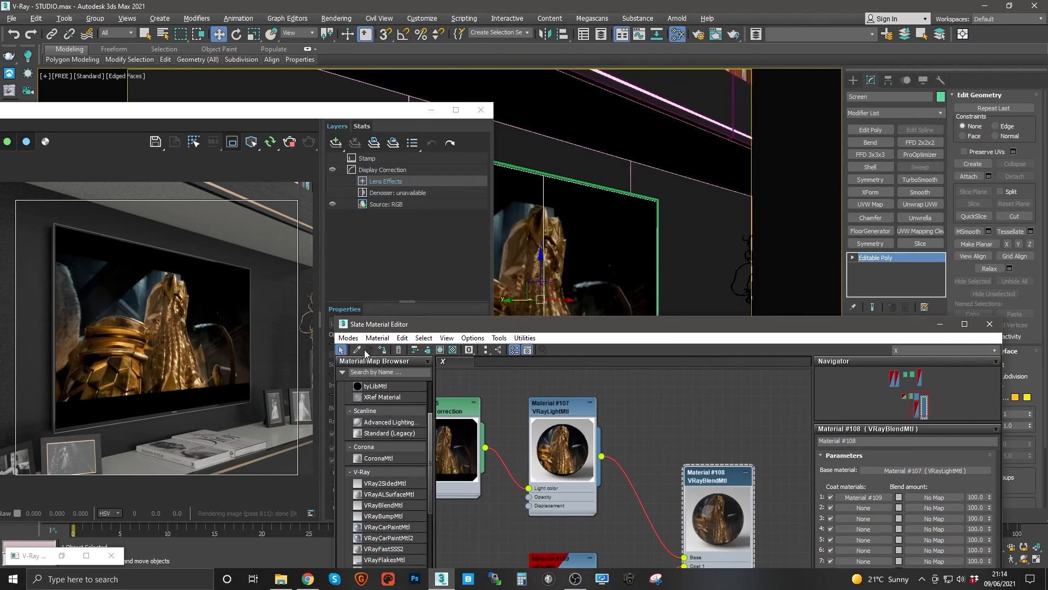
click(382, 350)
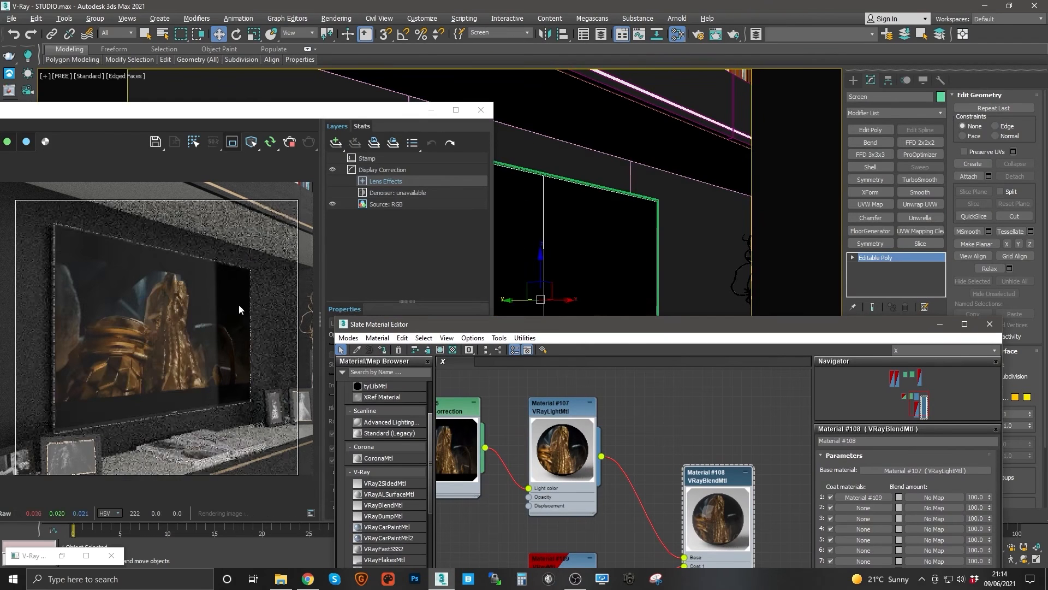
drag(529, 328, 534, 157)
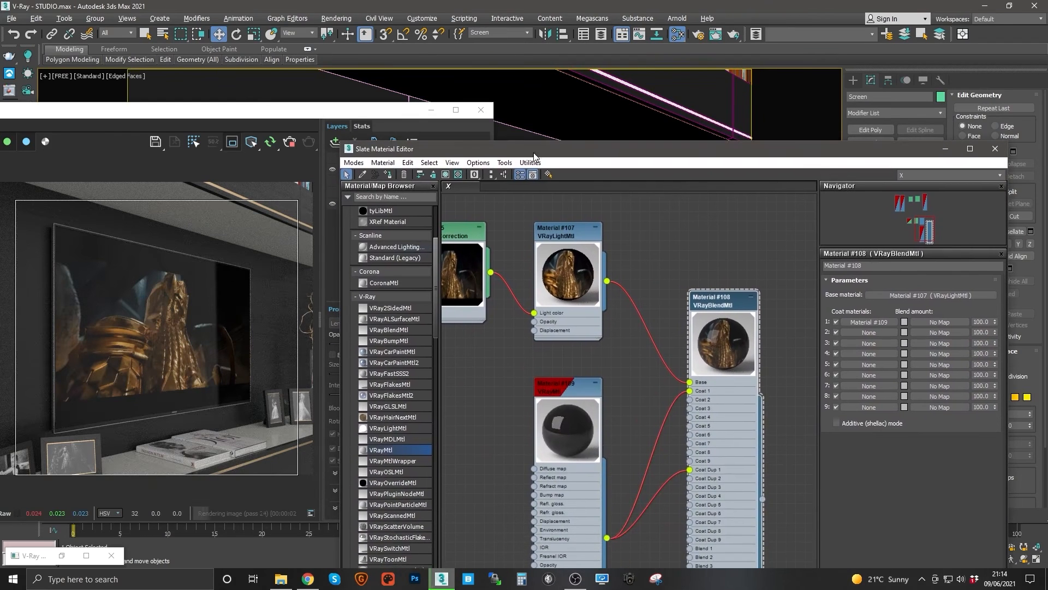
Tidy the node graph by moving the VRayLightMtl and the glossy black VRayMtl nodes closer together
middle_drag(546, 344, 575, 341)
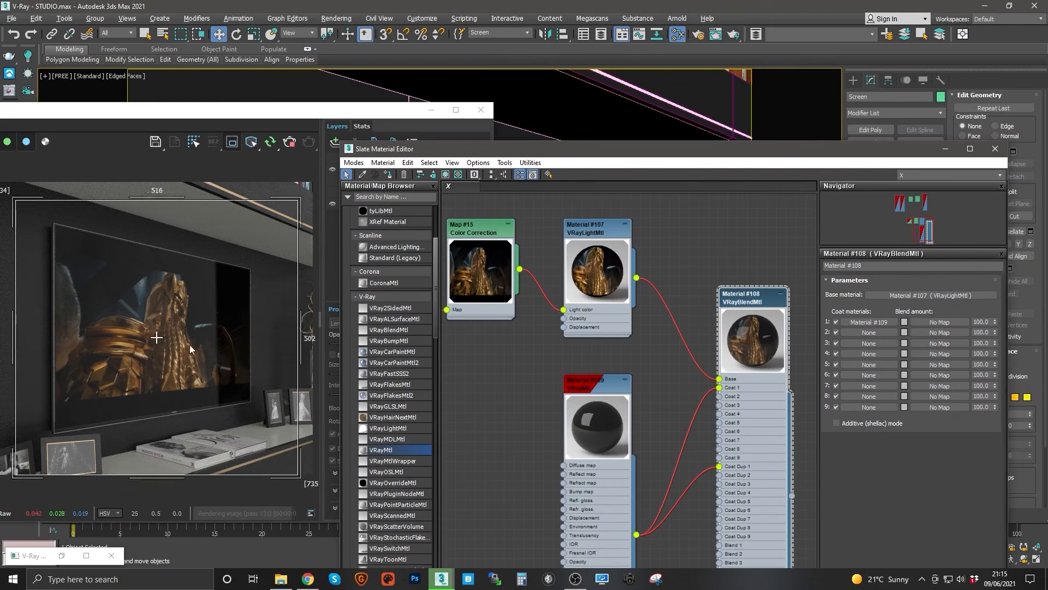
middle_drag(579, 363, 600, 331)
drag(621, 356, 621, 346)
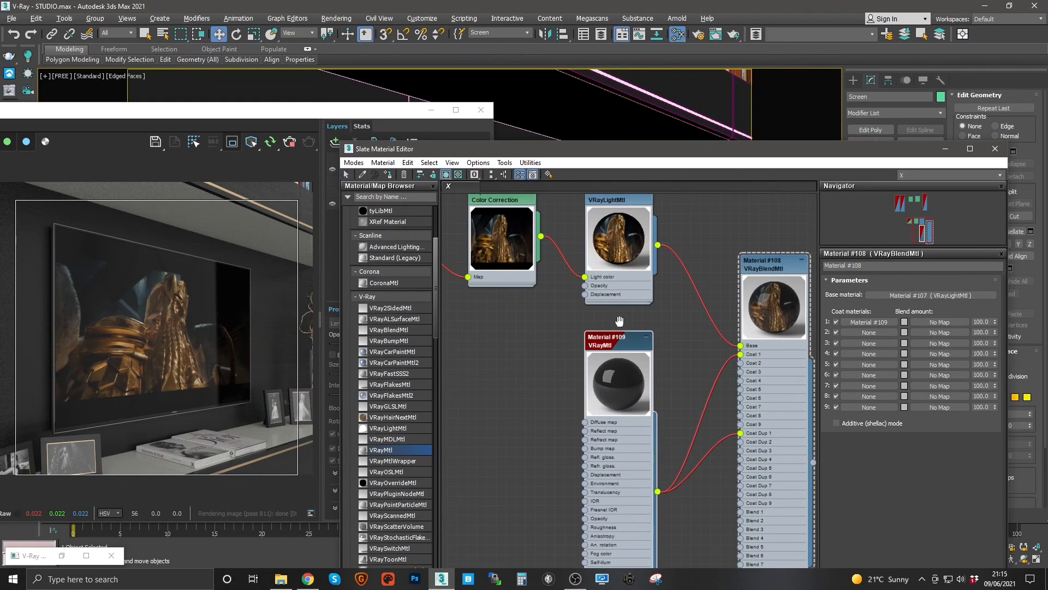
middle_drag(620, 320, 606, 381)
mouse_move(593, 261)
mouse_down()
mouse_move(624, 260)
mouse_move(583, 250)
mouse_up()
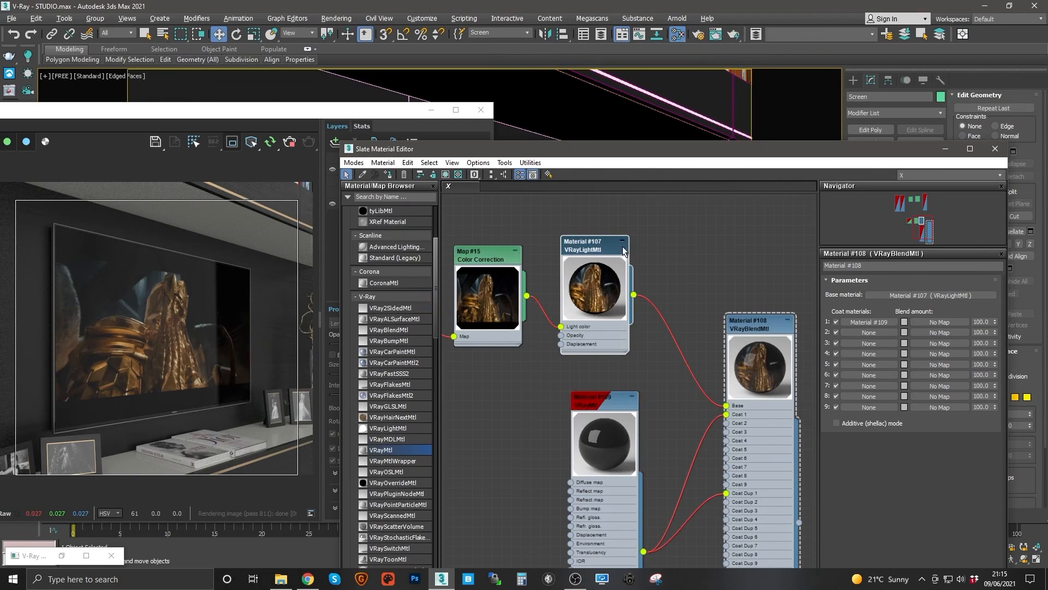
drag(601, 252, 605, 255)
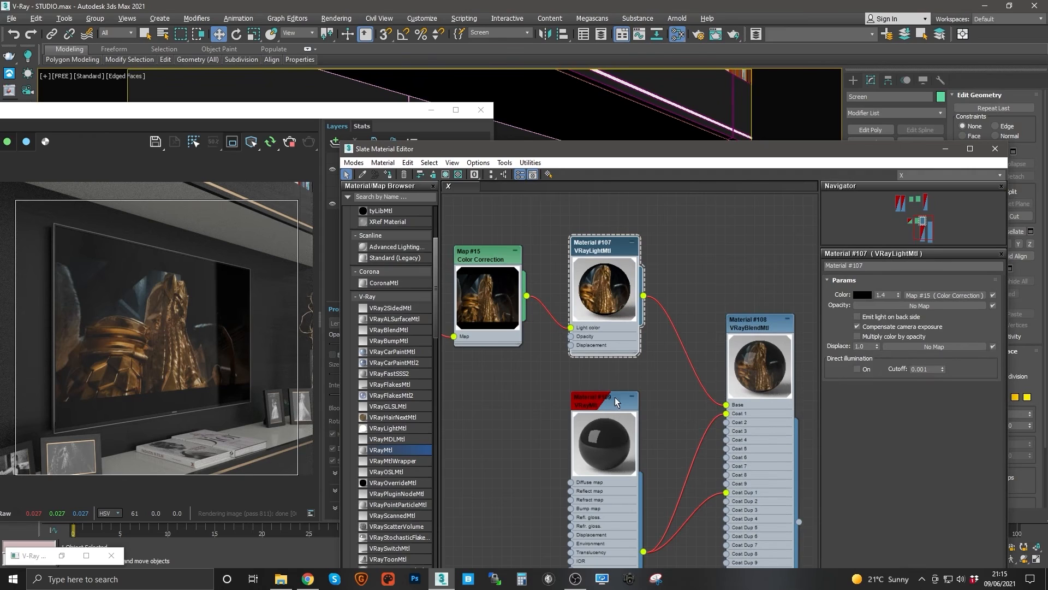
mouse_move(616, 401)
mouse_down()
mouse_move(614, 389)
mouse_move(624, 390)
mouse_move(605, 382)
mouse_move(613, 386)
mouse_up()
Brighten the TV image by trying VRayLightMtl colour multipliers of 2, 4 and 3 and settling on 2.6
mouse_move(603, 248)
mouse_down()
mouse_move(619, 247)
mouse_move(610, 257)
mouse_up()
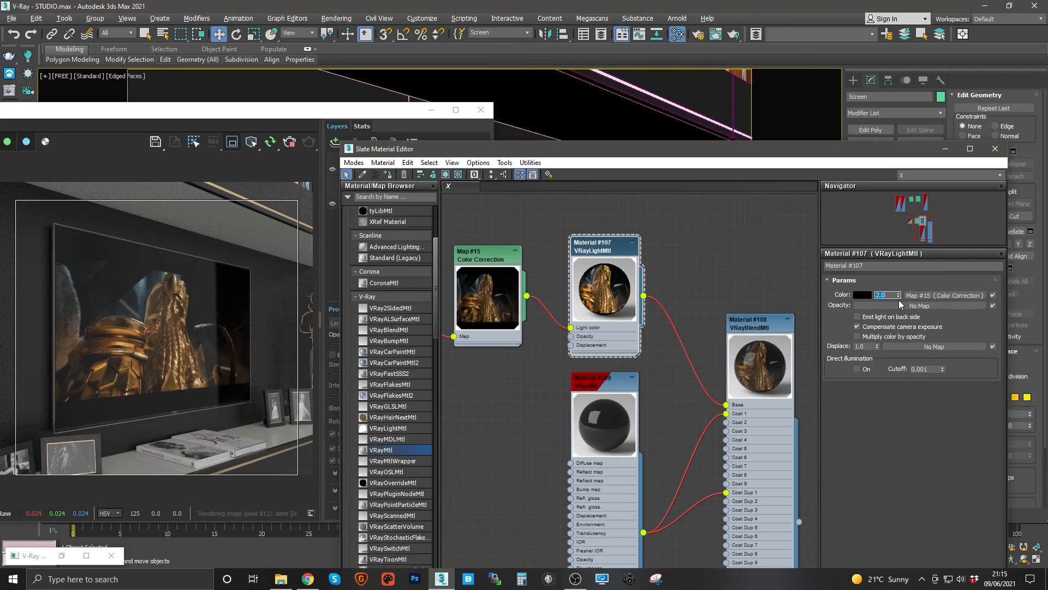
text(4)
key(Return)
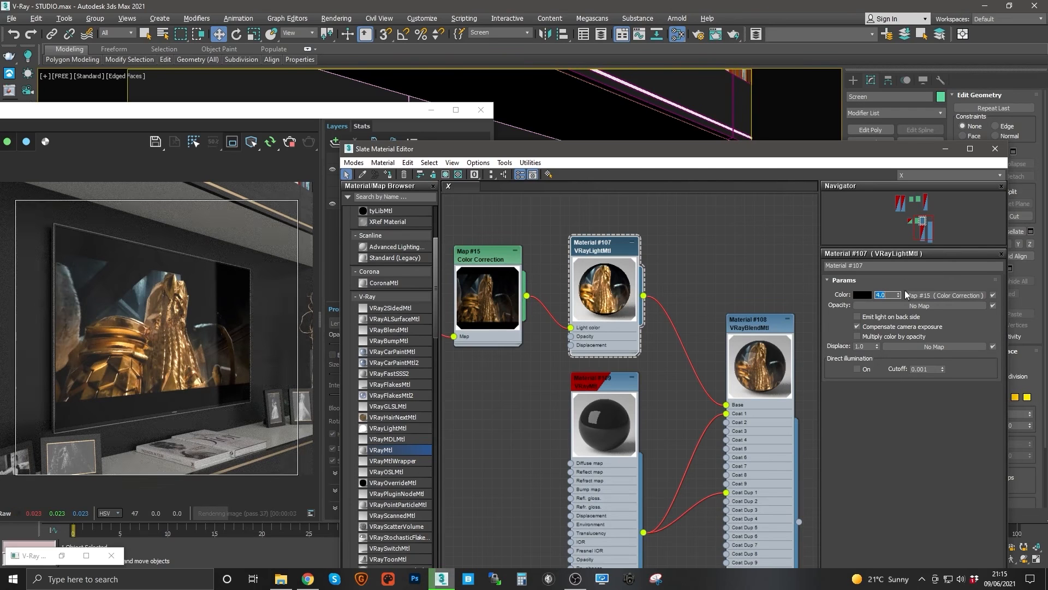
text(3)
key(Return)
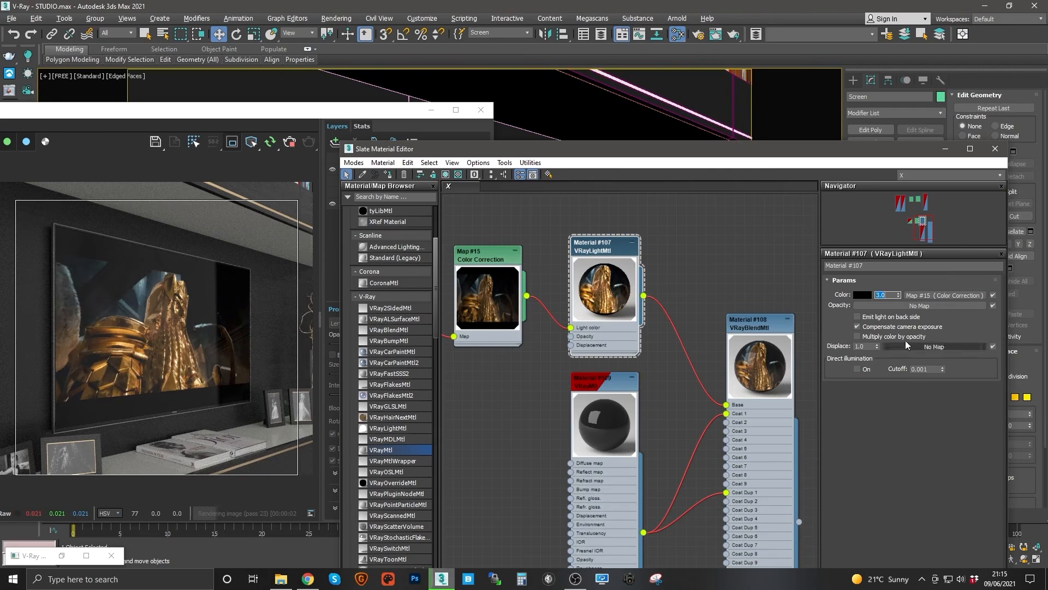
text(2.6)
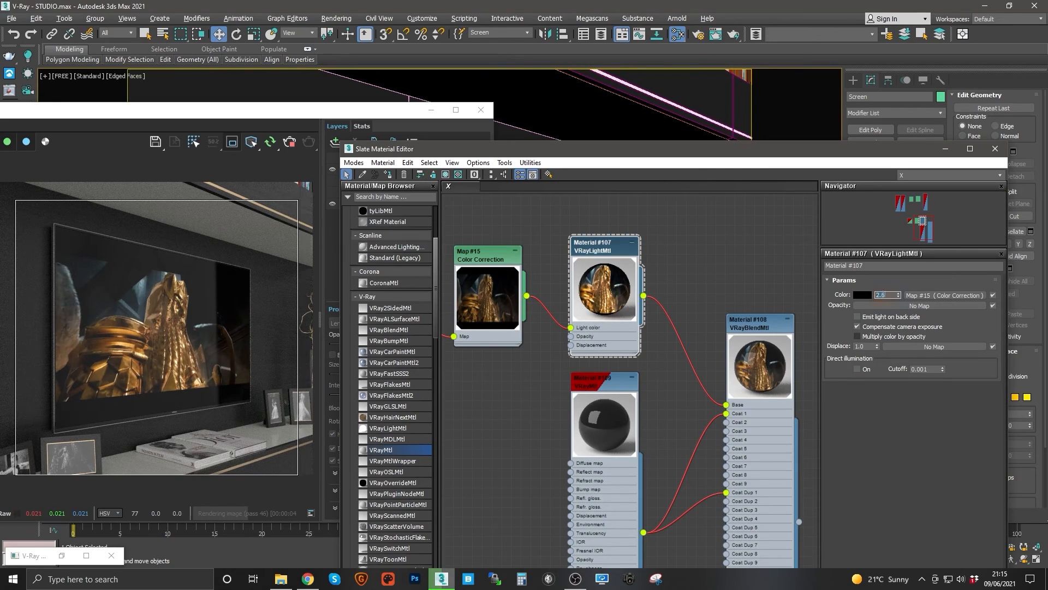
key(Return)
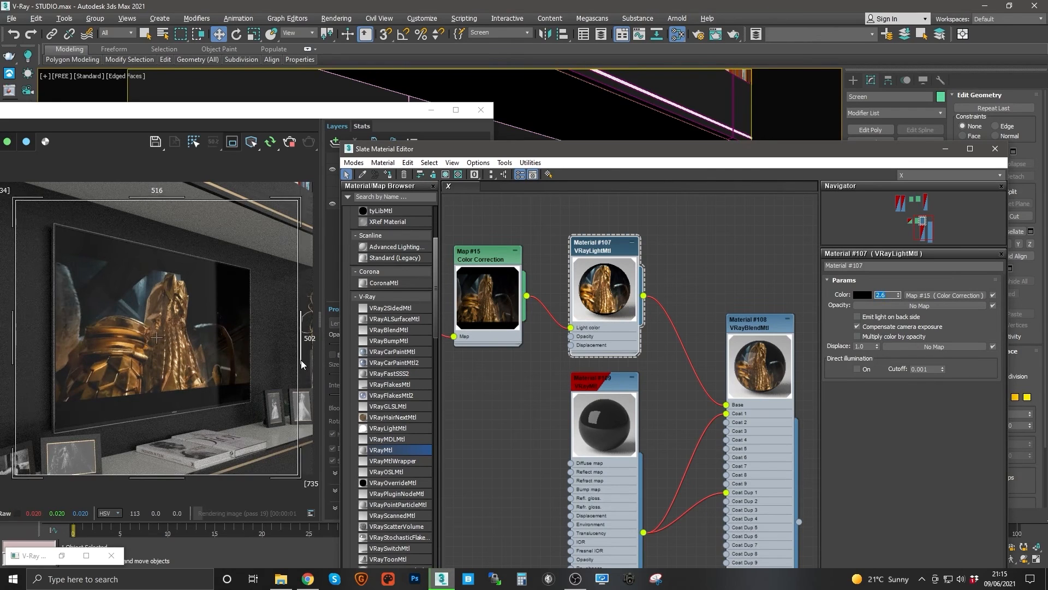
Minimise the material editor, select the dome light through the LS_HDRI selection set and turn it off
middle_drag(629, 389, 677, 323)
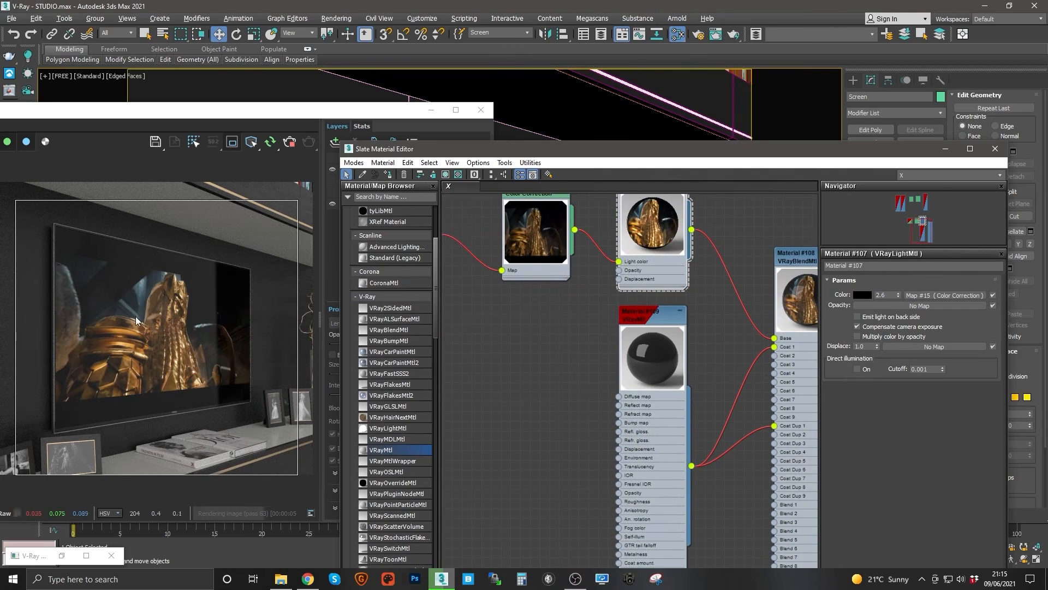
middle_drag(740, 253, 741, 291)
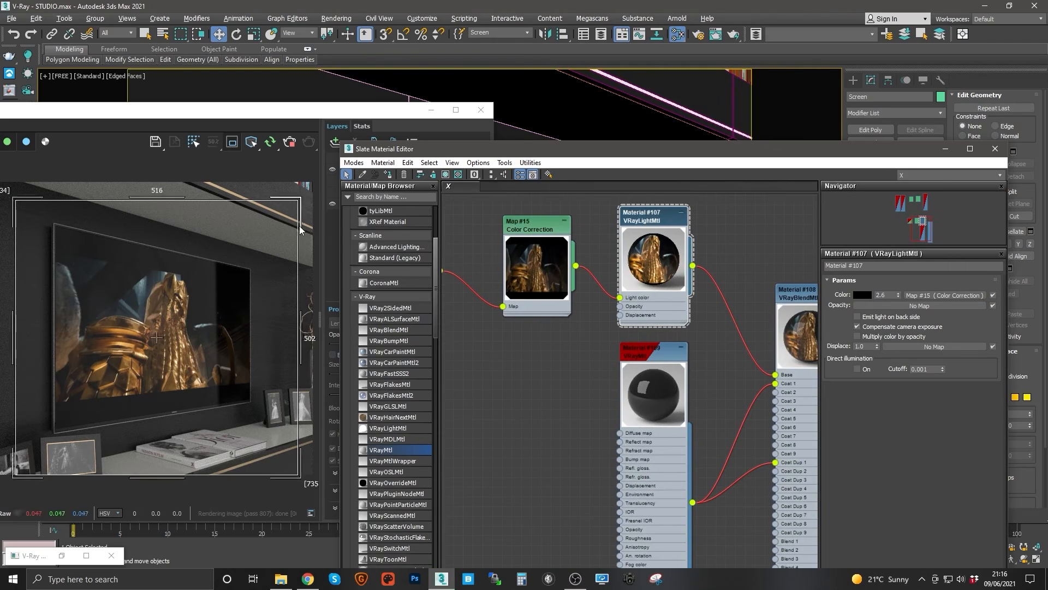
click(945, 149)
click(527, 35)
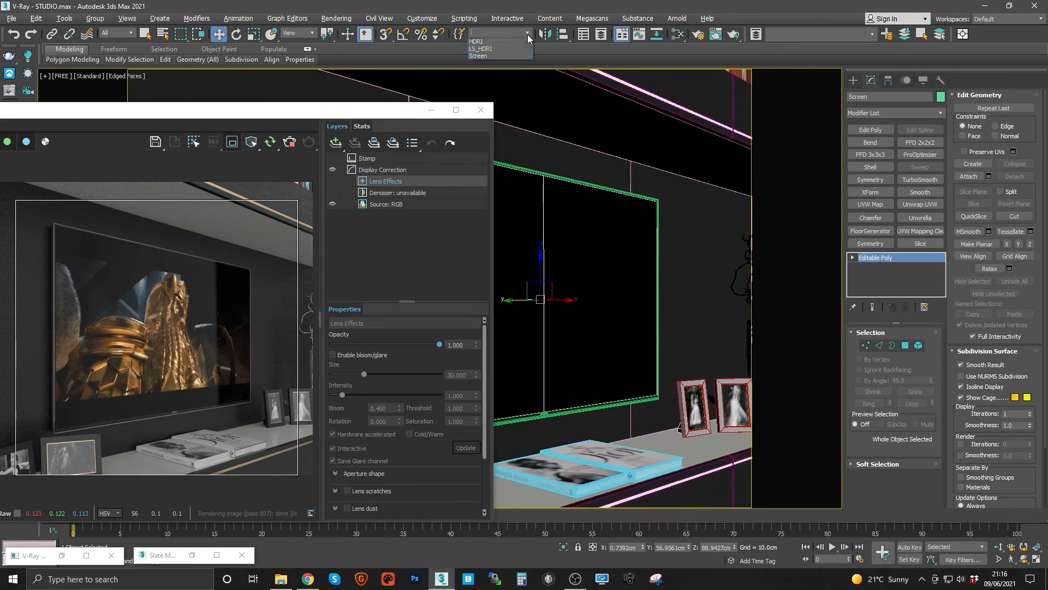
click(487, 43)
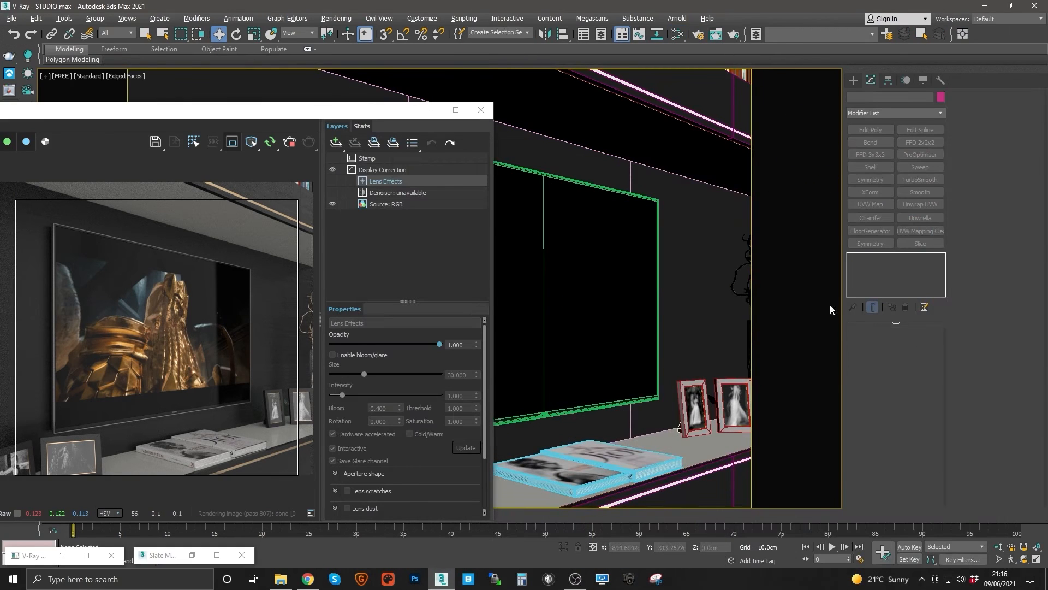
click(527, 34)
click(494, 50)
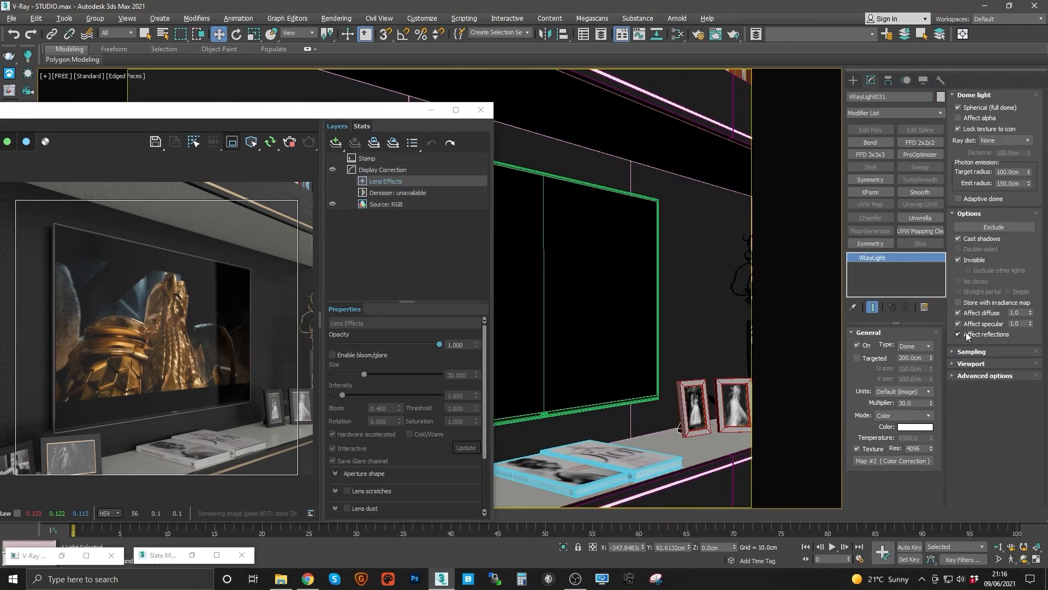
click(856, 345)
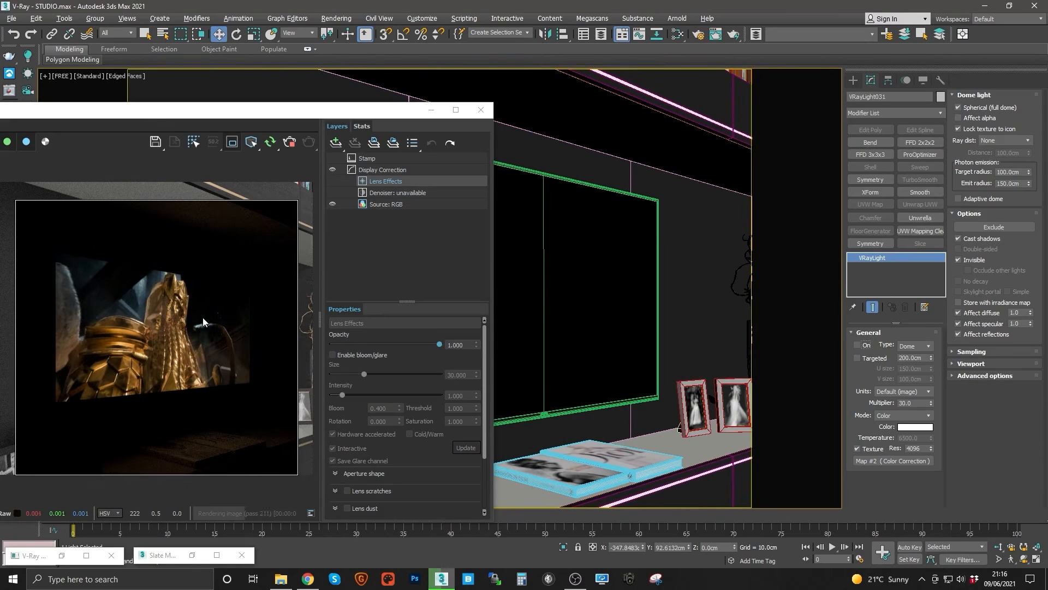
Reopen the Slate material editor, select the TV screen, assign the Lit TV VRayMtl to it and check the render
click(677, 34)
middle_drag(668, 285, 654, 346)
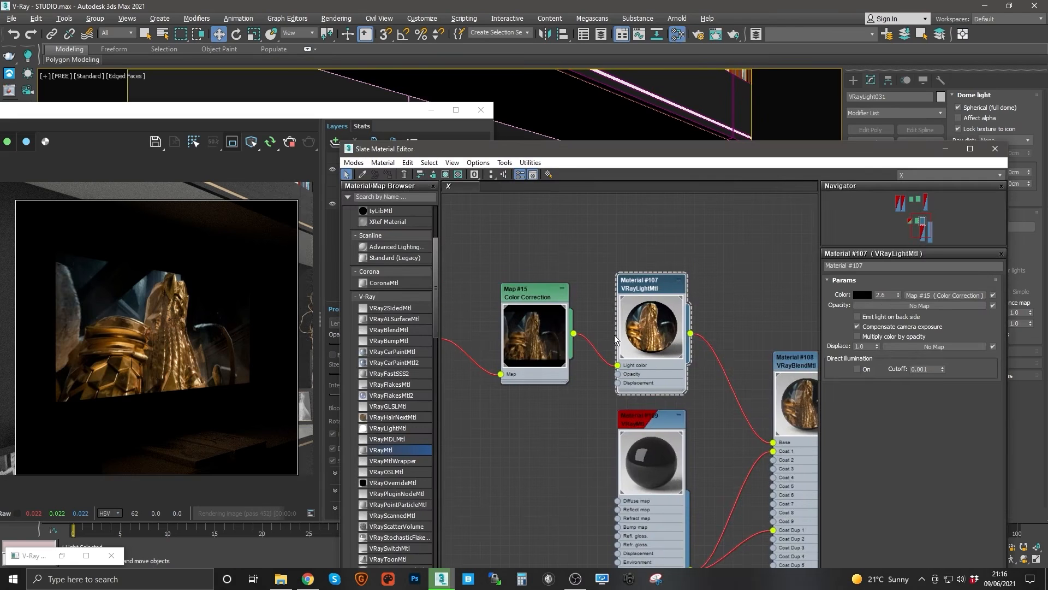
middle_drag(597, 299, 578, 452)
scroll(577, 452, down, 5)
middle_drag(636, 323, 631, 371)
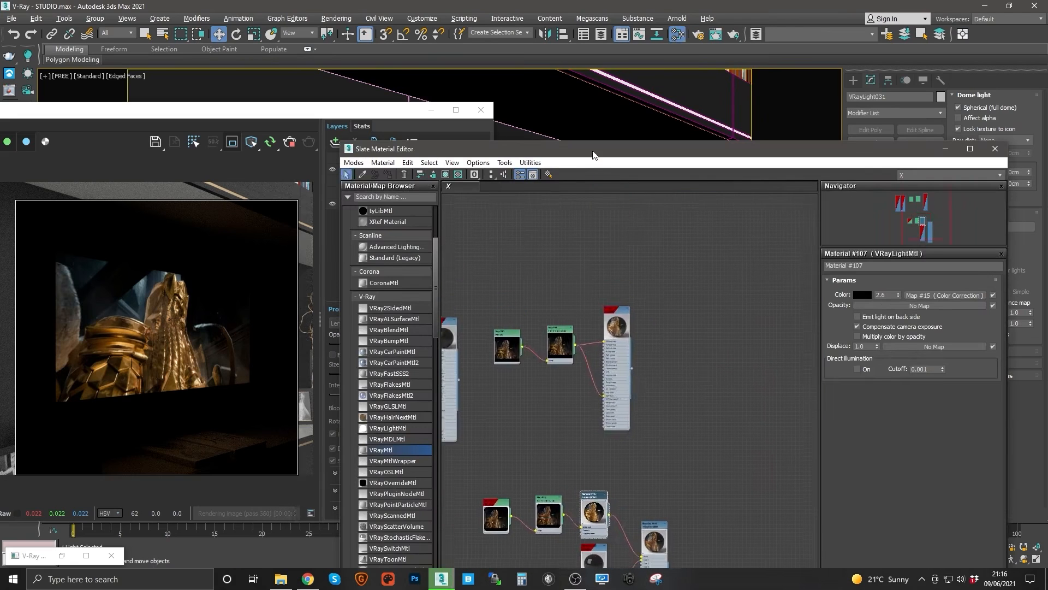
drag(592, 151, 614, 164)
click(564, 269)
click(613, 328)
double_click(611, 331)
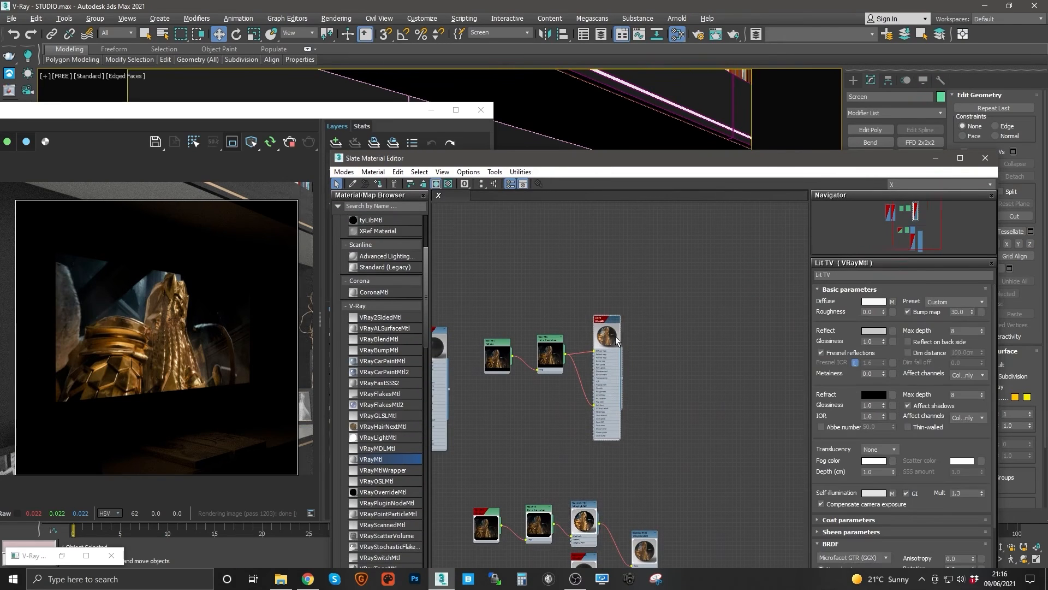
scroll(616, 339, up, 4)
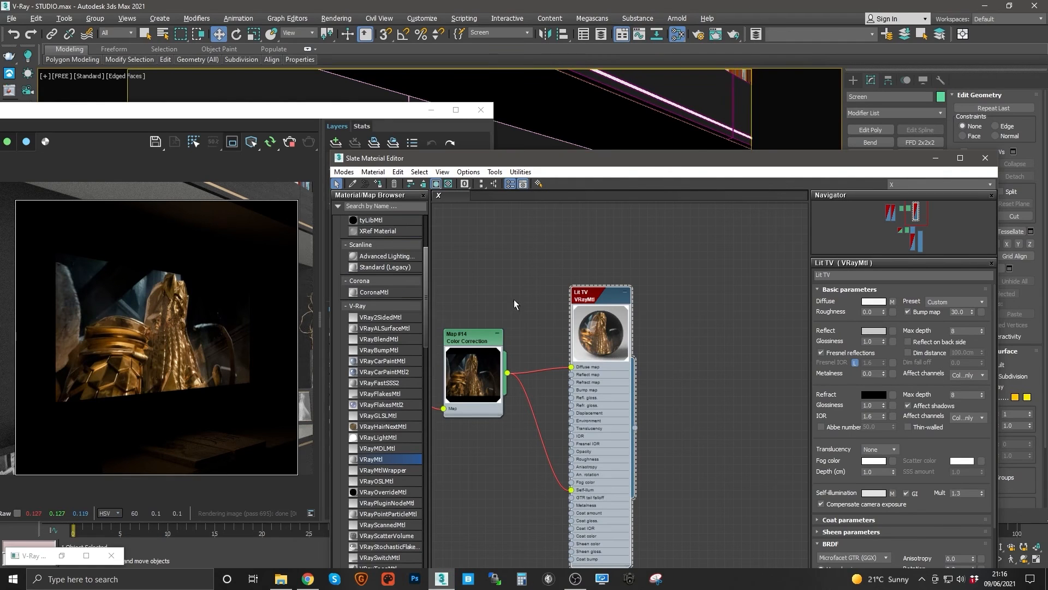
drag(601, 166, 606, 53)
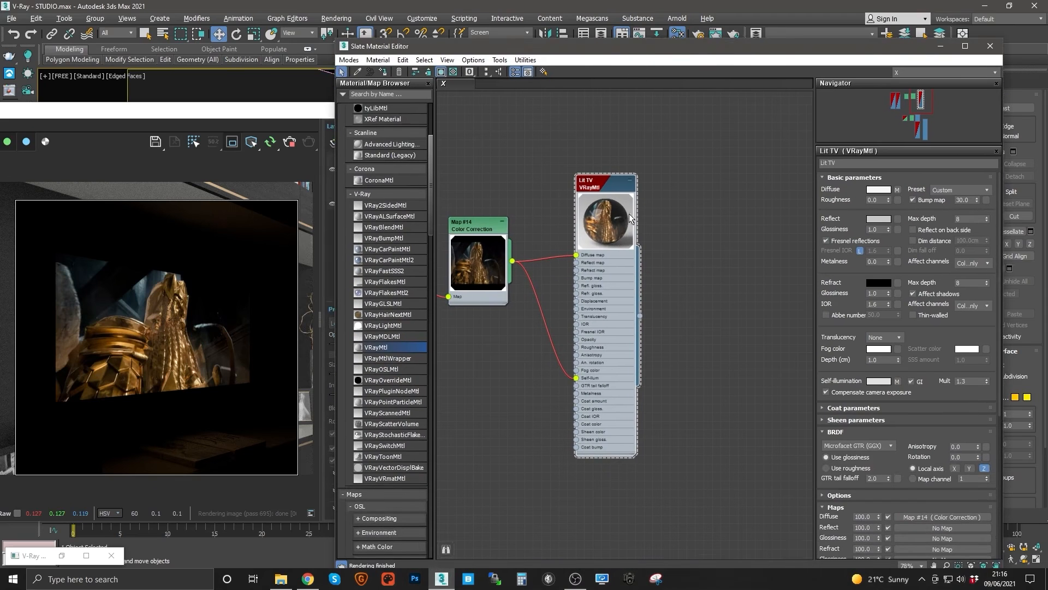
Assign the VRayBlendMtl to the TV screen, reposition the frame buffer to compare the render, and open the VRayLightMtl parameters
middle_drag(513, 432, 609, 110)
middle_drag(758, 371, 640, 289)
double_click(664, 262)
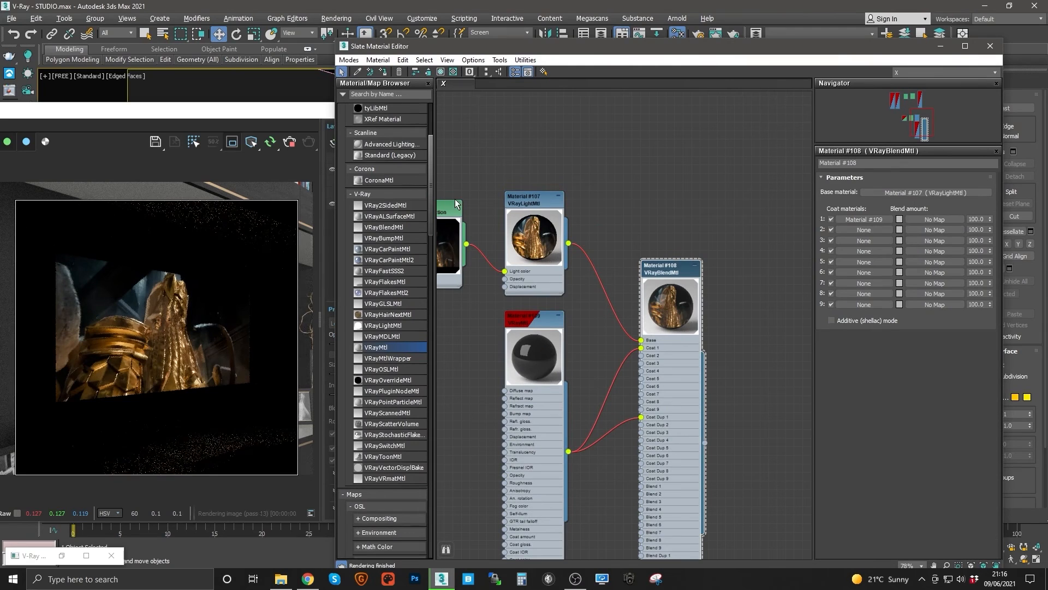
scroll(693, 245, down, 5)
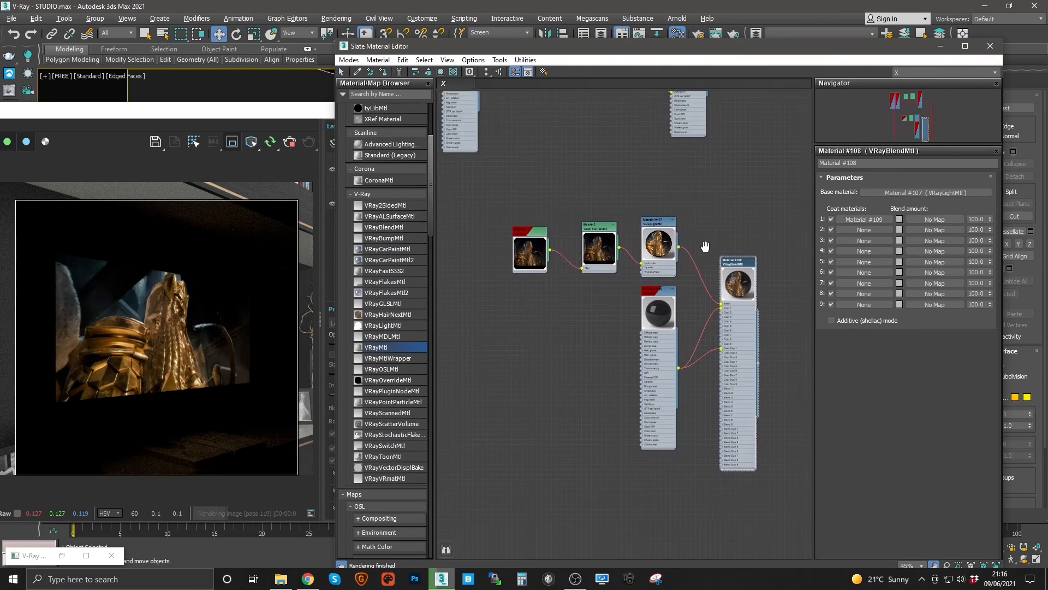
scroll(575, 299, up, 2)
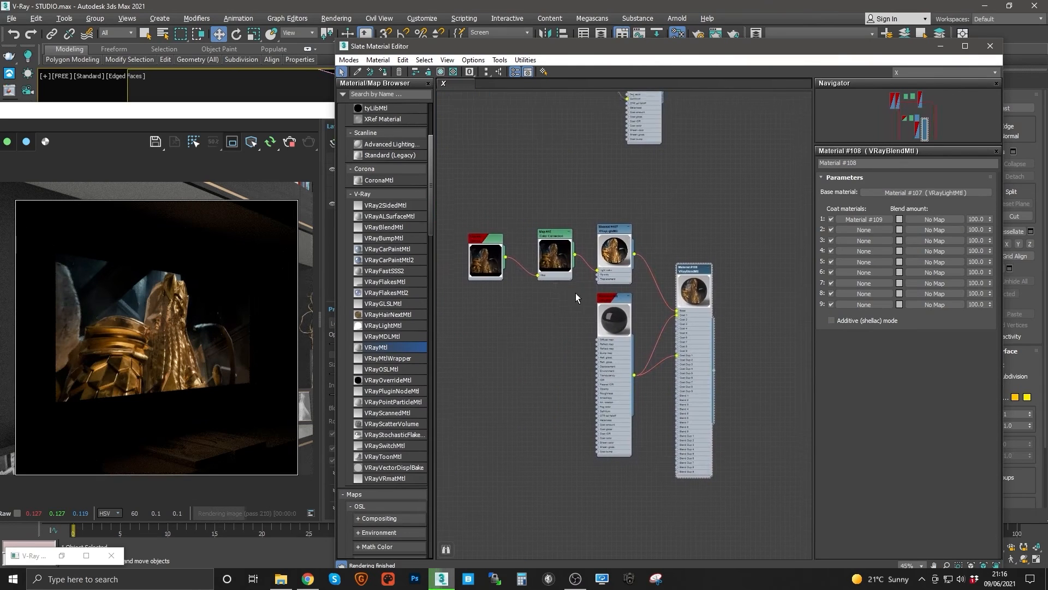
mouse_move(570, 296)
middle_down()
mouse_move(587, 297)
mouse_move(578, 313)
middle_up()
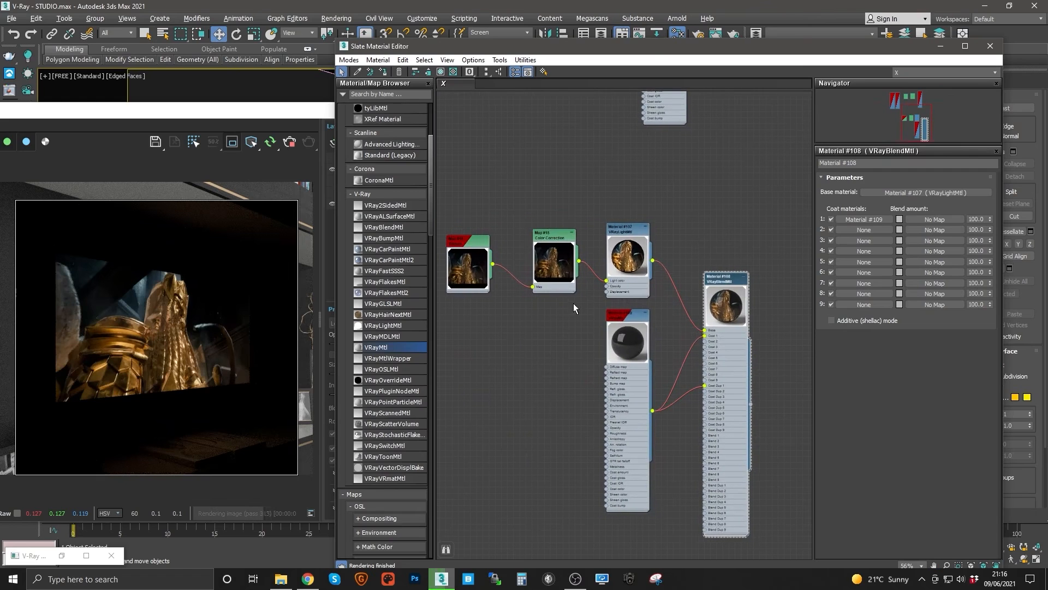
middle_drag(609, 183, 640, 261)
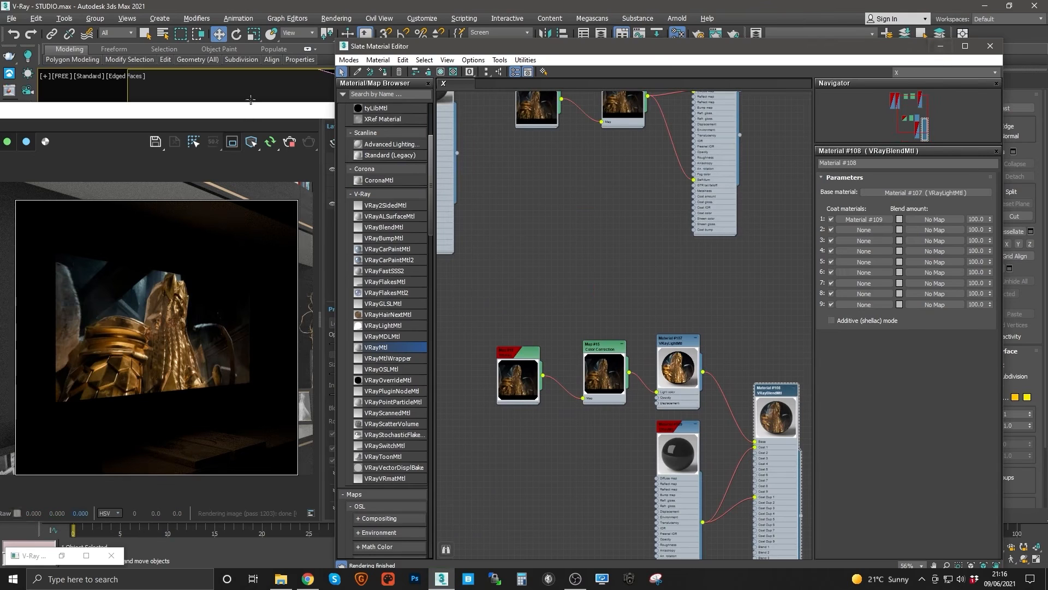
drag(245, 112, 312, 106)
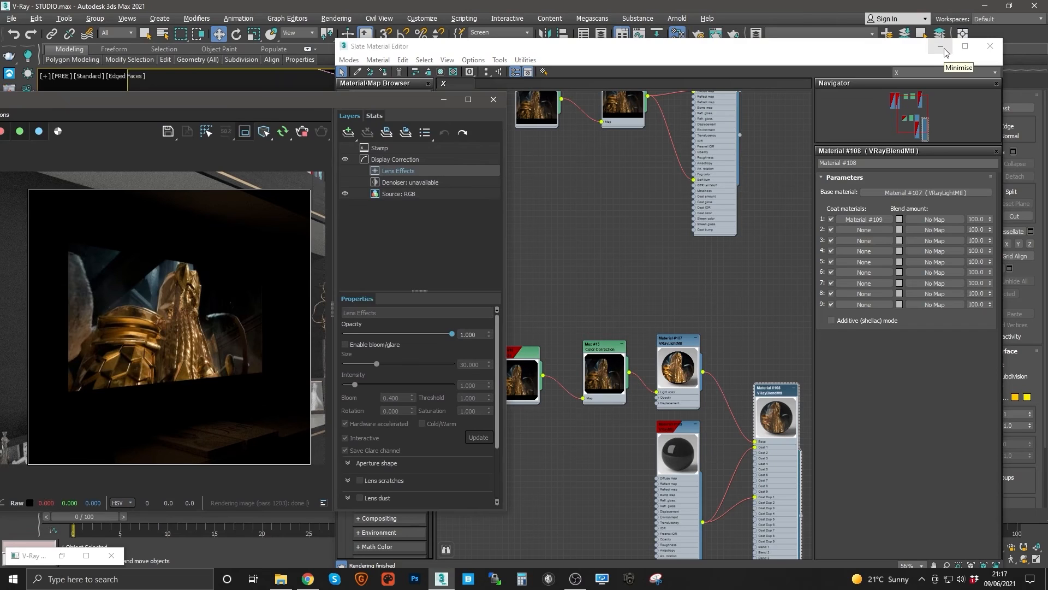
click(681, 349)
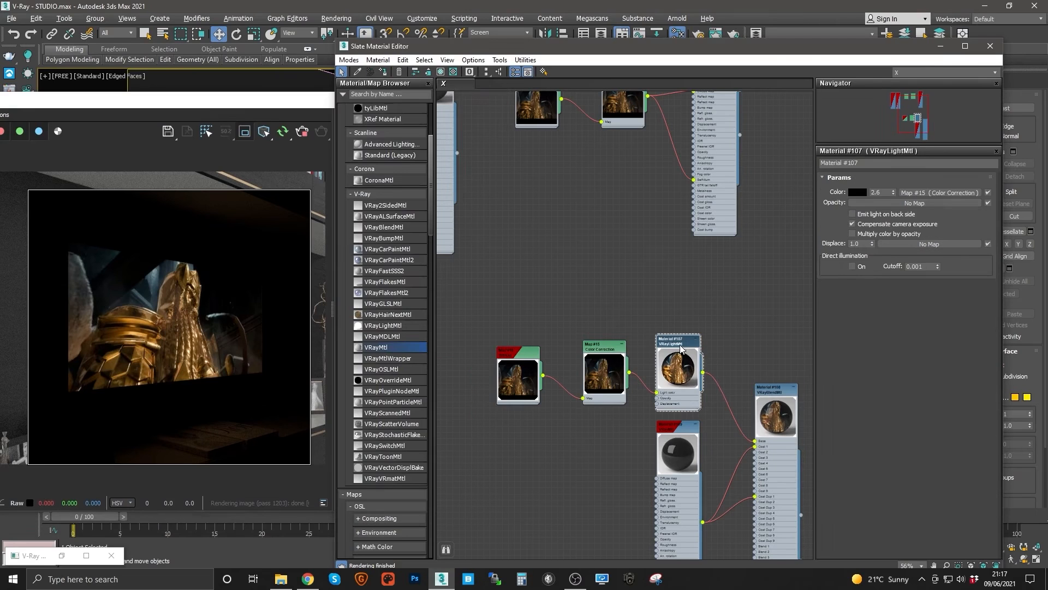
Minimise the material editor and turn off Generate GI for the TV screen in its V-Ray object properties
click(940, 46)
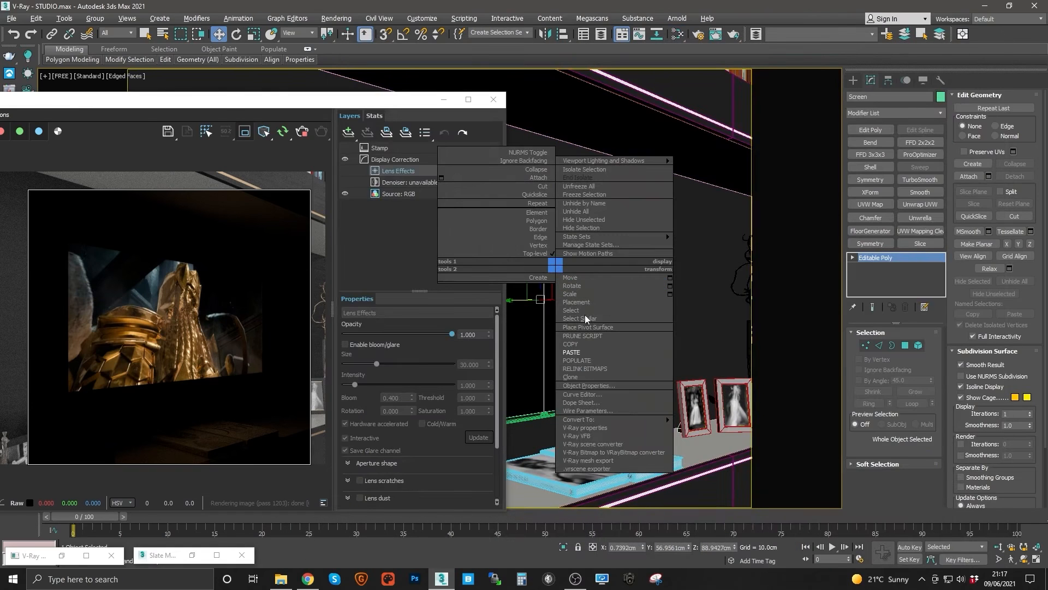
right_click(531, 321)
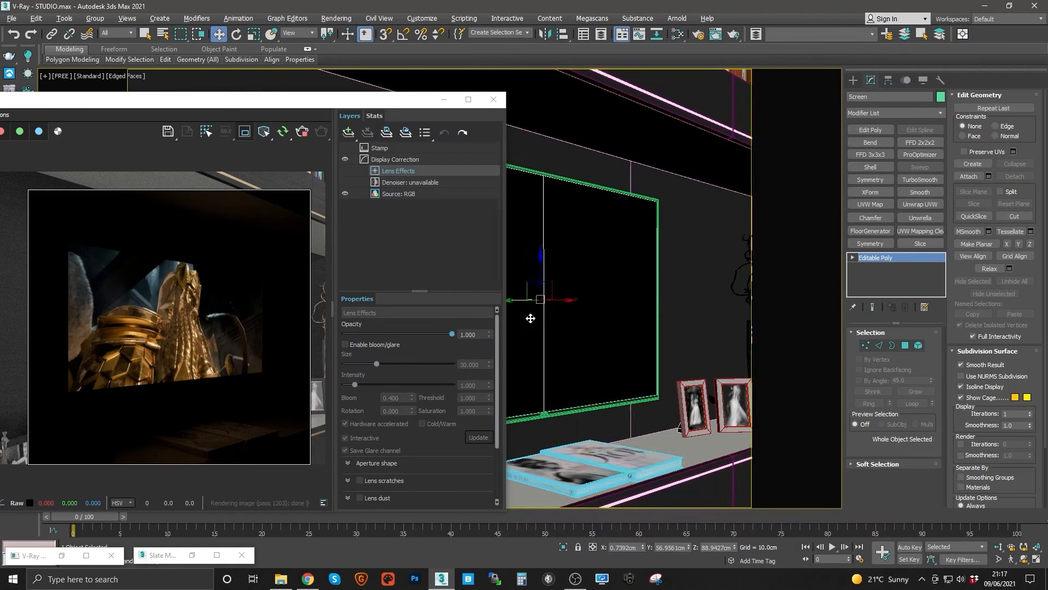
right_click(528, 315)
click(560, 477)
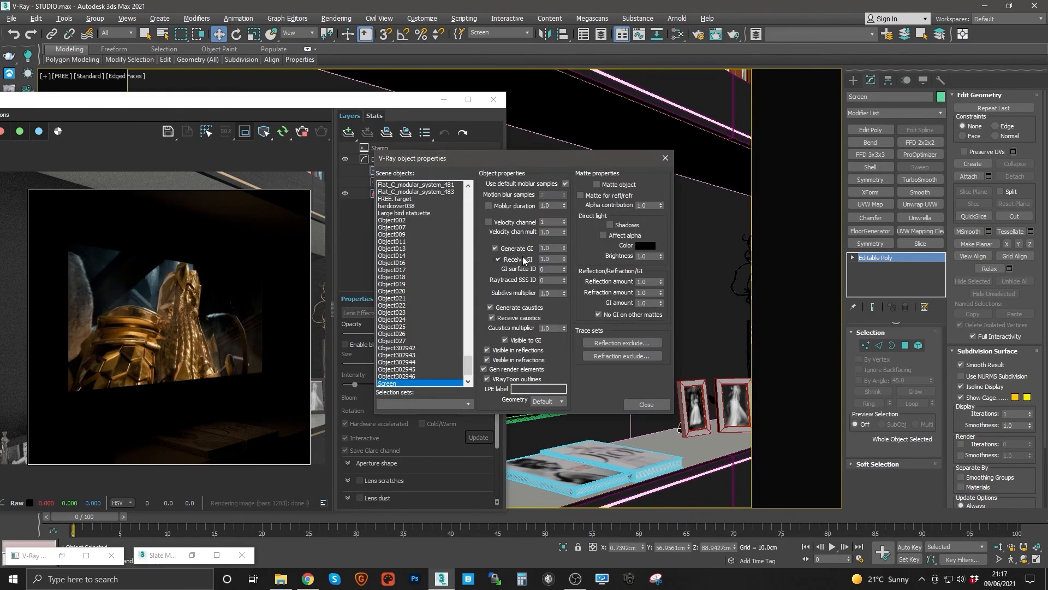
click(495, 248)
click(498, 258)
click(647, 404)
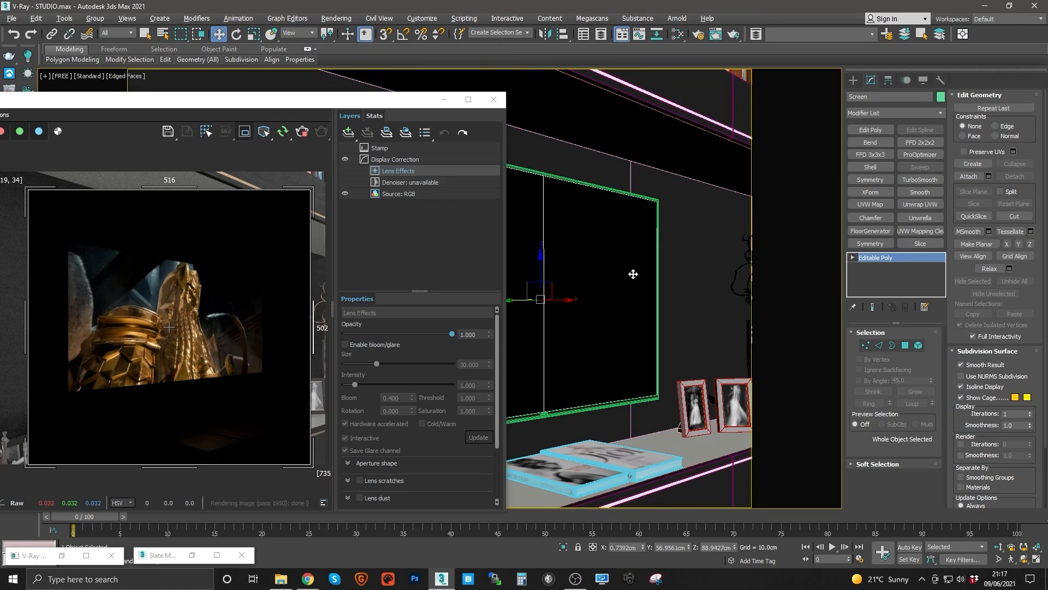
Assign the Lit TV VRayMtl to the TV screen, inspect the rendered image up close, and minimise the material editor
click(677, 35)
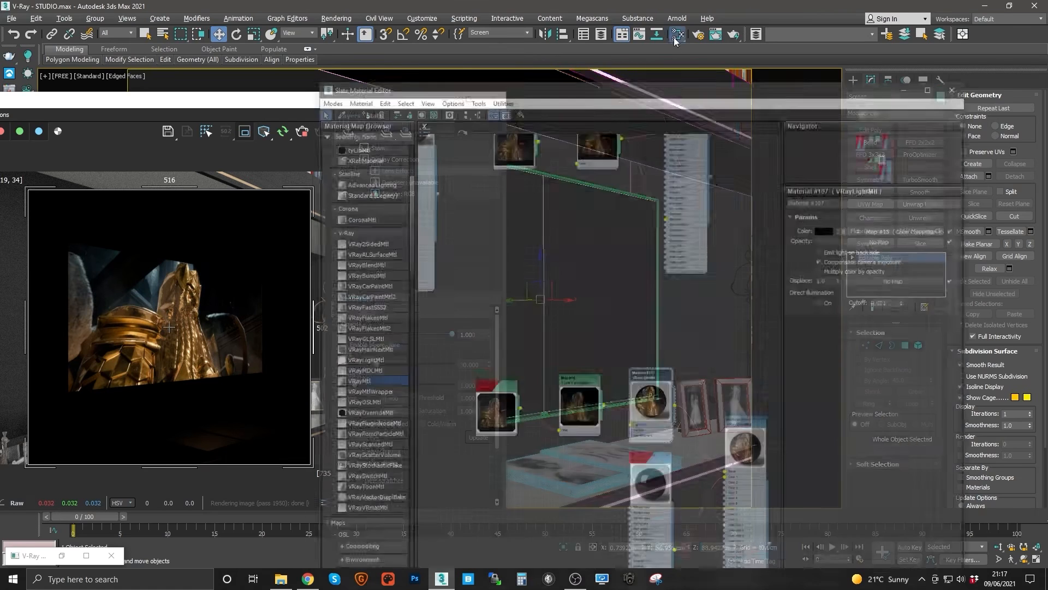
middle_drag(733, 168, 694, 327)
double_click(681, 197)
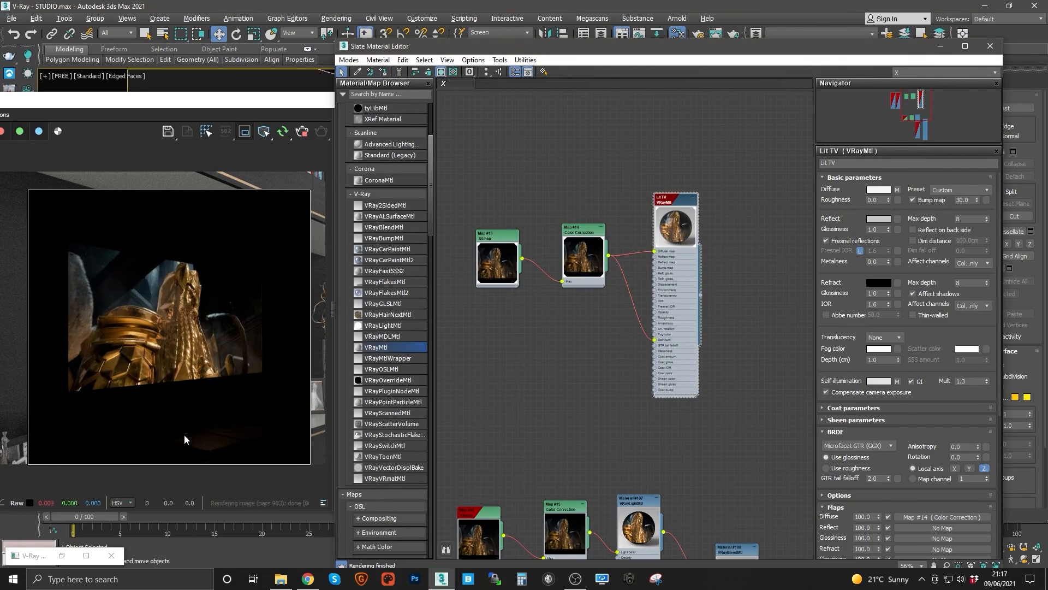
scroll(215, 205, up, 2)
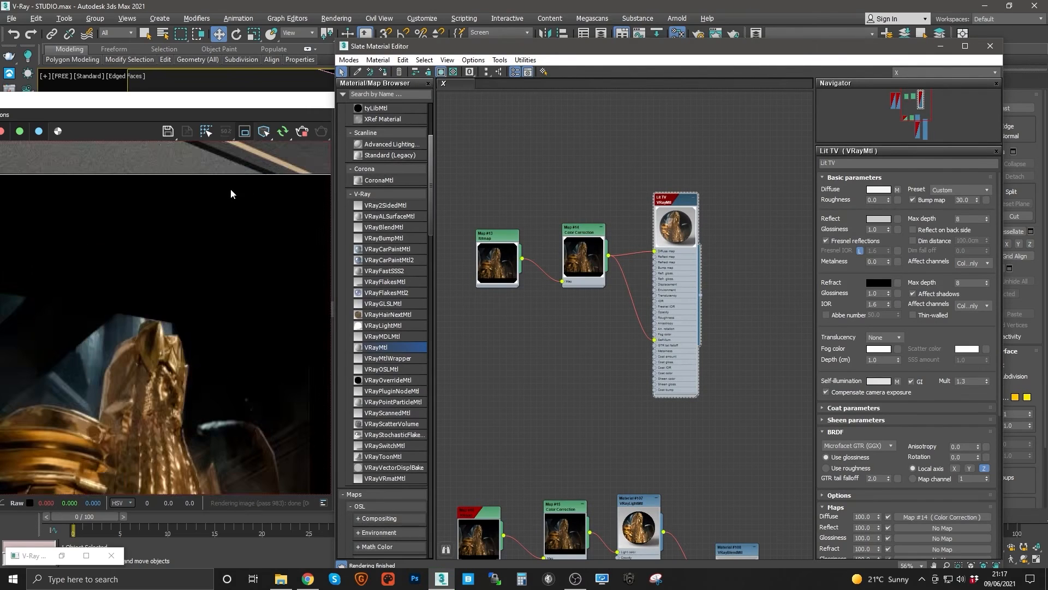
scroll(230, 194, down, 3)
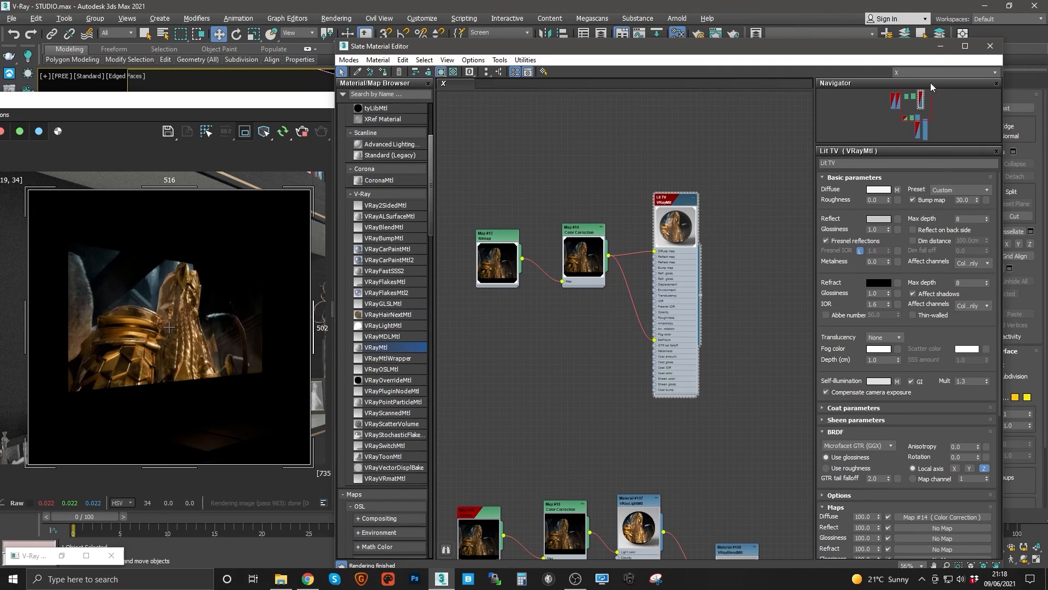
middle_drag(742, 192, 774, 157)
click(941, 48)
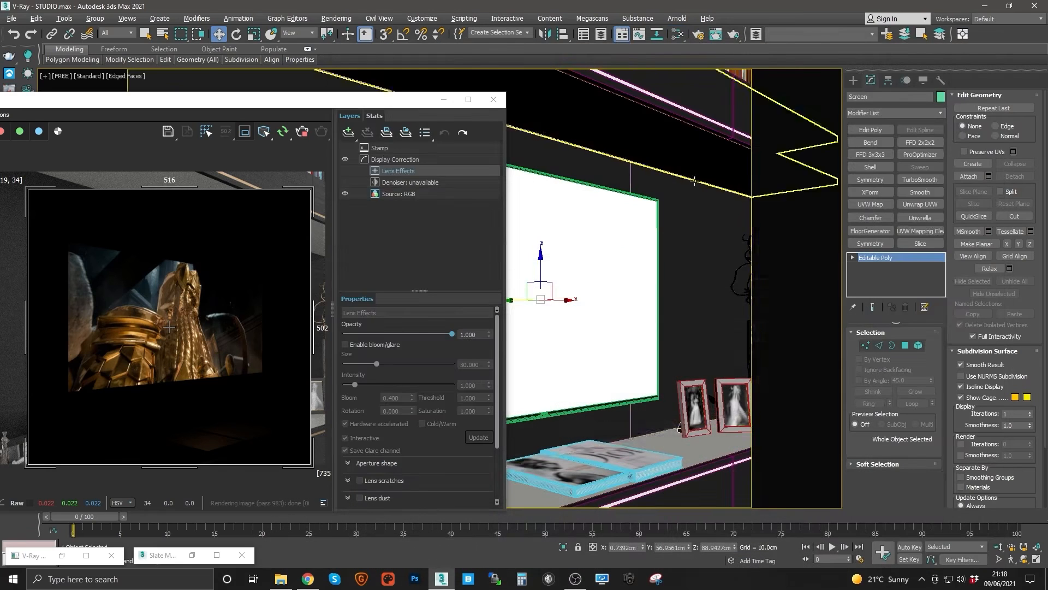
Re-enable Generate GI in the TV screen's V-Ray object properties to compare the render, and switch it off again
right_click(584, 323)
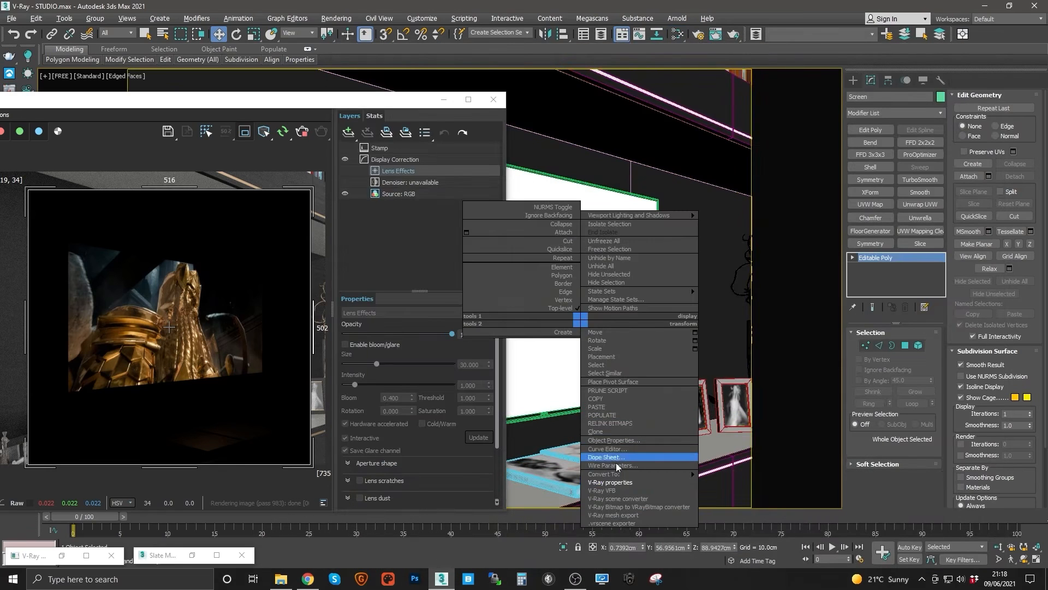
click(628, 480)
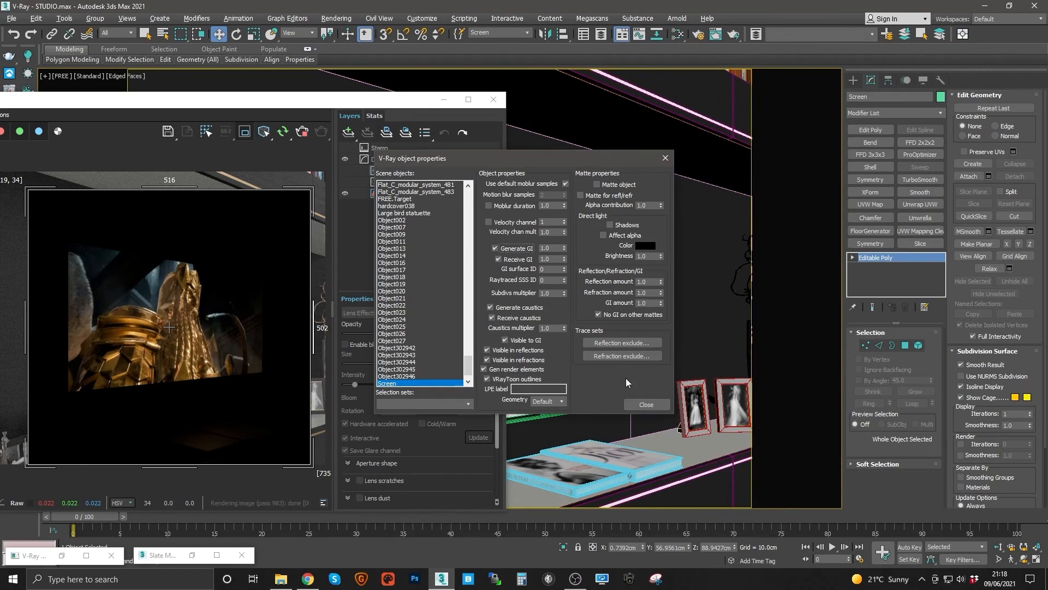
click(645, 404)
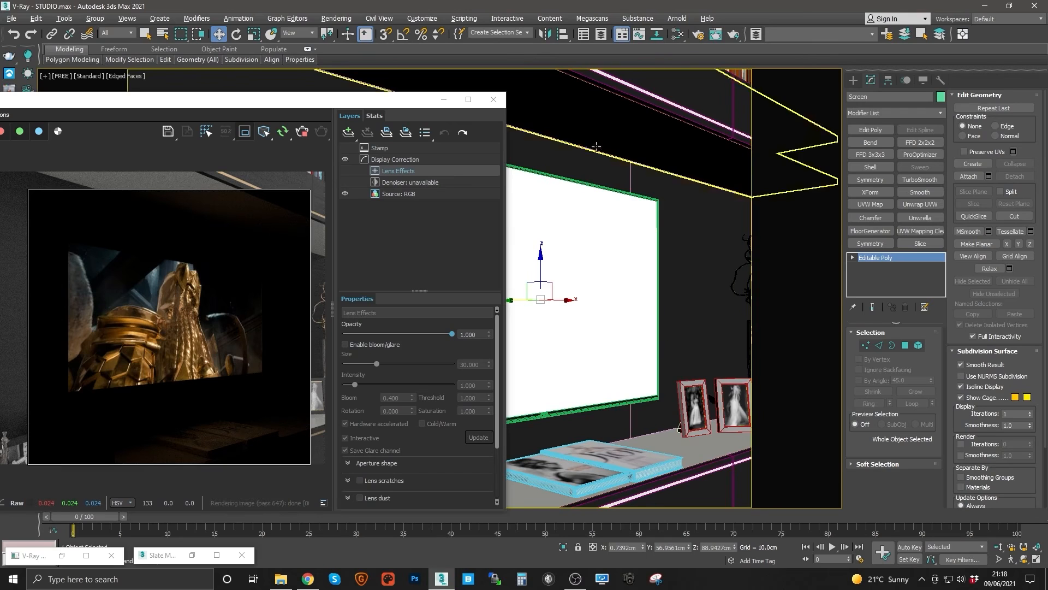
right_click(574, 231)
click(603, 391)
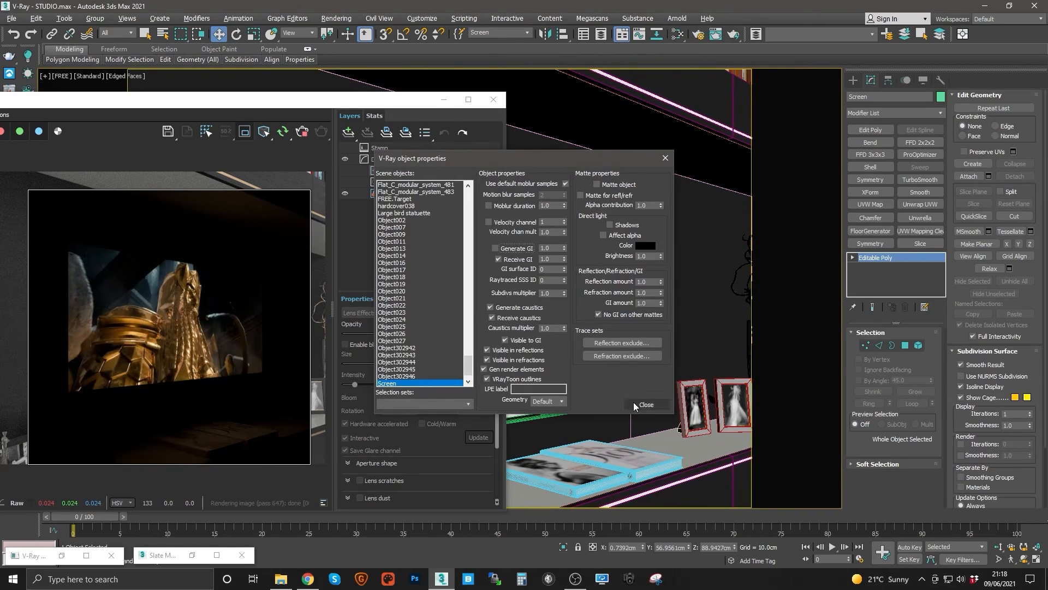
click(634, 403)
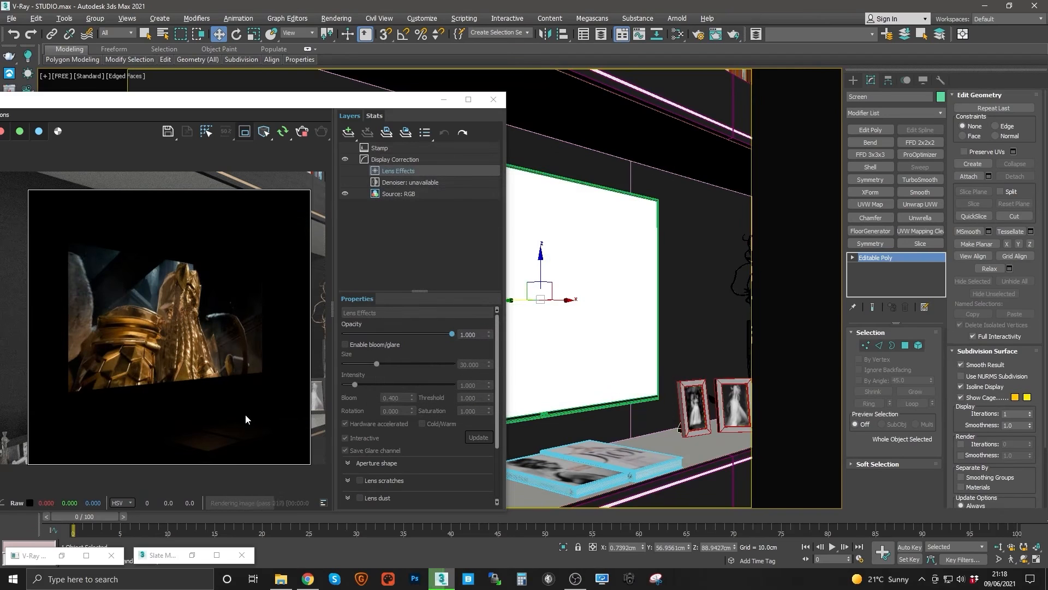
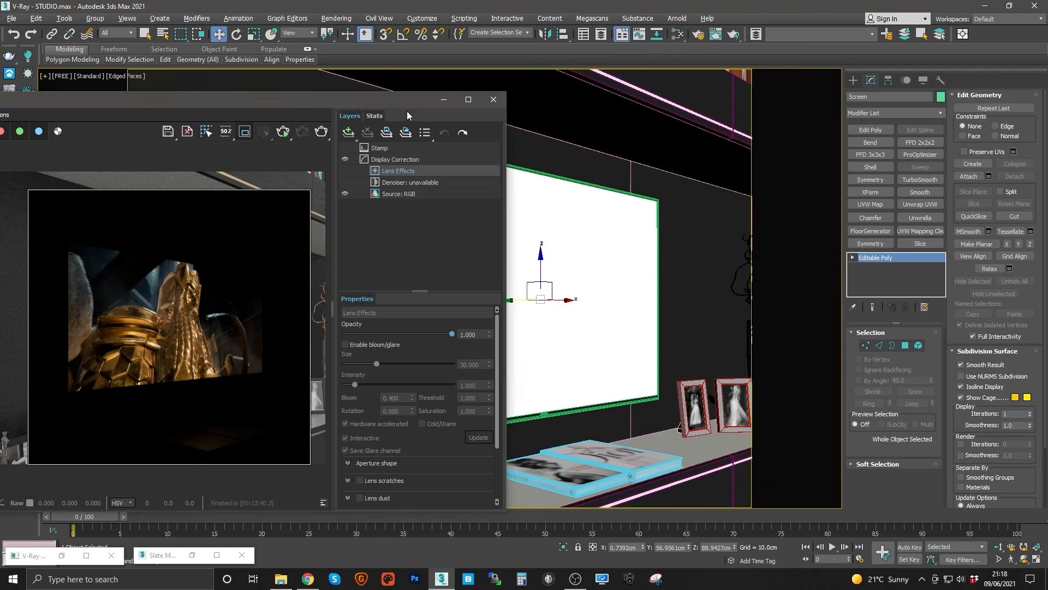
Minimise the frame buffer and select the VRayLight030 plane light in wireframe display, returning to shaded display
click(444, 99)
key(F3)
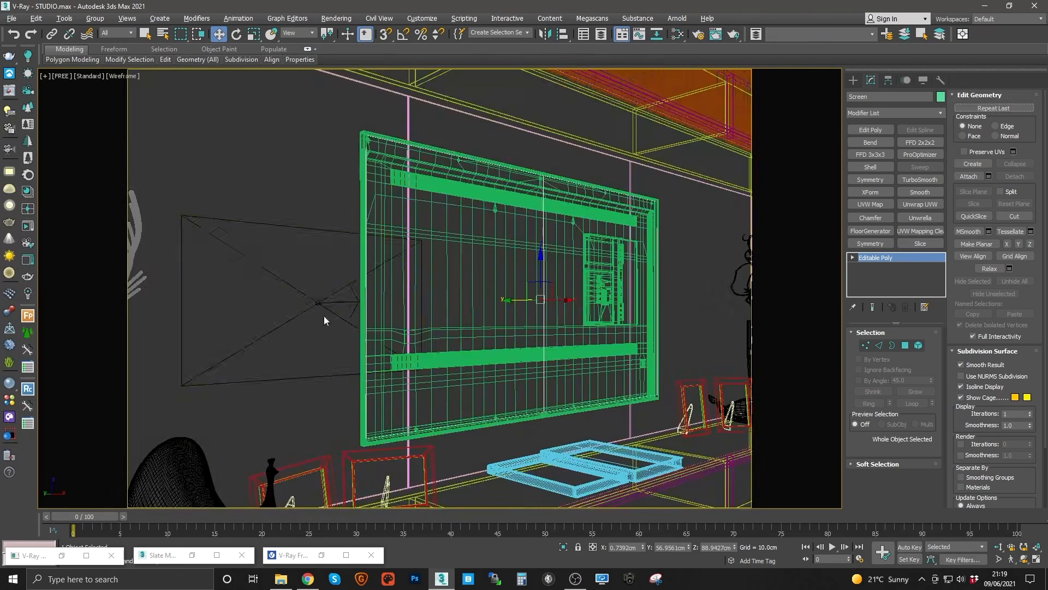
click(323, 315)
key(F3)
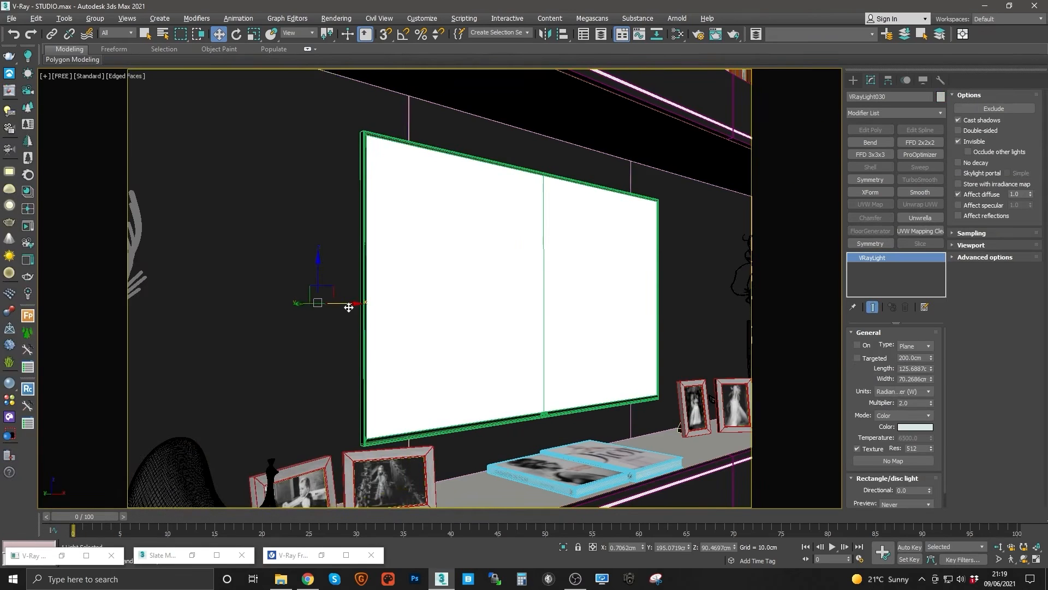
Isolate the plane light with the screen in perspective and move it along Y to about 54 cm, just in front of the screen
key(p)
key(z)
alt+middle_drag(379, 289, 398, 323)
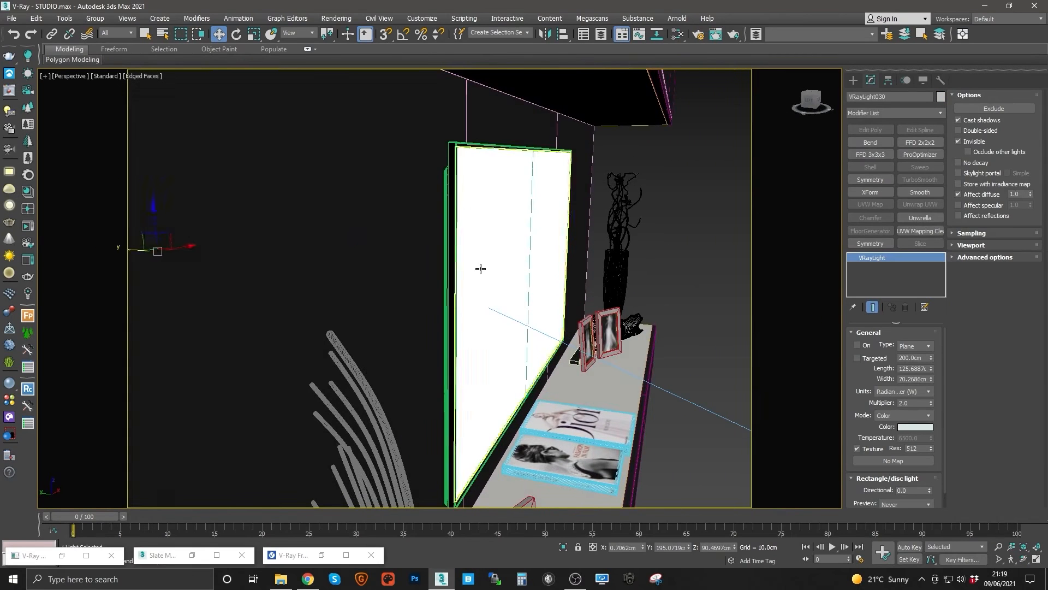
alt+middle_drag(480, 269, 393, 240)
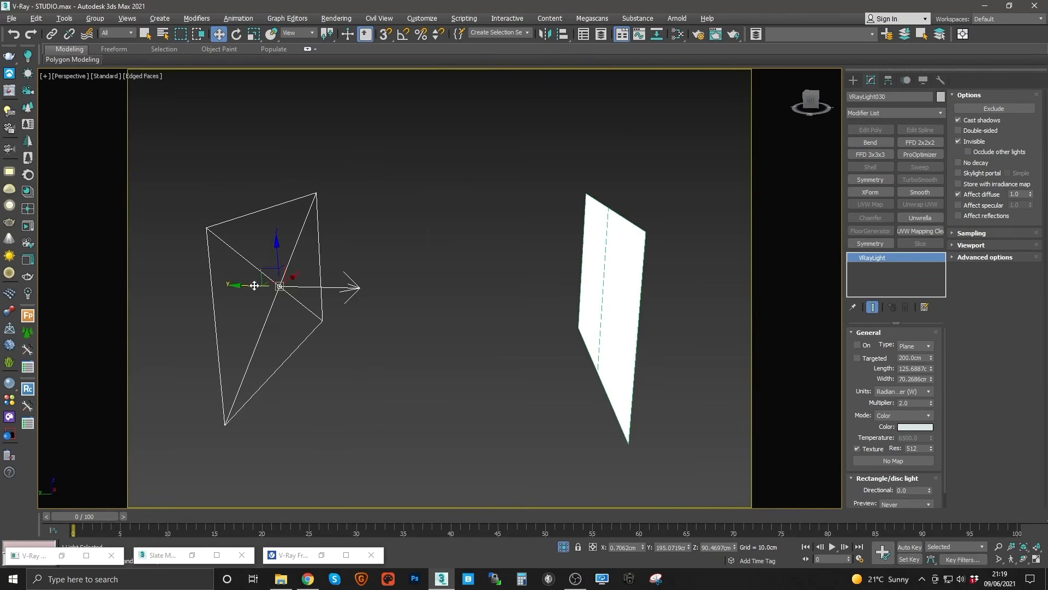
drag(253, 284, 579, 314)
alt+middle_drag(578, 314, 620, 288)
Fine-tune the plane light from the top view to Y about 55.5 cm, closer to the screen, and return to the unisolated camera view
key(t)
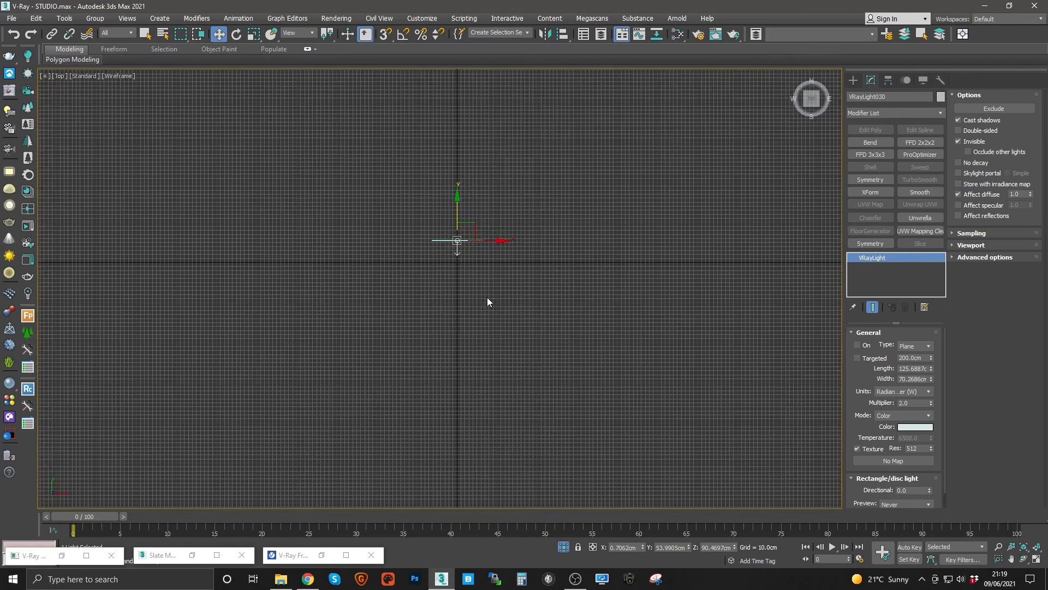
scroll(480, 235, up, 4)
scroll(464, 240, up, 5)
scroll(528, 315, up, 4)
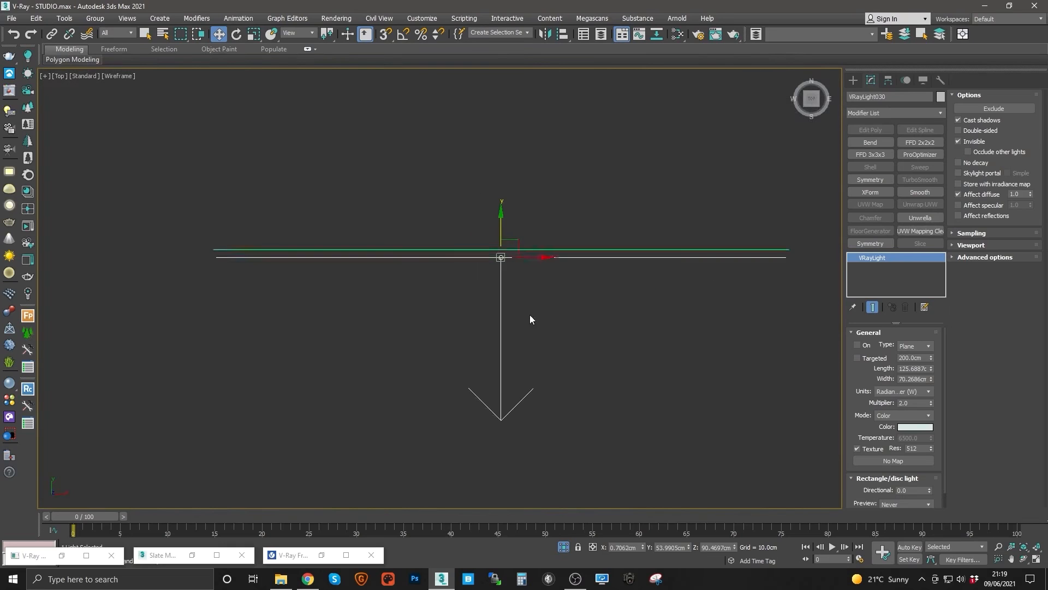
scroll(492, 218, up, 8)
drag(498, 206, 499, 164)
key(p)
key(alt+q)
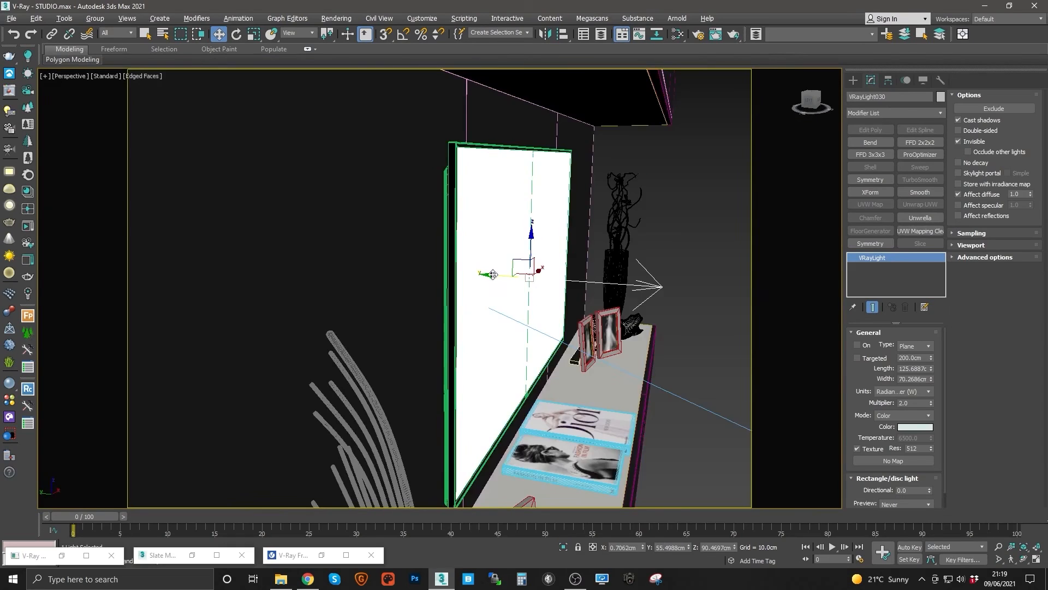
alt+middle_drag(490, 271, 461, 264)
key(c)
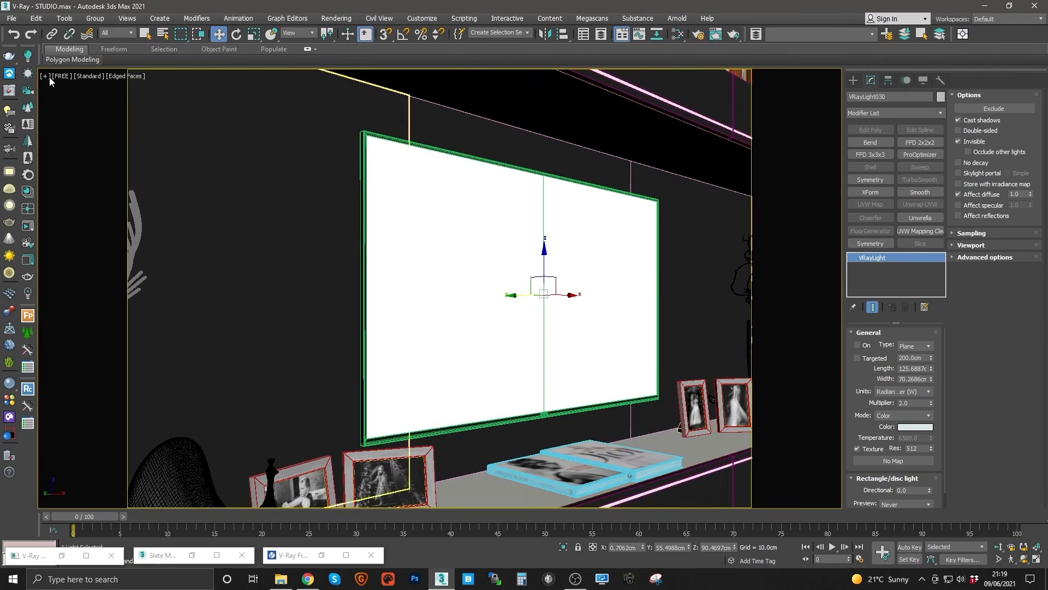
Start an interactive render from the frame buffer, set the plane light's multiplier to 1.0 and switch the light on
click(10, 92)
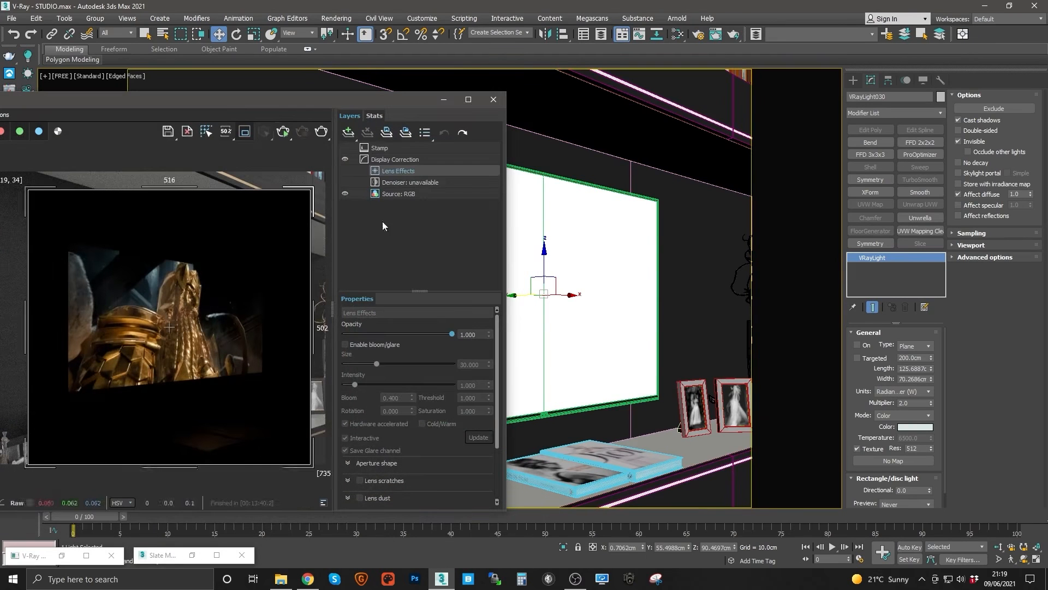
click(283, 132)
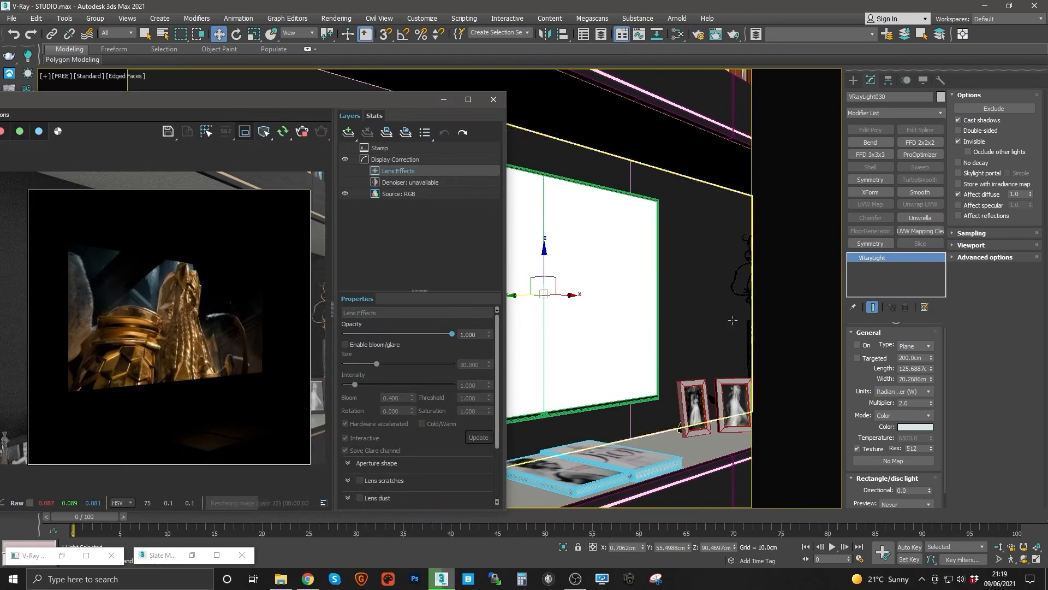
double_click(918, 403)
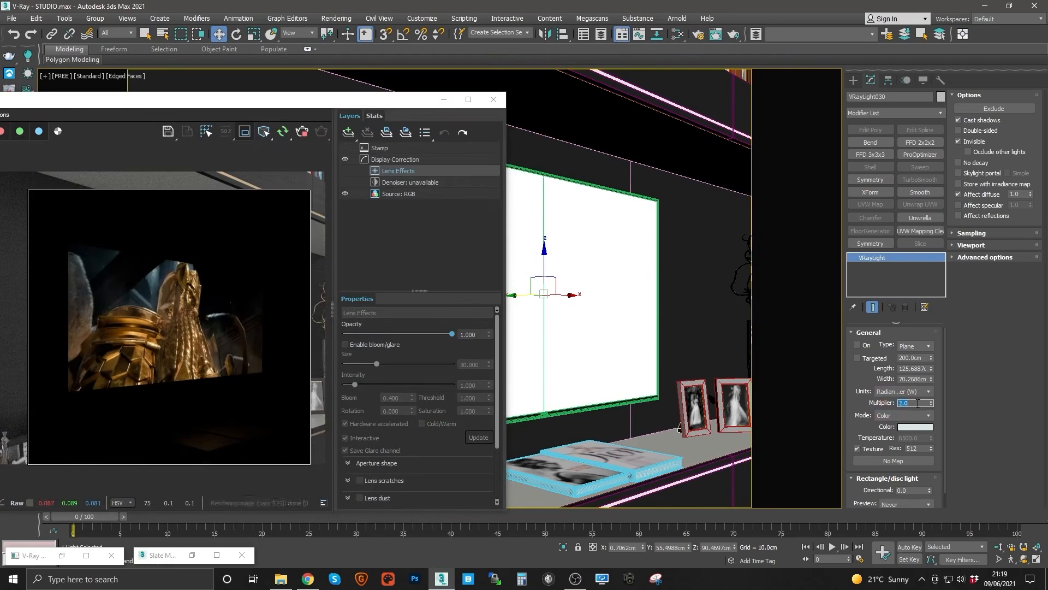
key(Return)
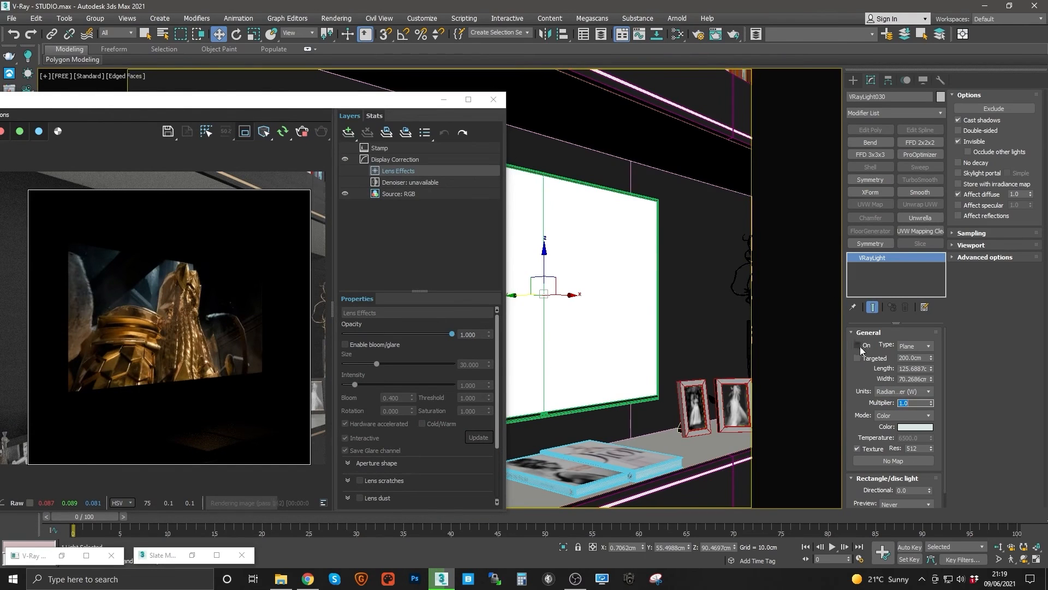
click(857, 345)
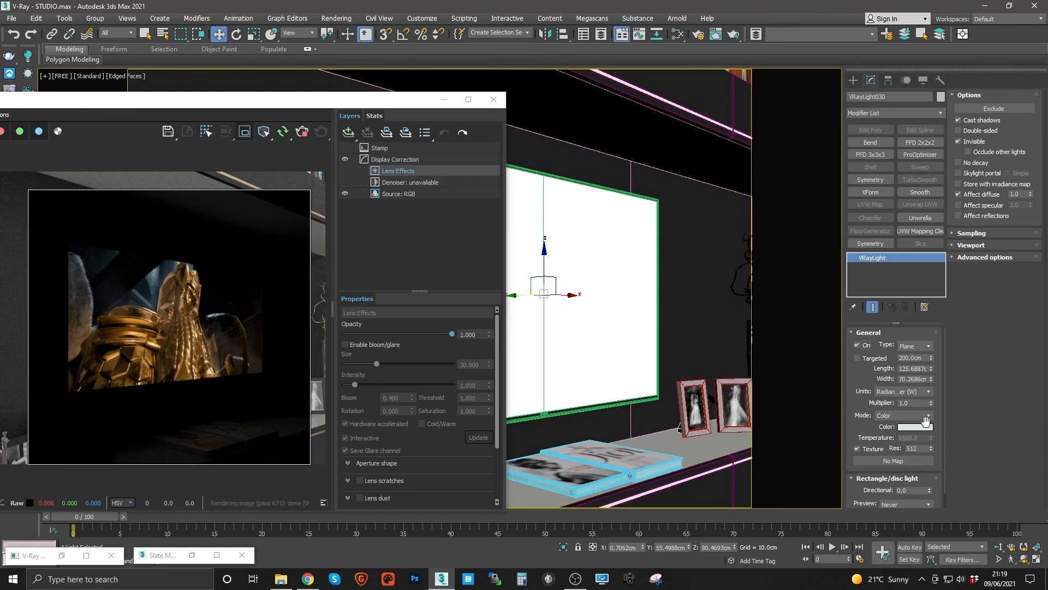
Sample a golden colour from the rendered TV image as the plane light's colour
click(915, 427)
click(227, 166)
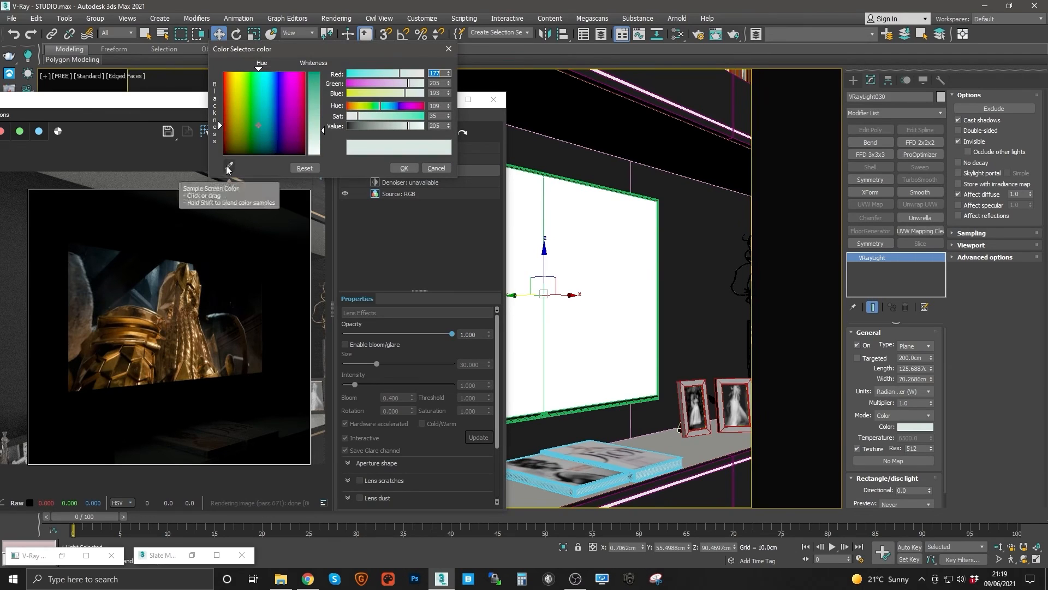
click(190, 355)
click(189, 353)
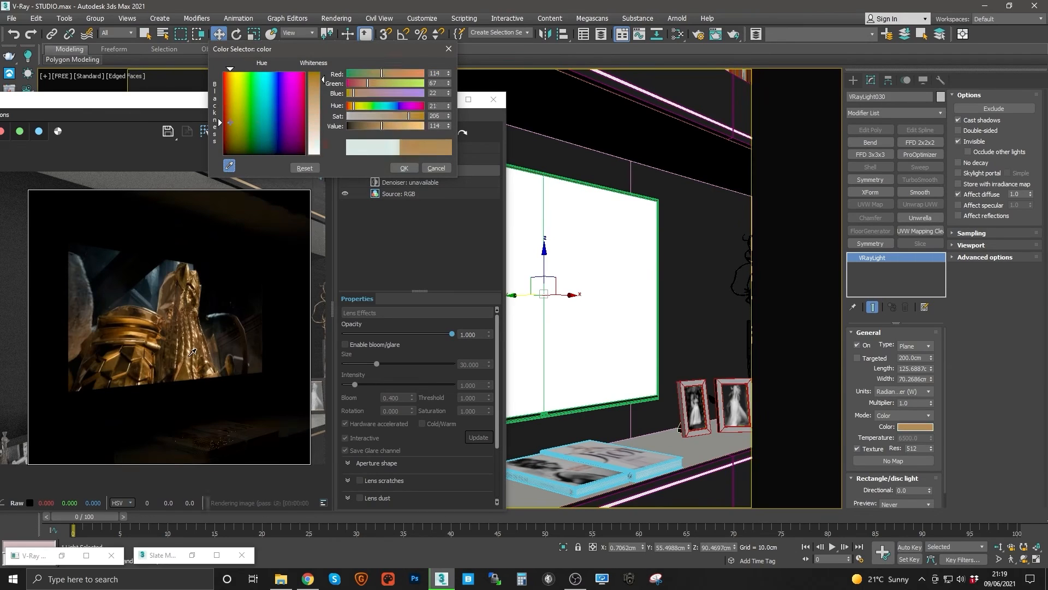
click(190, 352)
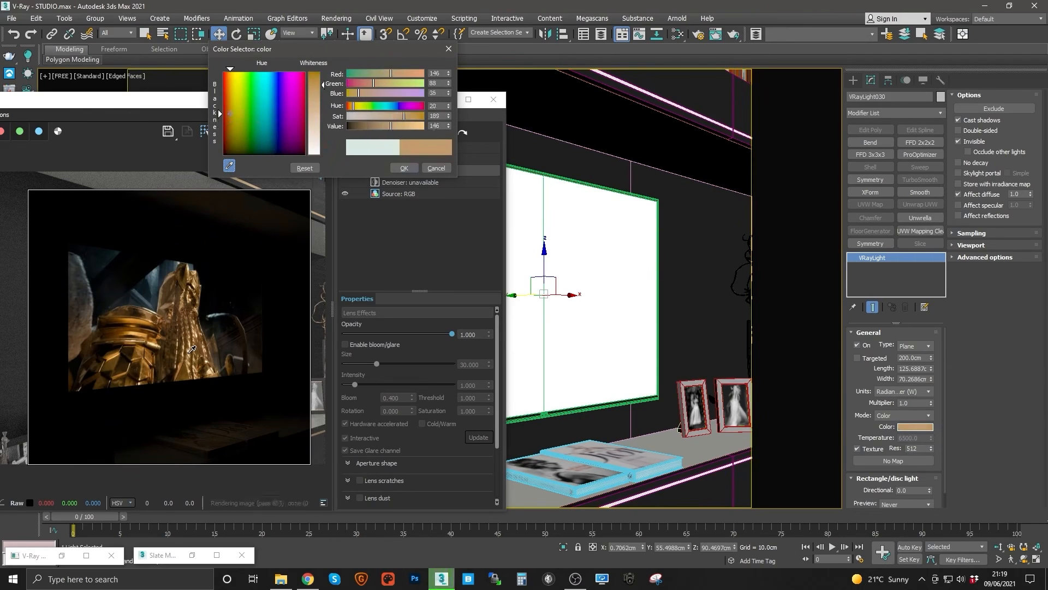
click(189, 352)
right_click(189, 353)
Adjust the light colour to hue 31, saturation 137 and value 188, and accept it
drag(367, 123, 399, 126)
click(386, 116)
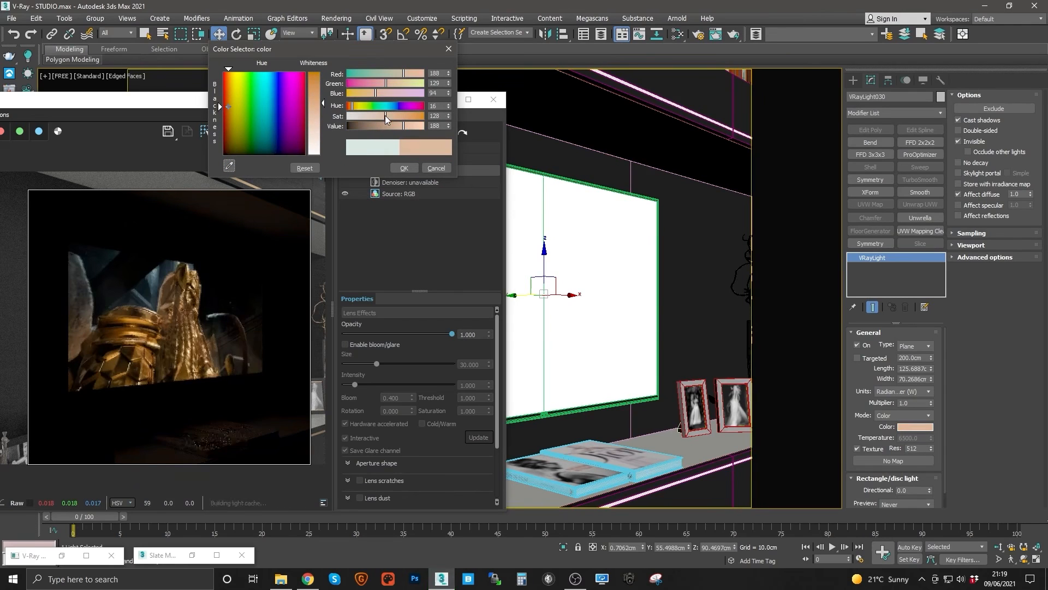
click(355, 105)
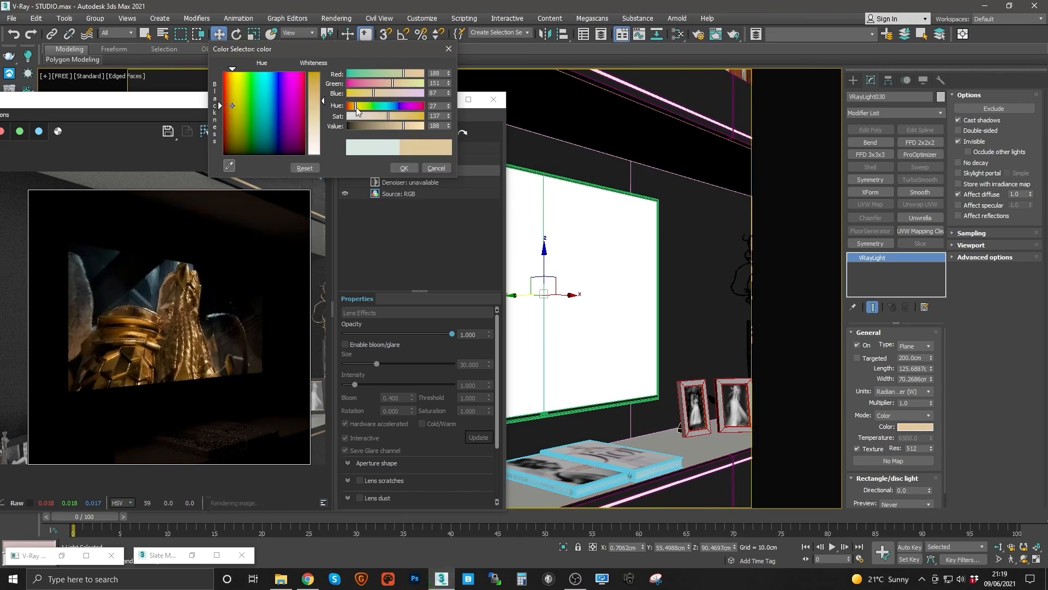
click(357, 106)
click(403, 168)
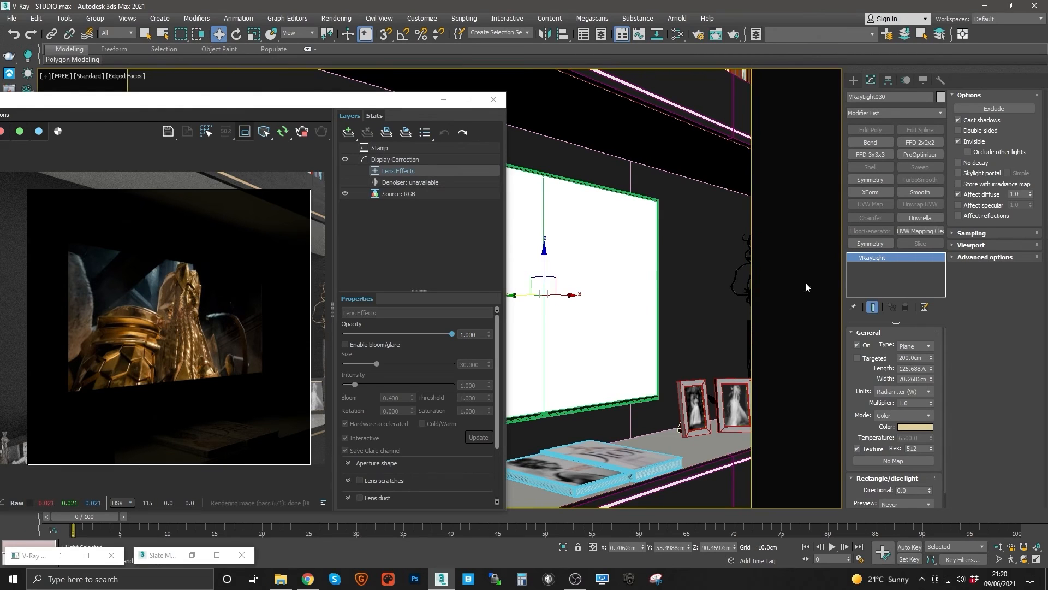
click(959, 142)
click(959, 142)
click(961, 218)
click(959, 215)
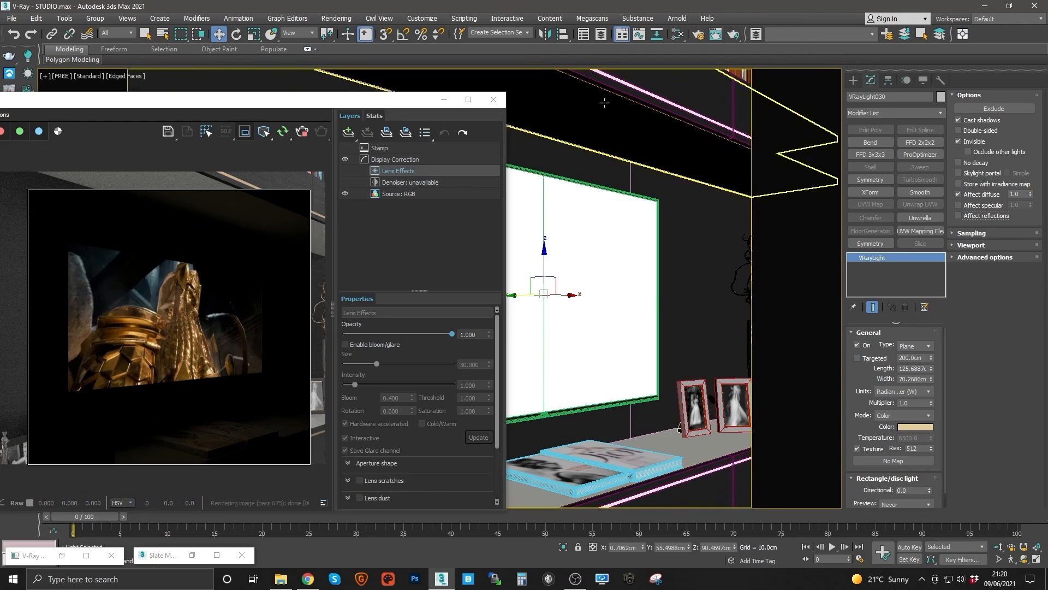
Select the LS_HDRI selection set and switch on its dome light
click(525, 32)
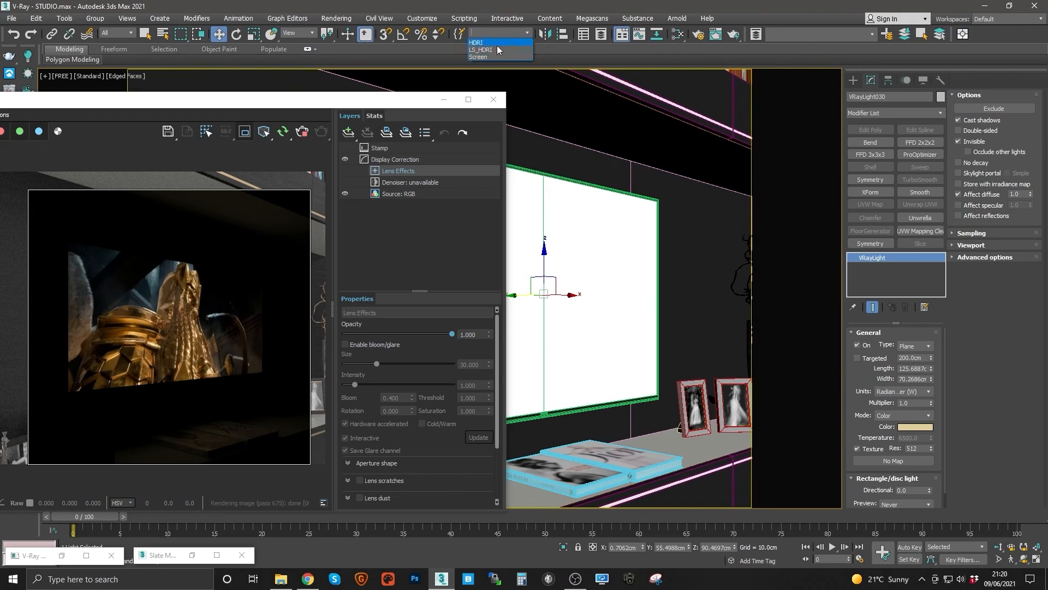
click(483, 50)
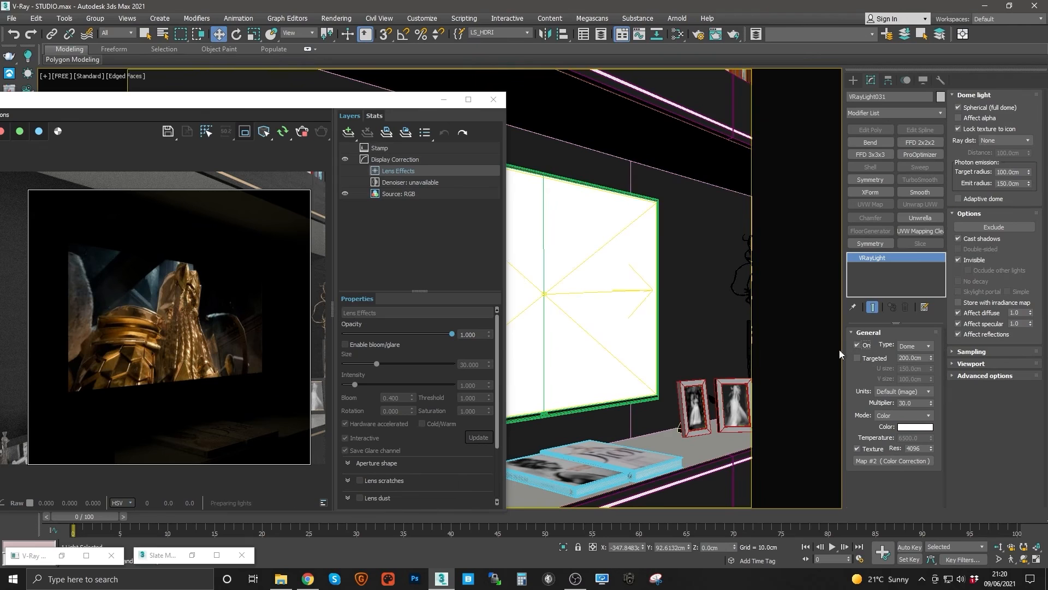
click(857, 345)
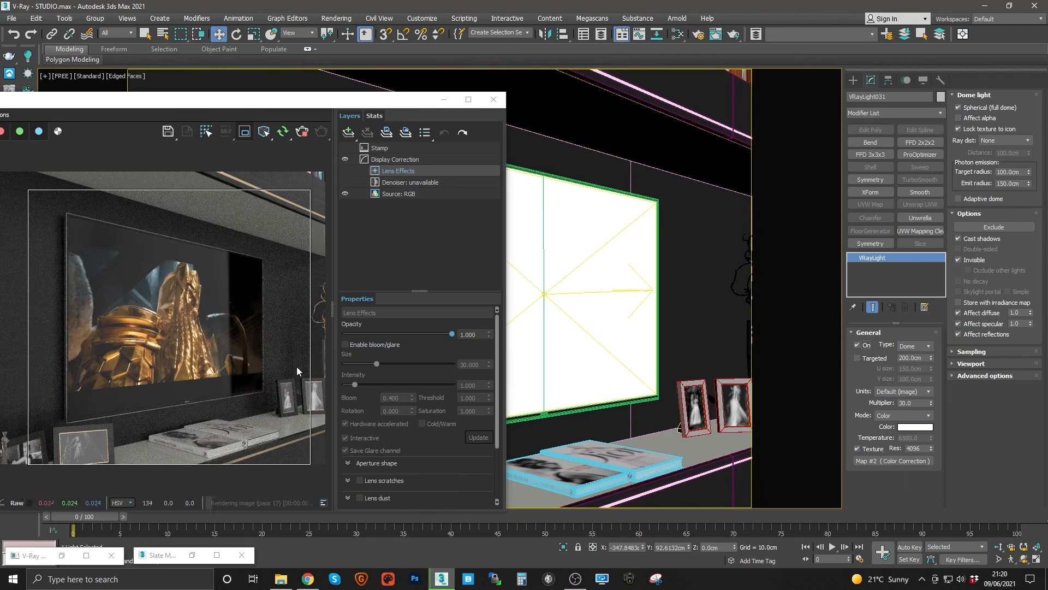
Select the plane light in front of the TV screen using wireframe display, and return to shaded display
click(526, 34)
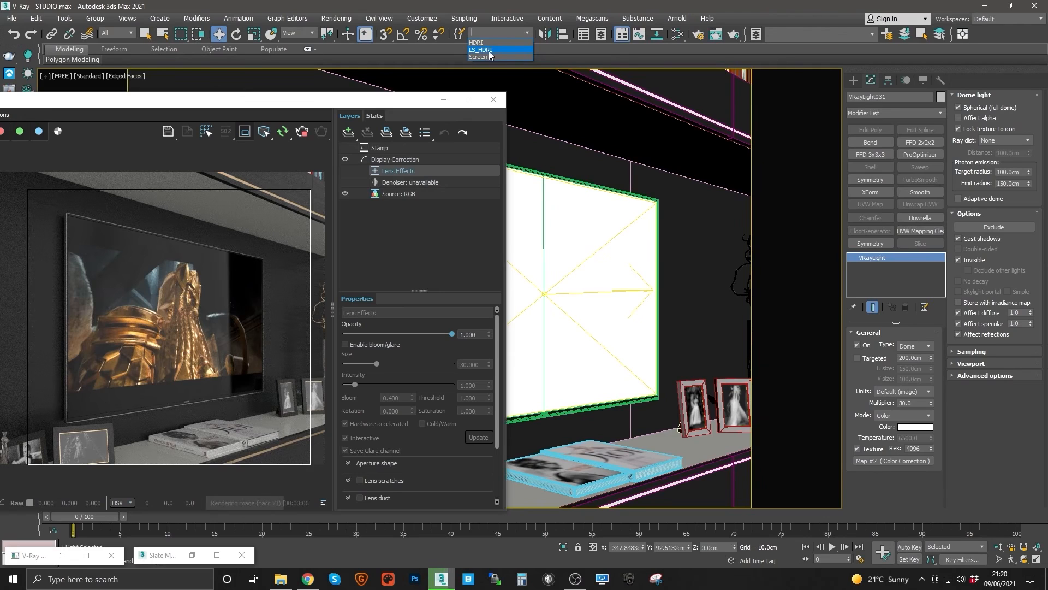
click(582, 150)
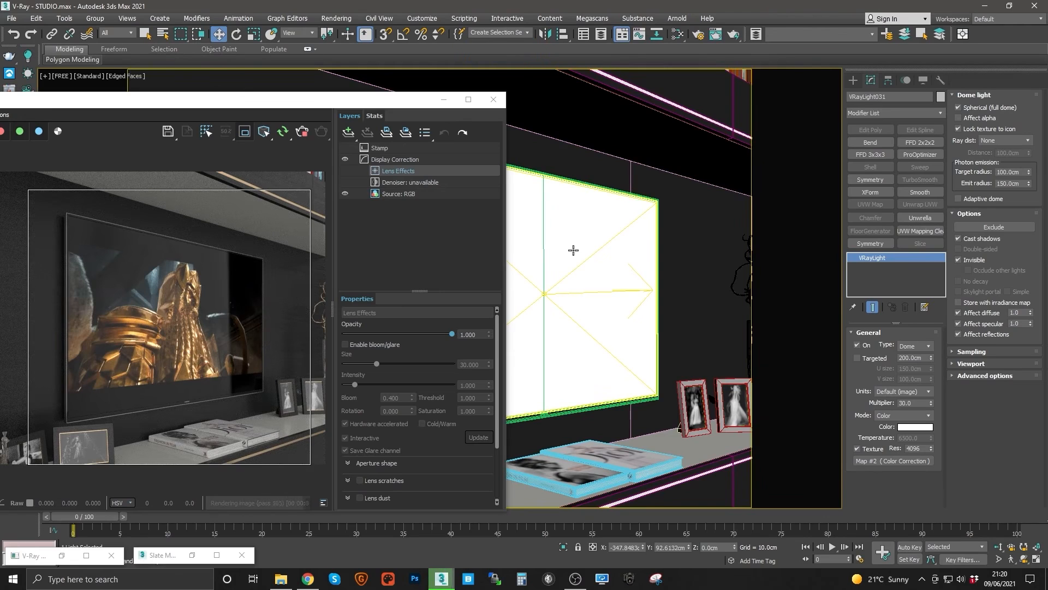
key(F3)
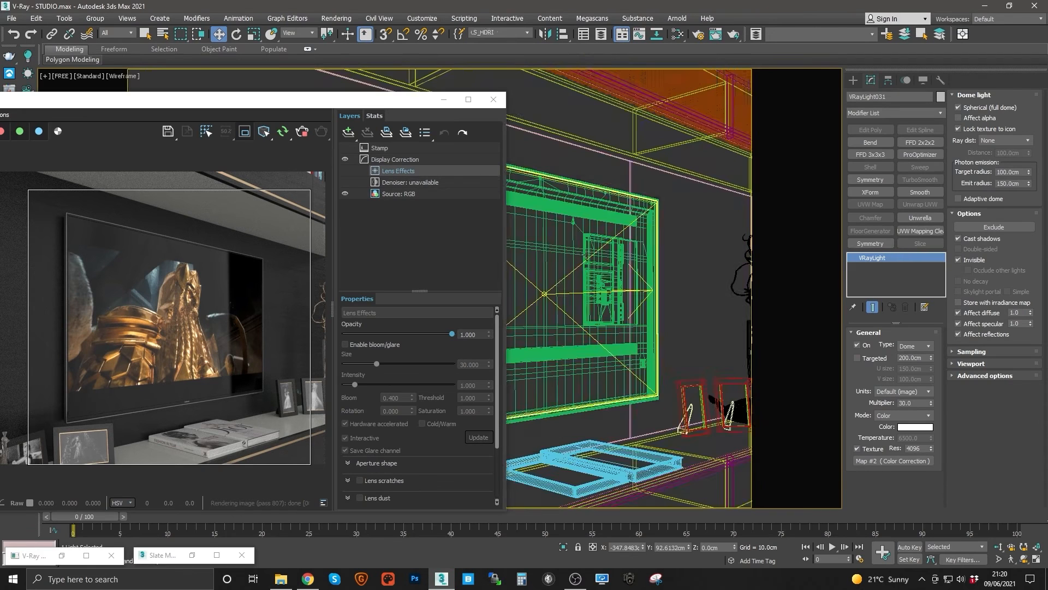
click(560, 282)
key(F3)
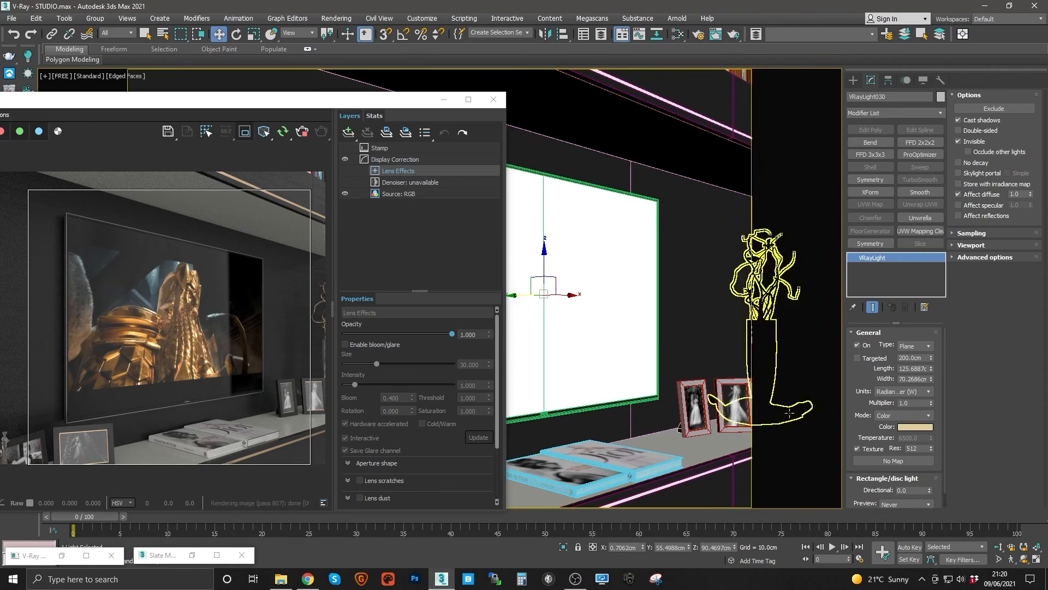
Set the plane light's multiplier to 5 and brighten its yellowish colour
click(913, 403)
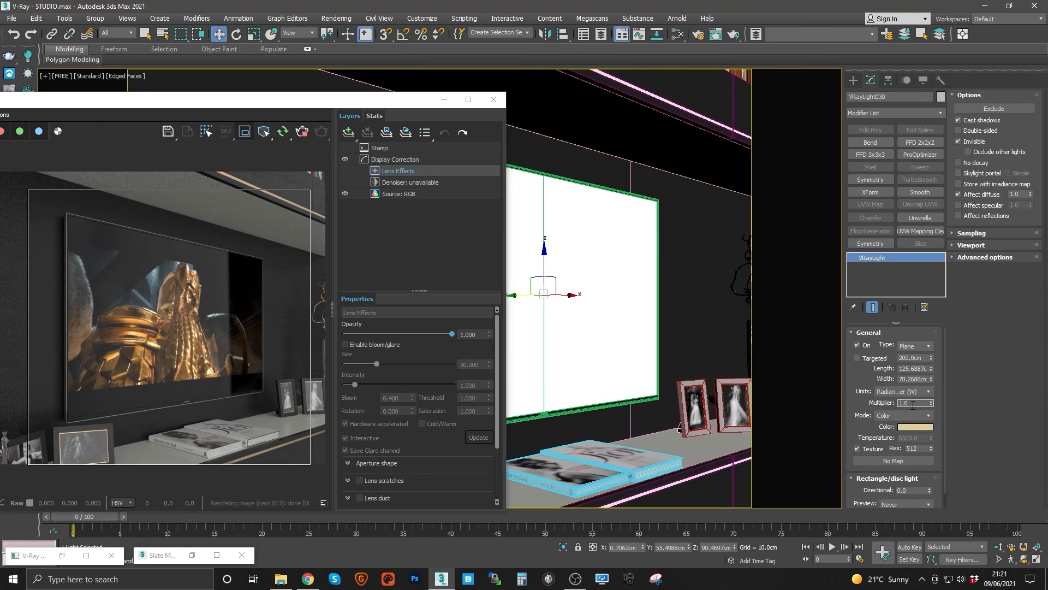
text(5)
key(Return)
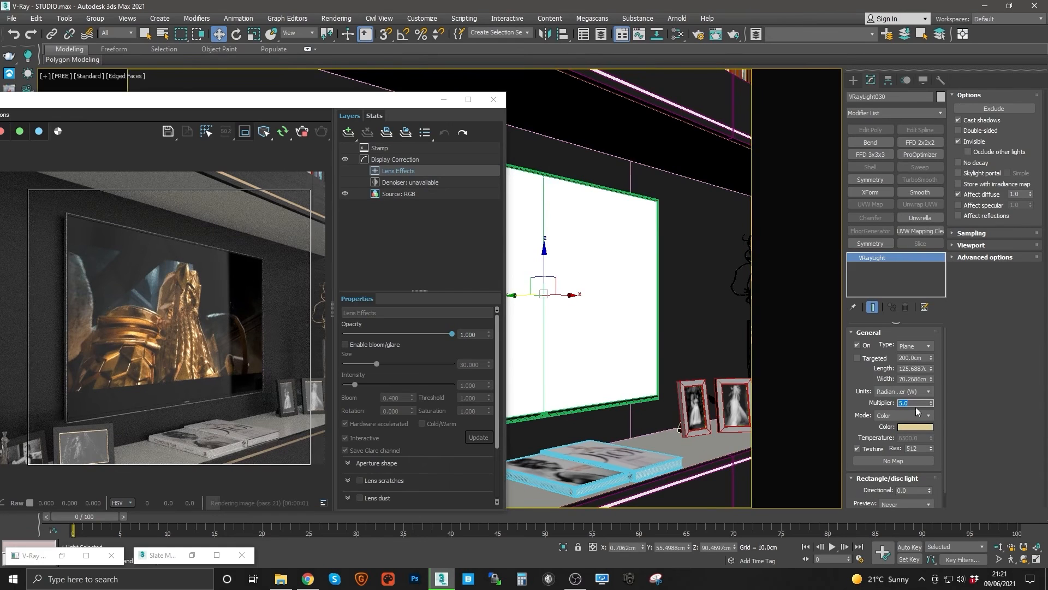
click(915, 426)
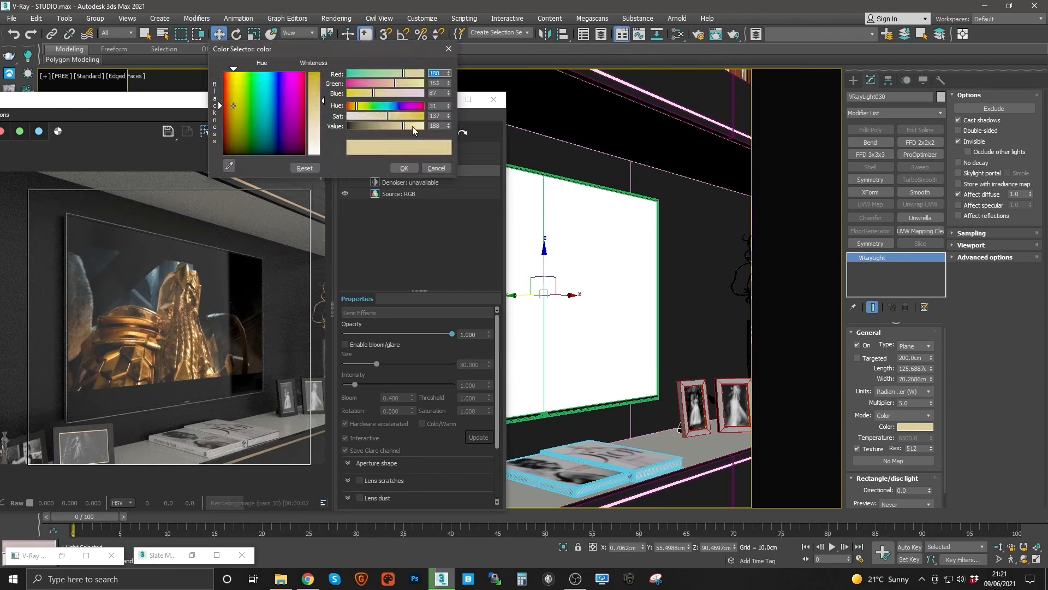
click(406, 168)
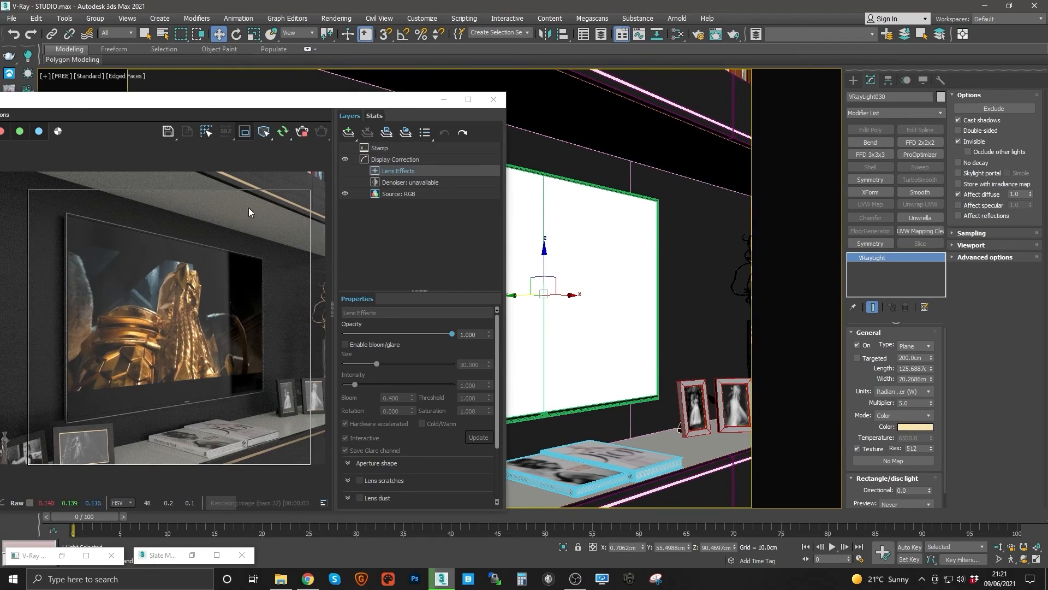
Try plane light multipliers of 50 and 20, and settle on 10
double_click(912, 403)
text(50)
key(Return)
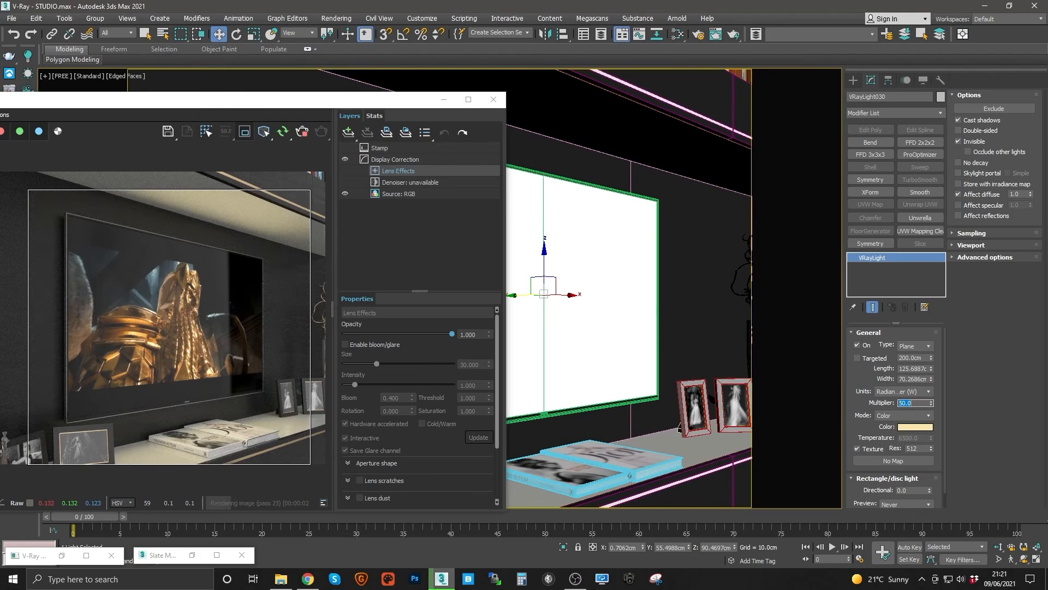
text(20)
key(Return)
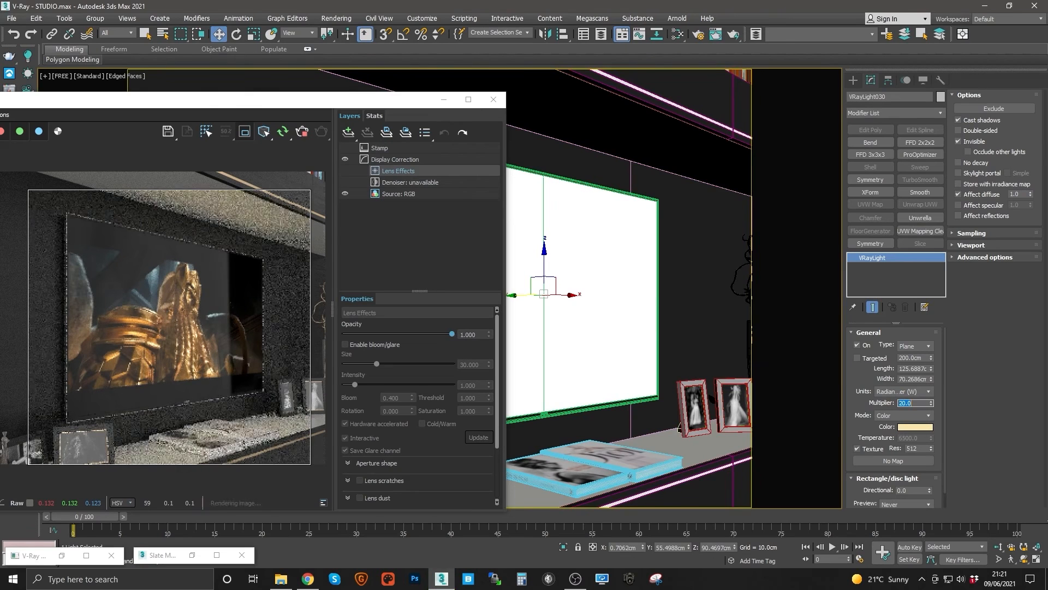
text(10)
key(Return)
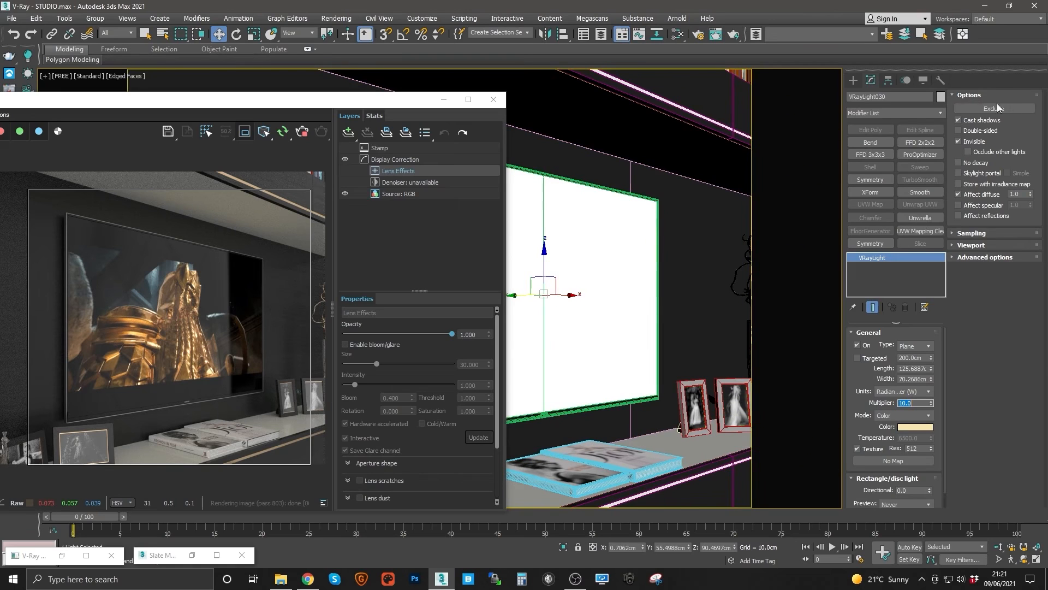
Select the panels above the TV, the shelf below and the books on it, and save them as selection set TV INCLUDE
click(600, 135)
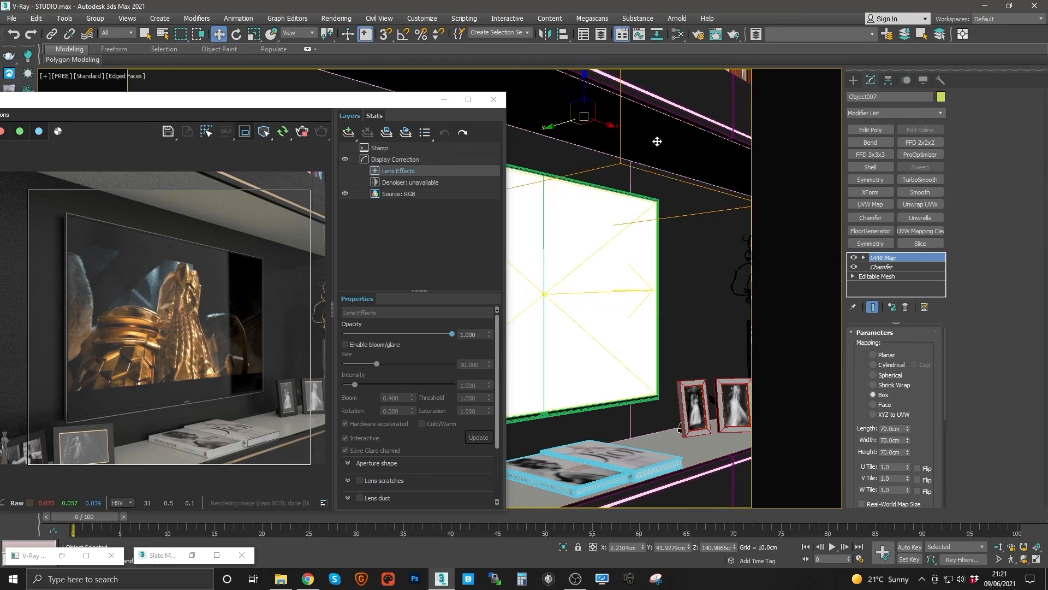
ctrl+click(671, 113)
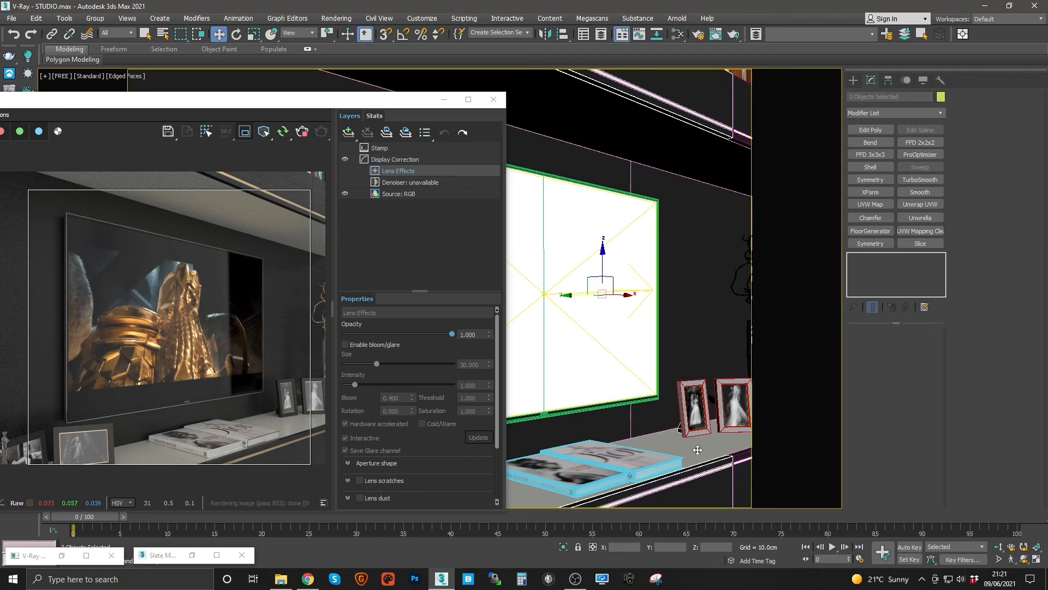
ctrl+click(633, 461)
ctrl+click(625, 469)
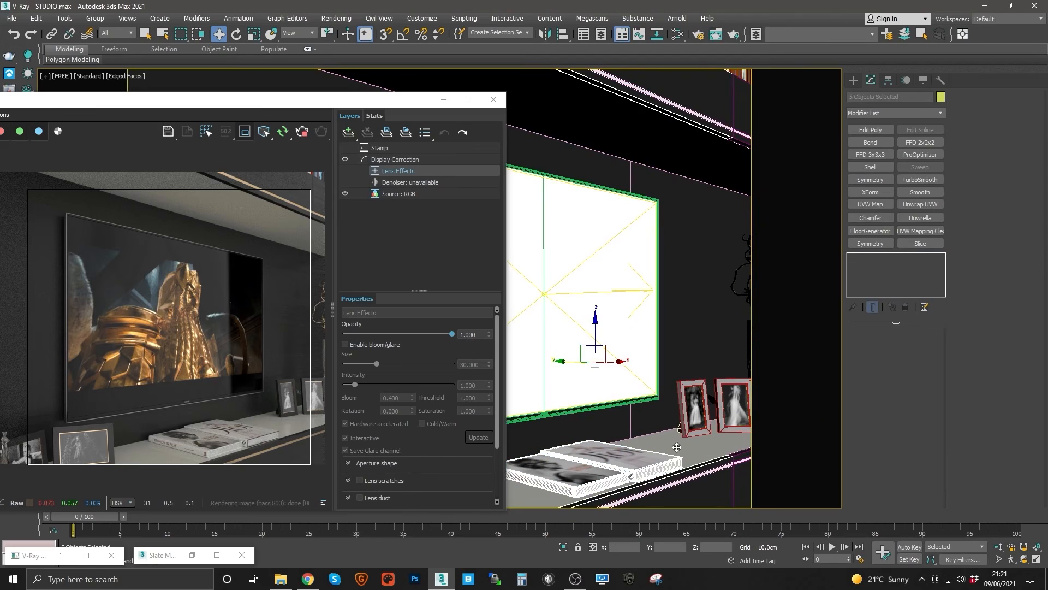
click(504, 33)
text(TV INCLUDE)
key(Return)
Reselect the plane light, switch its Exclude/Include settings to Include and list the available selection sets
click(595, 294)
key(F3)
key(F3)
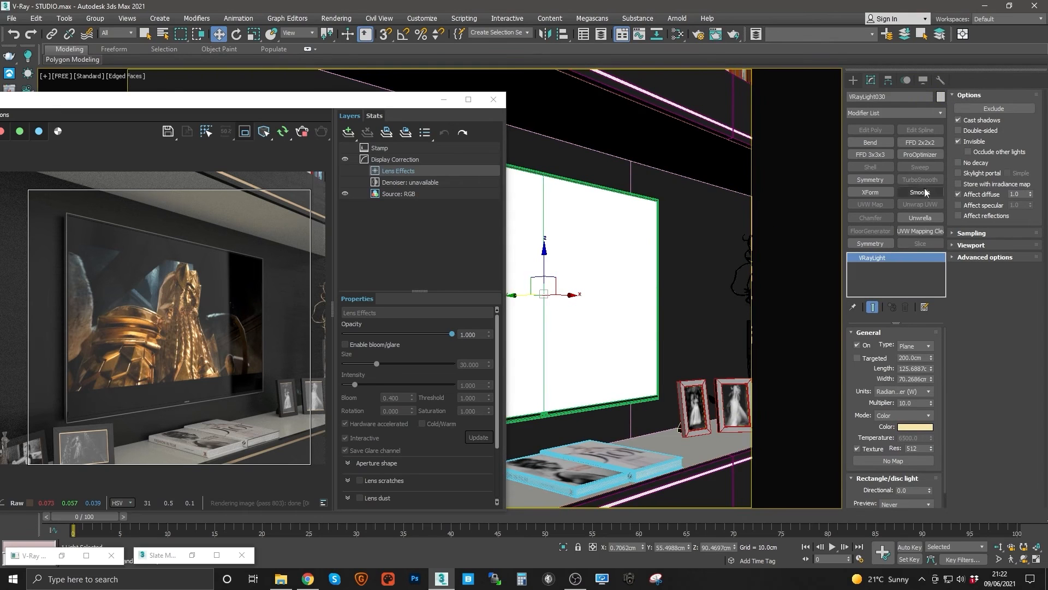
click(994, 108)
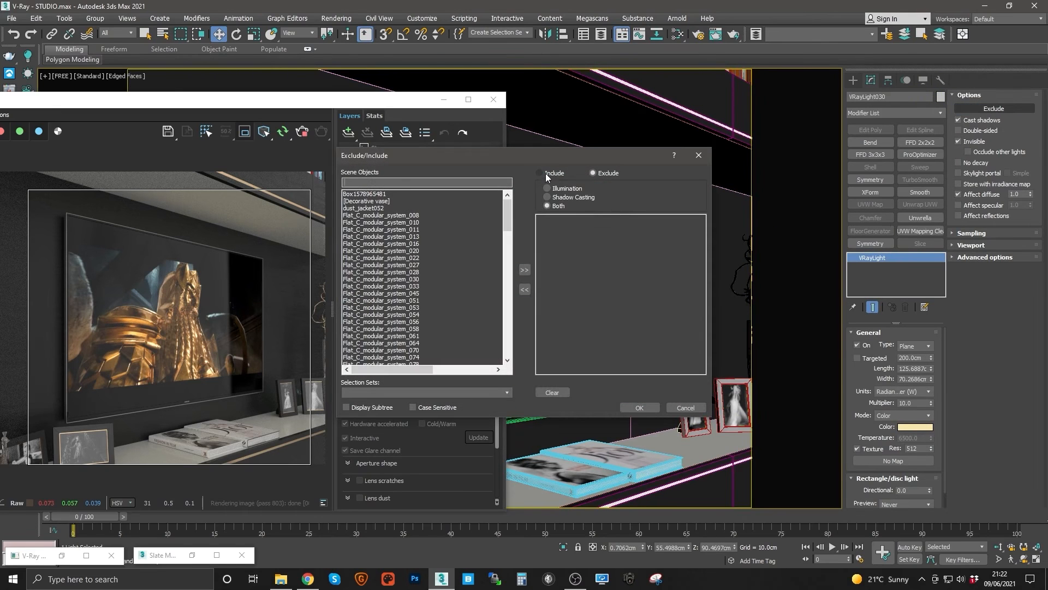
click(546, 172)
click(457, 392)
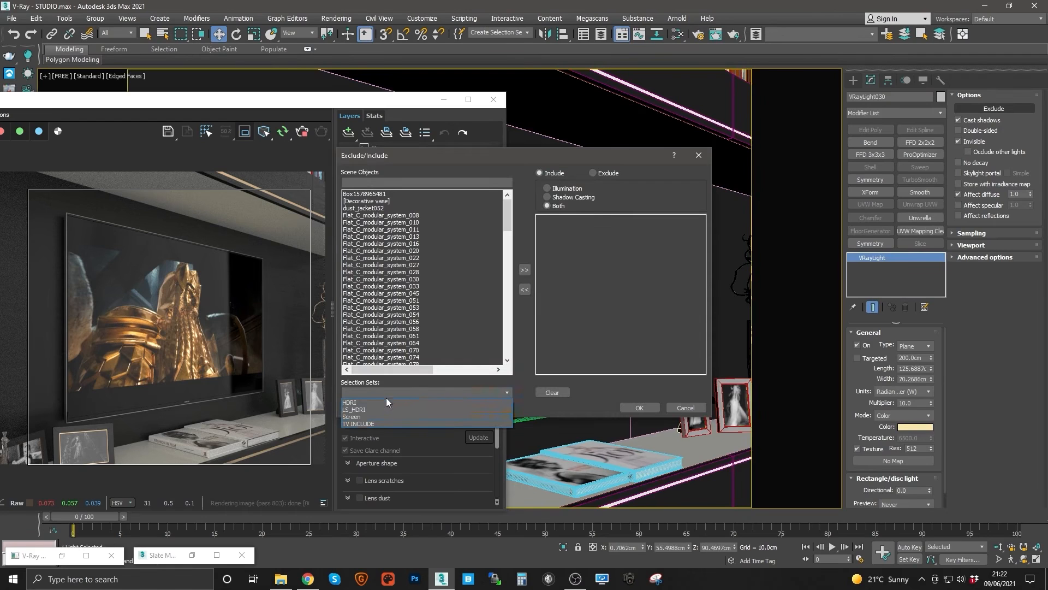
Add the objects of the TV INCLUDE selection set to the light's include list and stop the interactive render
click(356, 423)
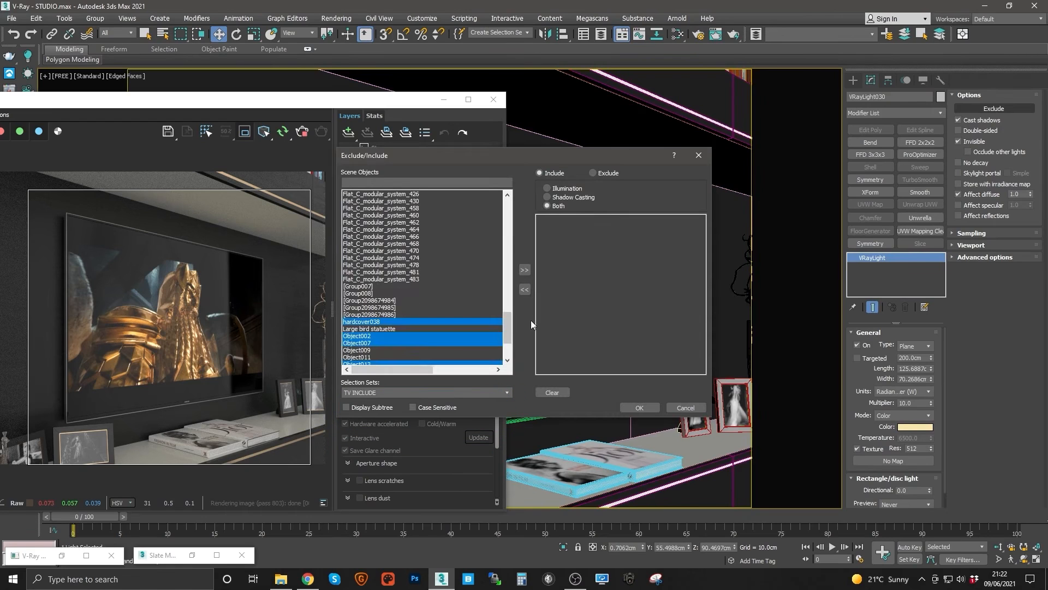
click(524, 270)
click(639, 407)
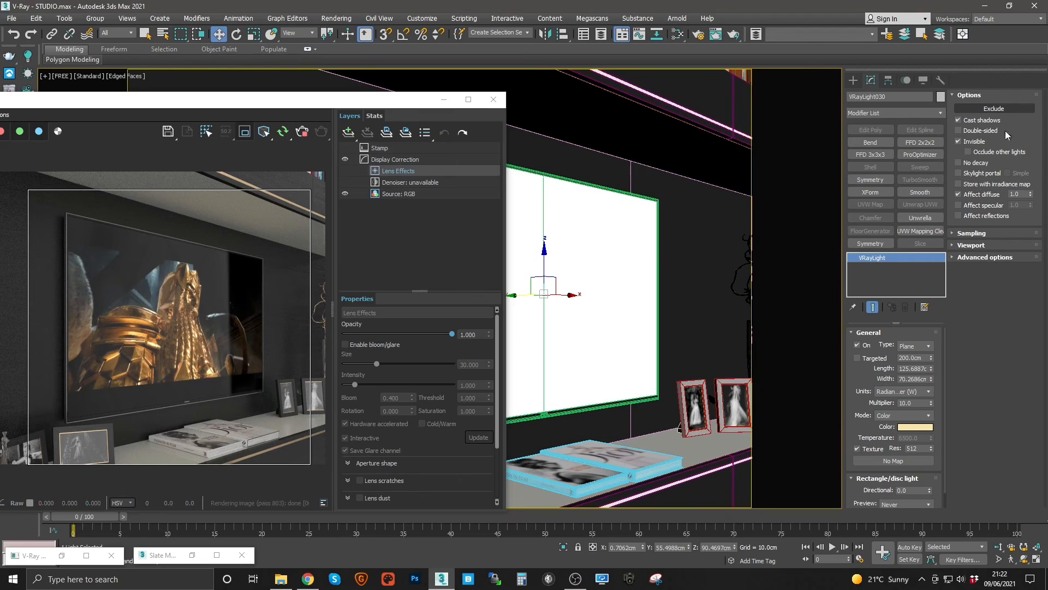
click(303, 134)
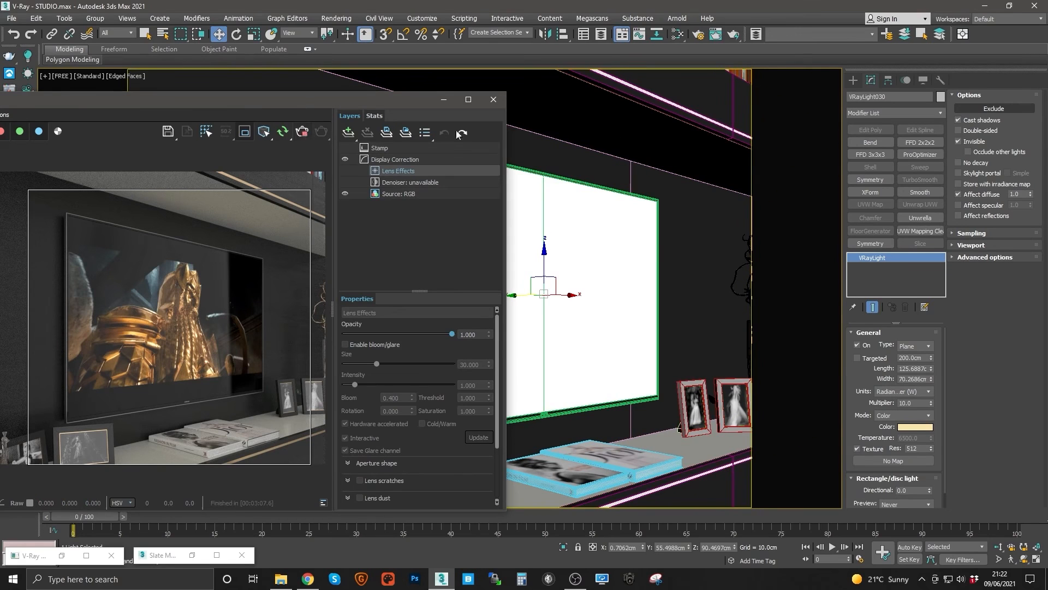
Remove all objects, from dust_jacket052 to Object013, from the light's include list
click(994, 108)
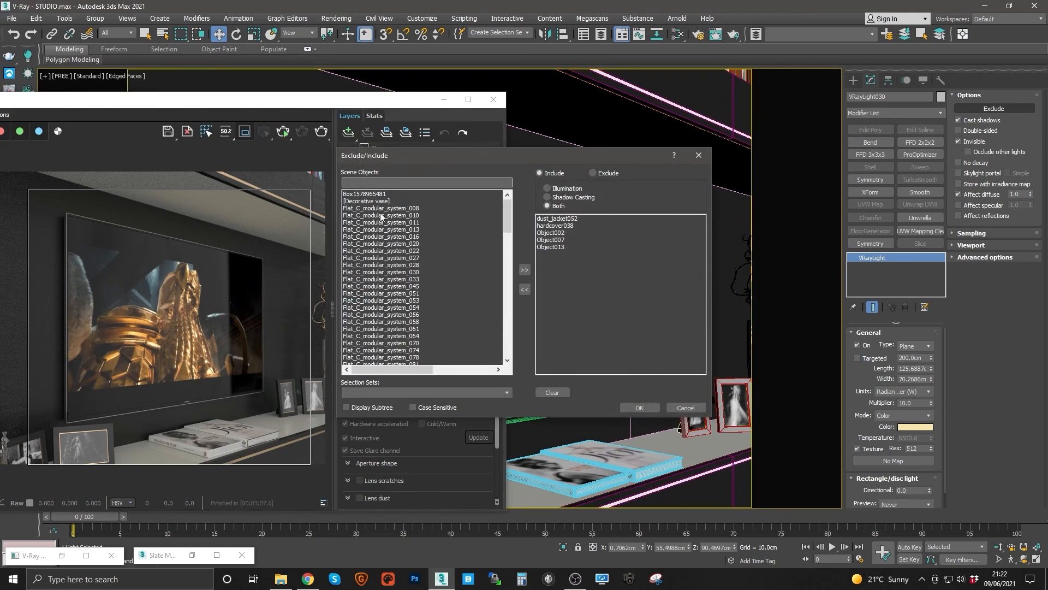
click(552, 247)
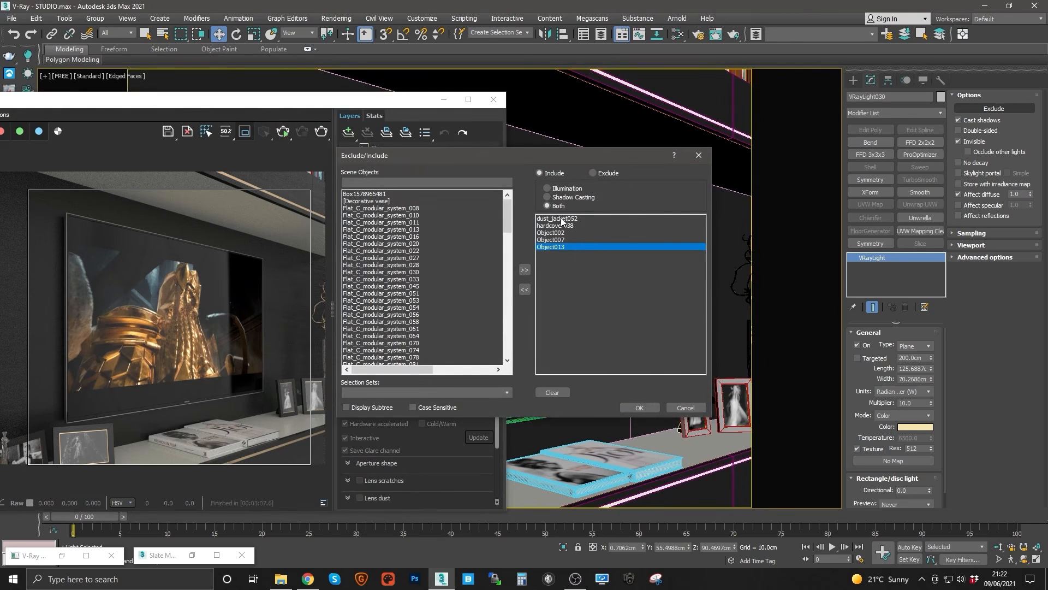
shift+click(562, 218)
click(525, 289)
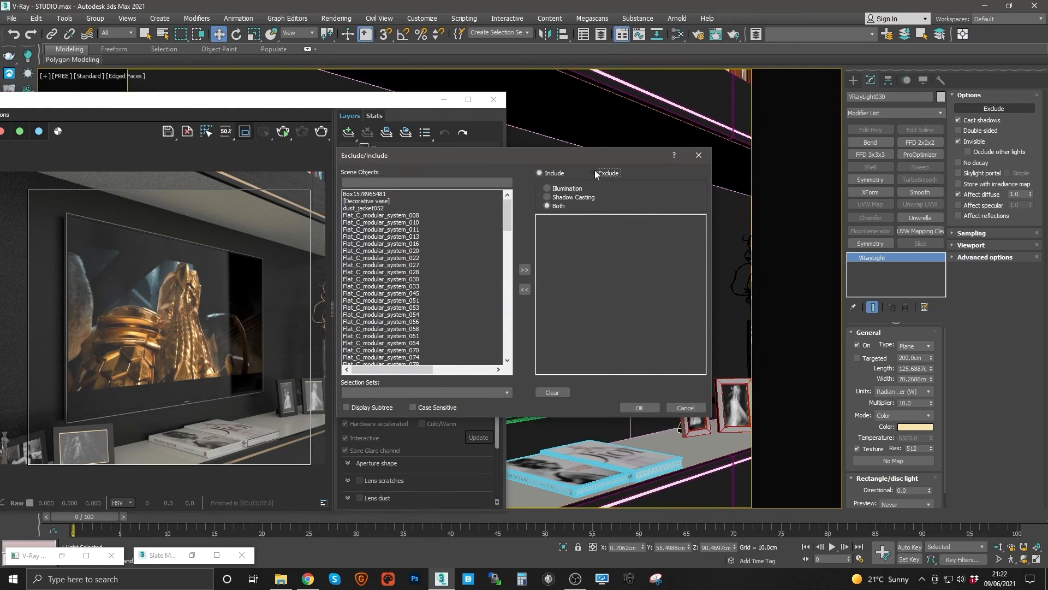
click(647, 408)
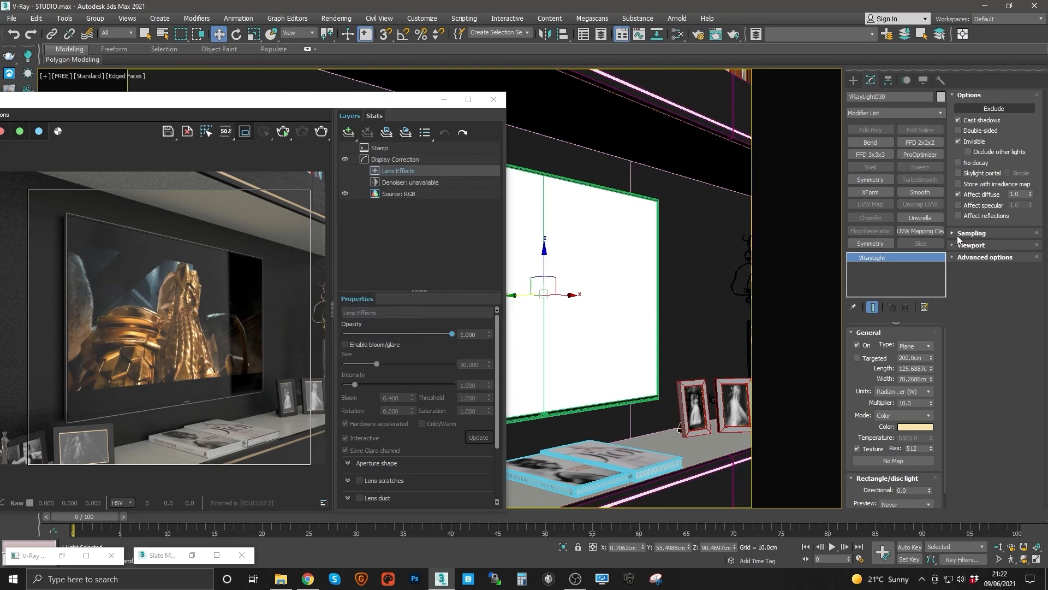
Assign the Map #13 bitmap (The Hobbit TV.jpg) from the Lit TV material to the light's texture slot
click(678, 34)
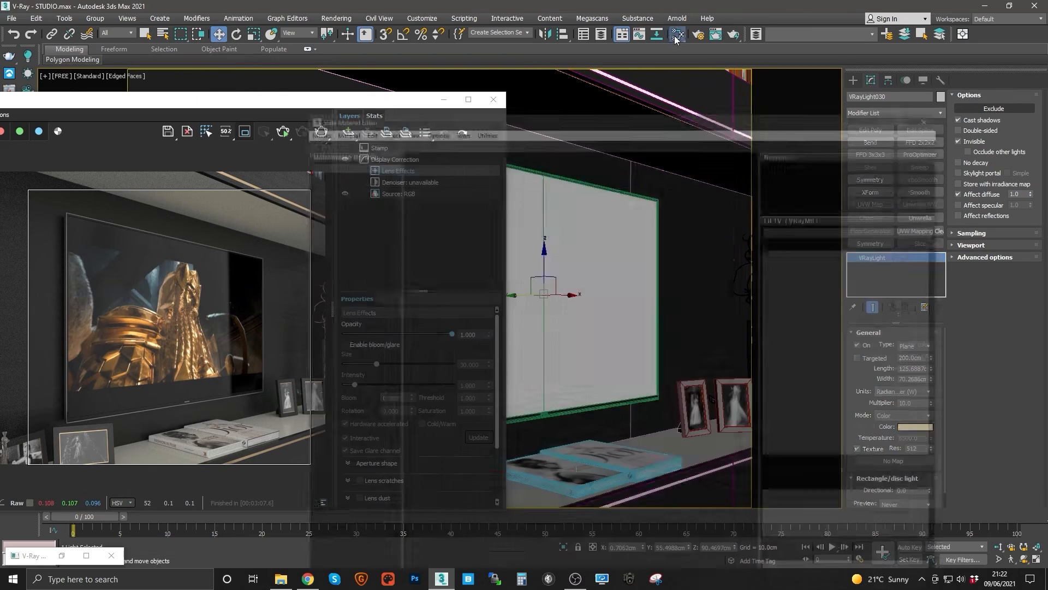
drag(680, 45, 355, 39)
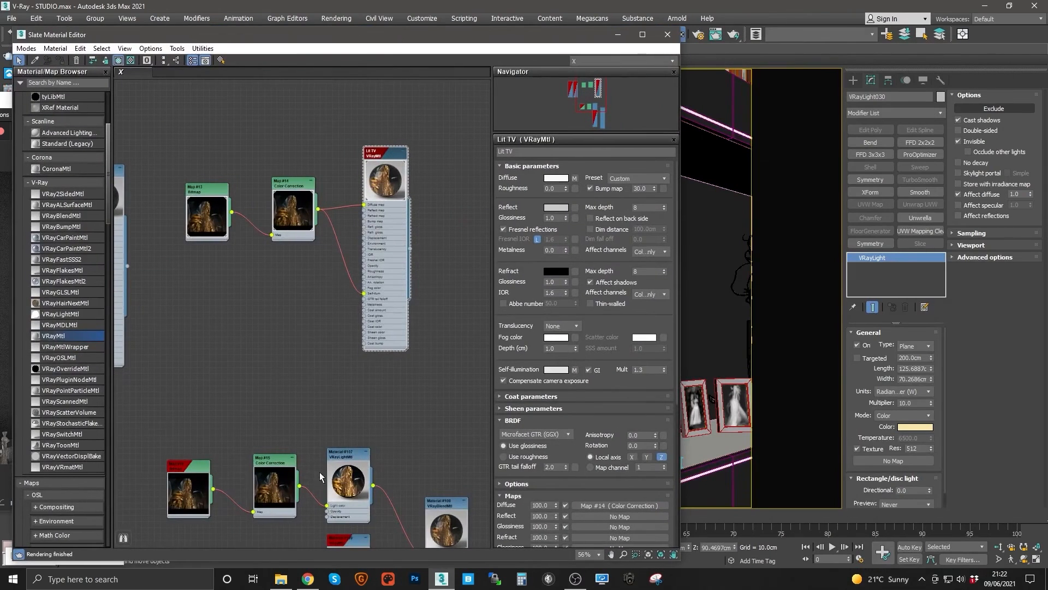
scroll(248, 218, up, 3)
drag(237, 248, 880, 467)
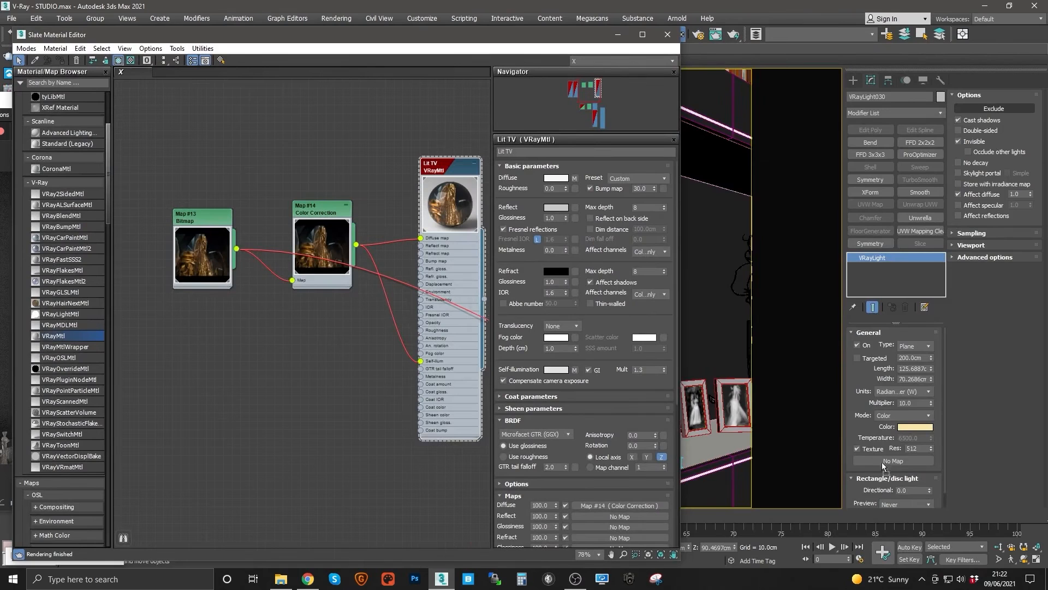
click(500, 322)
click(617, 34)
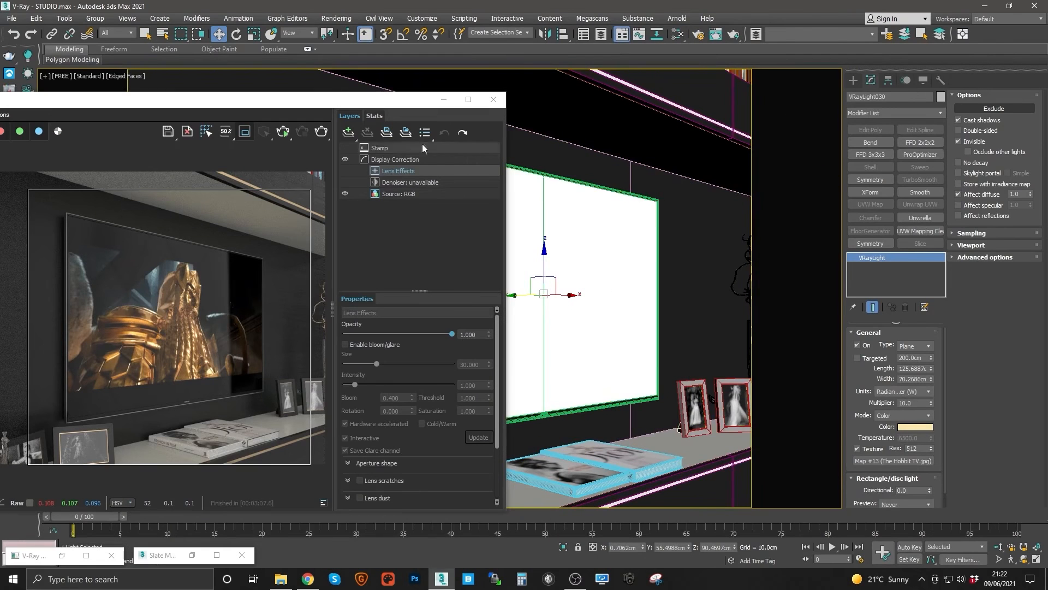
Run the interactive render and compare the light with its texture off and on
click(283, 136)
click(282, 132)
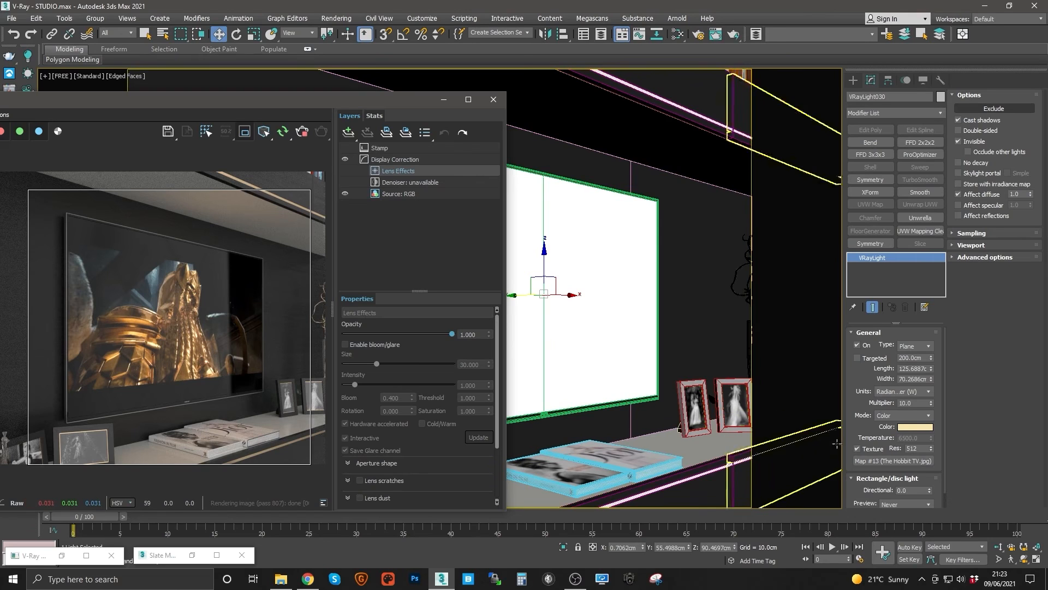
click(859, 450)
click(857, 449)
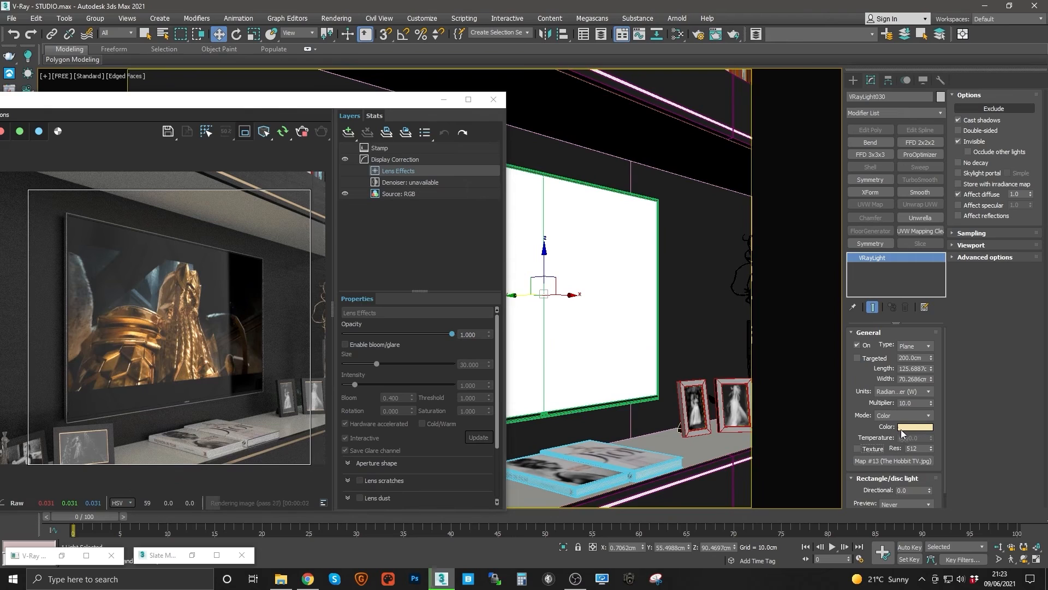
click(857, 449)
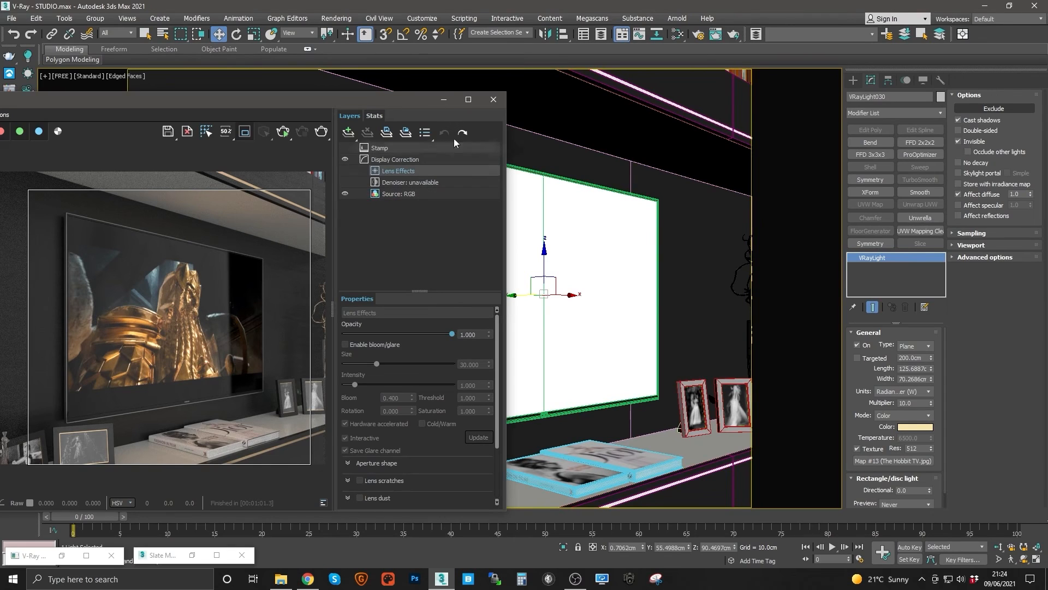
Switch to Chrome and bring up the YouTube page of The Hobbit: Desolation of Smaug final scene
click(444, 100)
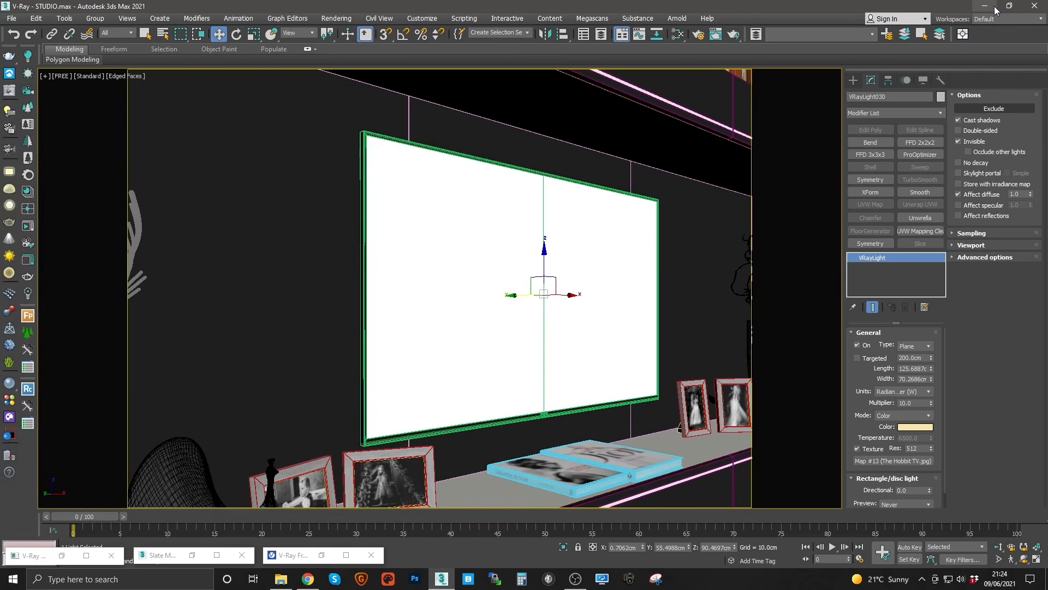
click(986, 7)
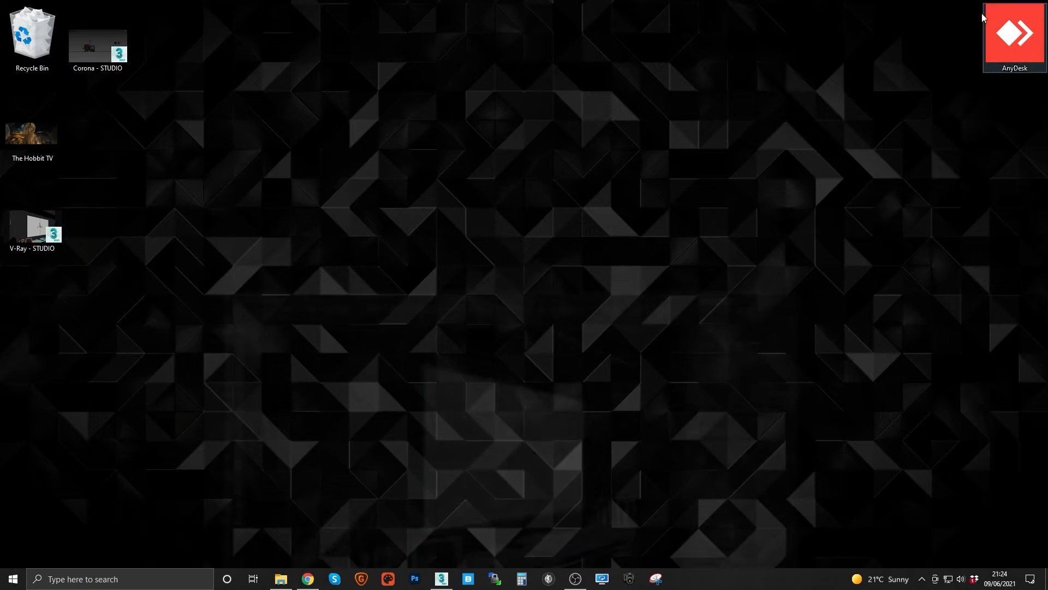
click(316, 585)
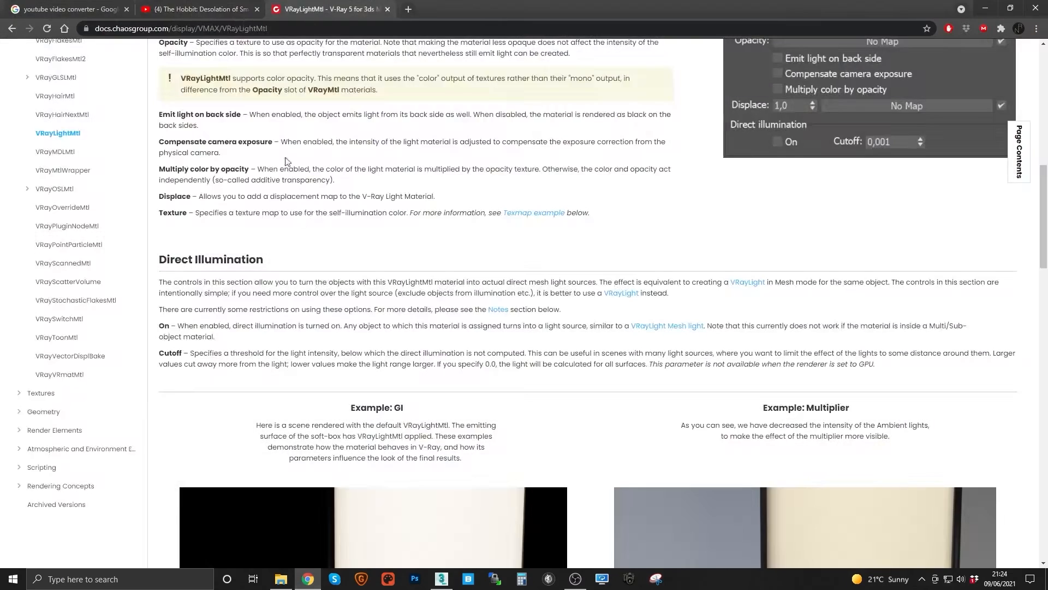
click(205, 10)
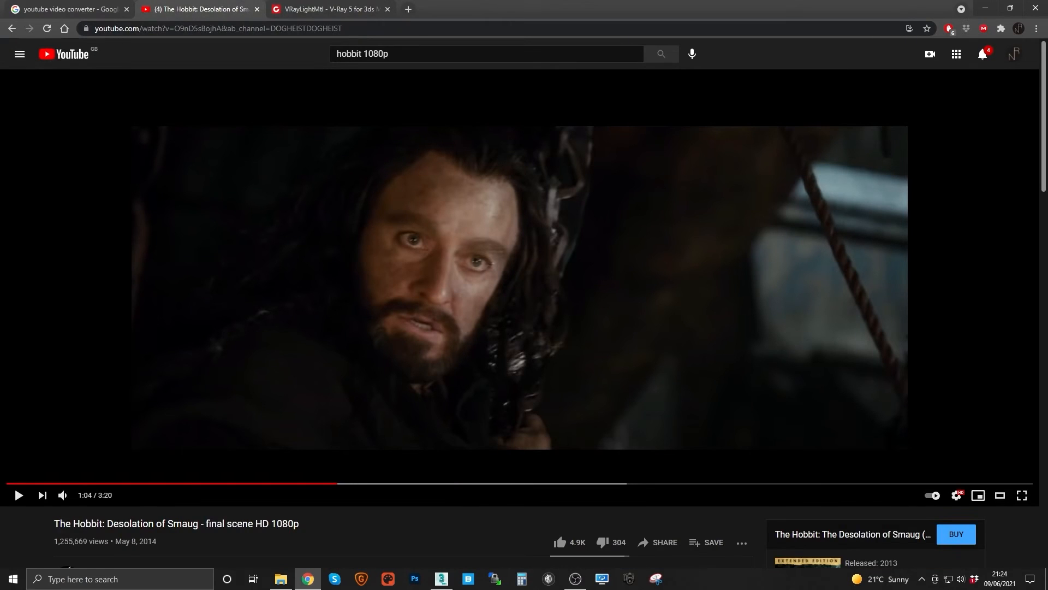
click(374, 29)
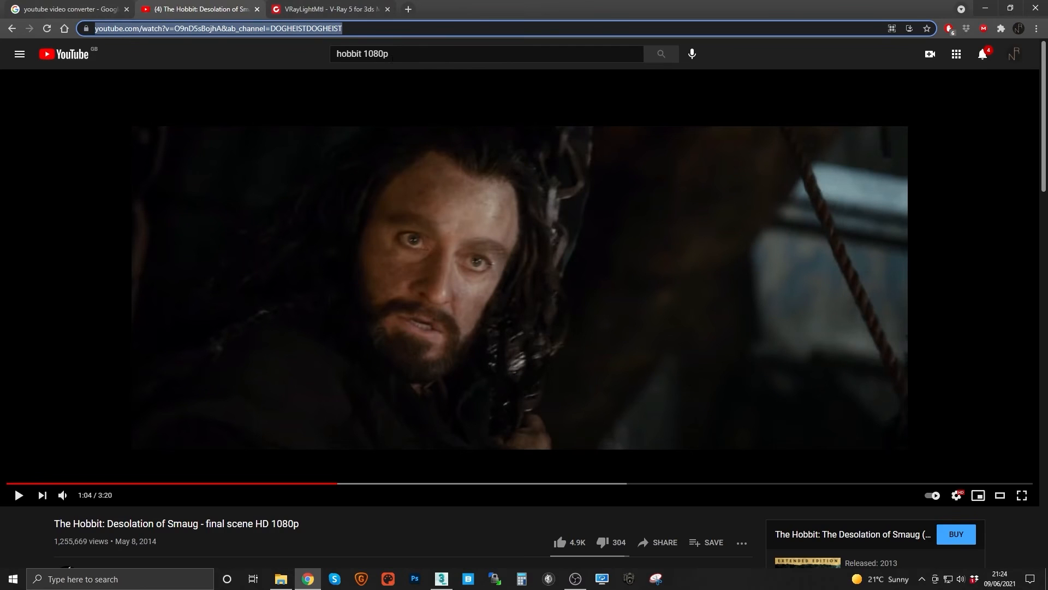
Reopen The Hobbit: Desolation of Smaug final scene video from the hobbit 1080p search results and copy its web address
click(393, 57)
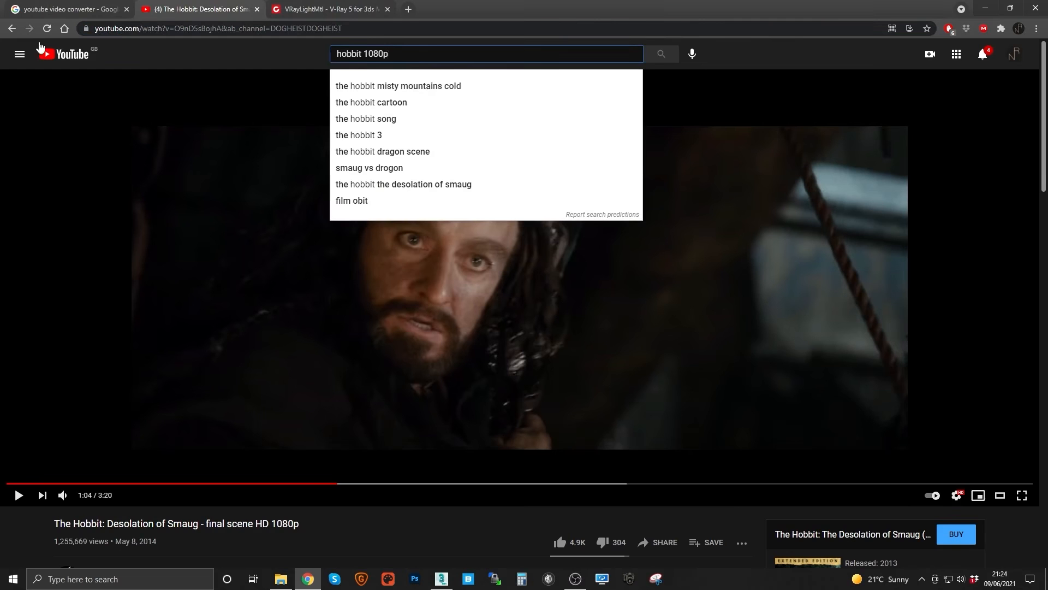
click(12, 29)
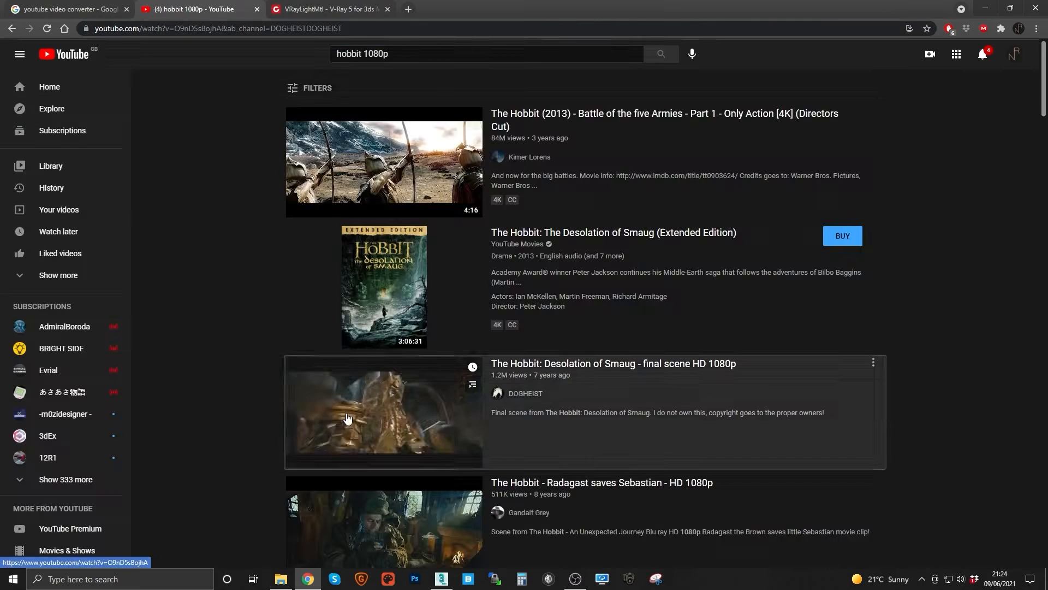
click(383, 410)
click(383, 193)
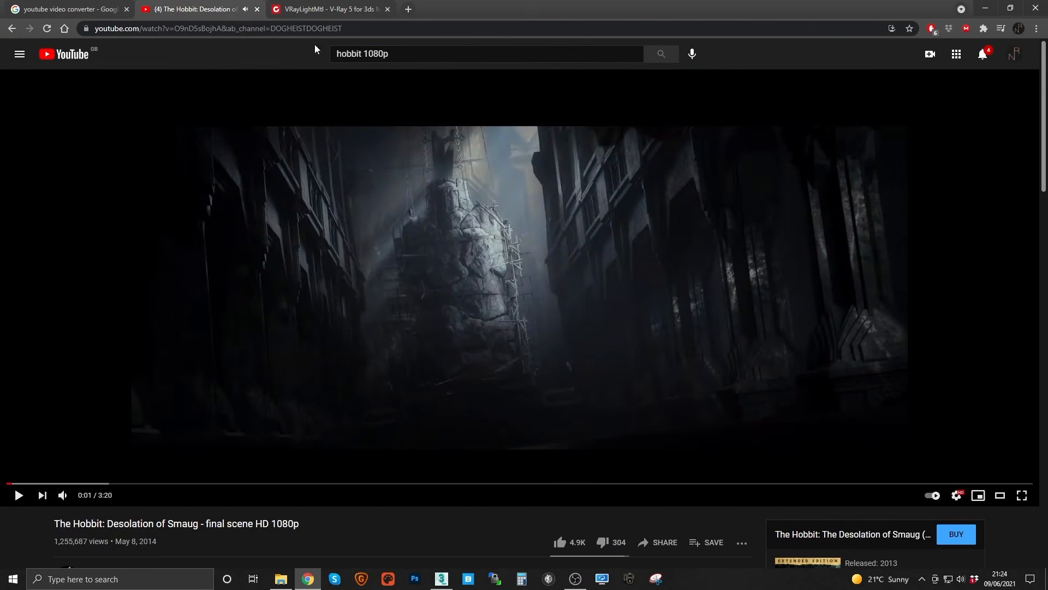
click(359, 29)
key(ctrl+c)
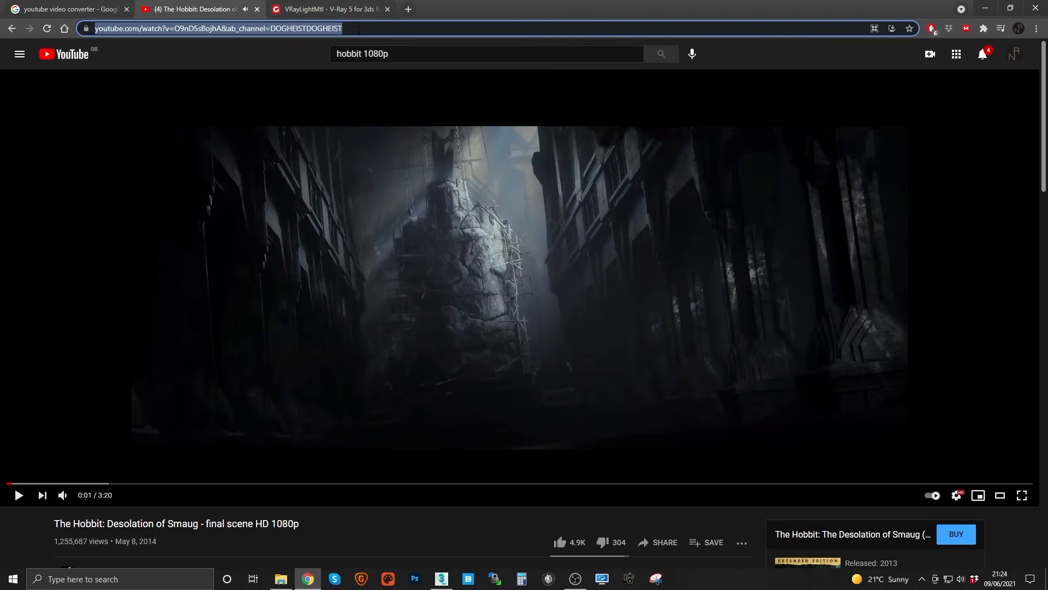
Convert the copied video link on YT1s.com and download it as an MP4 video
click(71, 9)
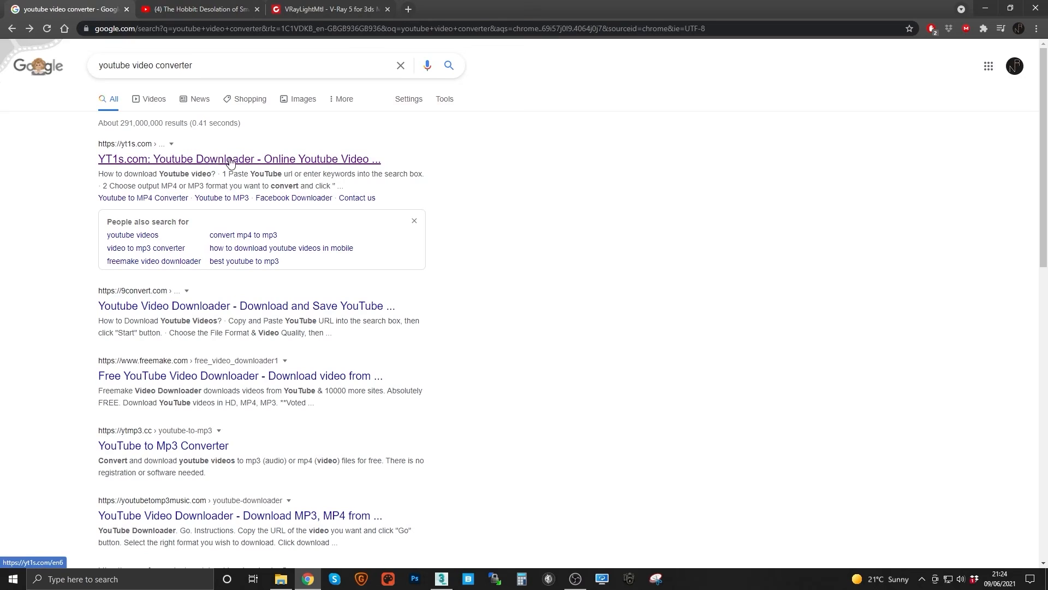
click(202, 163)
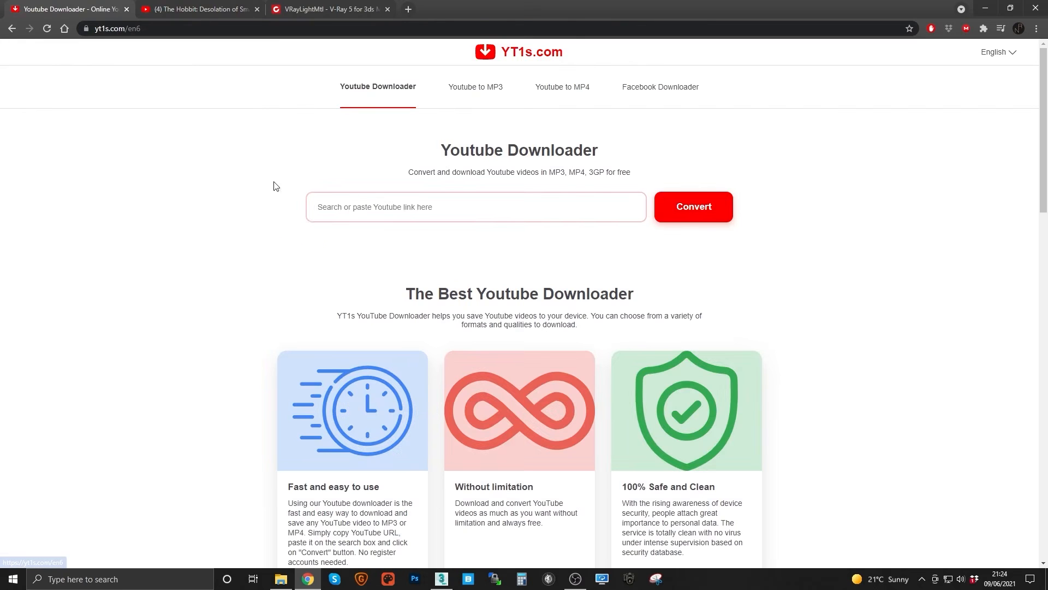
click(474, 219)
key(ctrl+v)
click(683, 214)
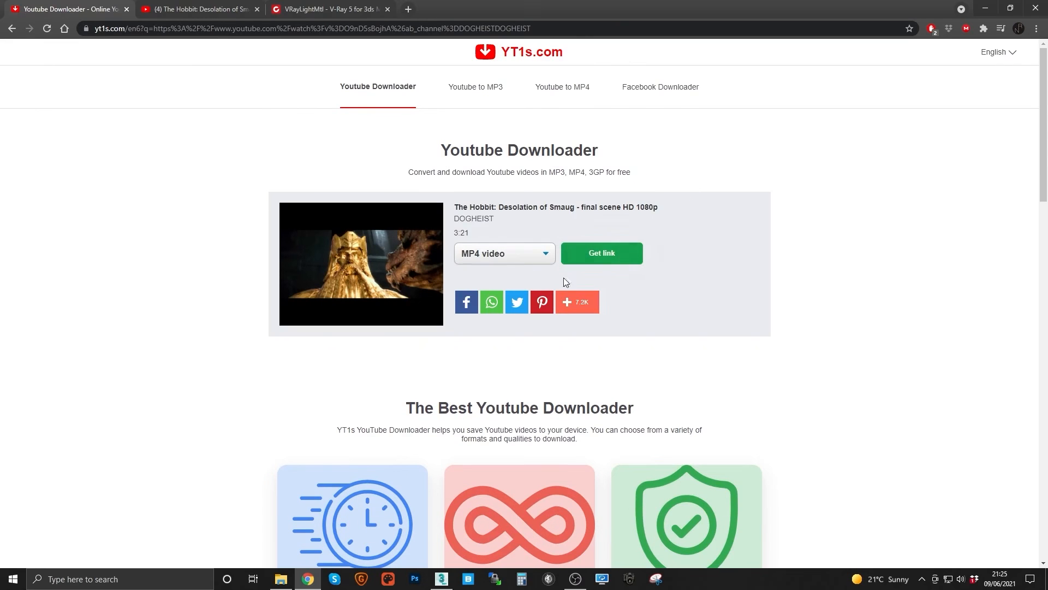
click(597, 257)
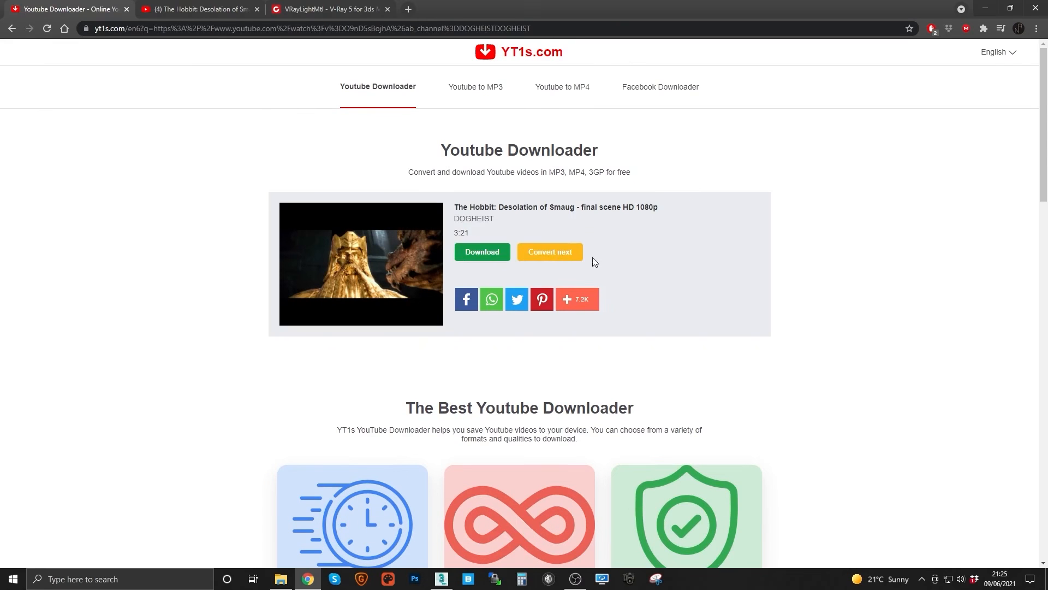
click(484, 253)
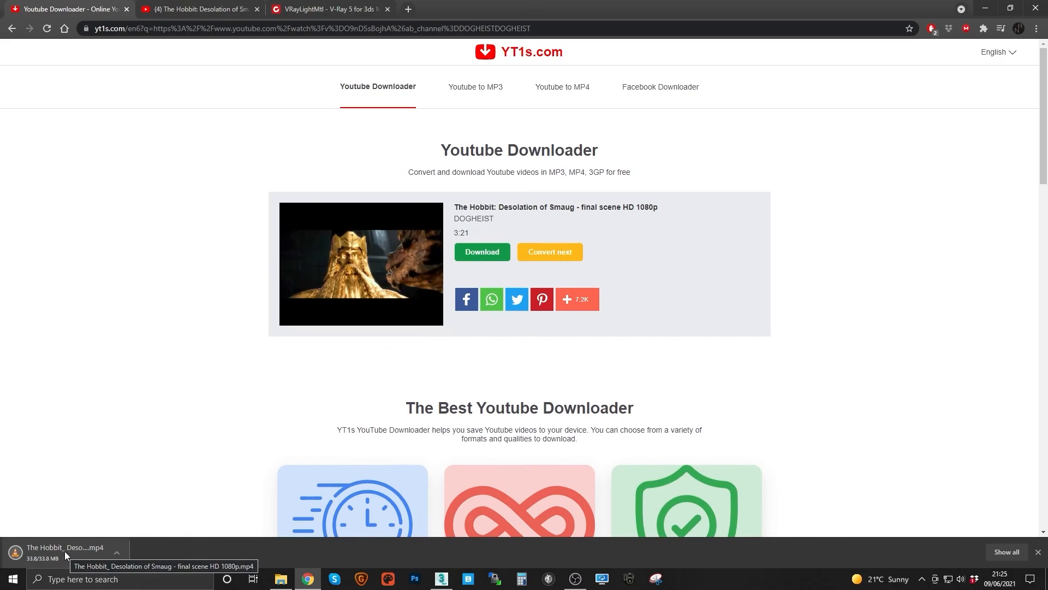
Play the downloaded Hobbit video briefly and show the file in its folder
click(92, 552)
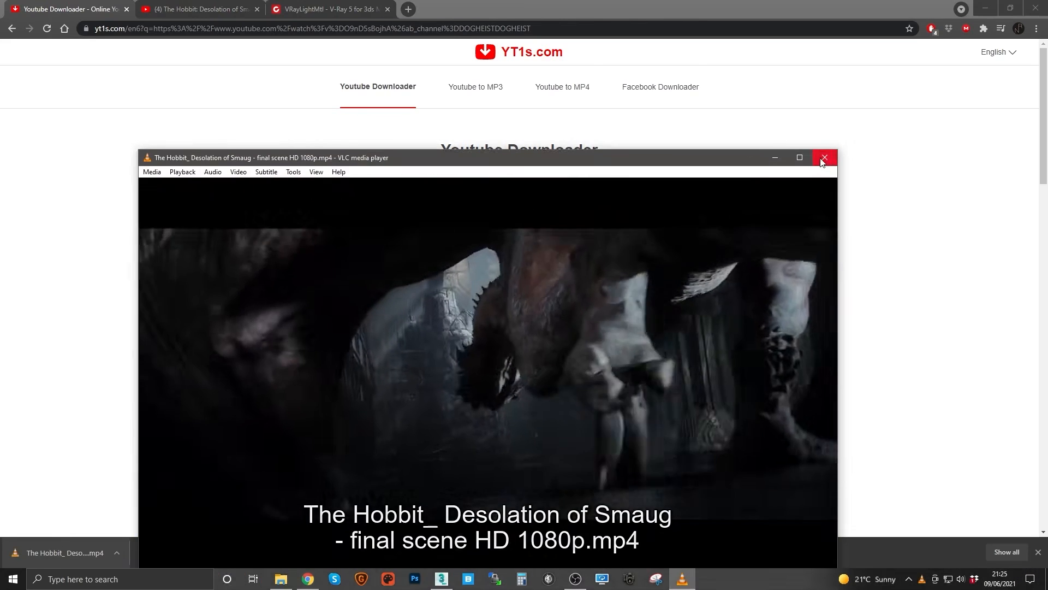
click(823, 160)
click(115, 553)
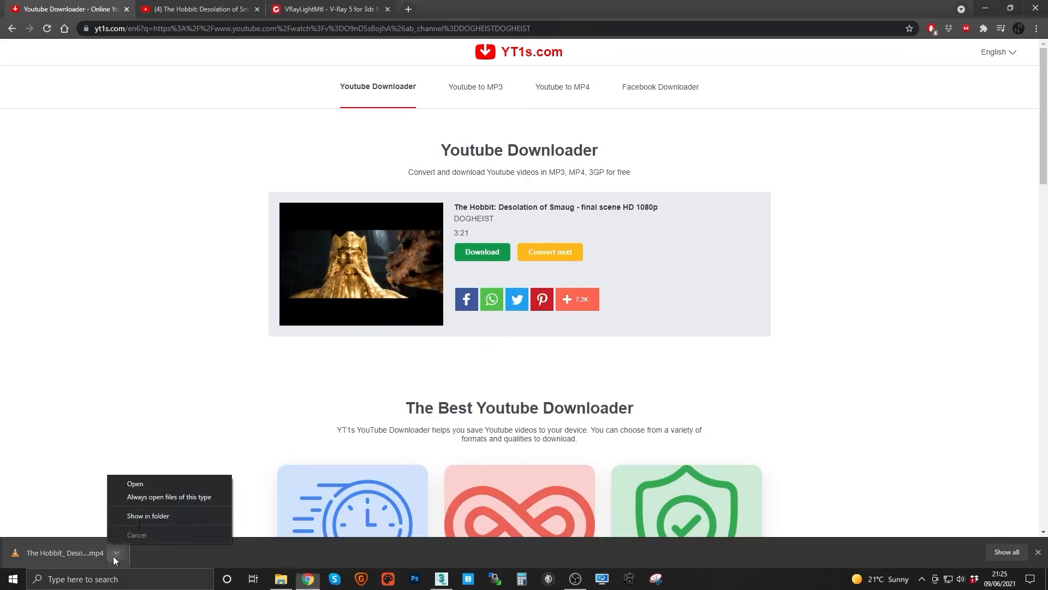
click(139, 518)
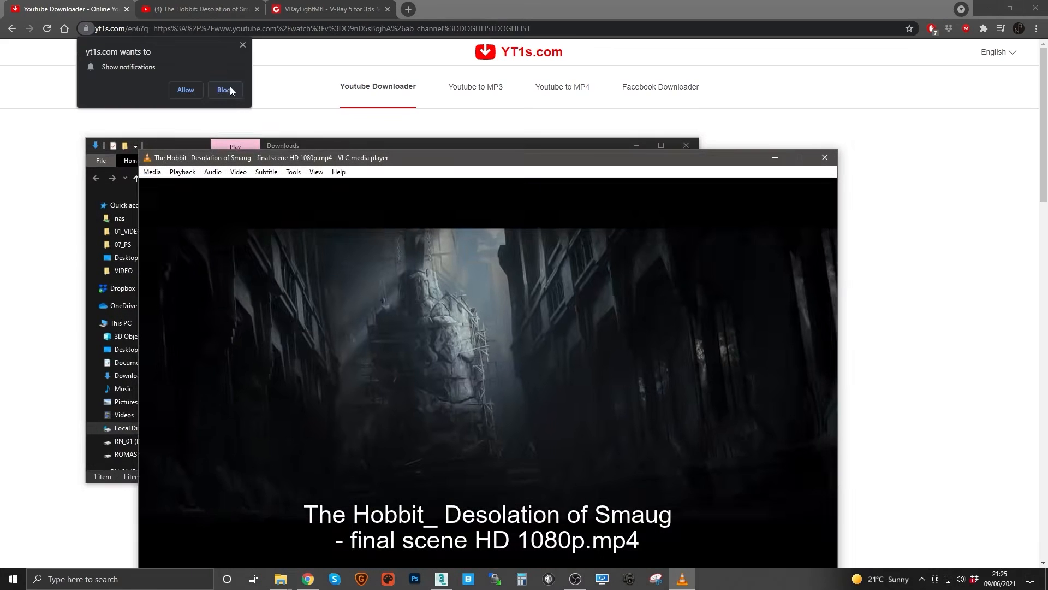
Block the yt1s.com notifications and close the browser and video player, leaving the Downloads folder open
click(225, 90)
click(1026, 5)
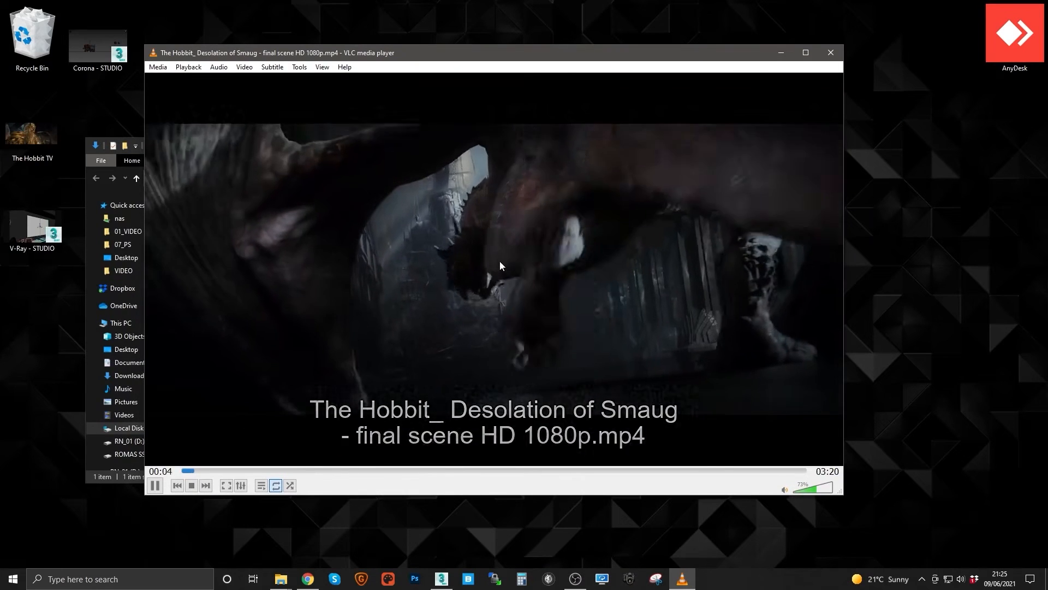
click(831, 53)
drag(378, 145, 422, 146)
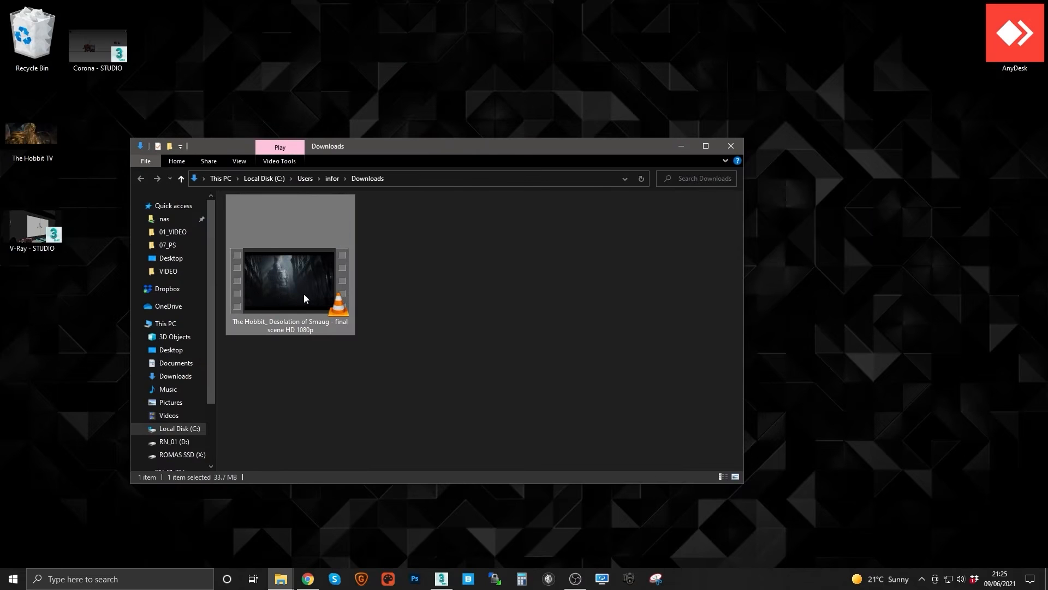
Launch Adobe After Effects 2020 and permanently empty the Recycle Bin, closing the Downloads folder window
right_click(44, 37)
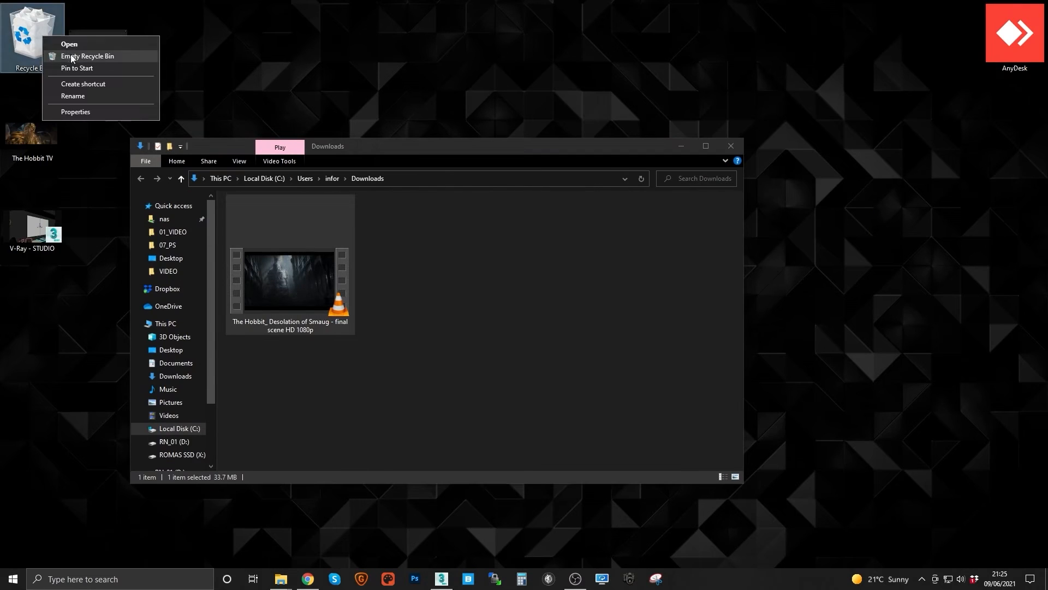
click(71, 56)
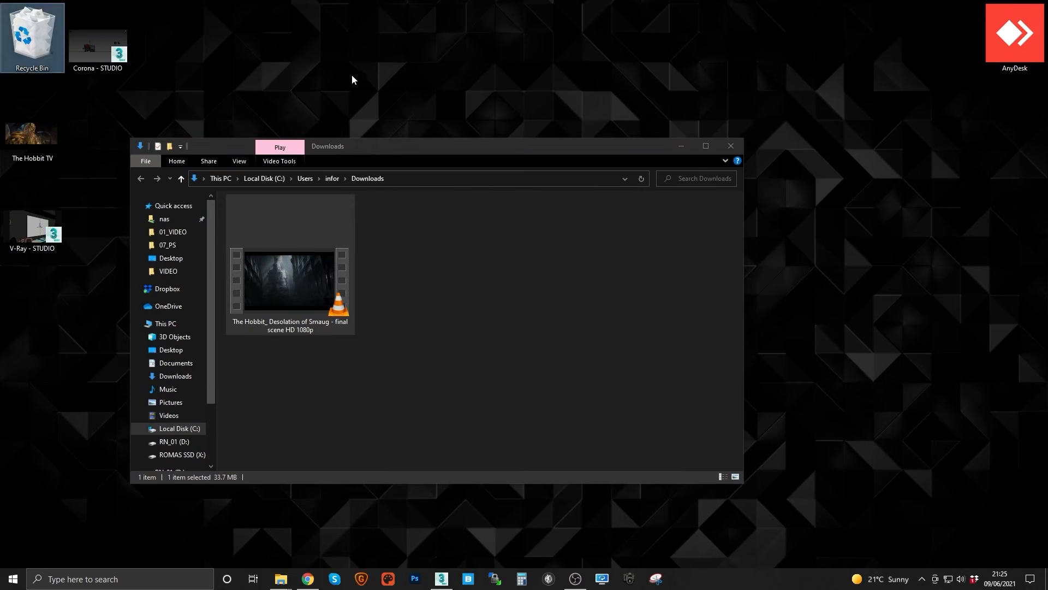
click(183, 578)
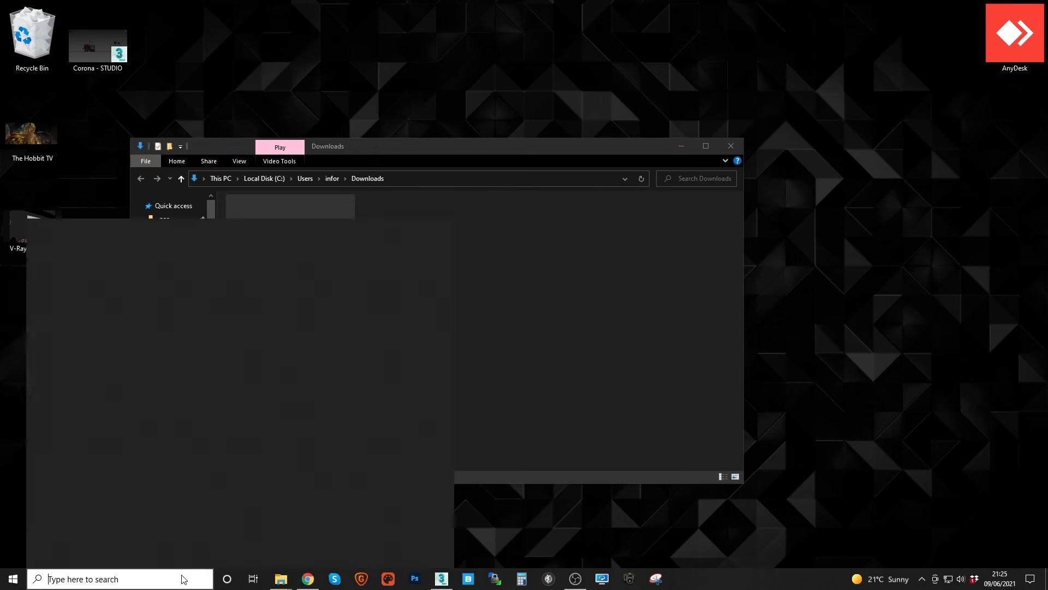
text(after)
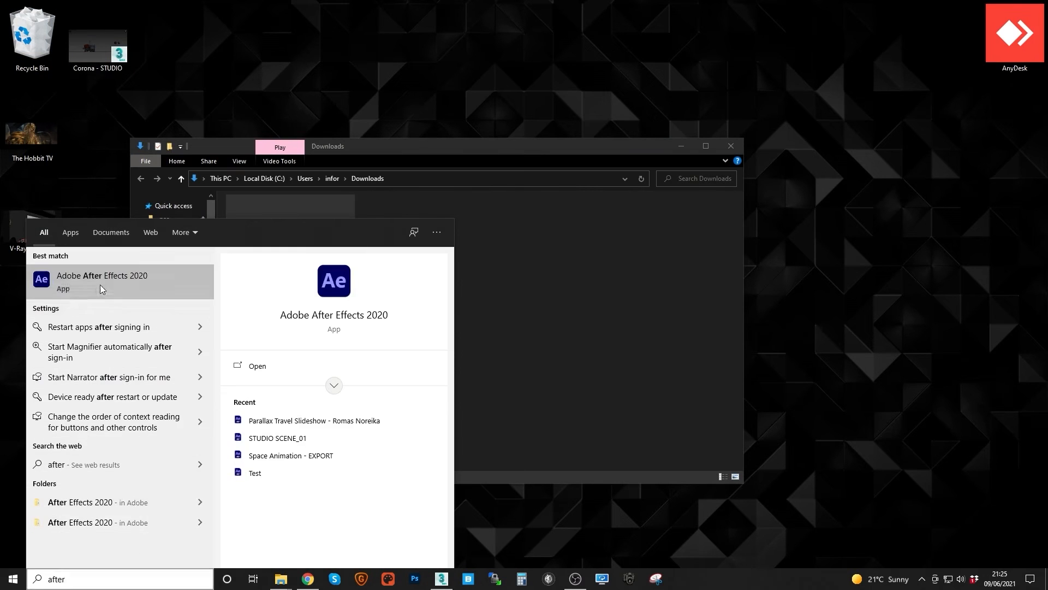
click(102, 284)
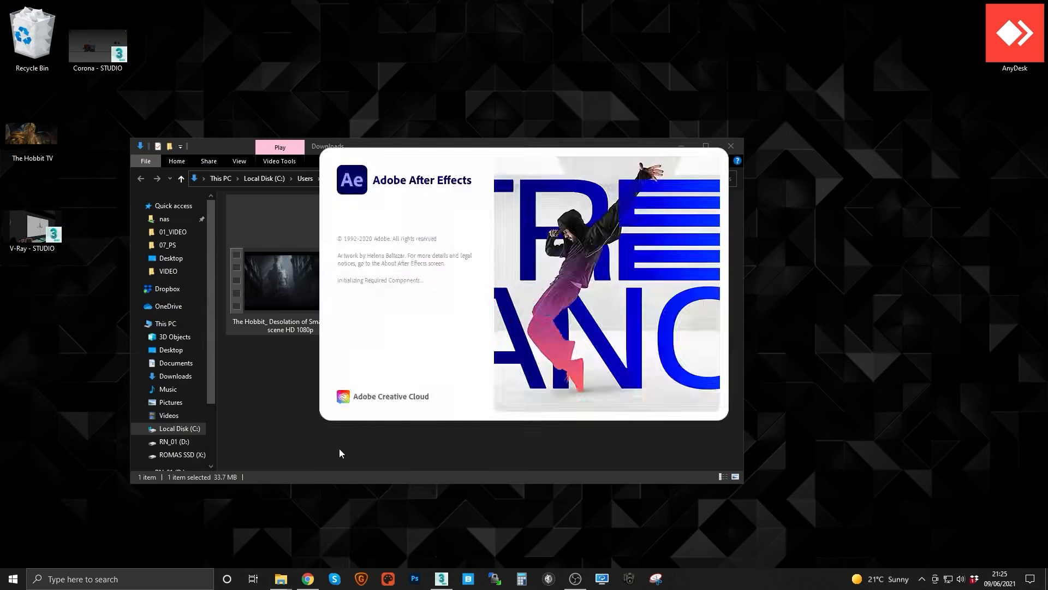
click(340, 454)
click(731, 146)
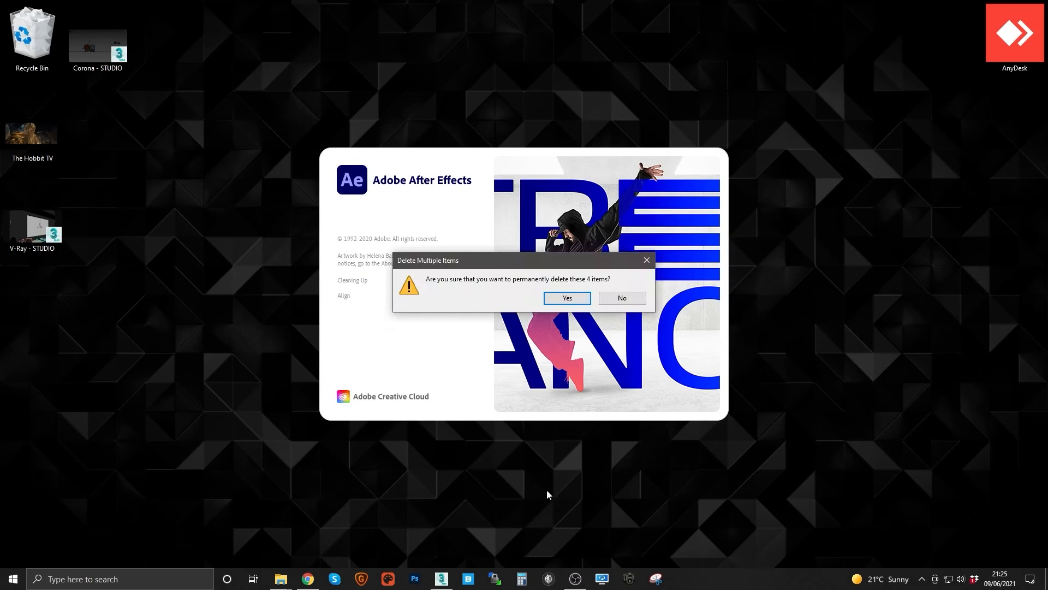
click(566, 297)
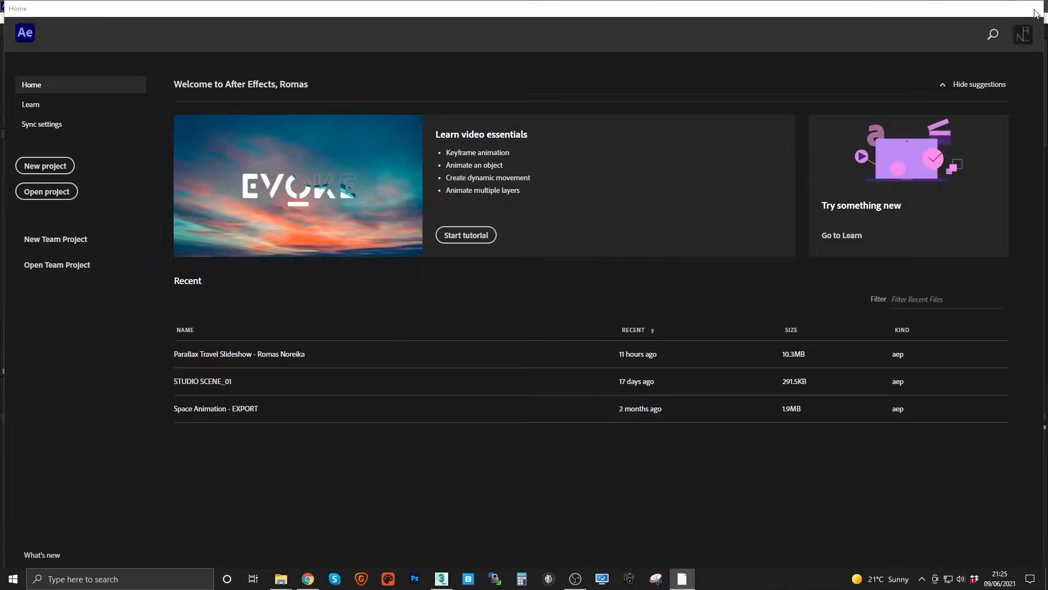
Dismiss the After Effects home screen, minimize the program and create a desktop folder named Hobbit Video Footage
click(1035, 8)
click(985, 6)
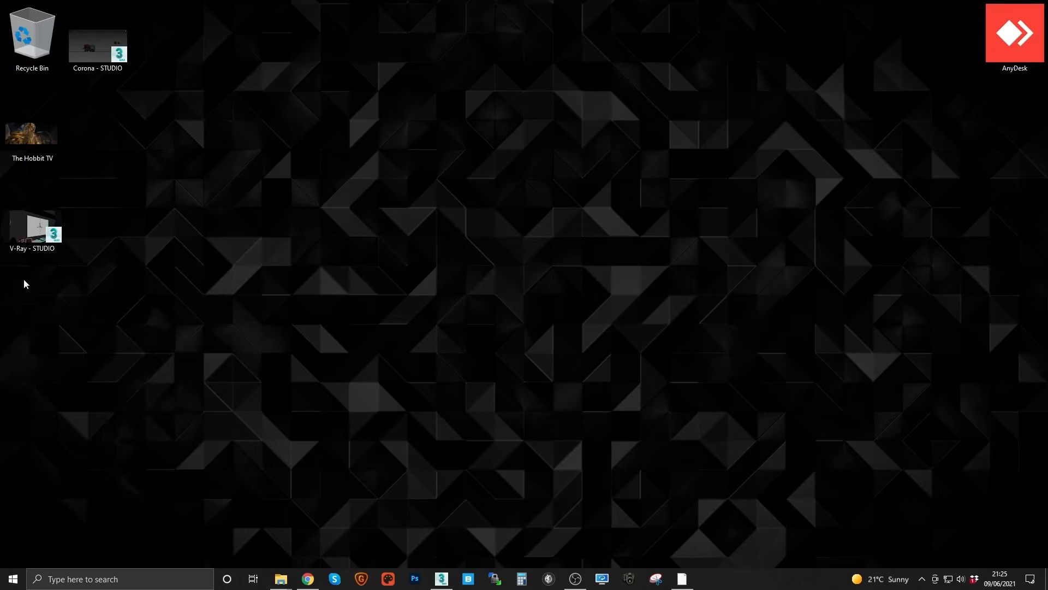
right_click(72, 347)
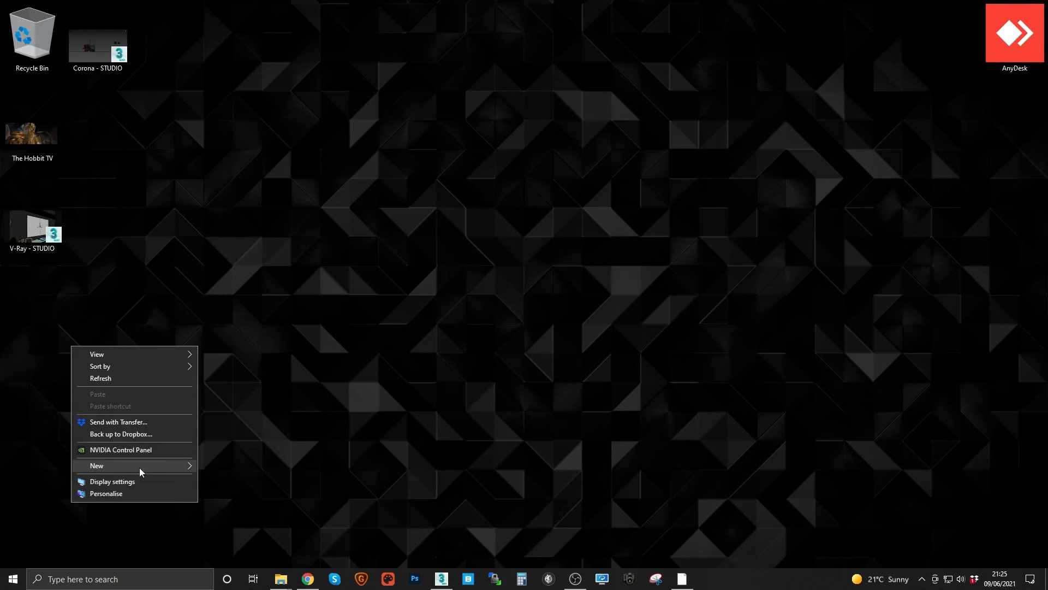
mouse_move(140, 470)
click(227, 332)
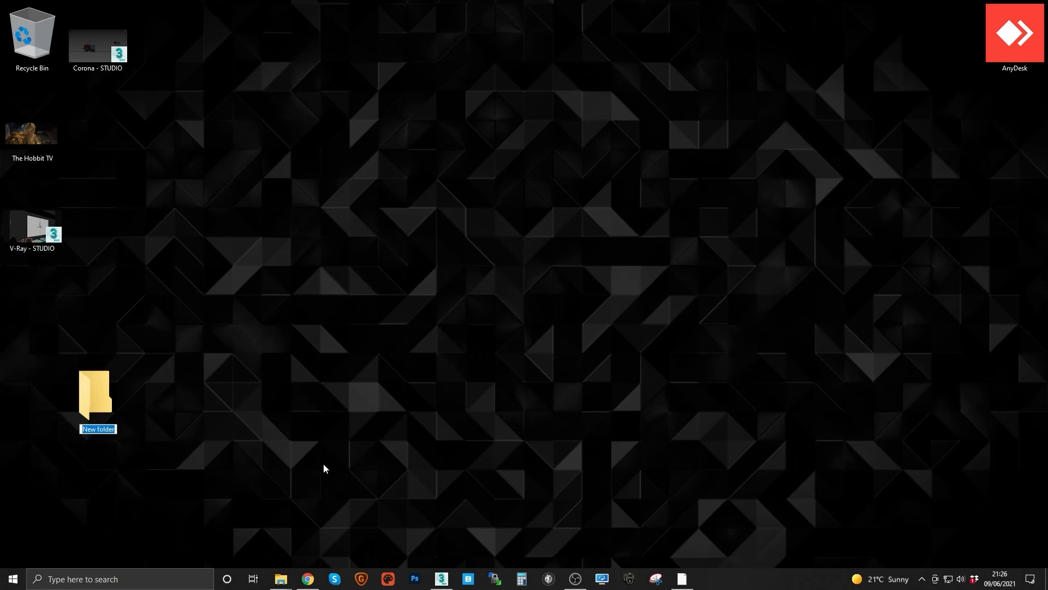
text(Hobbit Video Footage)
key(Return)
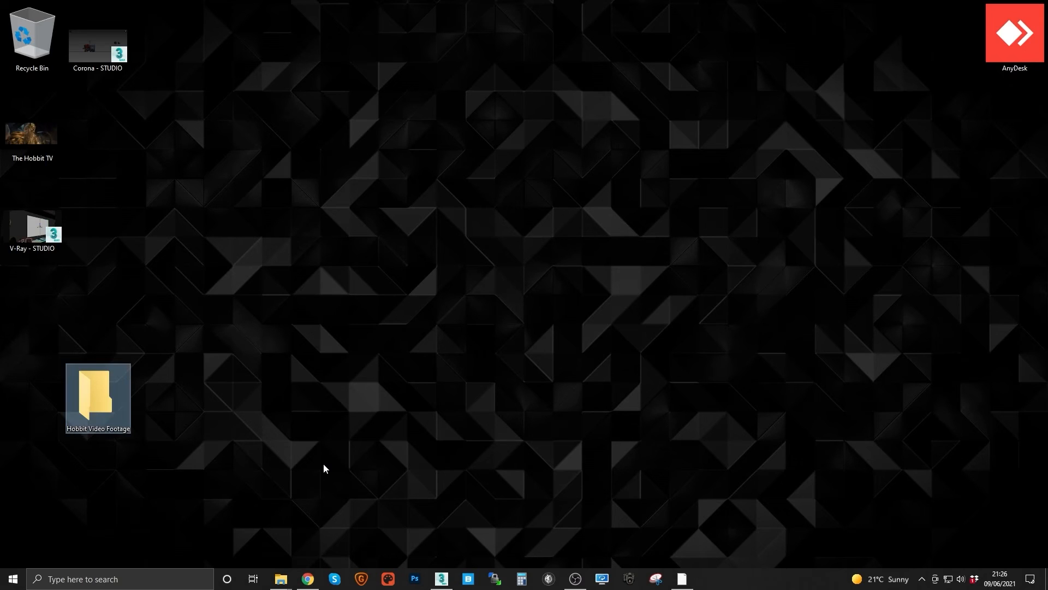
Open the Hobbit Video Footage folder, select its full path and close the folder window
double_click(106, 399)
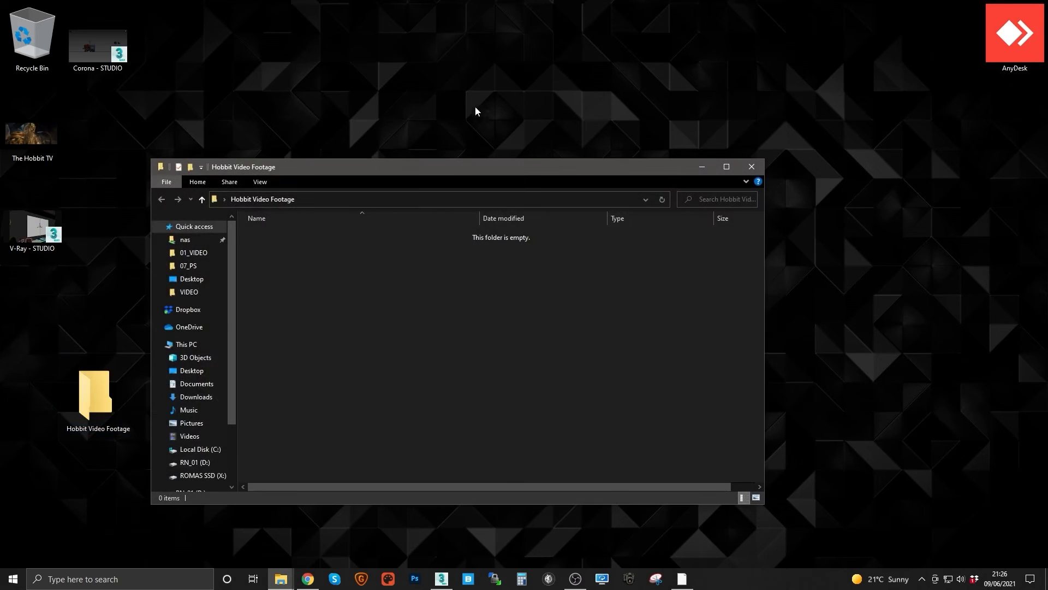
click(429, 199)
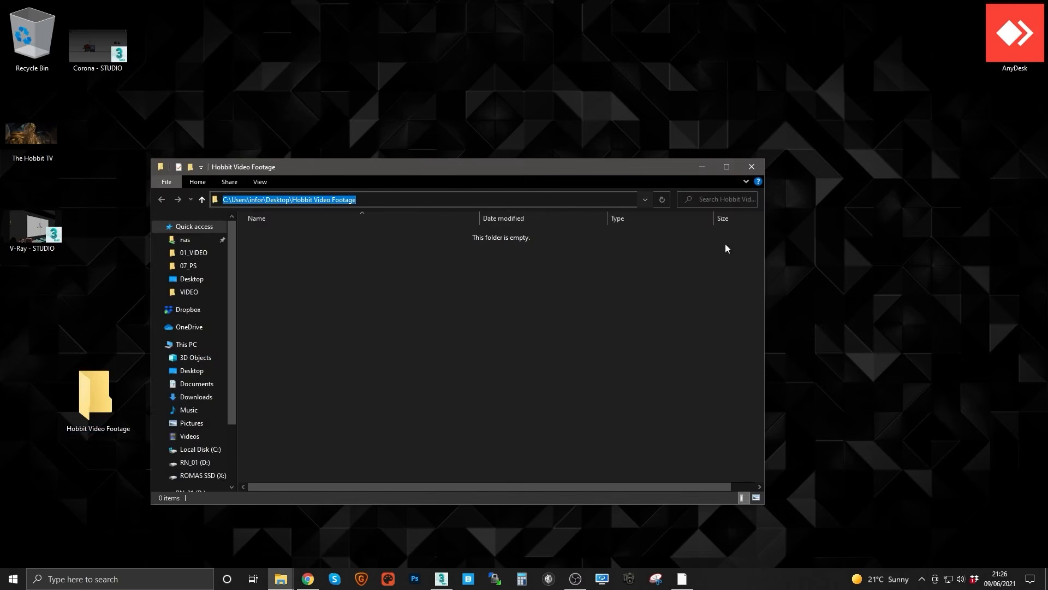
click(752, 166)
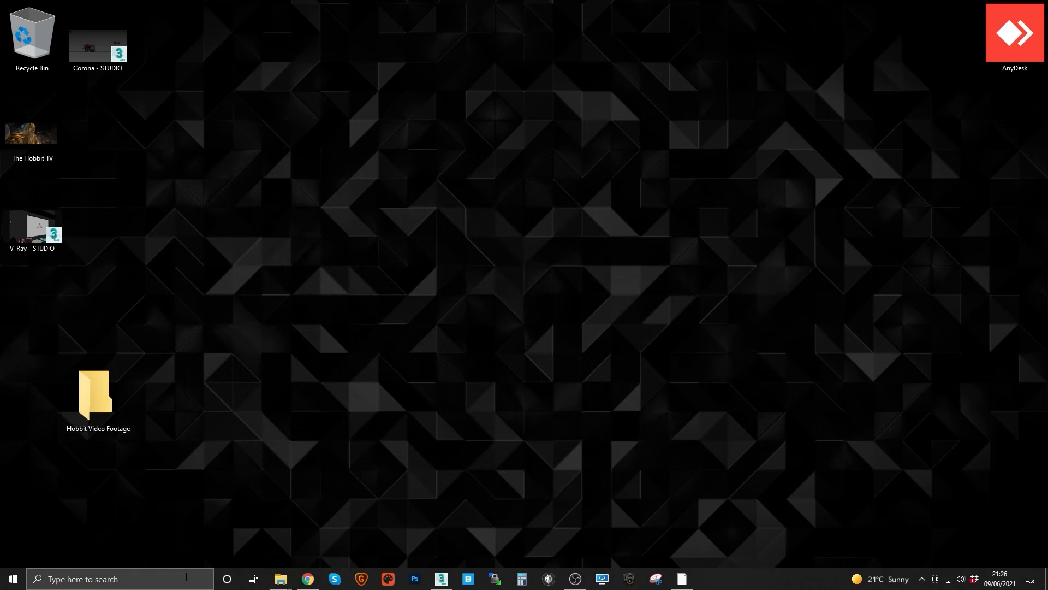
Switch to After Effects and import the downloaded Hobbit MP4 video from the Downloads folder into the project
click(681, 578)
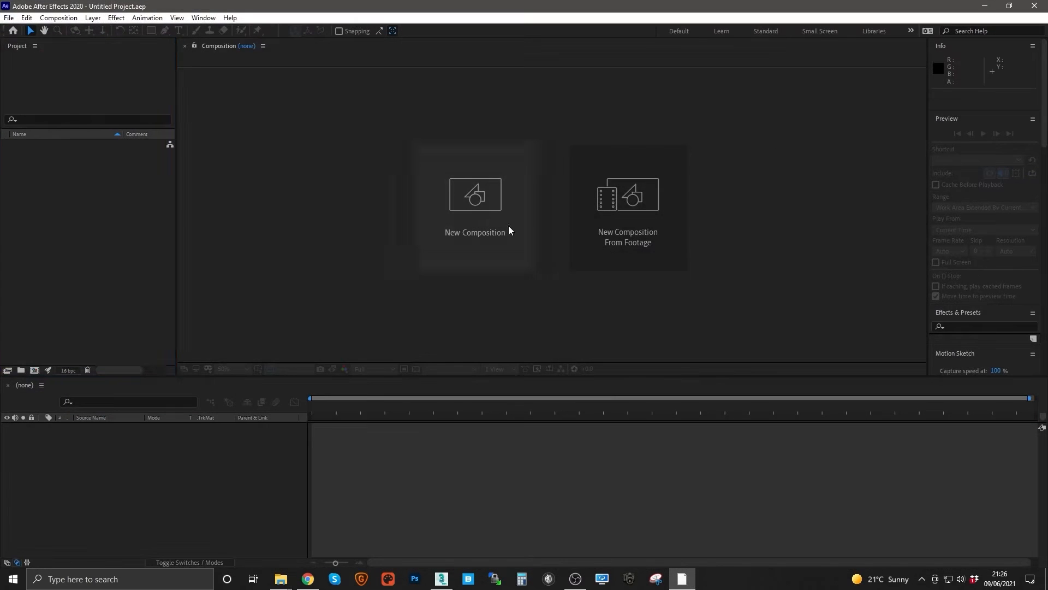
click(25, 245)
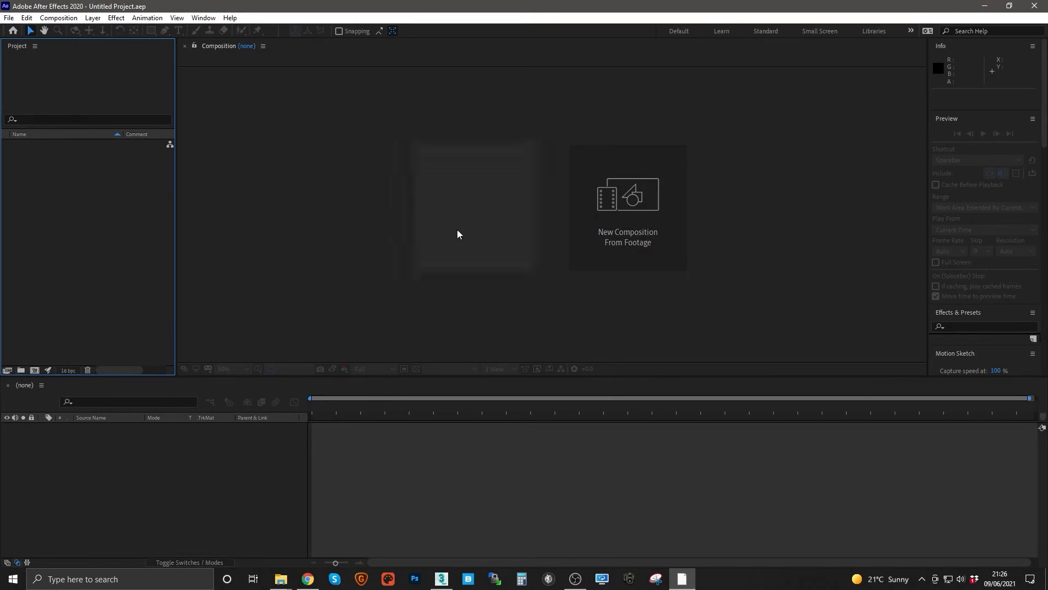
double_click(516, 10)
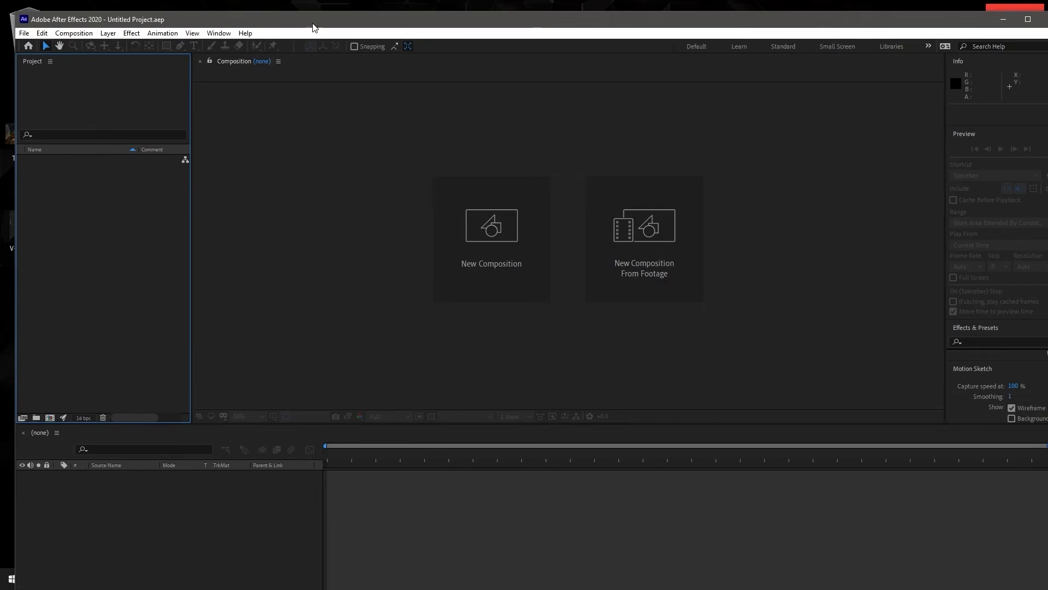
drag(315, 25, 436, 25)
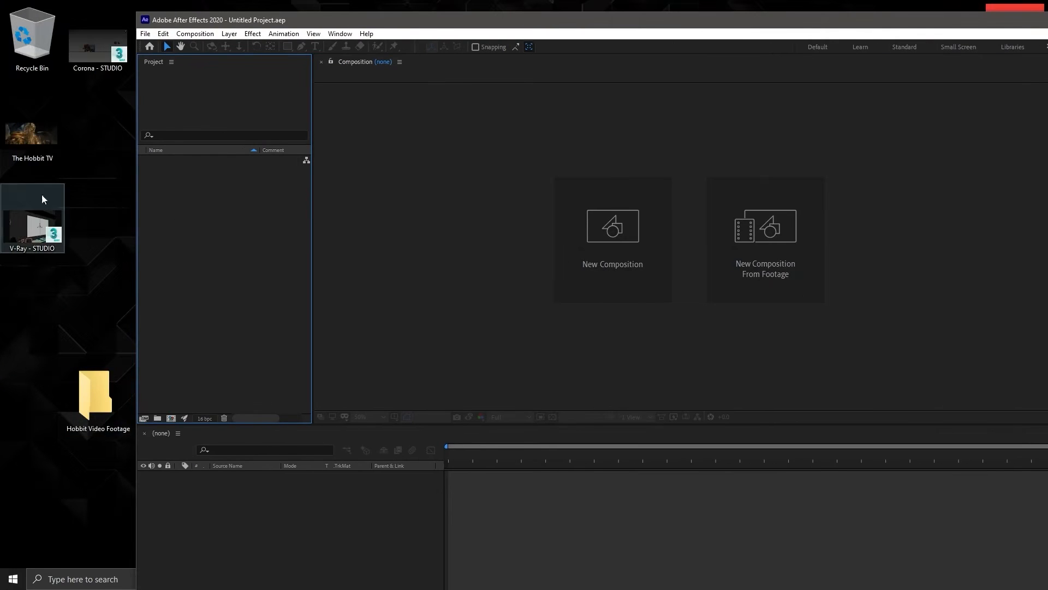
click(109, 580)
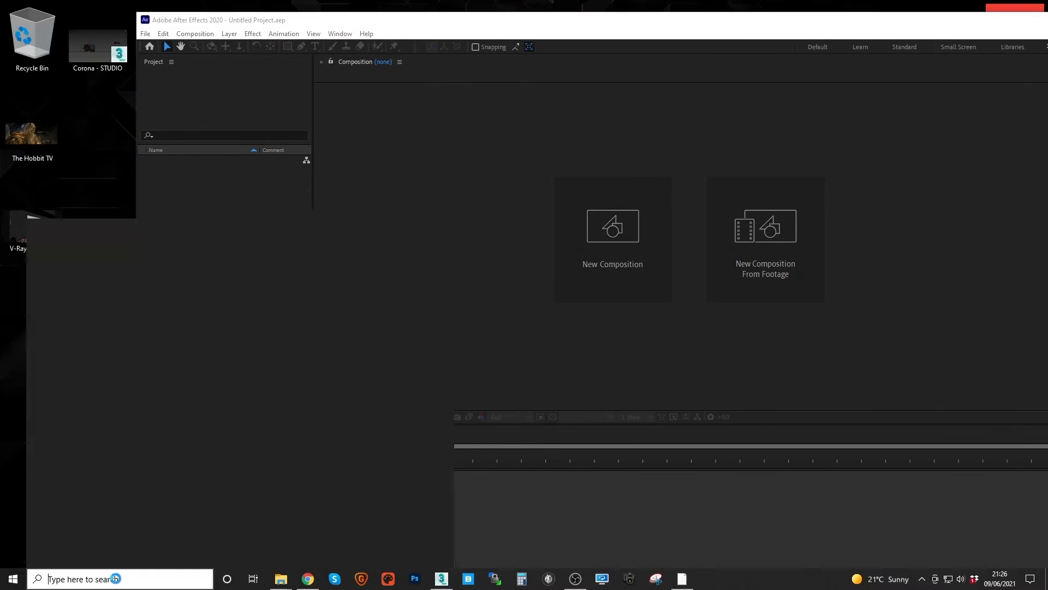
text(downlo)
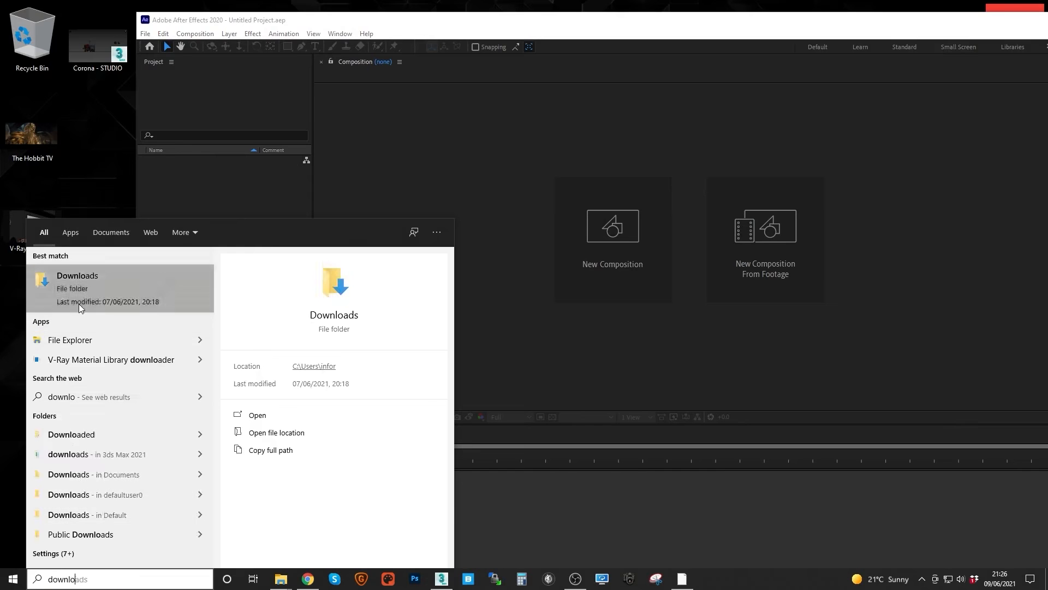
click(79, 304)
drag(339, 152, 596, 173)
drag(548, 321, 206, 291)
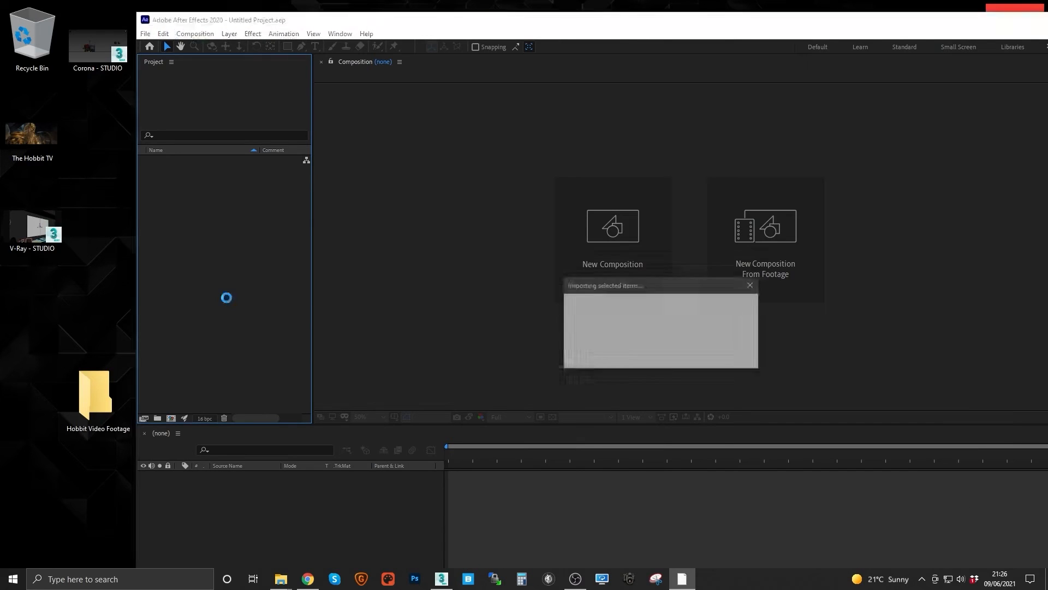
double_click(485, 20)
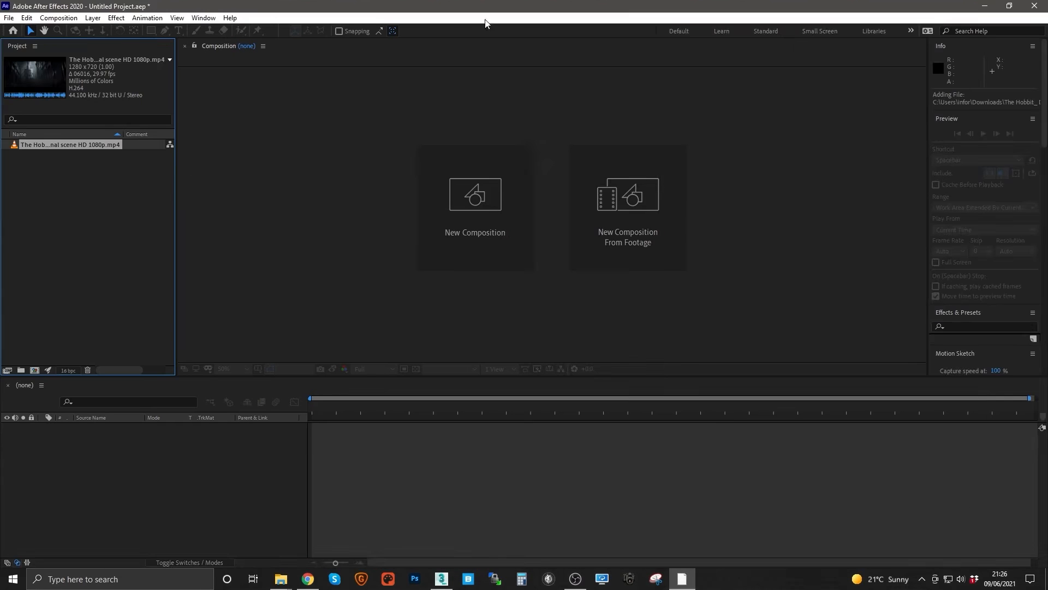
Create a composition from the imported Hobbit clip and move the time indicator to frame 01191
drag(44, 153, 35, 370)
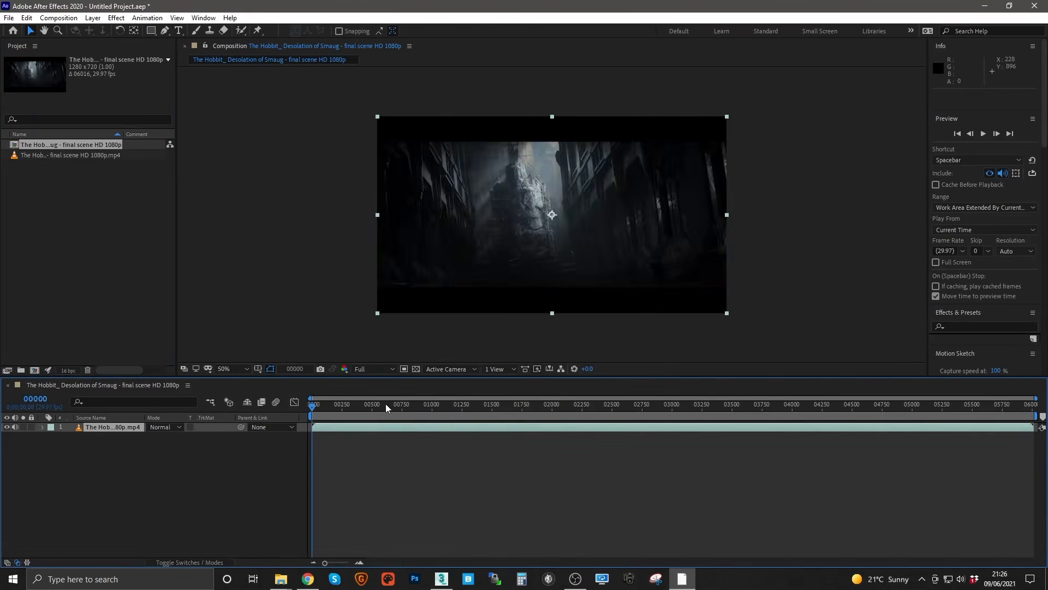
drag(385, 406, 455, 407)
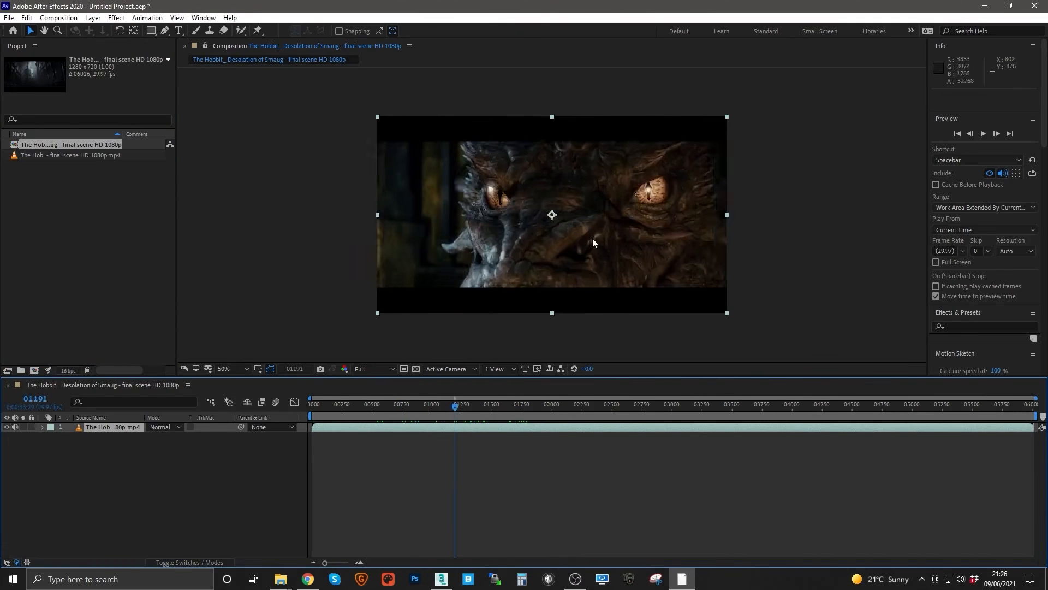
Minimize After Effects, examine the downloaded video's frame size and frame rate in its file properties, and close the Downloads folder
click(988, 6)
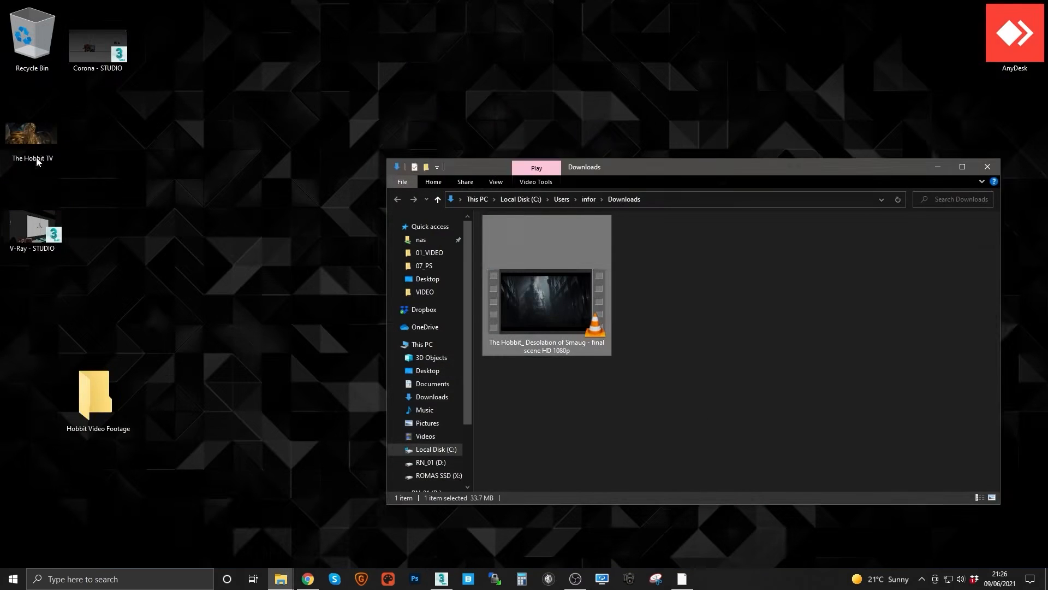
mouse_move(279, 583)
click(334, 538)
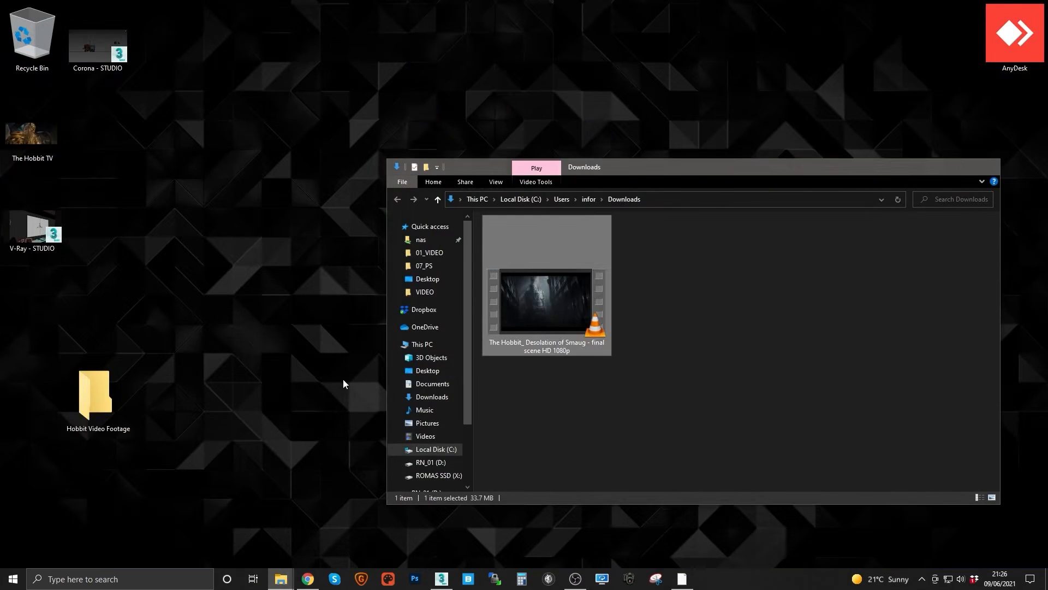
right_click(546, 328)
click(597, 560)
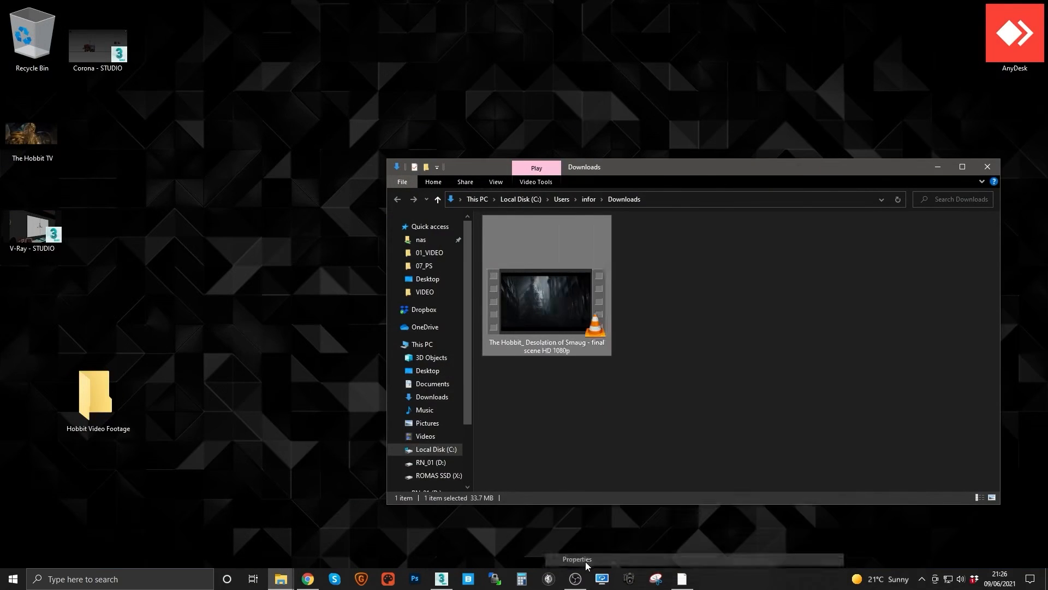
click(437, 236)
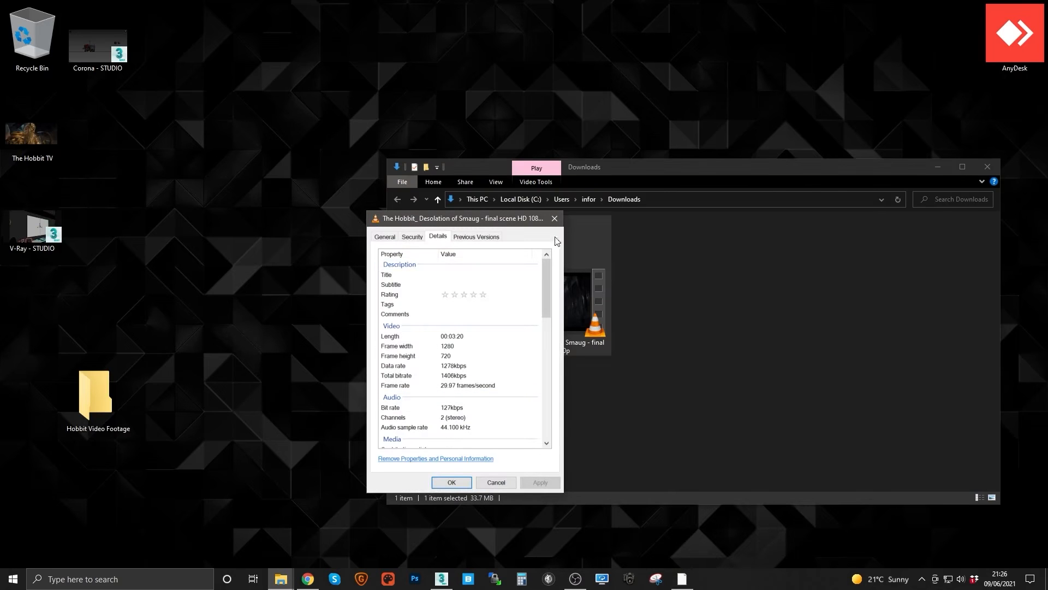
click(555, 219)
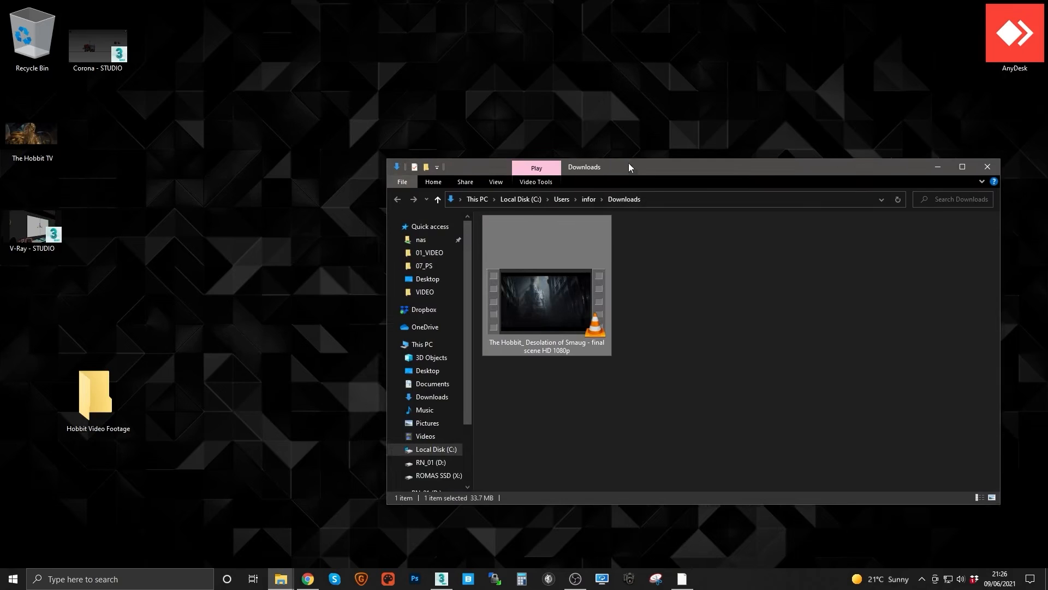
drag(629, 164, 509, 151)
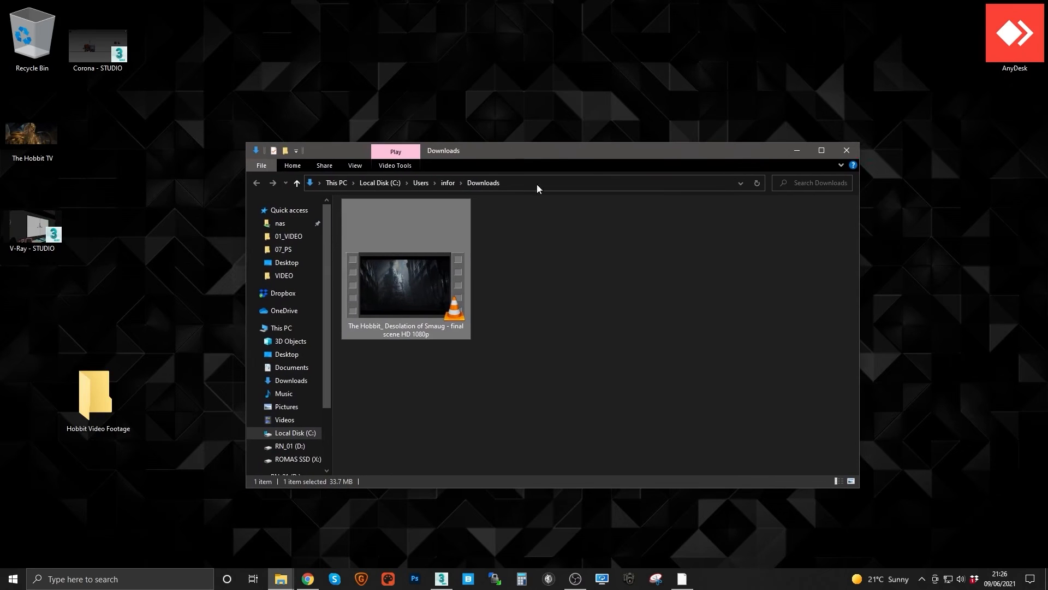
click(845, 153)
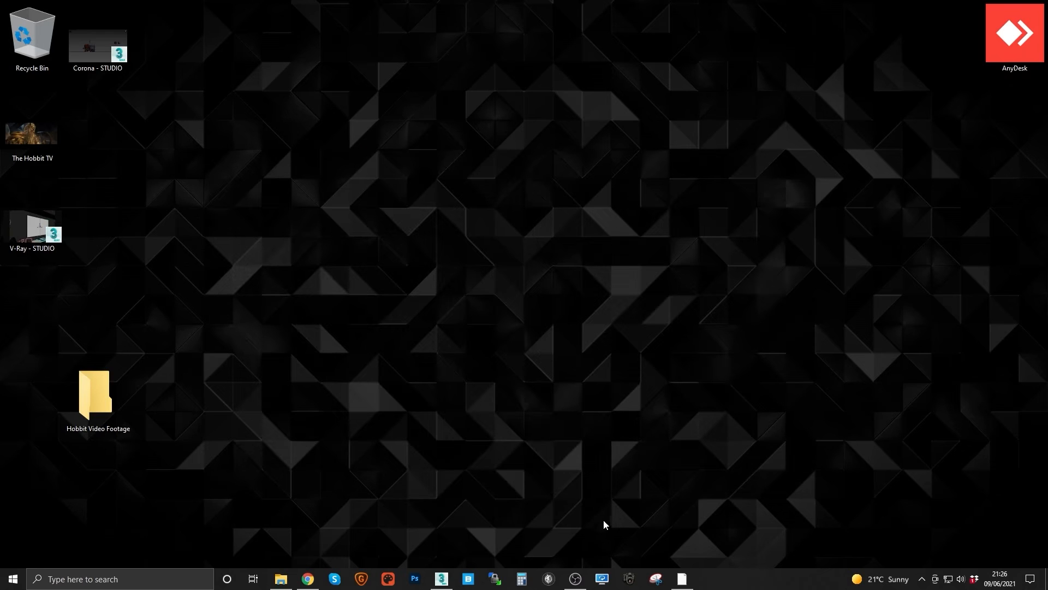
Switch back to After Effects, inspect the project settings and close them without changes
click(682, 579)
click(94, 318)
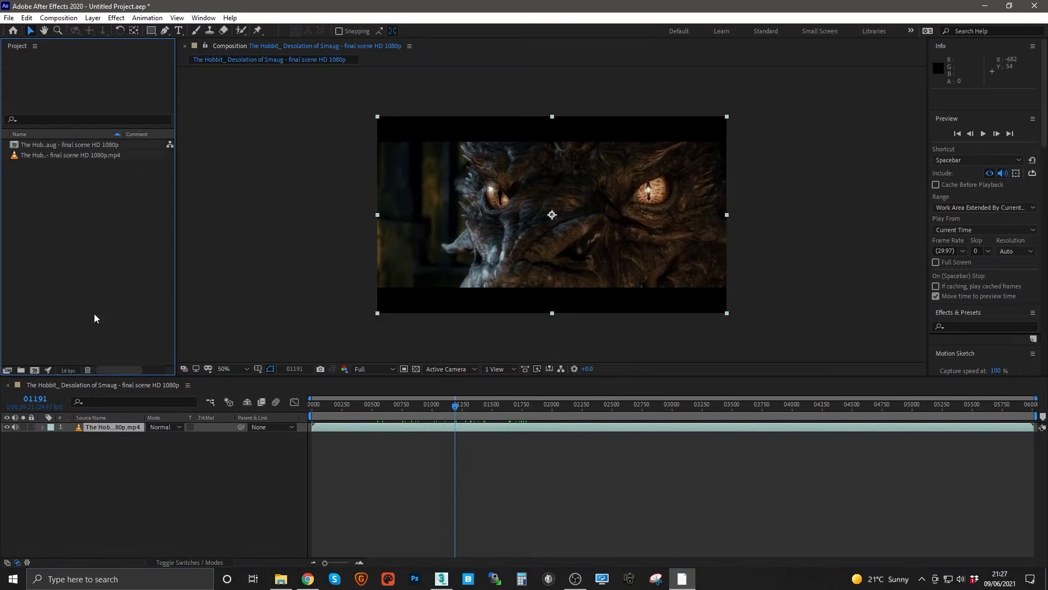
click(98, 427)
click(22, 145)
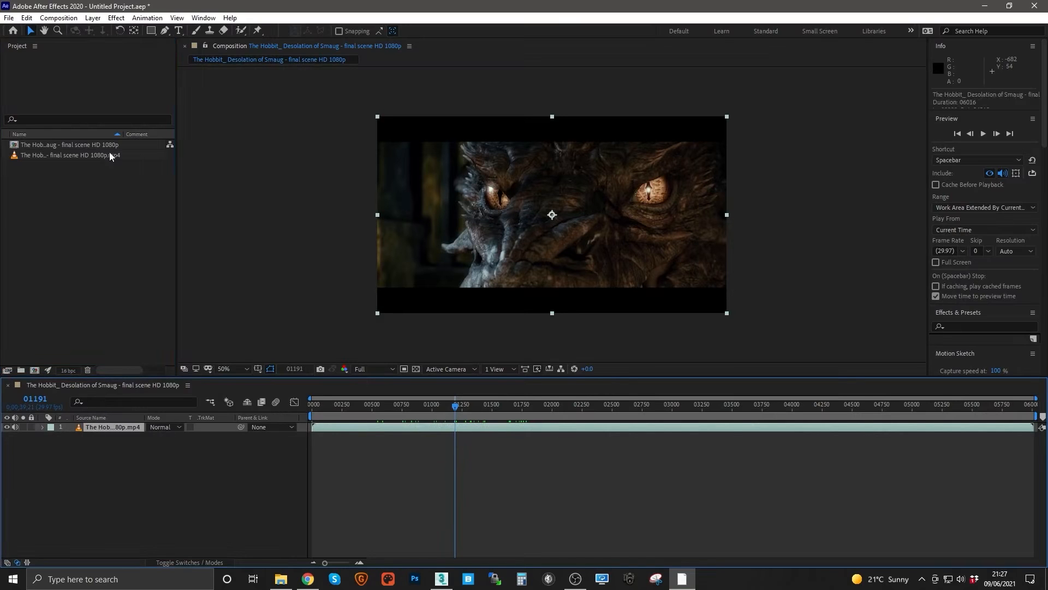
click(10, 18)
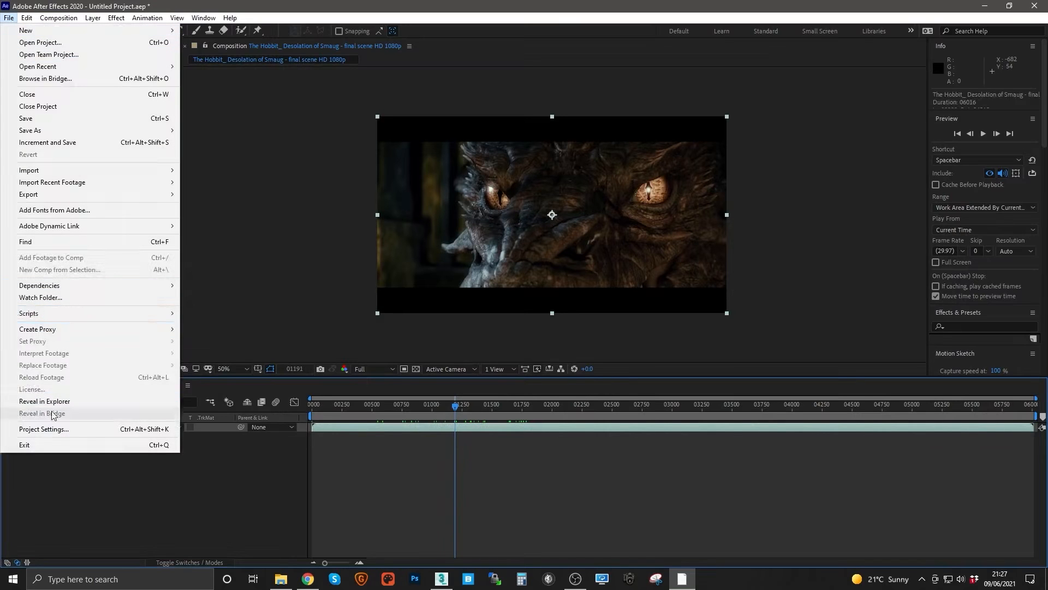
click(43, 429)
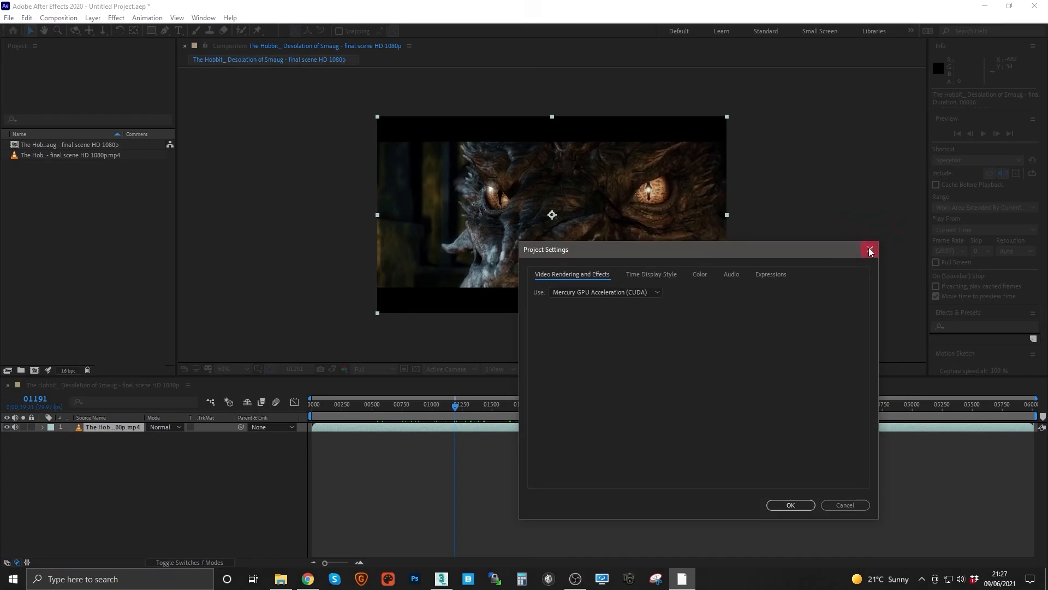
click(870, 250)
Check the sequence footage frame rate in the import preferences and confirm the dialog
click(26, 17)
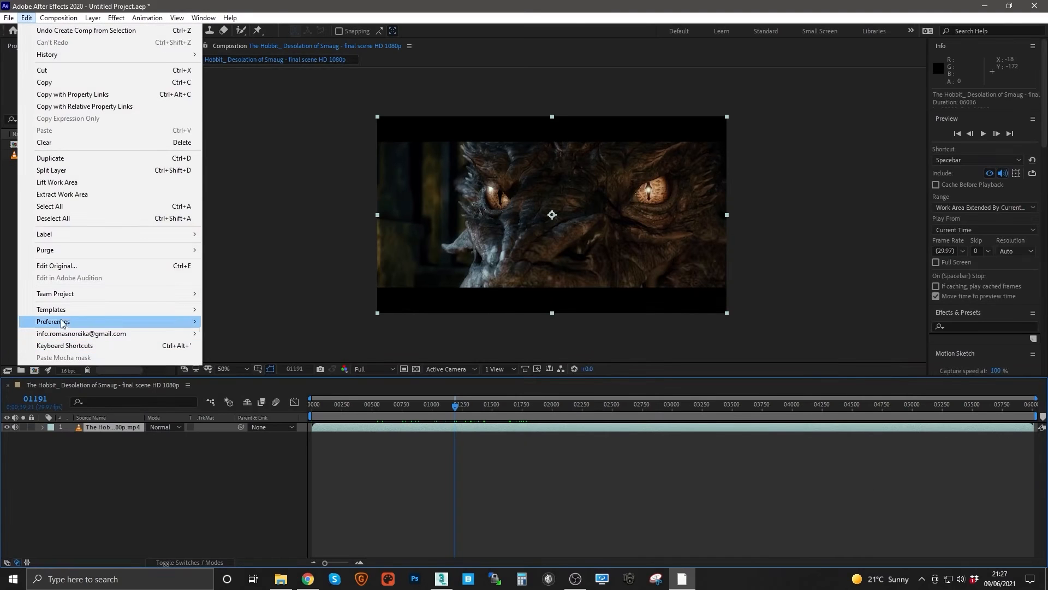
mouse_move(60, 297)
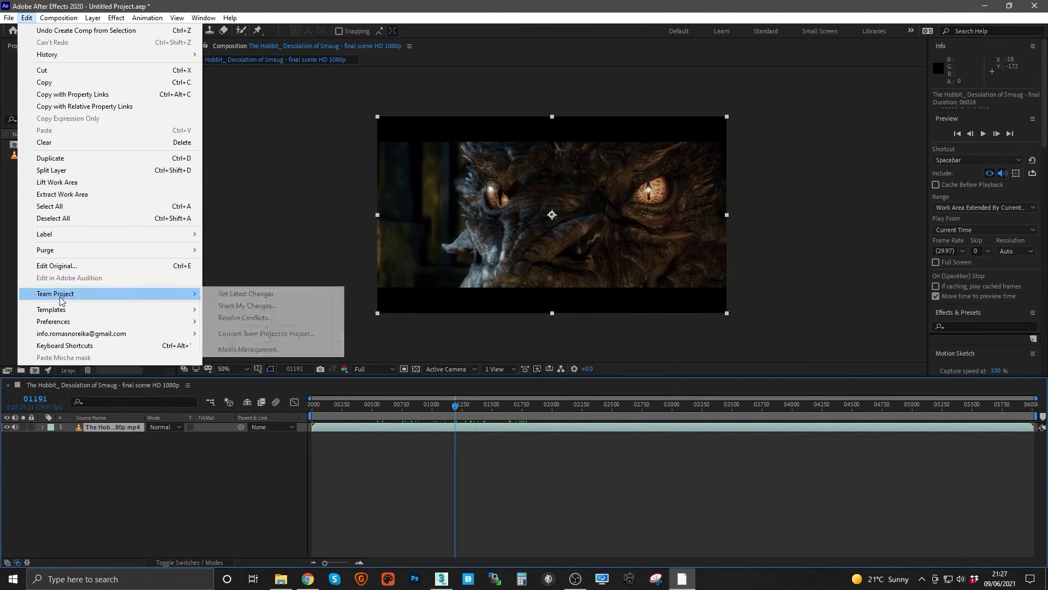
mouse_move(71, 323)
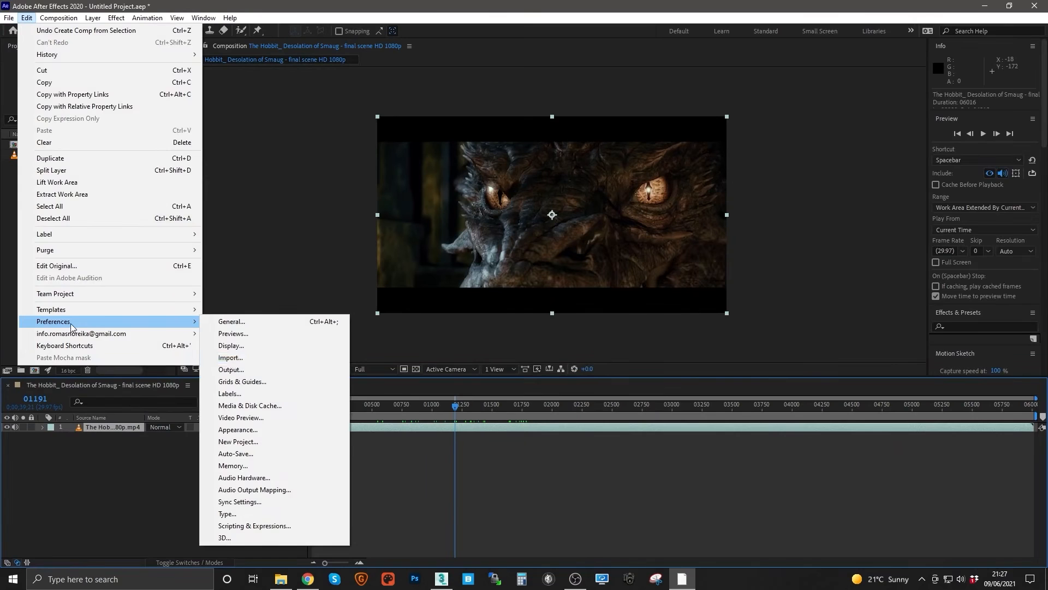
click(230, 359)
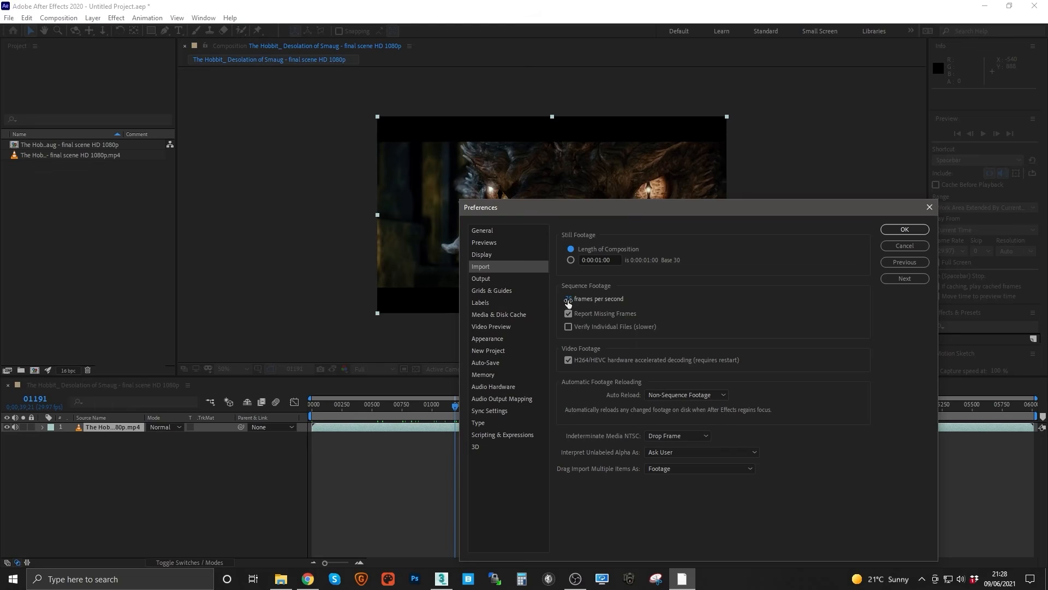
click(903, 230)
Send the Hobbit composition to the Adobe Media Encoder queue and move the encoder window fully into view
click(139, 482)
click(101, 427)
click(122, 443)
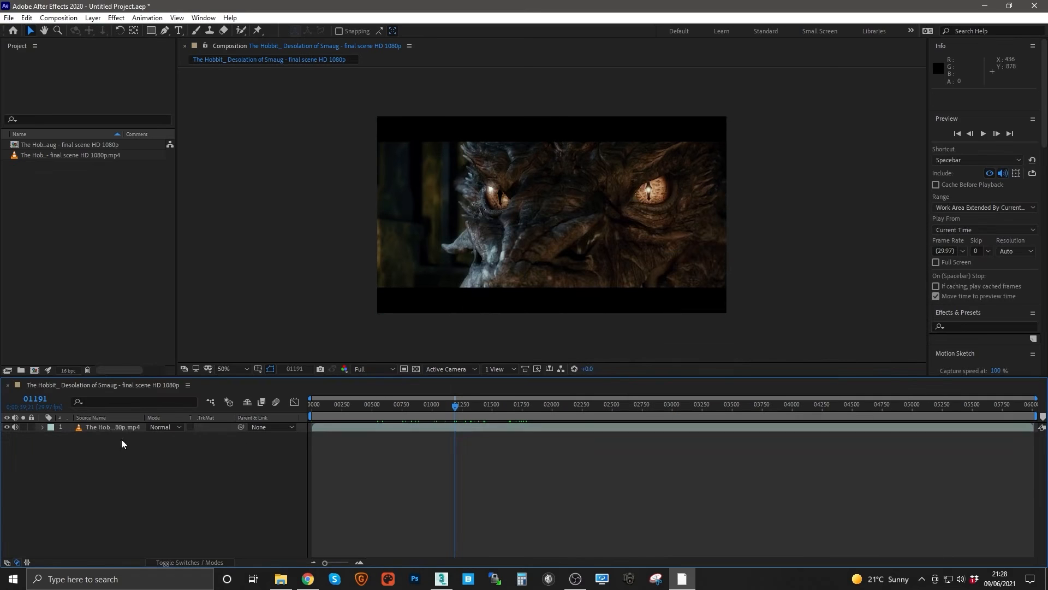
click(96, 429)
click(58, 18)
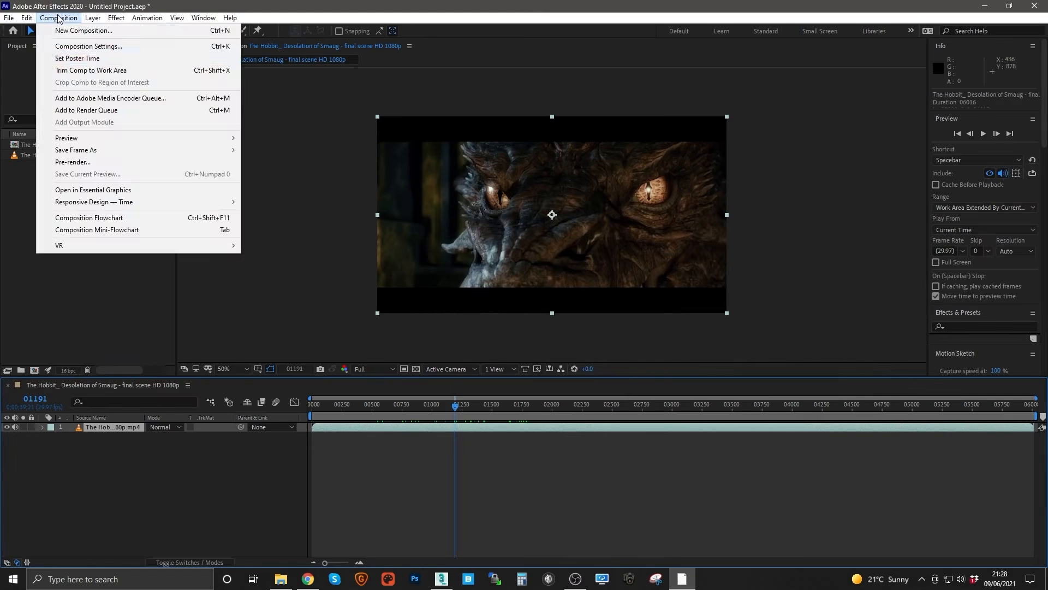
click(89, 99)
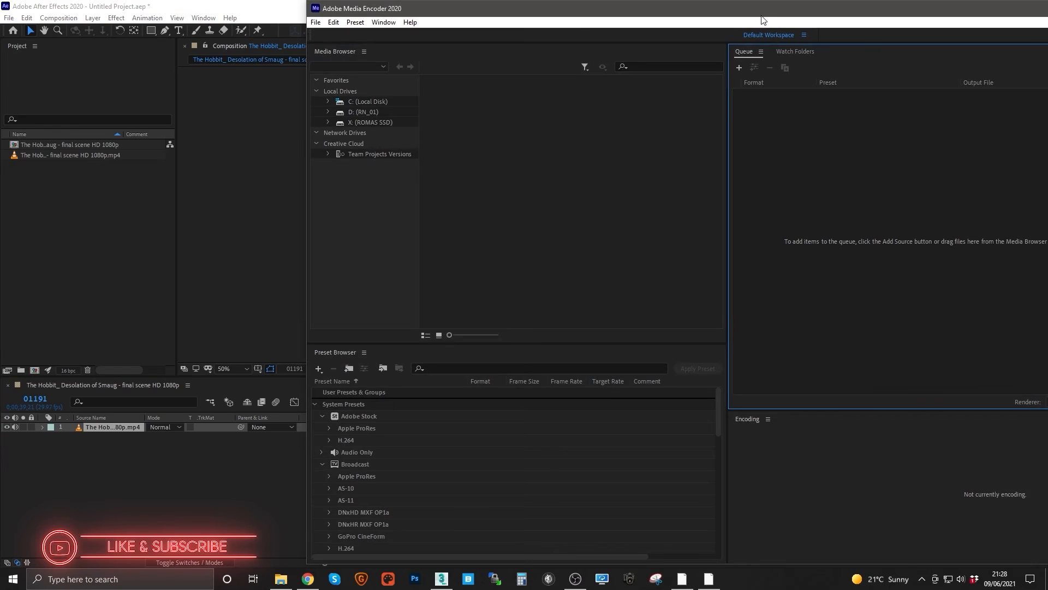
drag(752, 14, 472, 47)
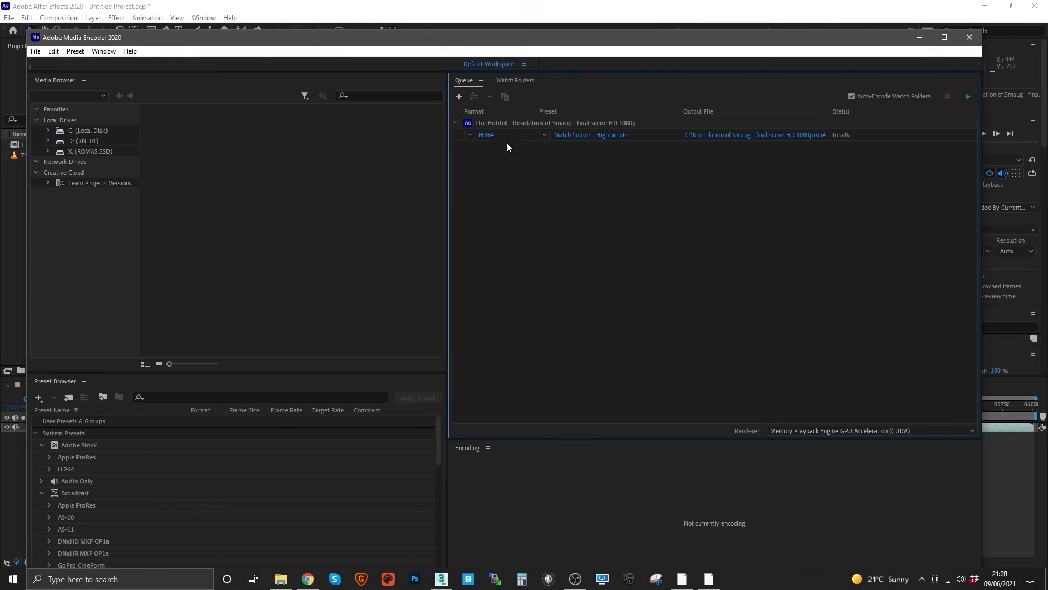
Open the export settings of the queued Hobbit composition and set the format to JPEG
click(489, 135)
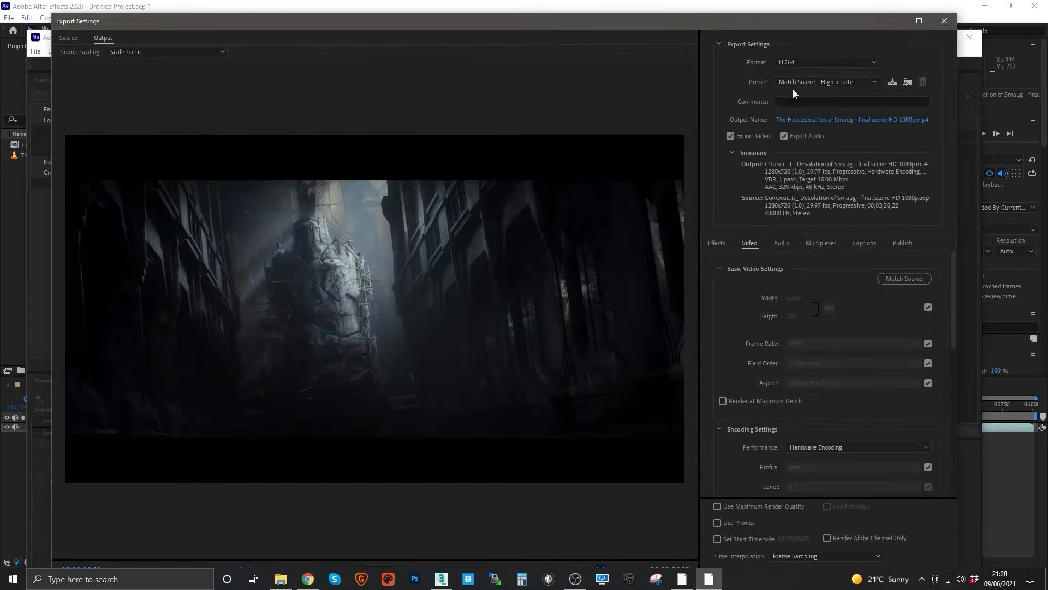
click(792, 61)
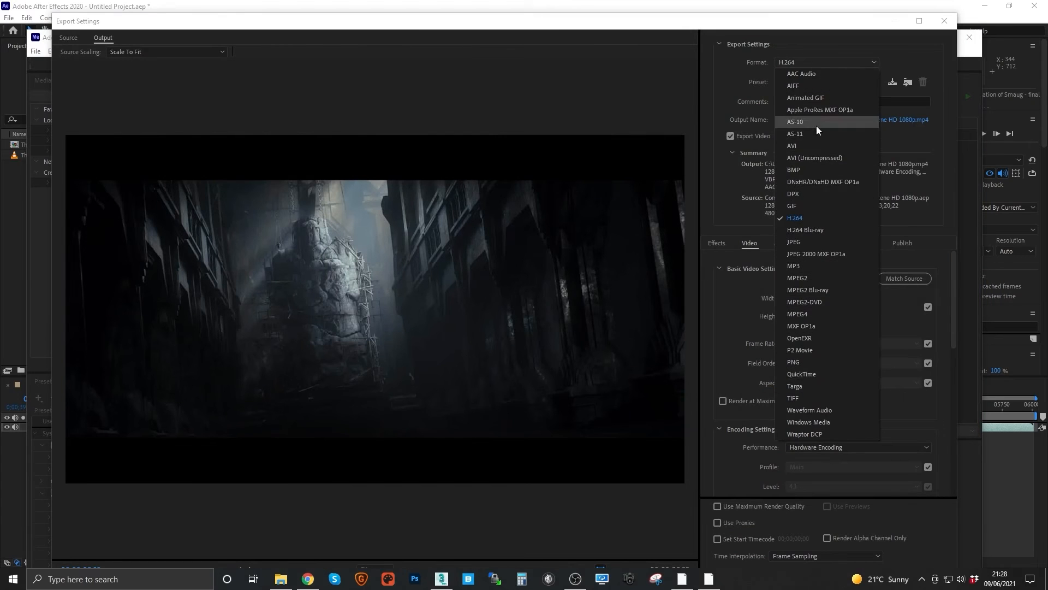
click(802, 242)
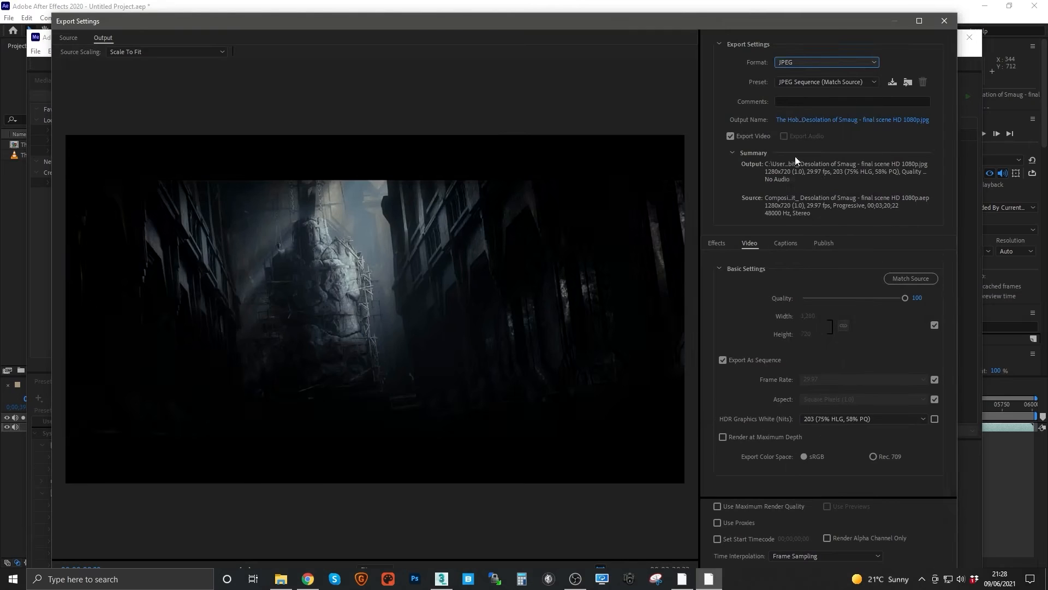
Set the JPEG sequence's output to the Hobbit Video Footage folder on the Desktop with the file name Hobbit_
click(803, 120)
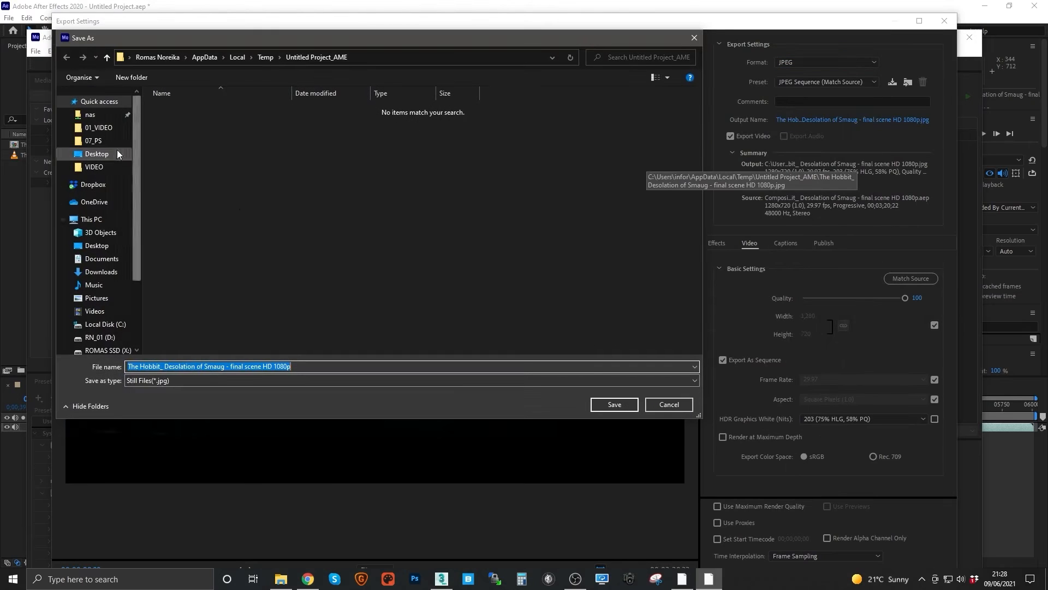
click(125, 154)
double_click(204, 158)
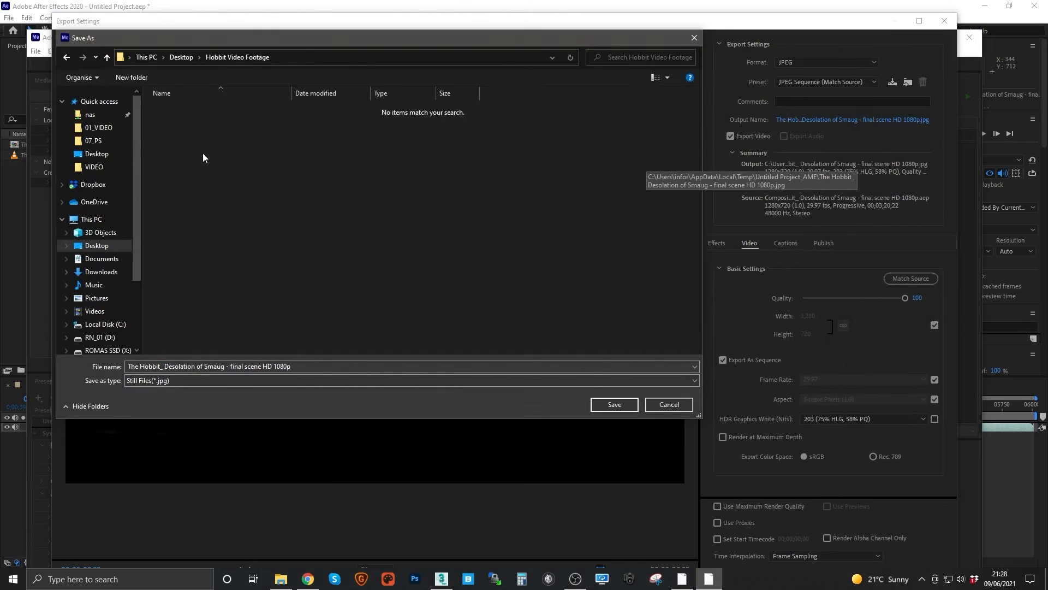
click(314, 364)
text(Ho)
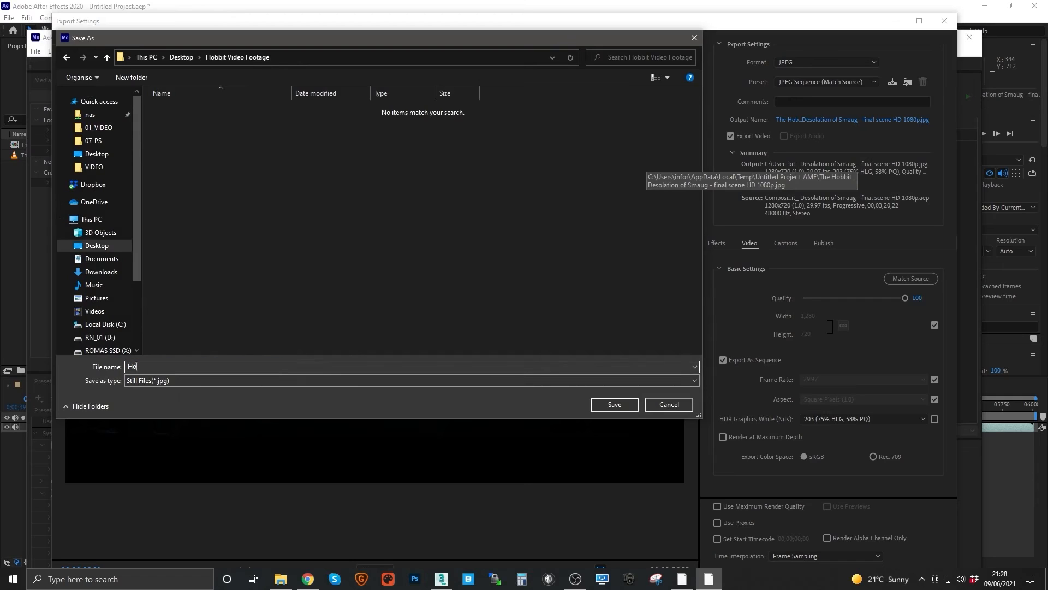
text(bbit_)
click(613, 405)
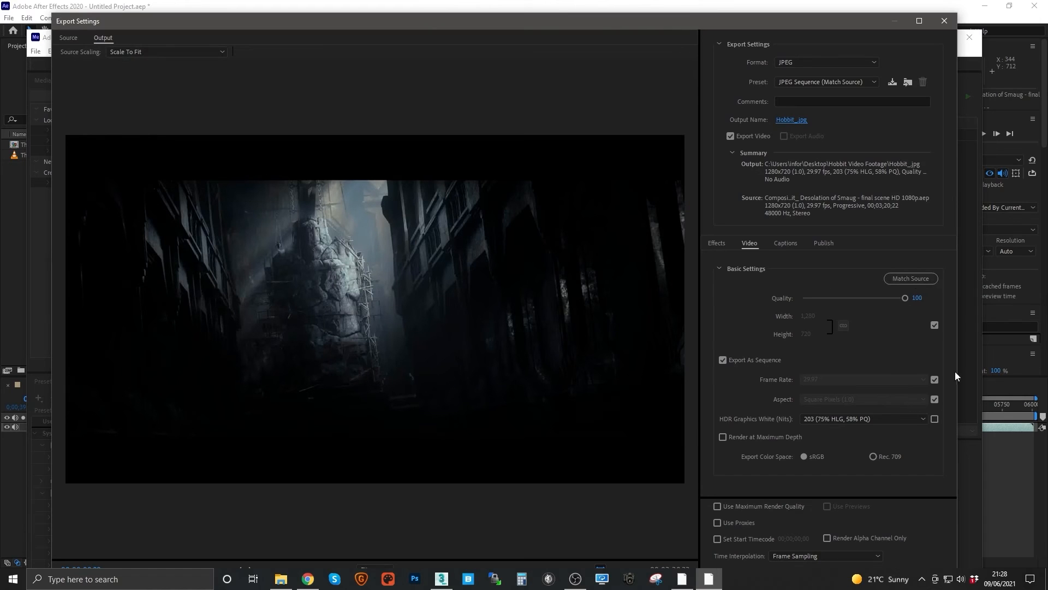
Match the JPEG export's basic settings to the source, then dismiss the export settings and minimize Media Encoder
click(911, 279)
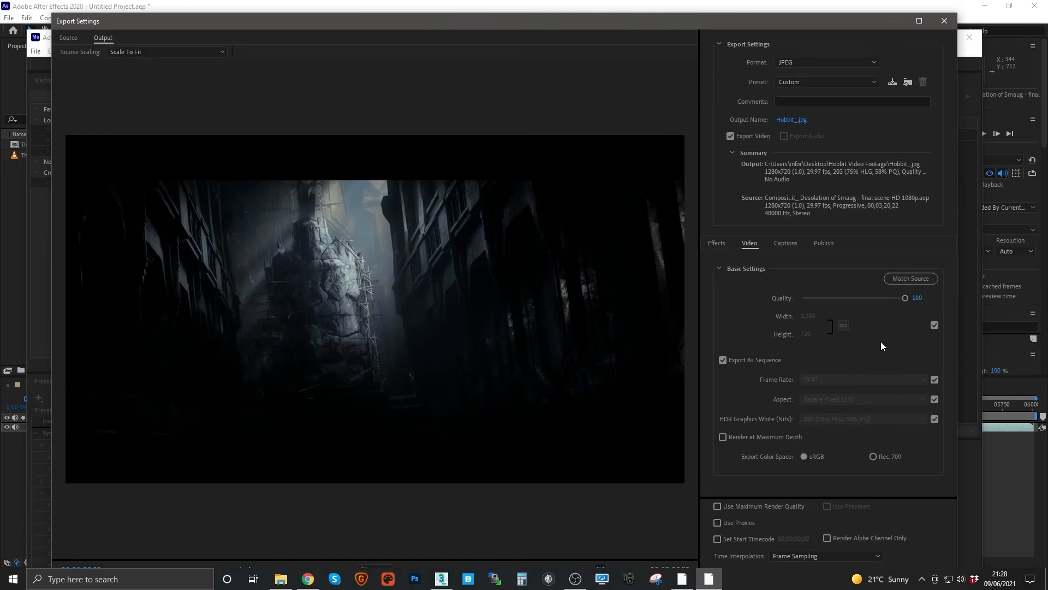
click(945, 21)
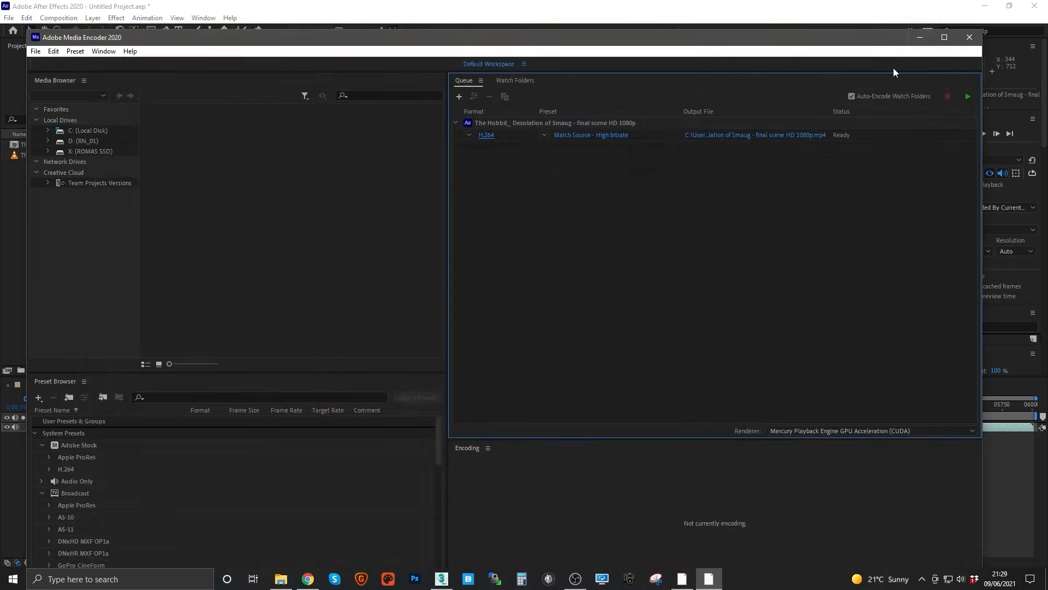
click(920, 38)
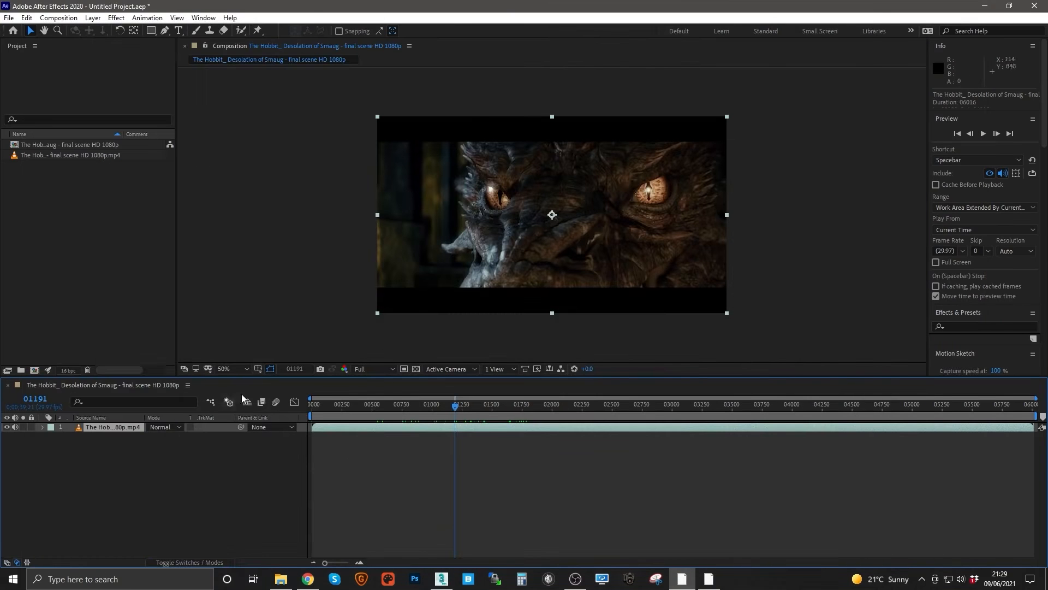
Examine the Hobbit composition's width and height in its composition settings and cancel the dialog
click(37, 145)
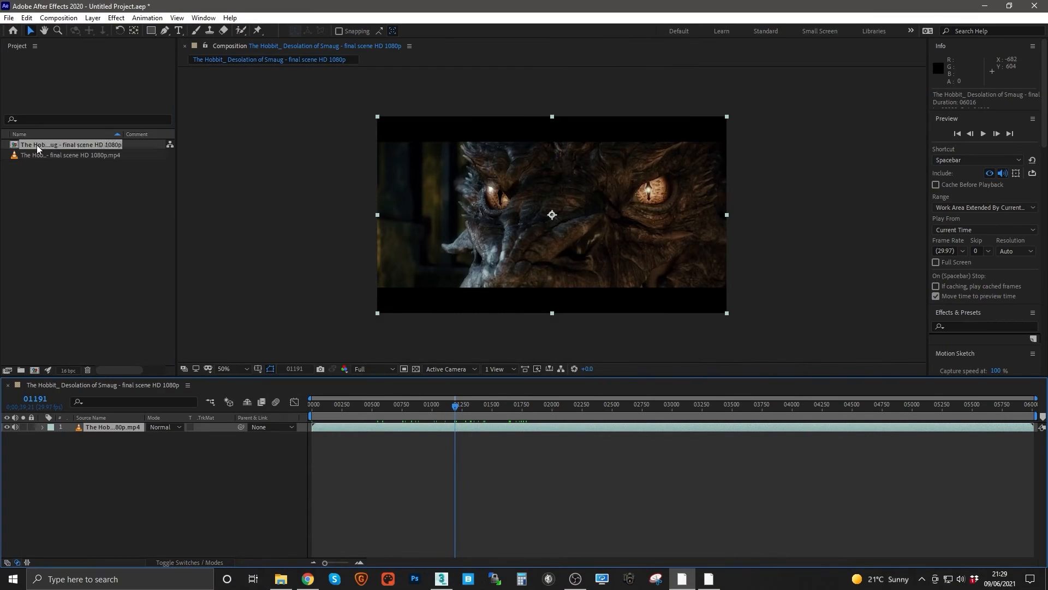
right_click(37, 145)
click(74, 153)
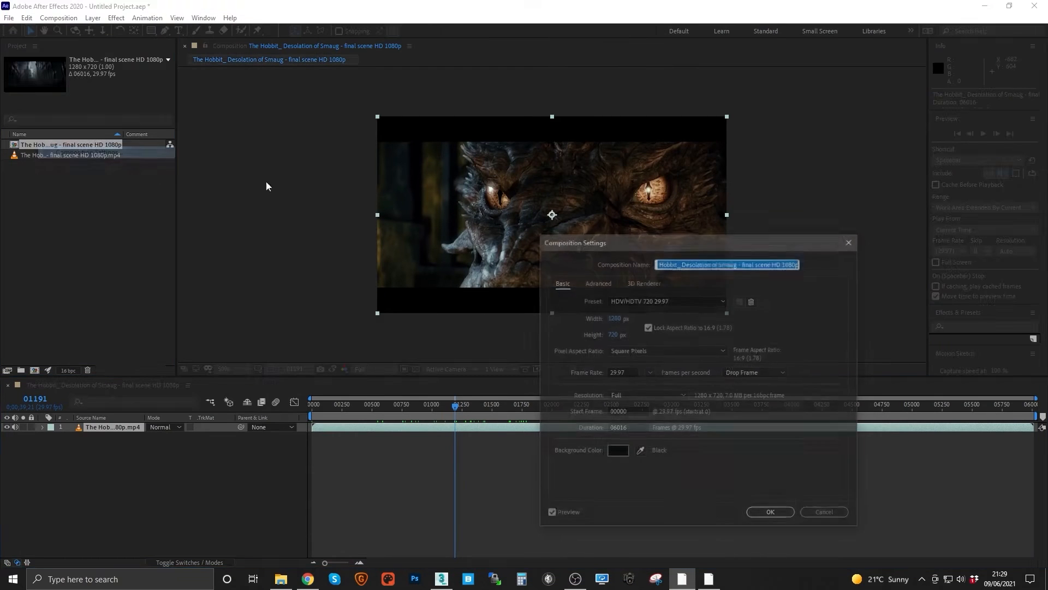
click(616, 318)
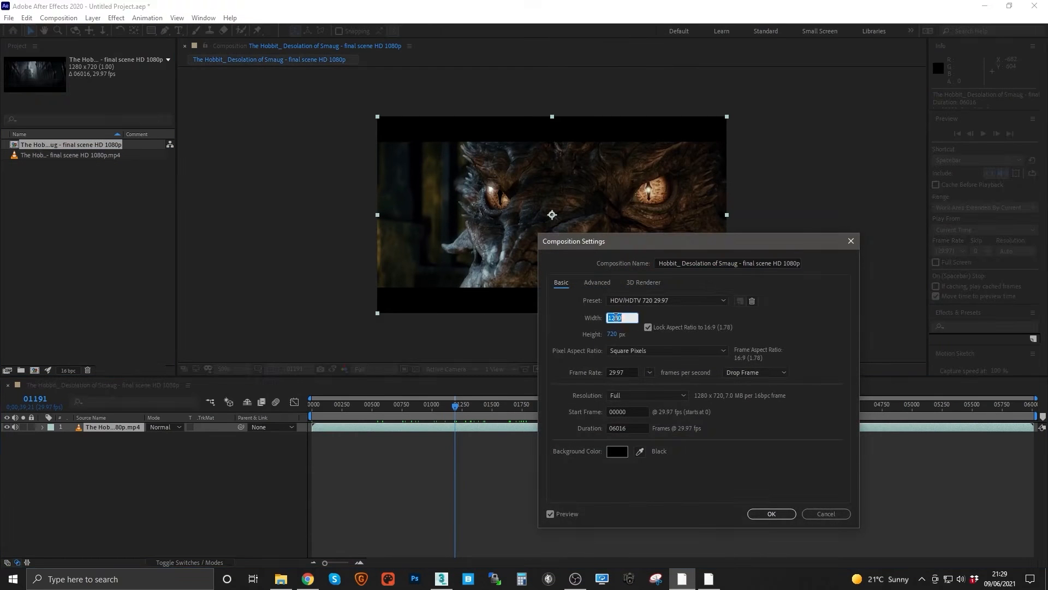
click(819, 515)
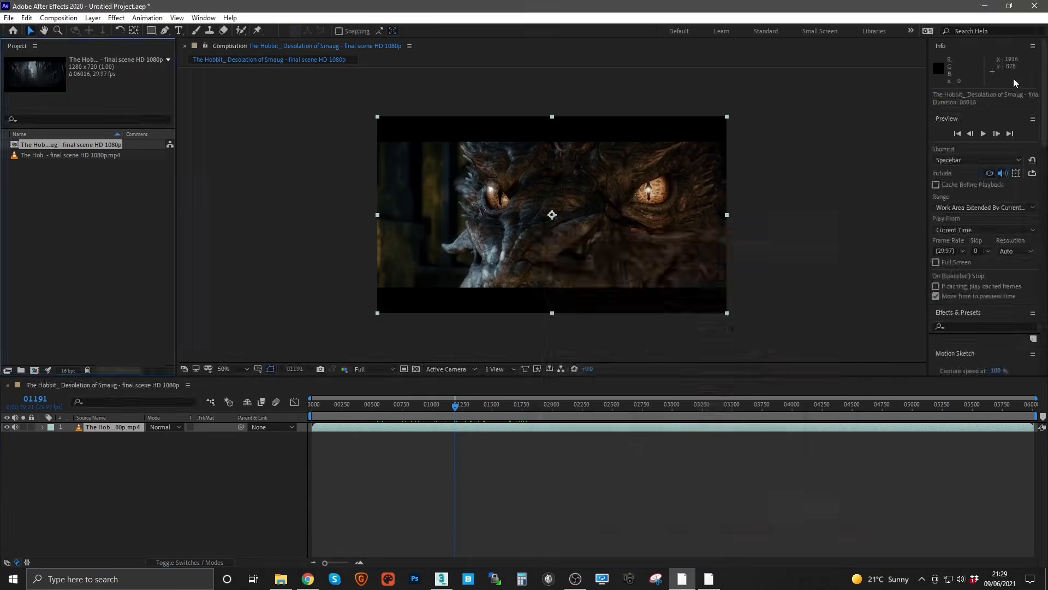
Minimize After Effects, switch to Chrome and reopen the YT1s downloader page from the Google results
click(984, 6)
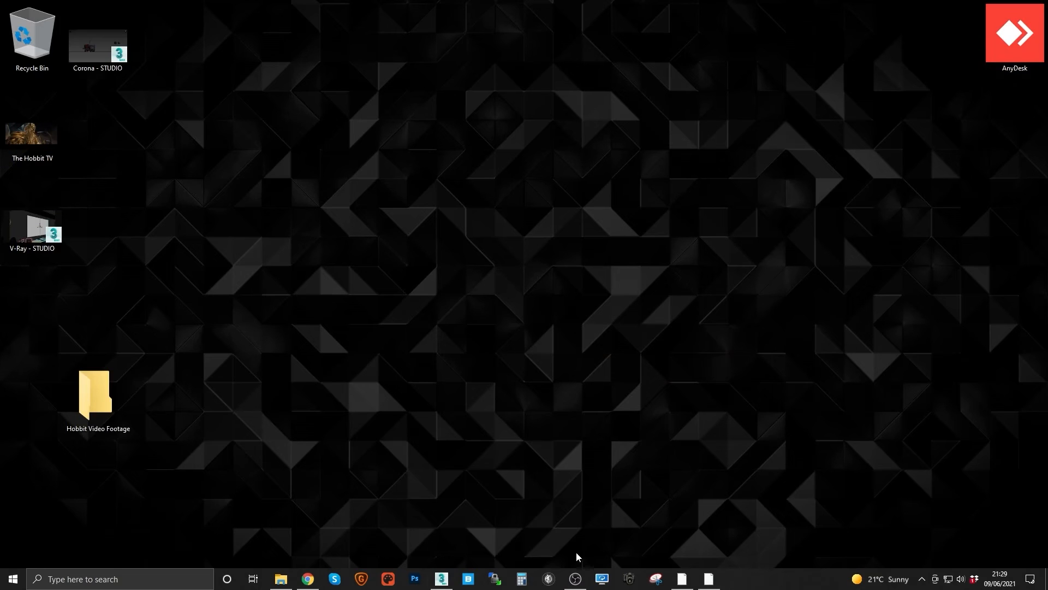
click(309, 578)
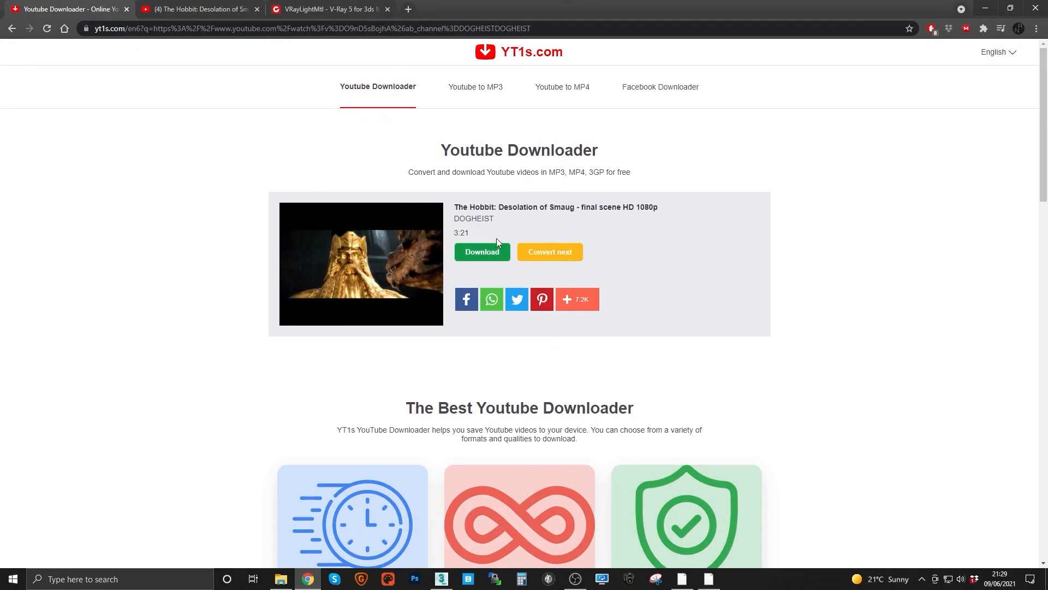
click(12, 28)
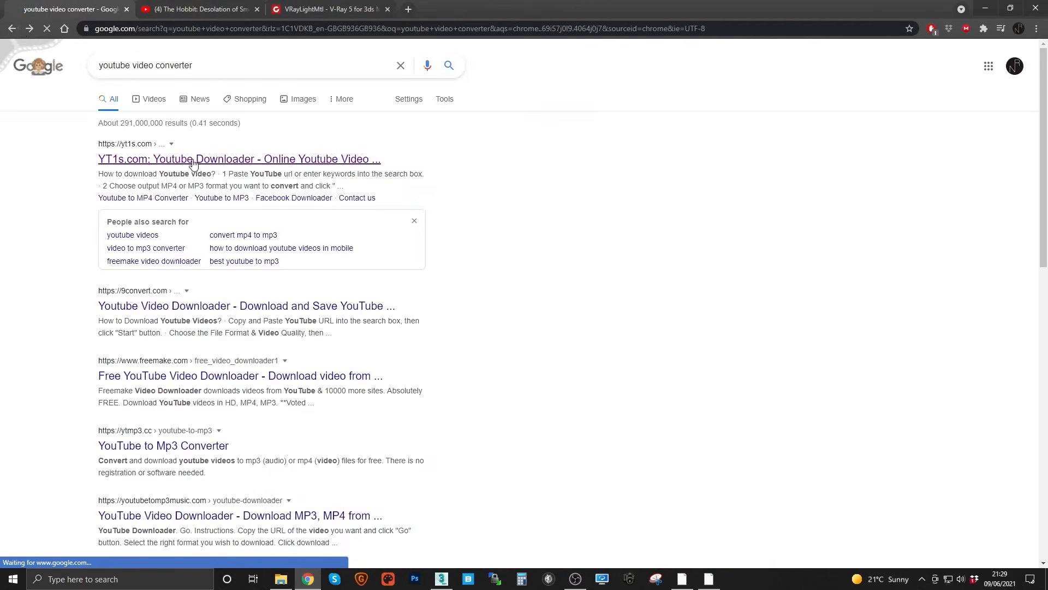
click(195, 159)
Copy the web address of the Hobbit video on YouTube and paste it into the YT1s downloader
click(209, 5)
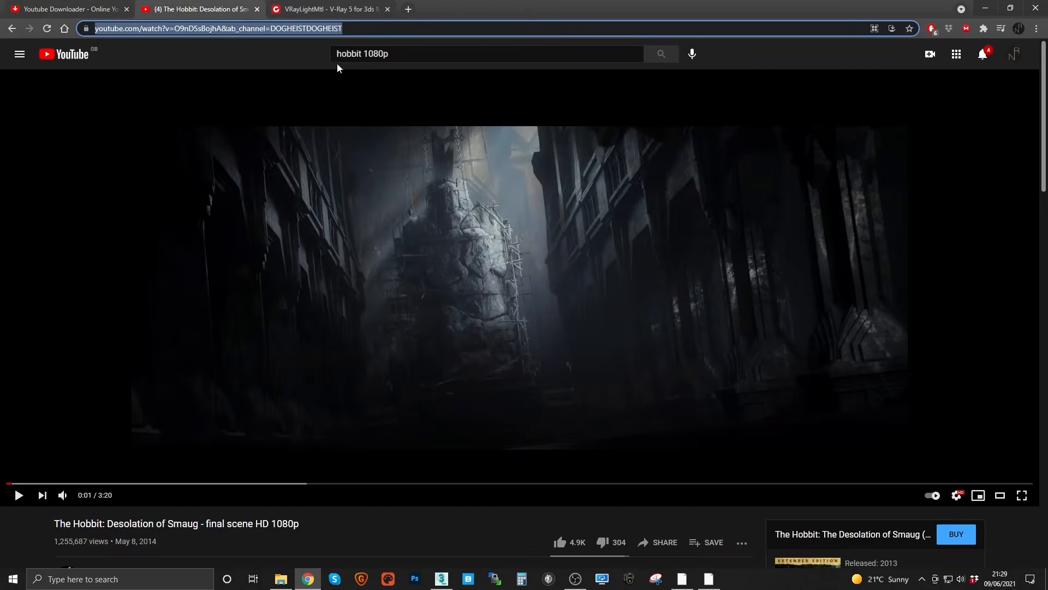
right_click(338, 31)
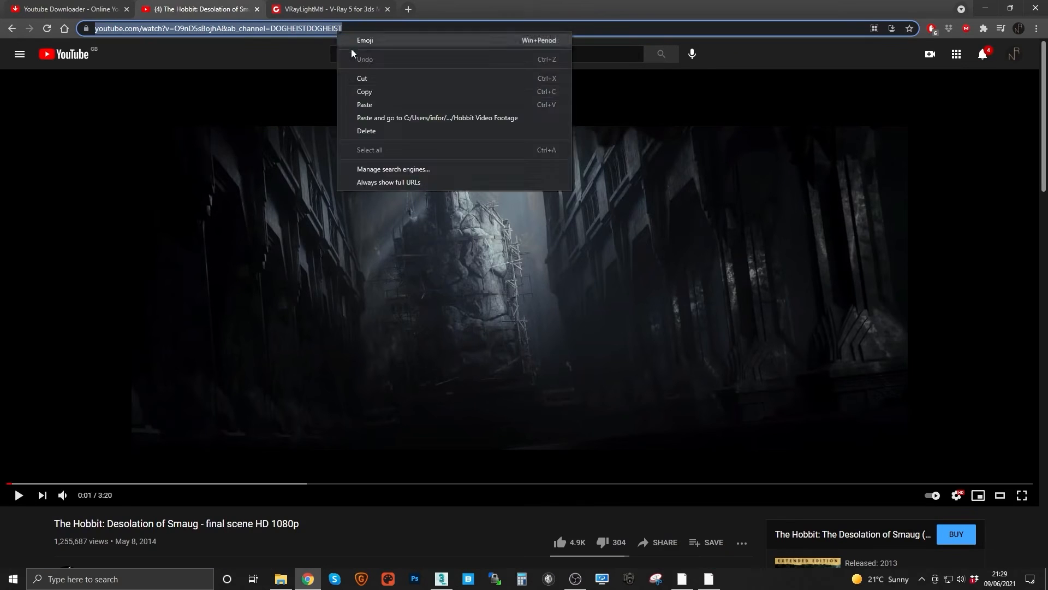
click(363, 91)
click(65, 9)
click(376, 207)
key(ctrl+v)
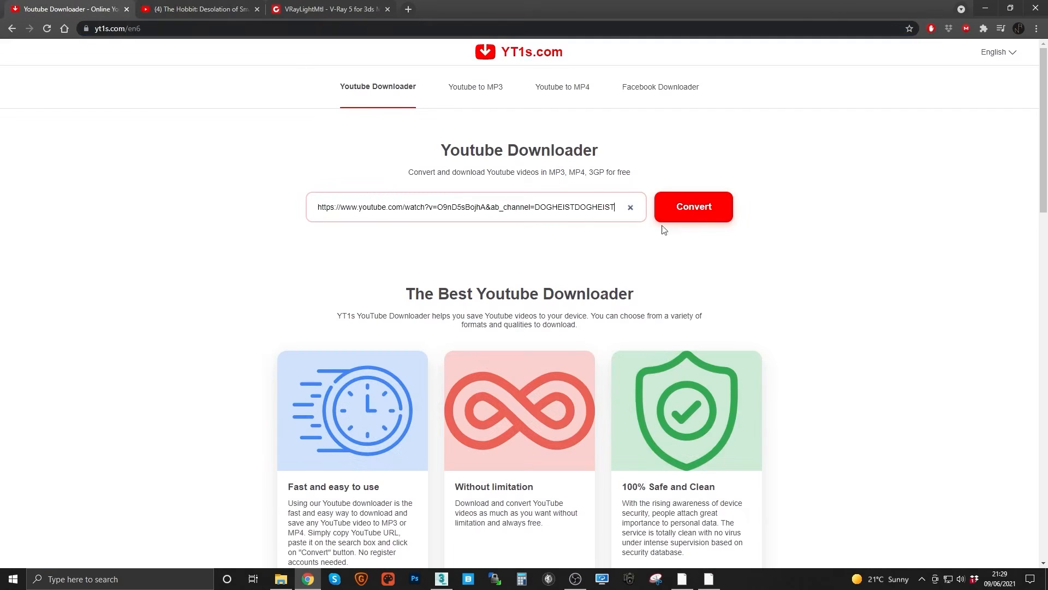
Convert the pasted Hobbit video link and choose the 1080p (63.5 MB) MP4 quality
click(694, 207)
click(523, 251)
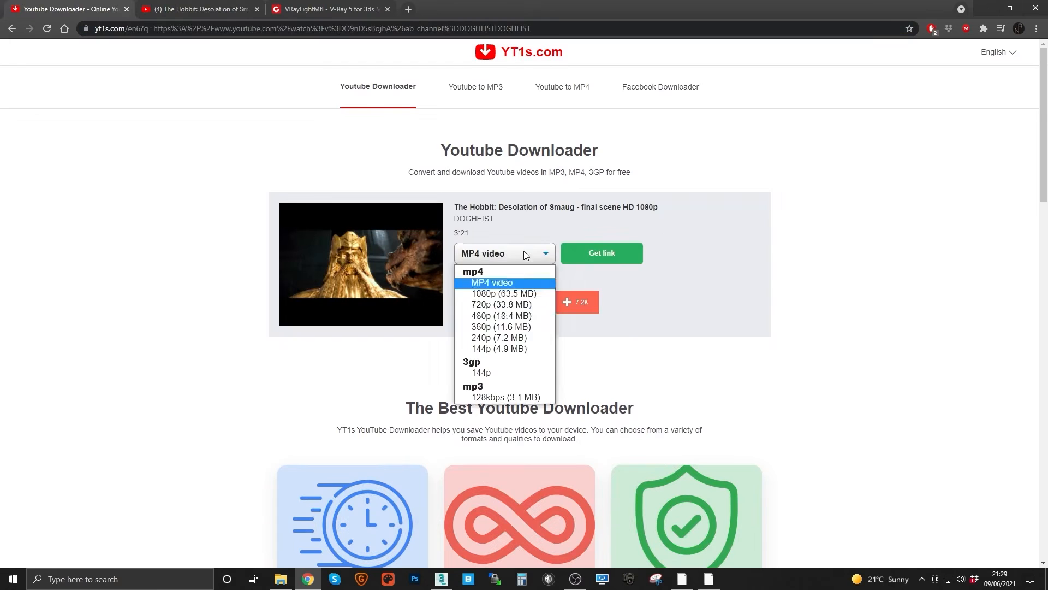
click(601, 282)
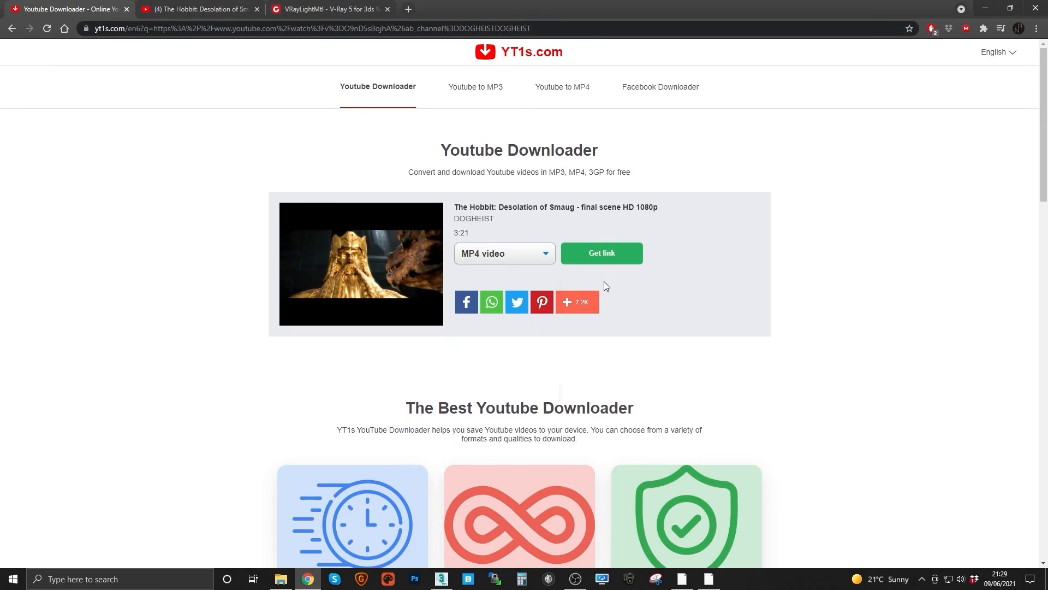
click(503, 258)
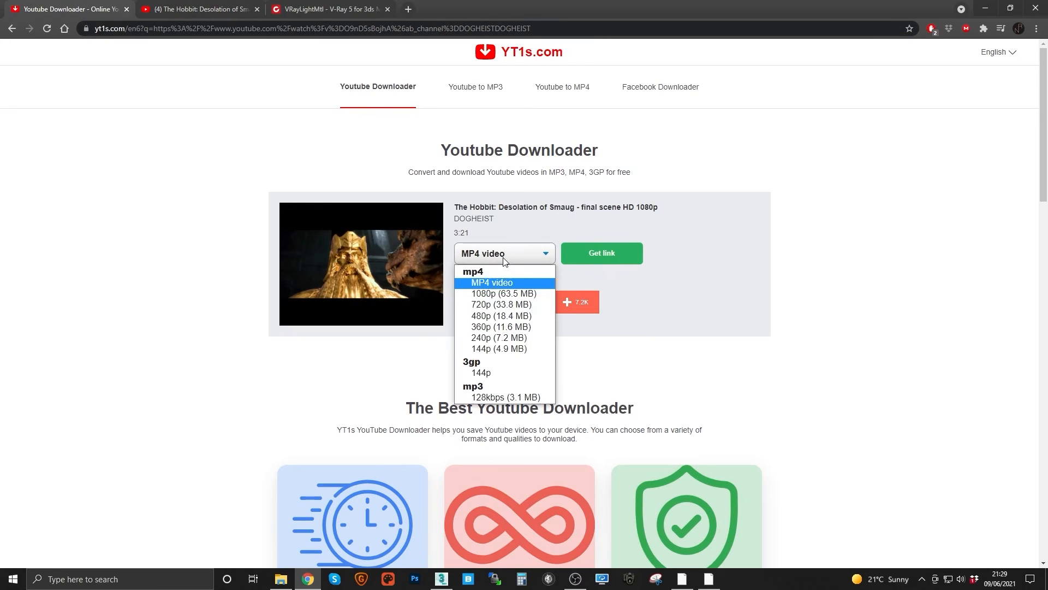
click(493, 299)
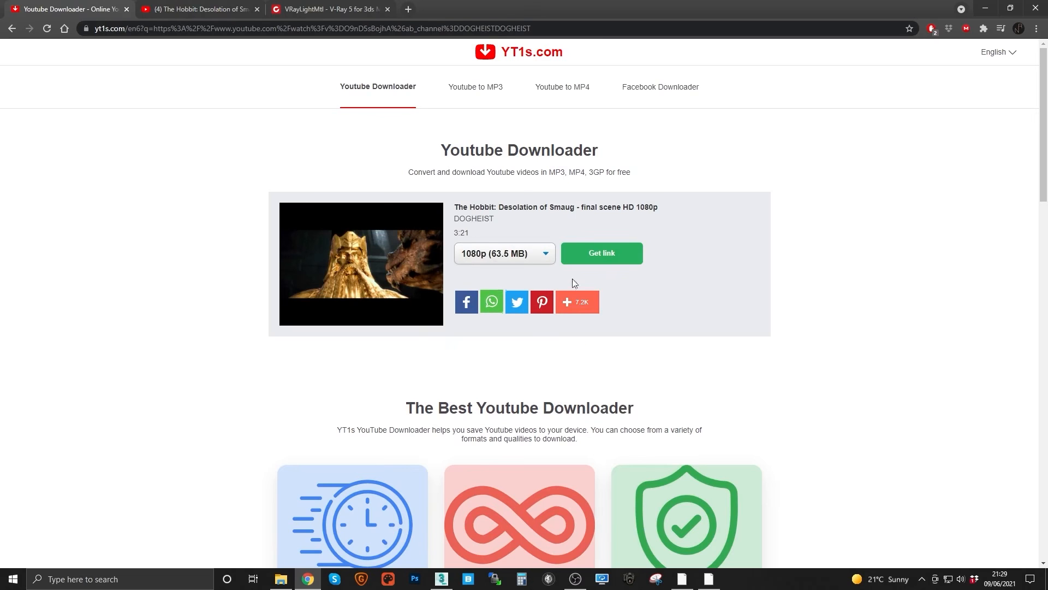
Search Windows for the Downloads folder and open it
click(149, 584)
text(donlo)
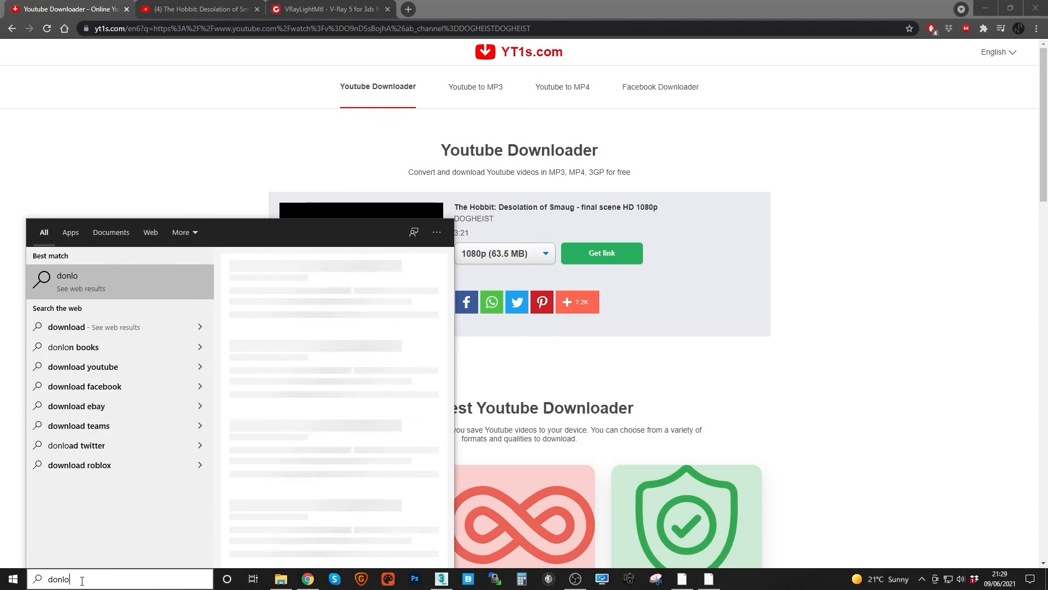
text(s)
key(BackSpace)
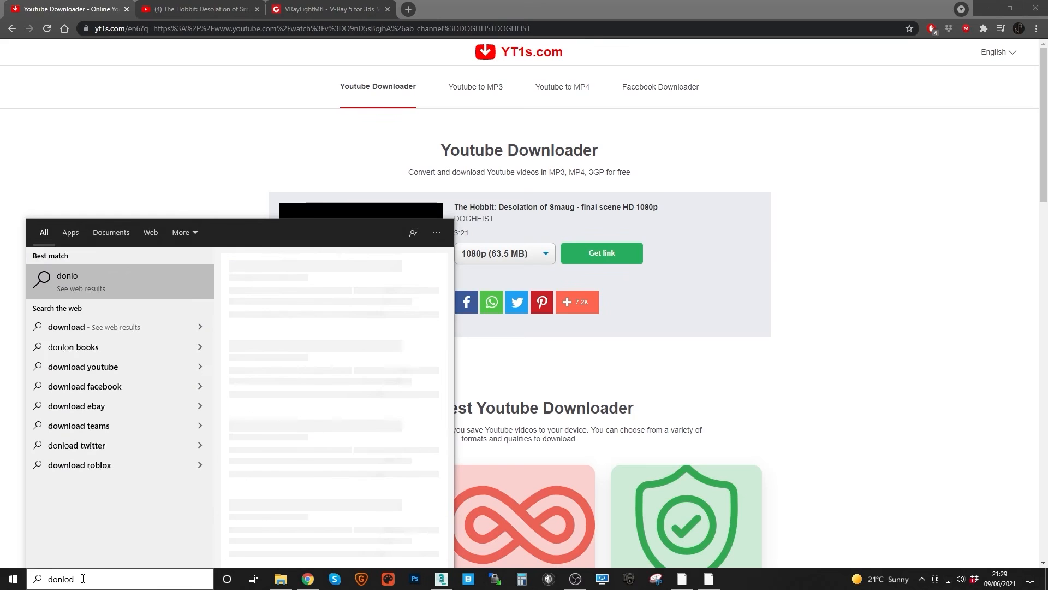
text(downlo)
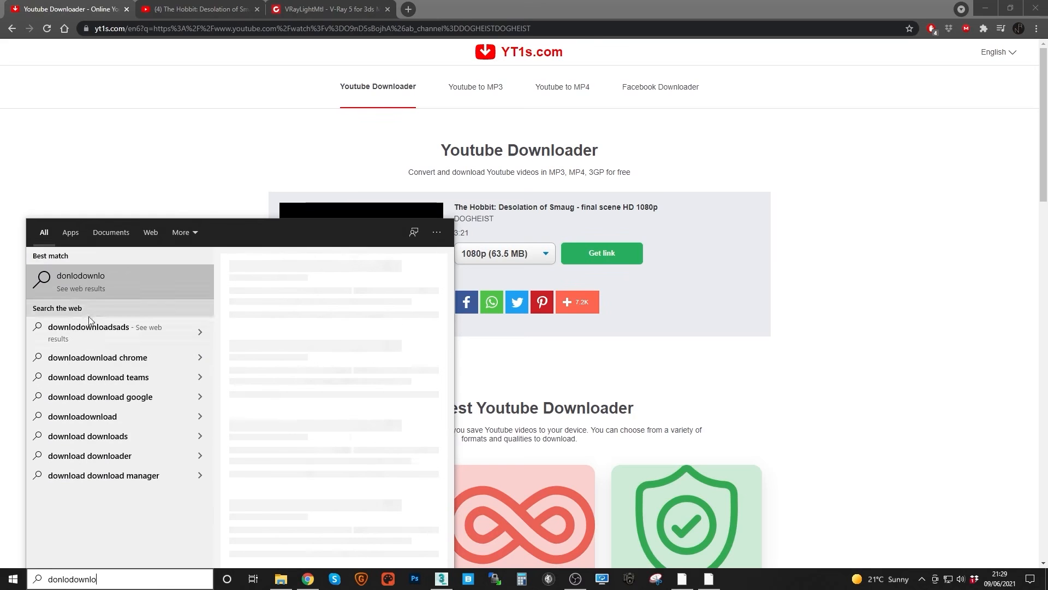
drag(107, 579, 33, 578)
text(down)
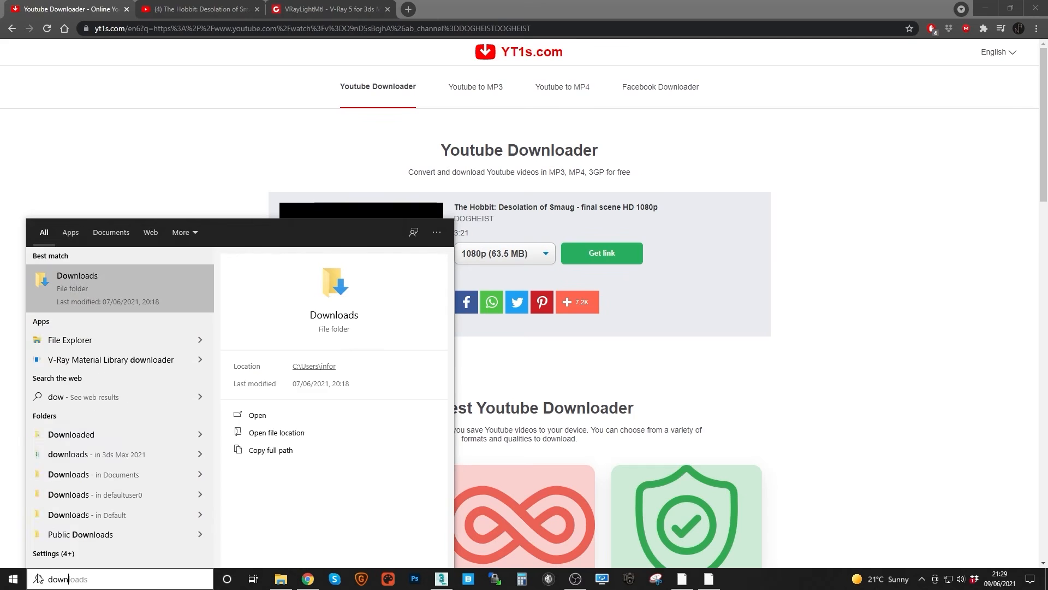
click(86, 294)
Try to delete the old Hobbit video from the Downloads folder and cancel the file-in-use dialogs
click(421, 316)
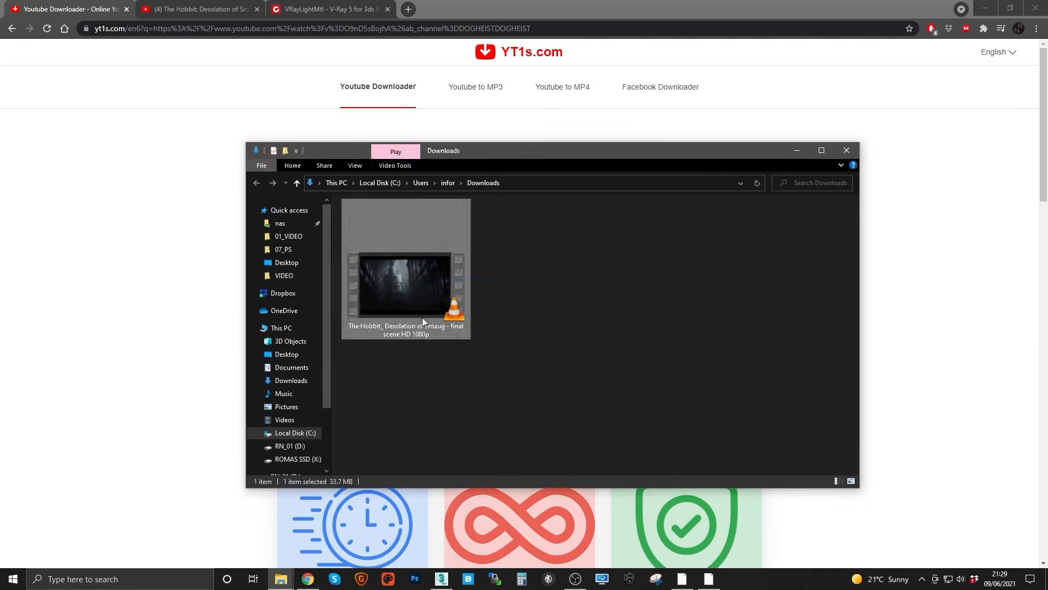
key(Delete)
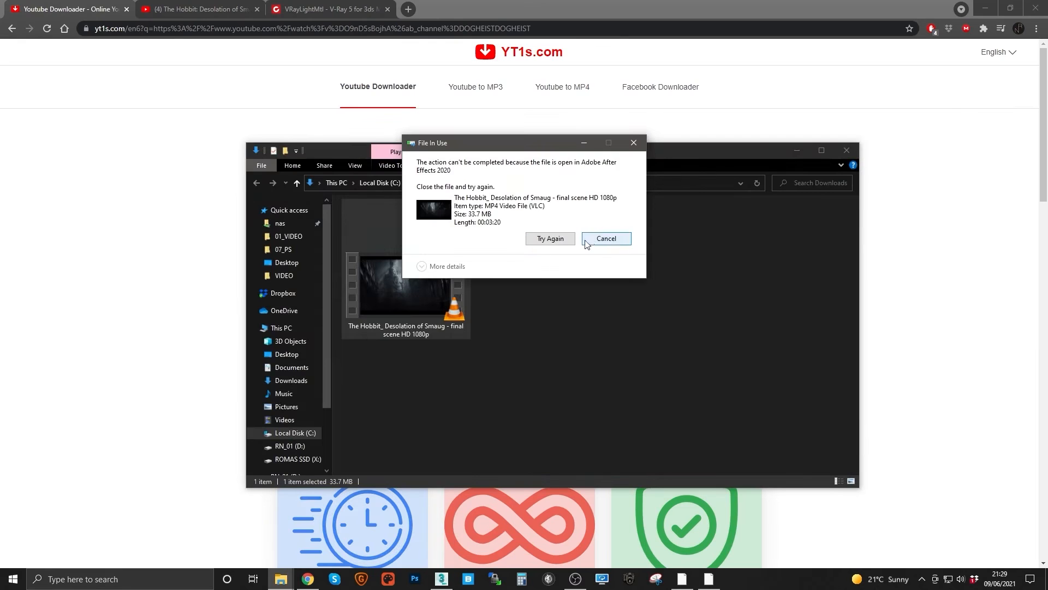
click(601, 241)
right_click(408, 285)
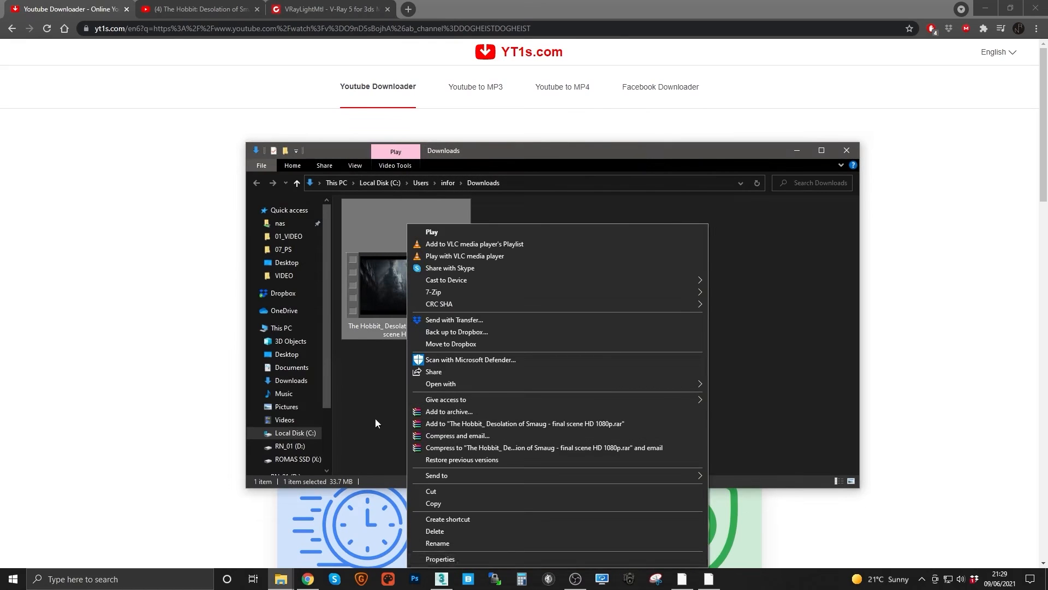
click(375, 419)
click(423, 296)
key(Delete)
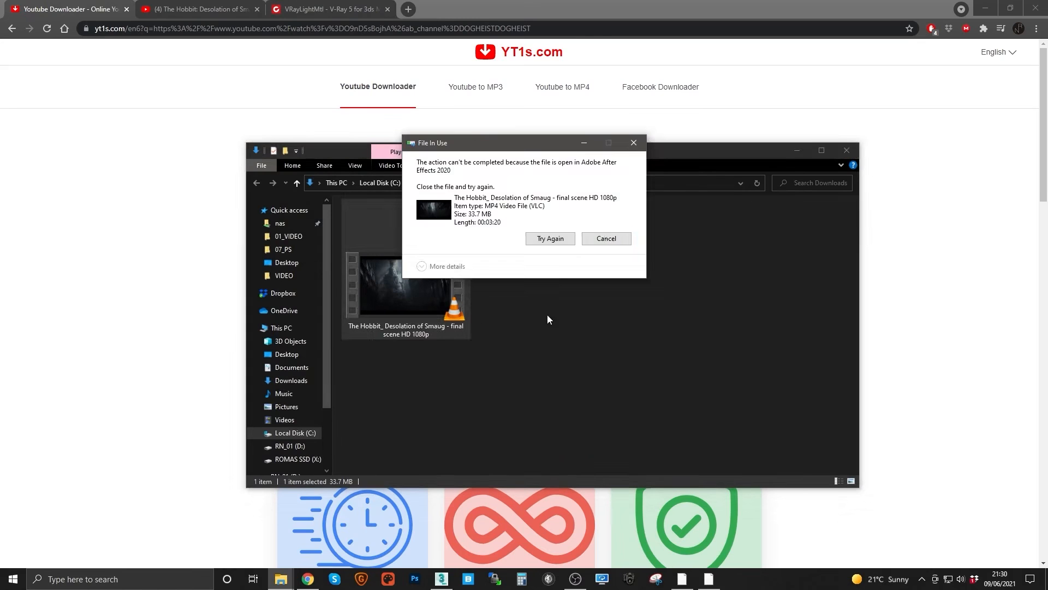
click(592, 238)
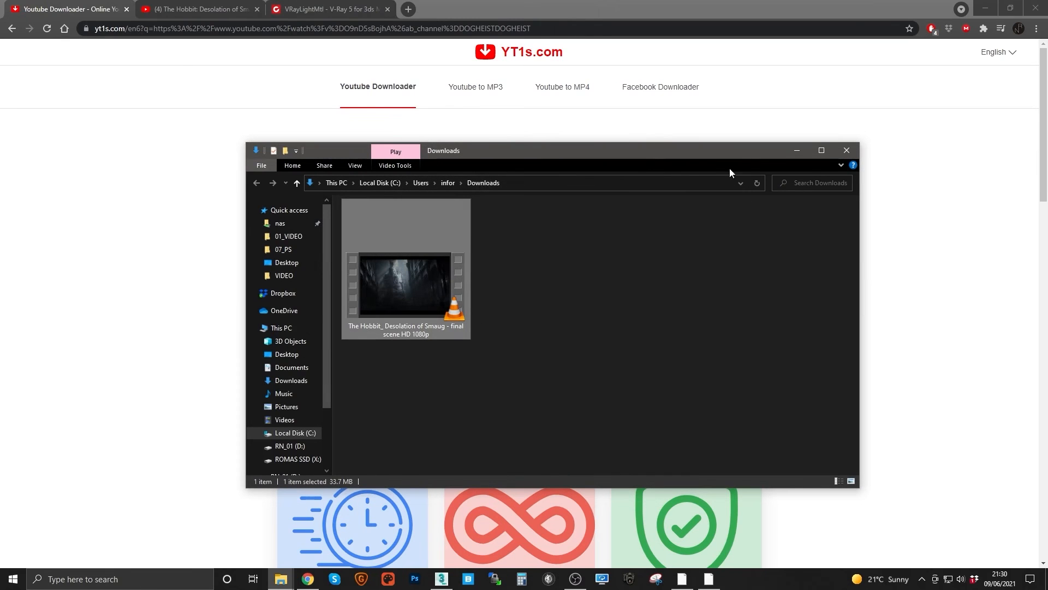
drag(774, 153, 718, 148)
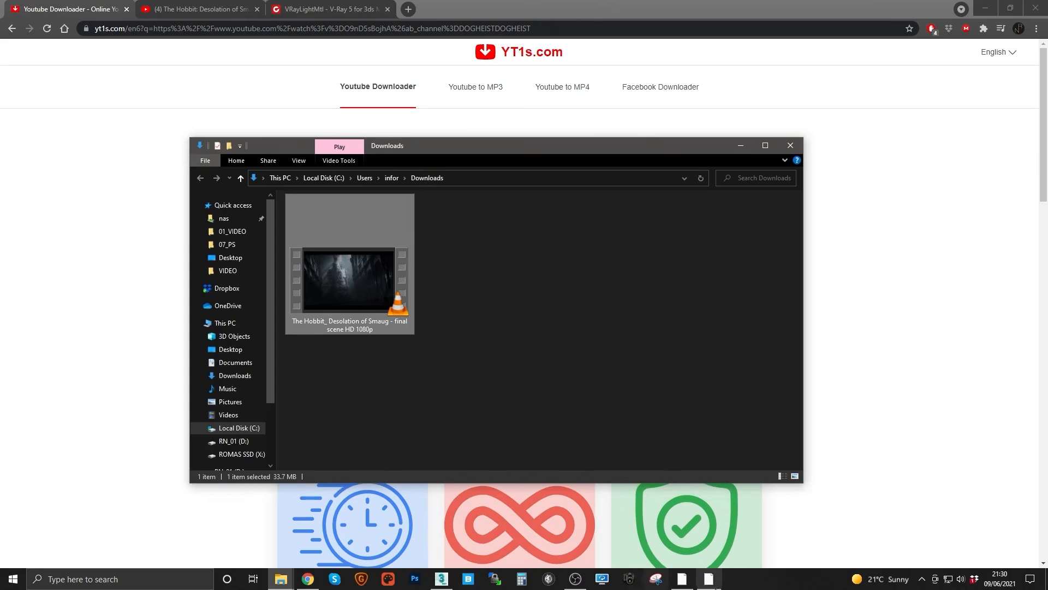
Switch to Media Encoder, remove the Hobbit composition from its render queue and minimize the window
click(718, 582)
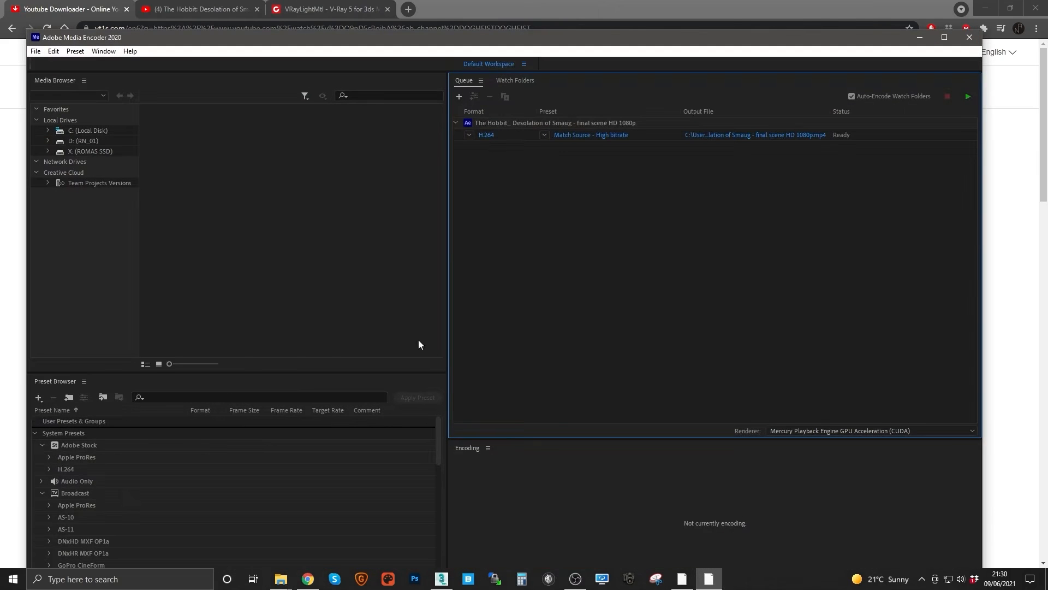
click(491, 123)
click(490, 96)
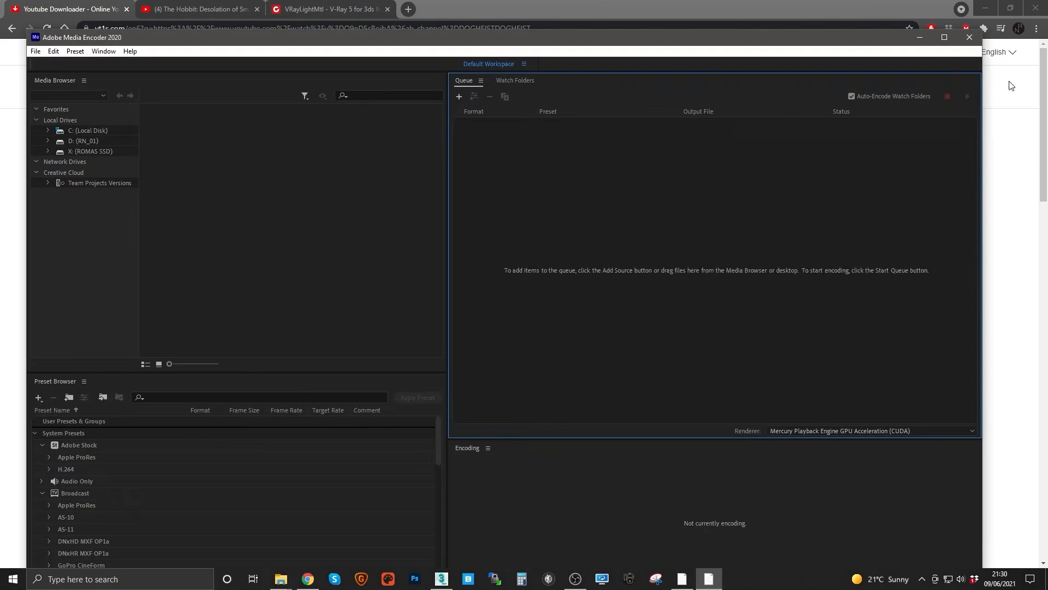
click(919, 37)
Switch to After Effects, delete the Hobbit layer, composition and source footage from the project, and minimize the window
click(682, 578)
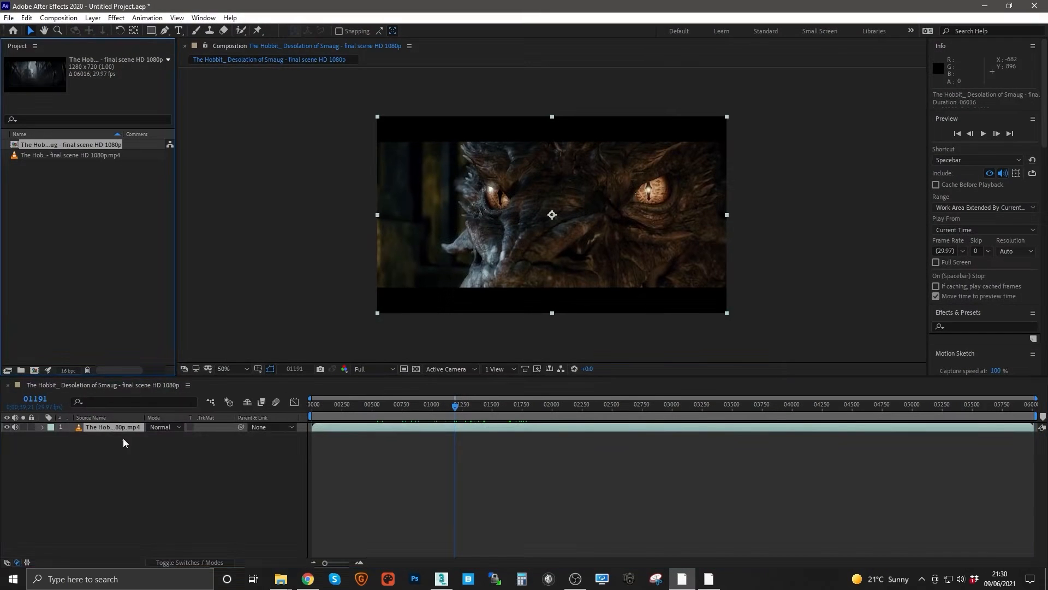
click(103, 428)
key(Delete)
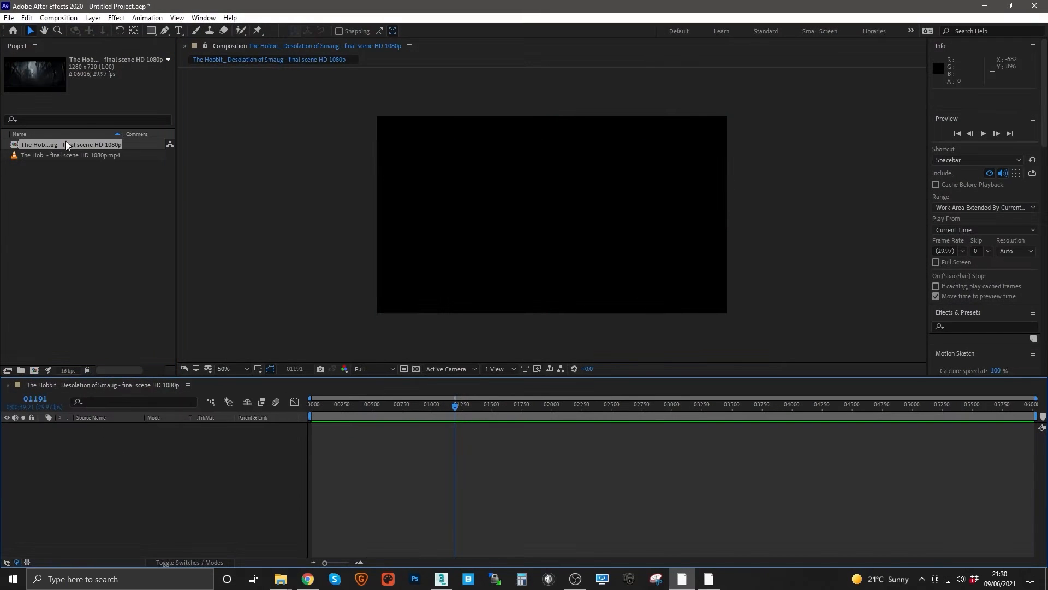
shift+click(54, 152)
key(Delete)
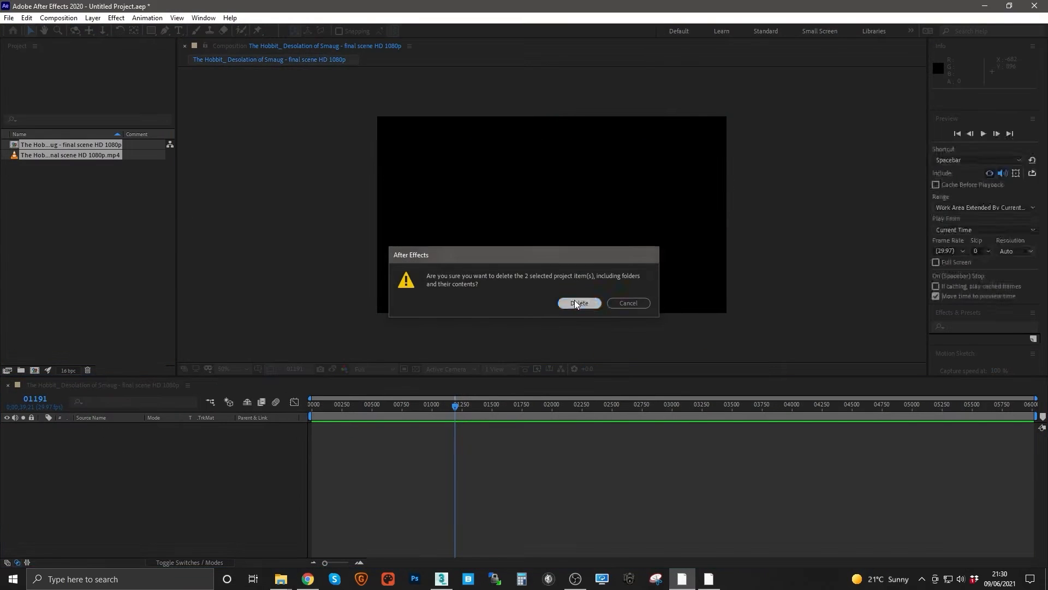
click(579, 303)
click(984, 6)
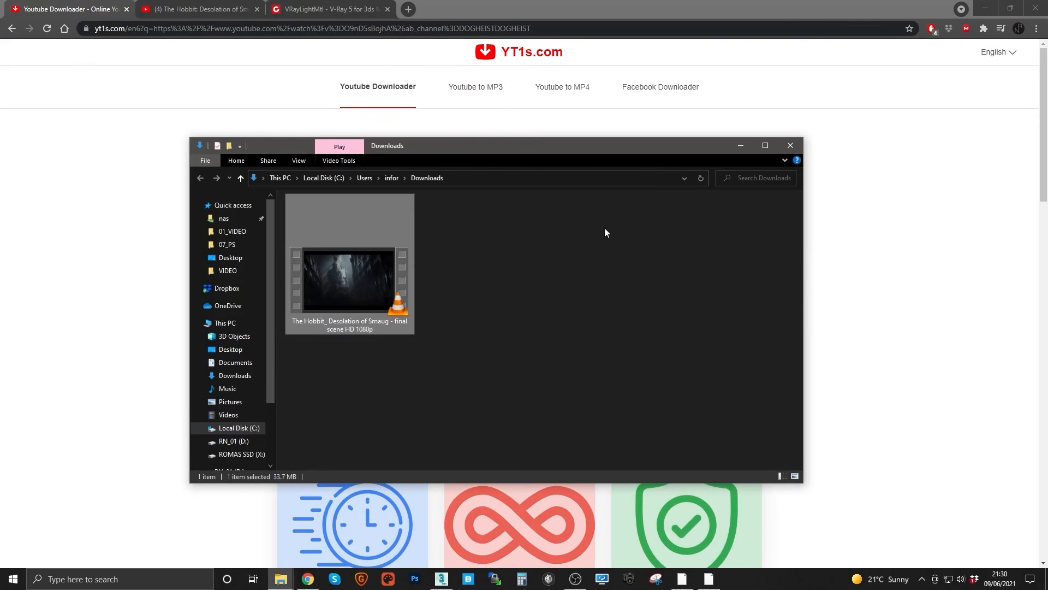
Try again to delete the old Hobbit video from Downloads, then minimize the folder window
click(393, 326)
key(Delete)
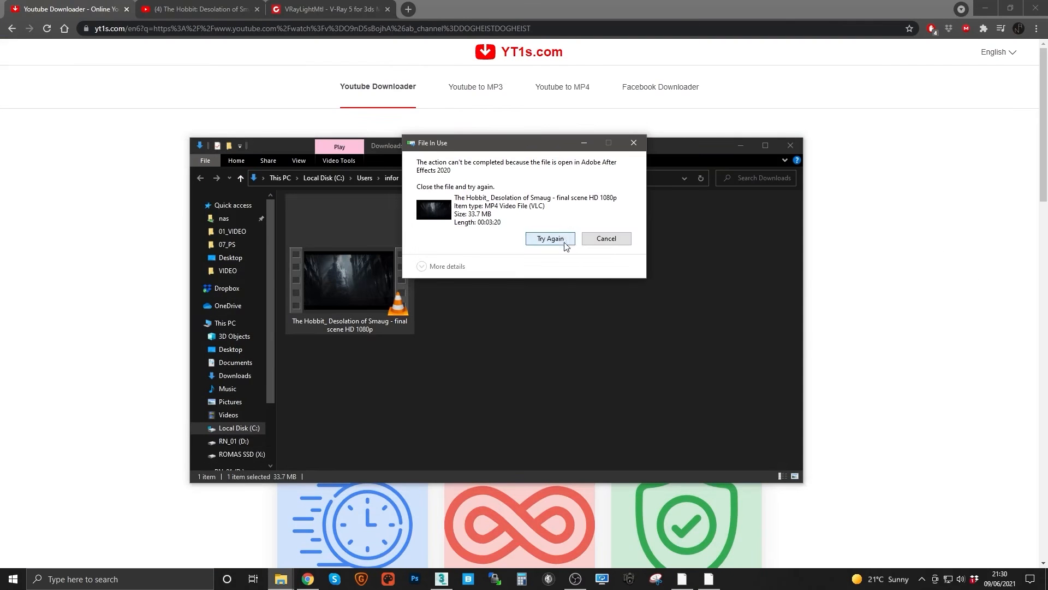
click(551, 238)
click(739, 145)
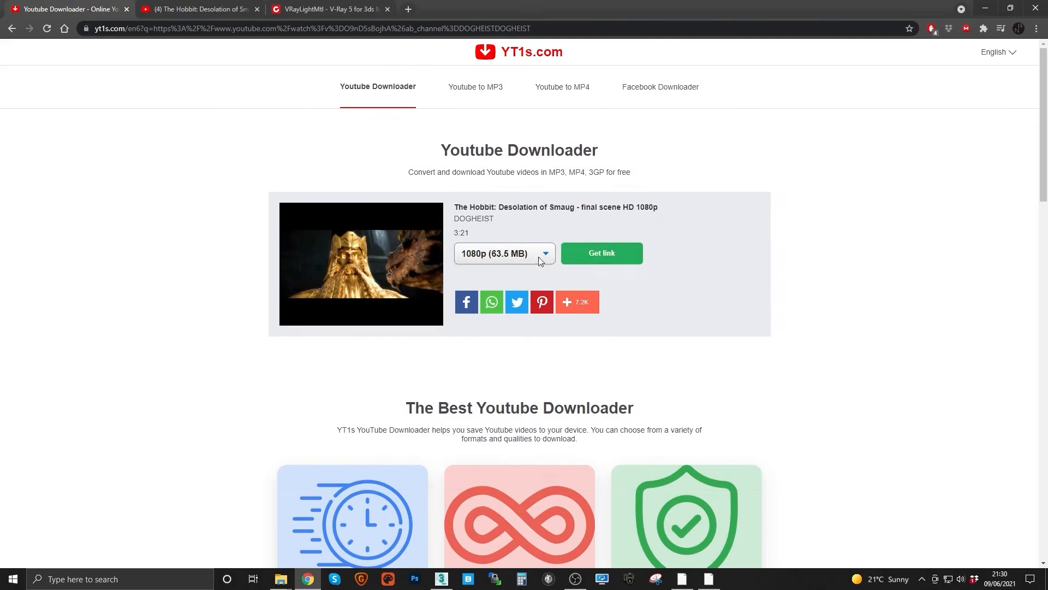
Generate the 1080p download link, download the Hobbit video and show the file in its folder
click(602, 260)
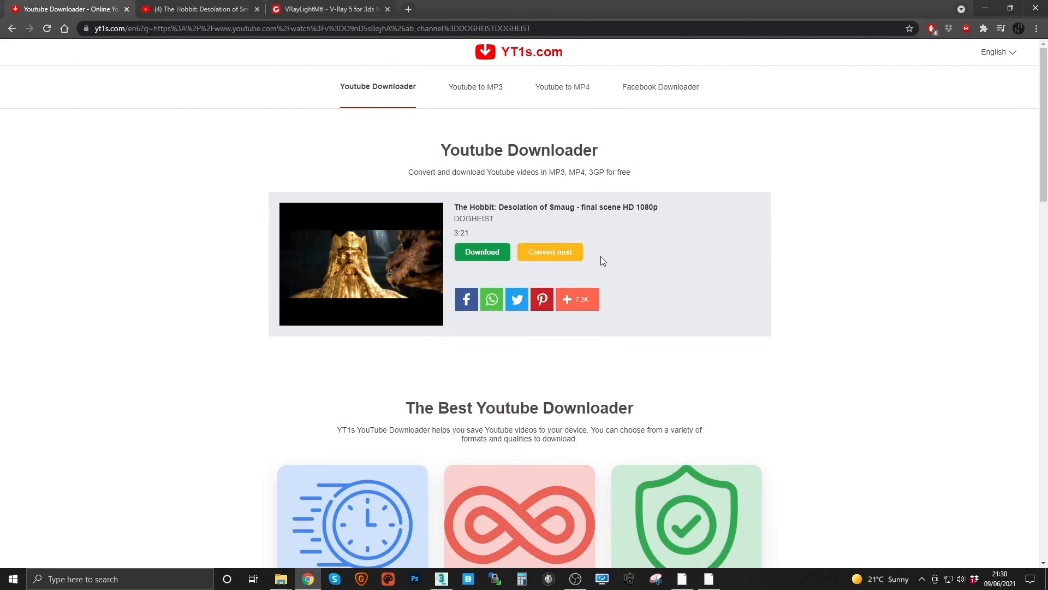
click(492, 261)
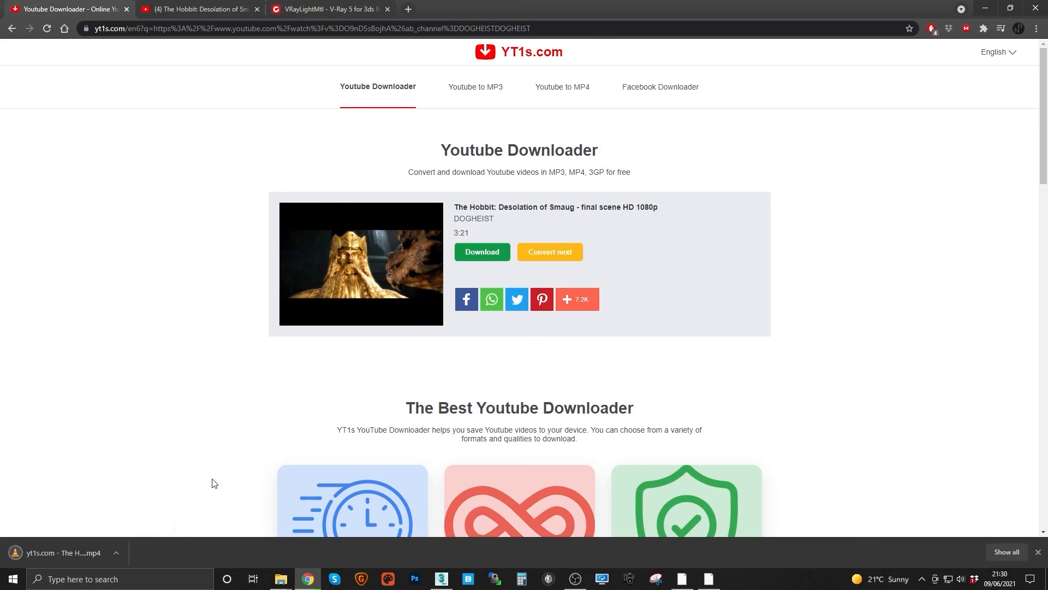
click(120, 554)
click(129, 515)
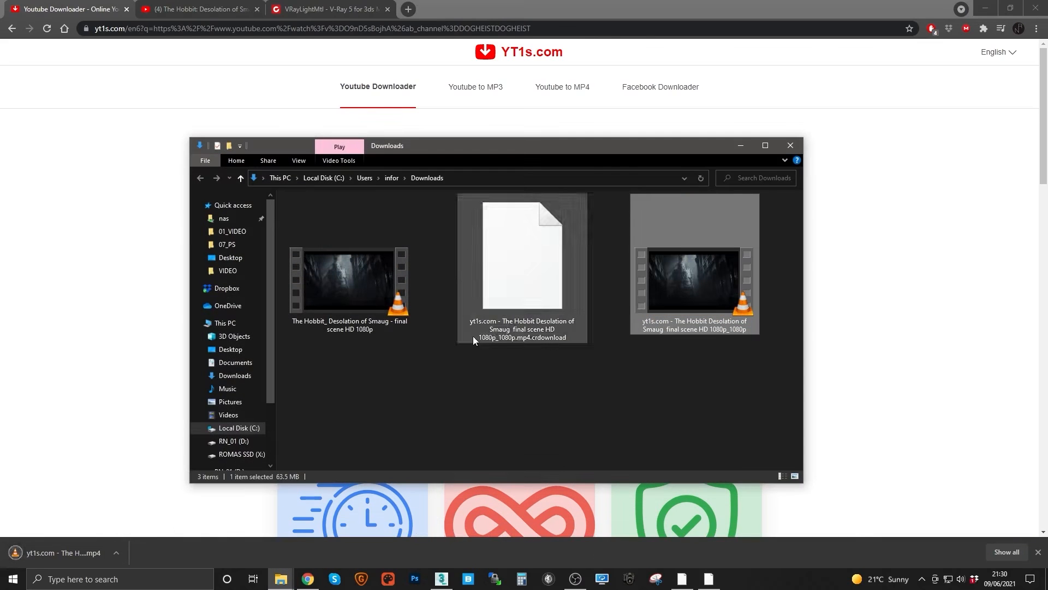
Move the downloaded 1080p Hobbit video from the Downloads folder to the Desktop
right_click(694, 298)
click(722, 493)
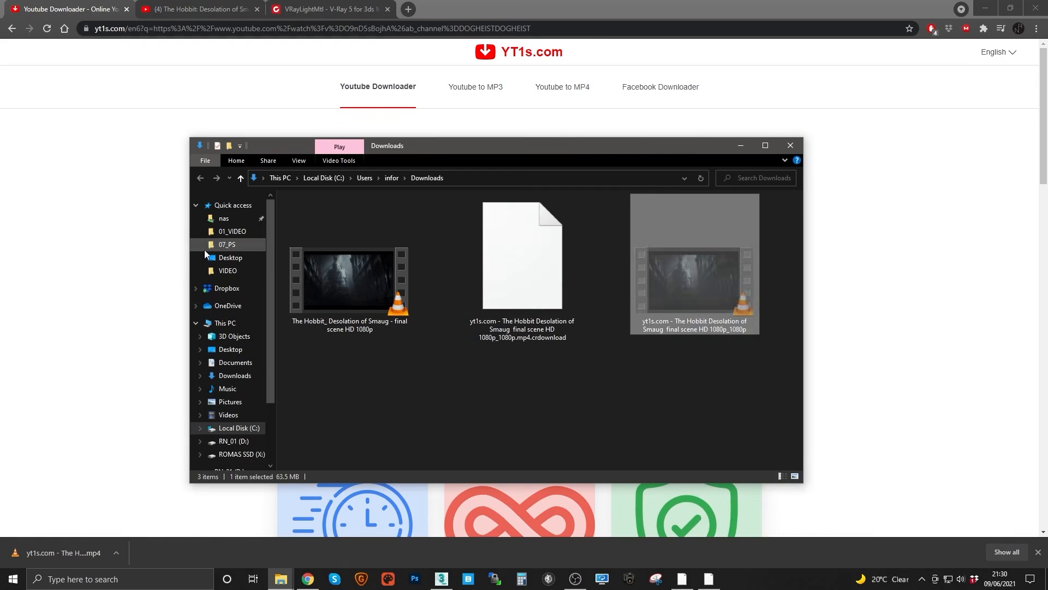
click(229, 258)
key(ctrl+v)
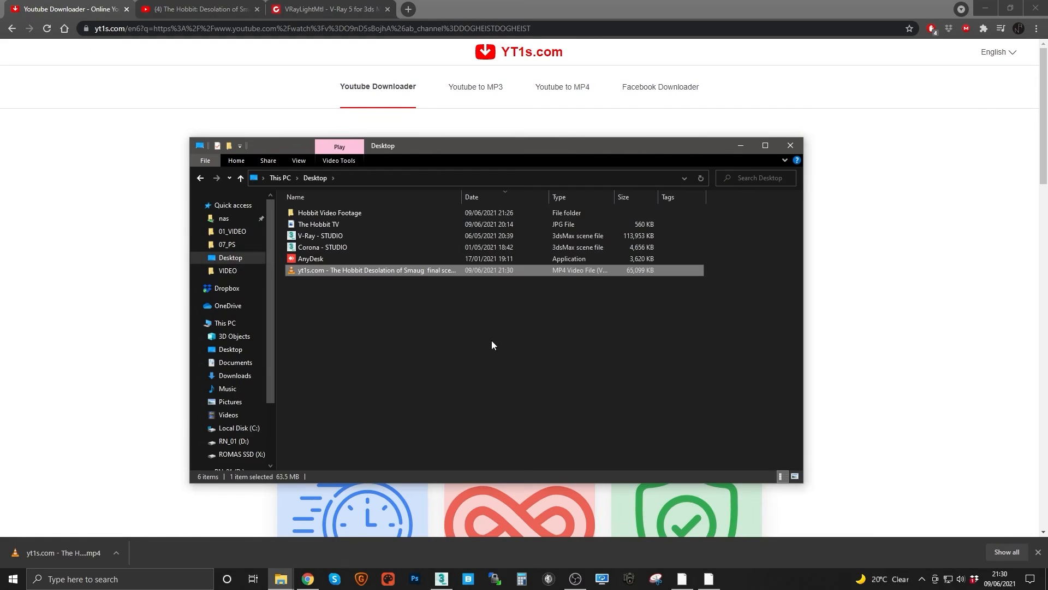
Rename the 1080p video on the Desktop as HB and minimize the folder and browser windows
click(336, 273)
text(HB)
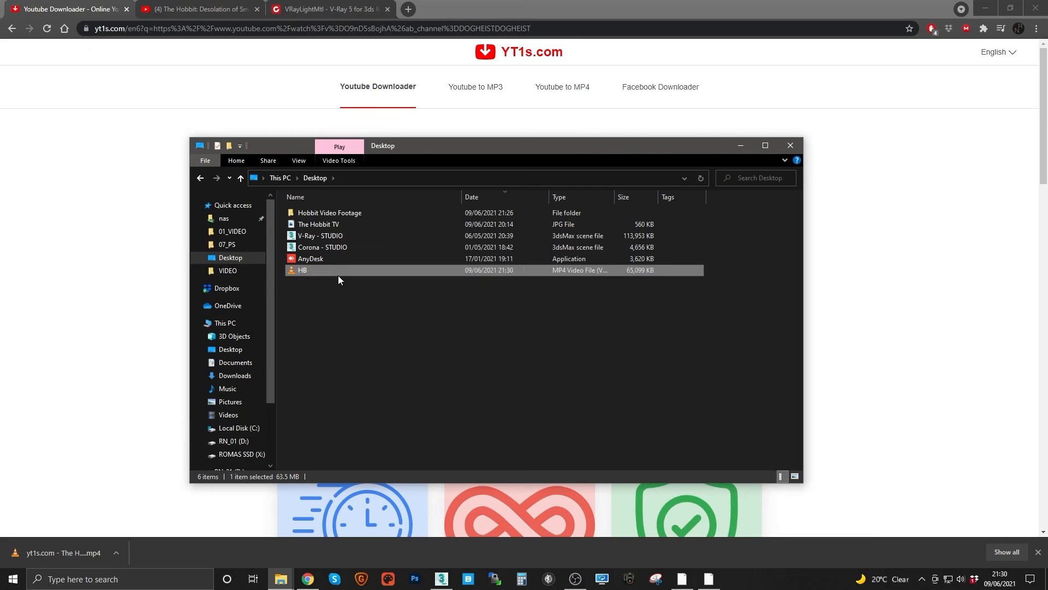
click(348, 339)
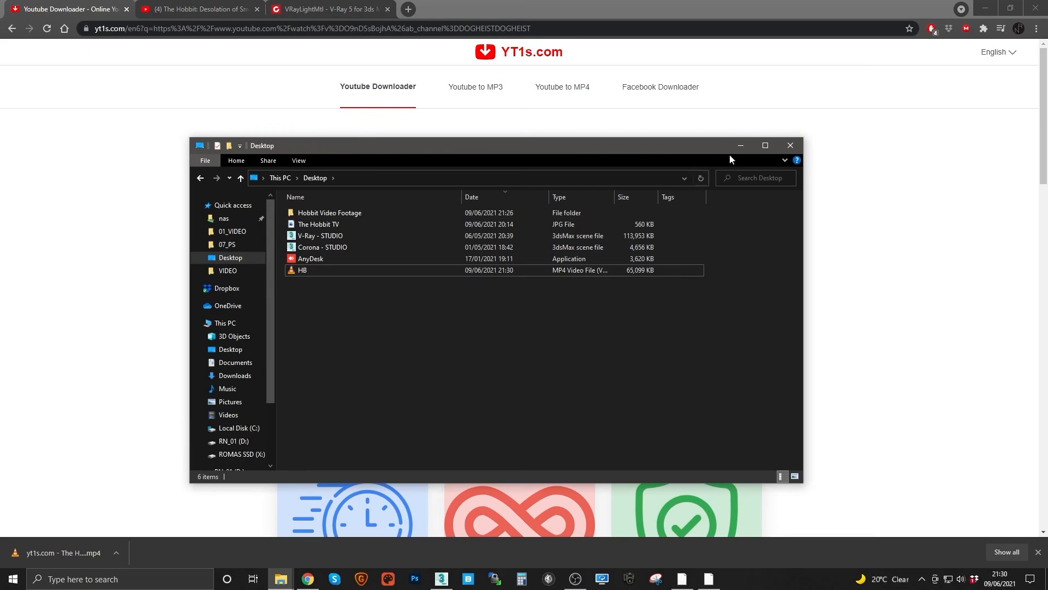
click(741, 145)
click(986, 8)
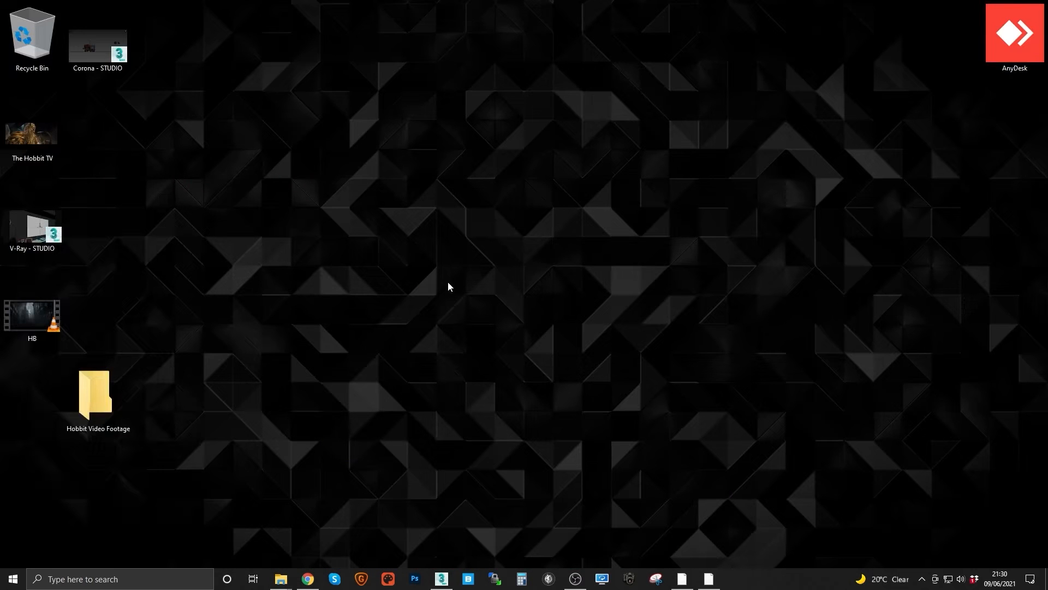
Examine the HB video's frame width, height and frame rate in its file properties, then close them
right_click(58, 315)
click(56, 557)
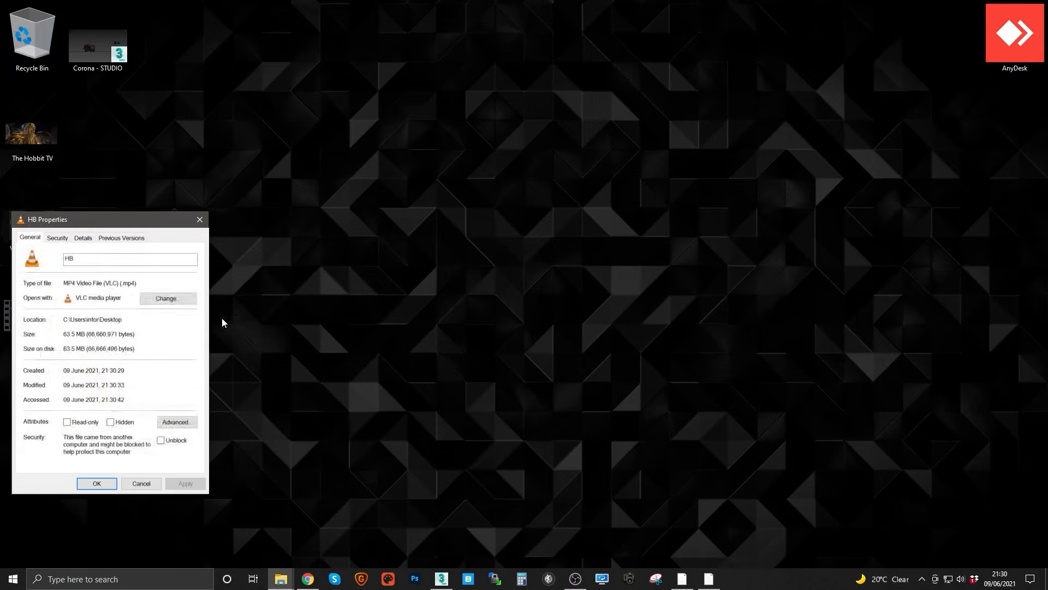
click(85, 240)
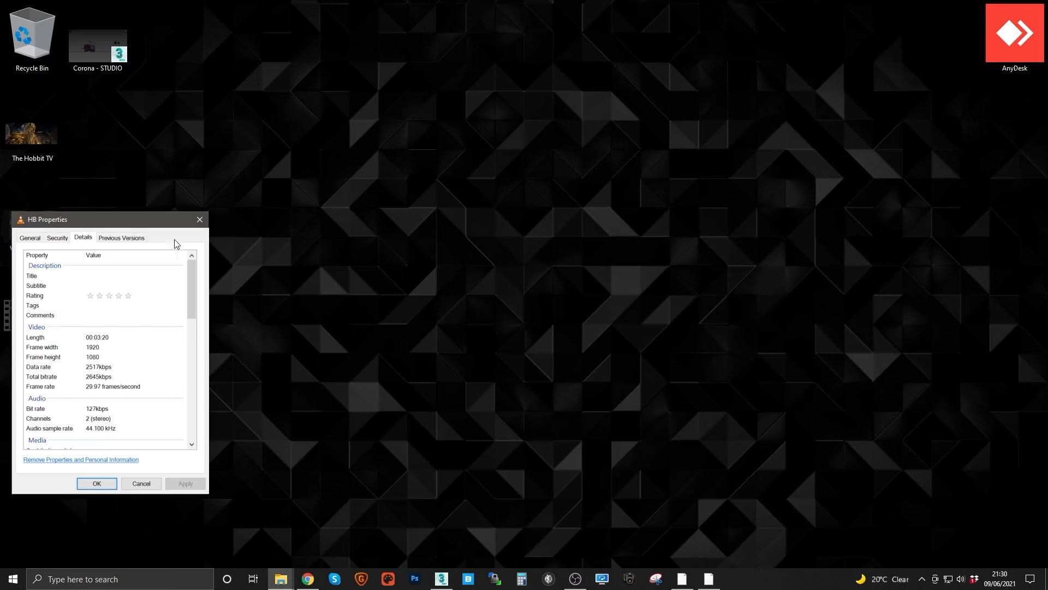
click(200, 219)
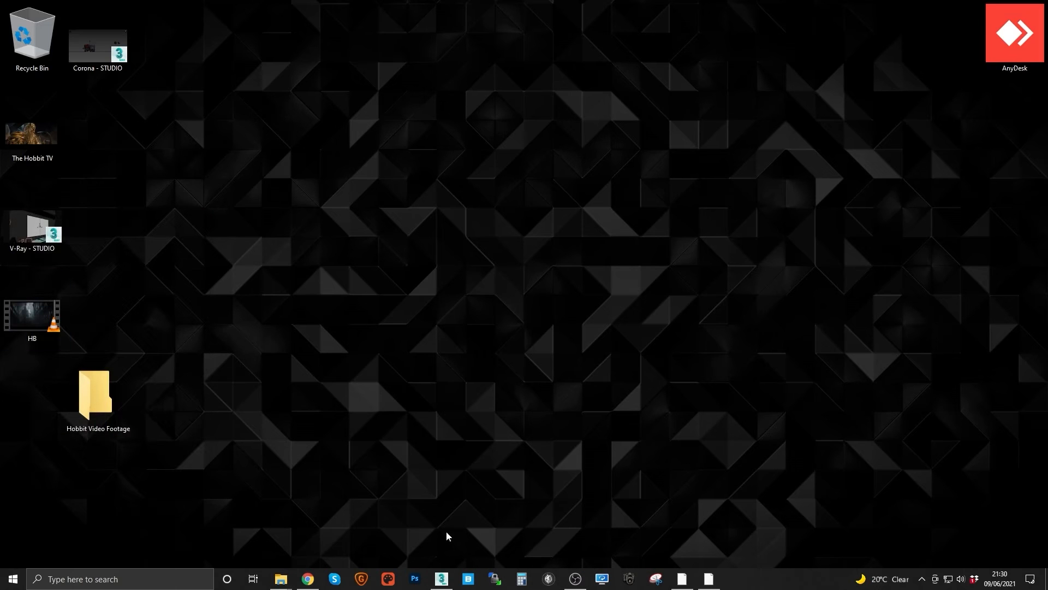
Switch to After Effects, shrink its window, import the HB video from the desktop and create a composition from HB.mp4
click(682, 579)
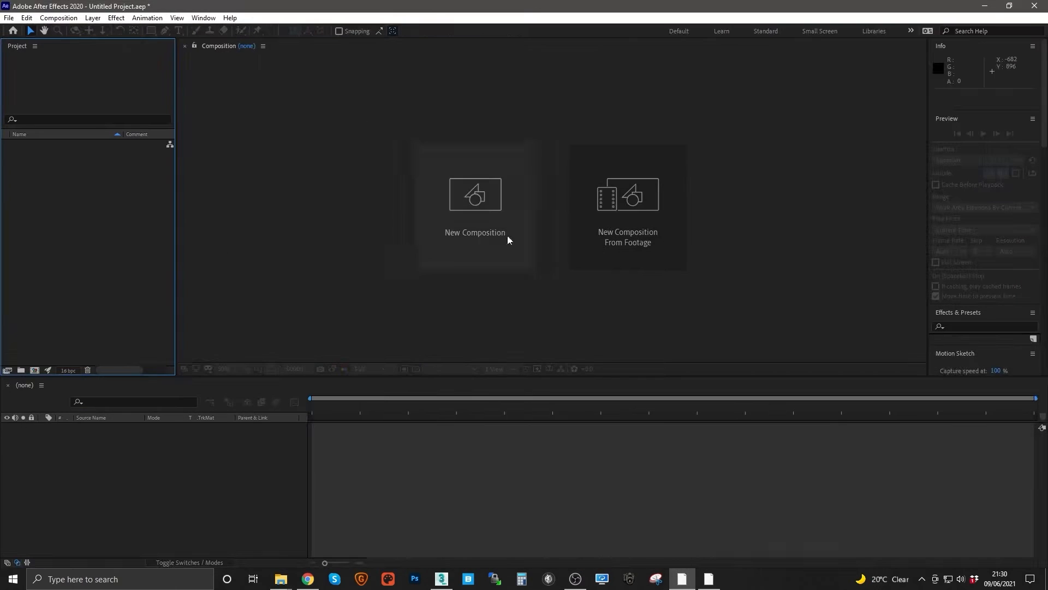
double_click(384, 8)
drag(33, 317, 213, 250)
drag(170, 162, 171, 418)
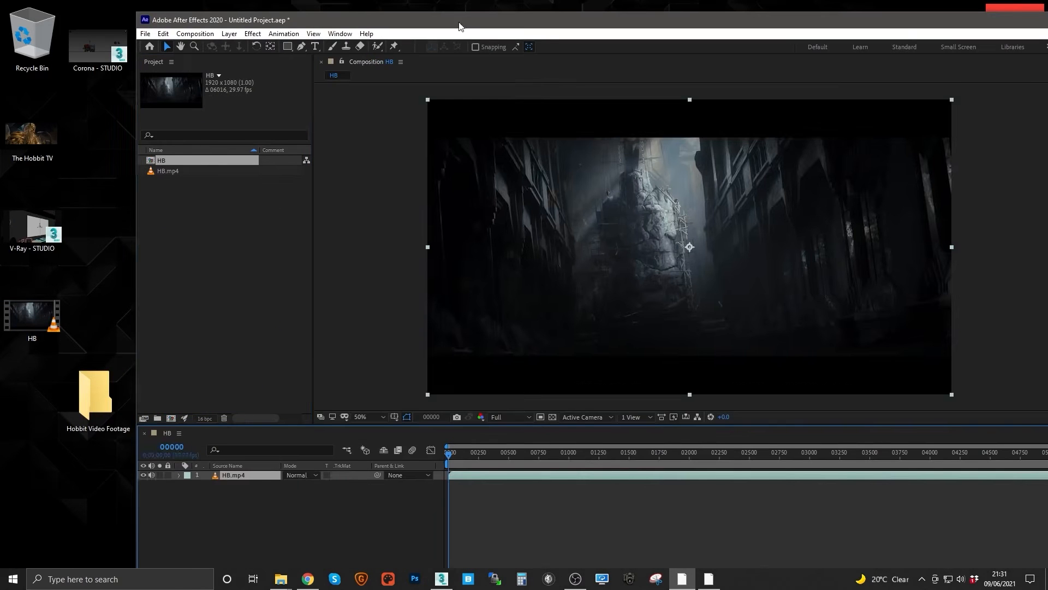
Maximize the After Effects window and shorten the HB composition's work area to end at about frame 584
double_click(460, 23)
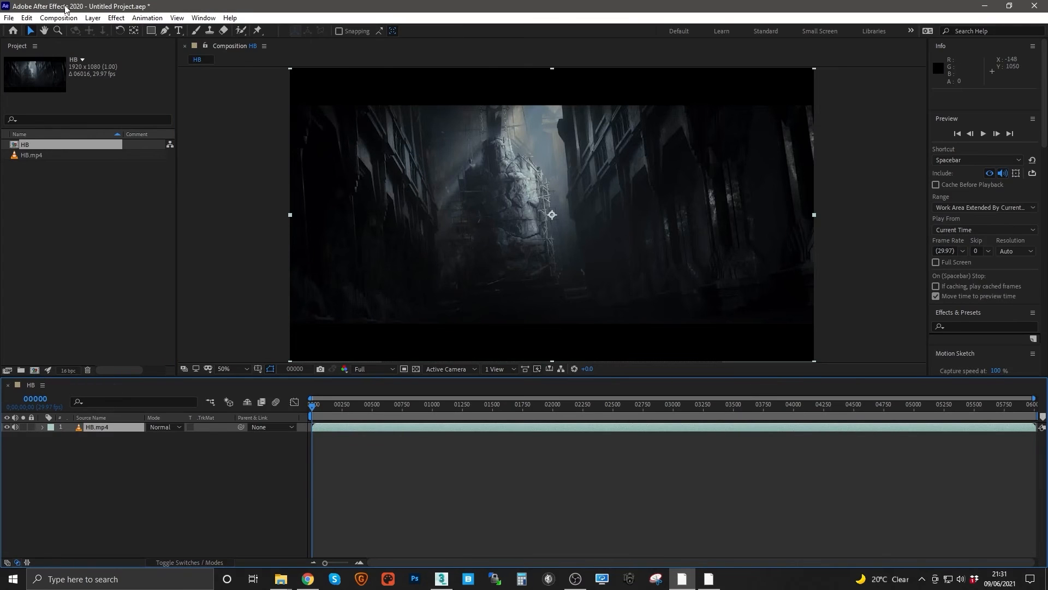
click(59, 17)
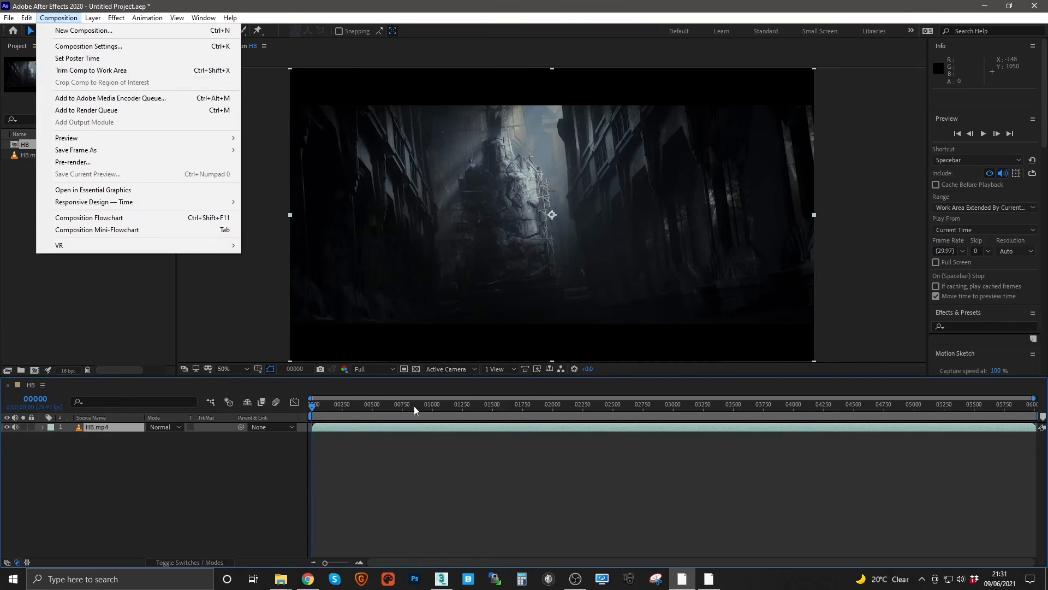
click(381, 408)
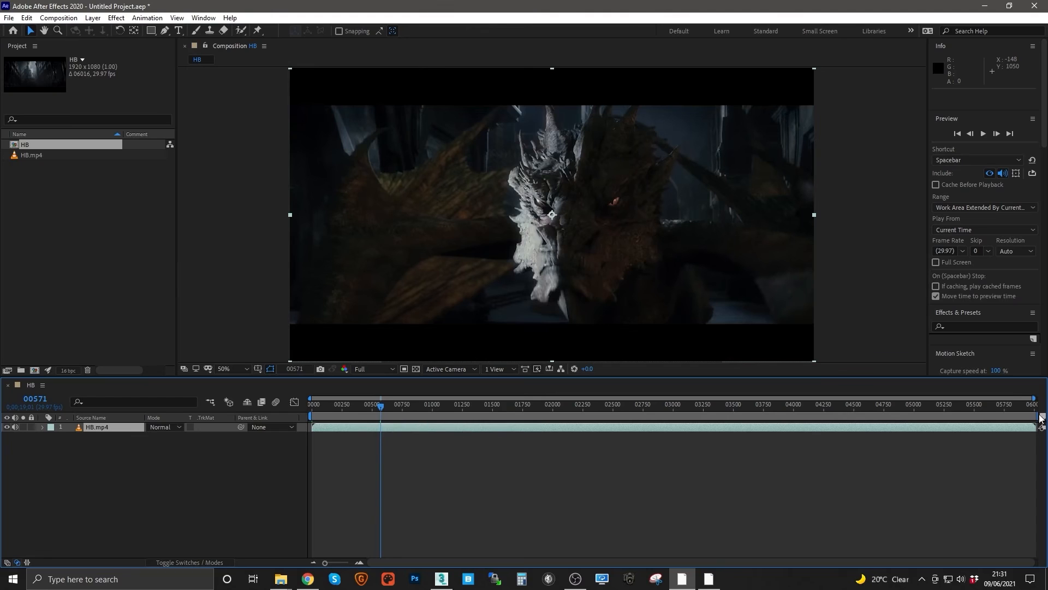
drag(1039, 414, 340, 411)
Set the current time to frame 250, end the work area there and trim the composition to the work area
click(47, 401)
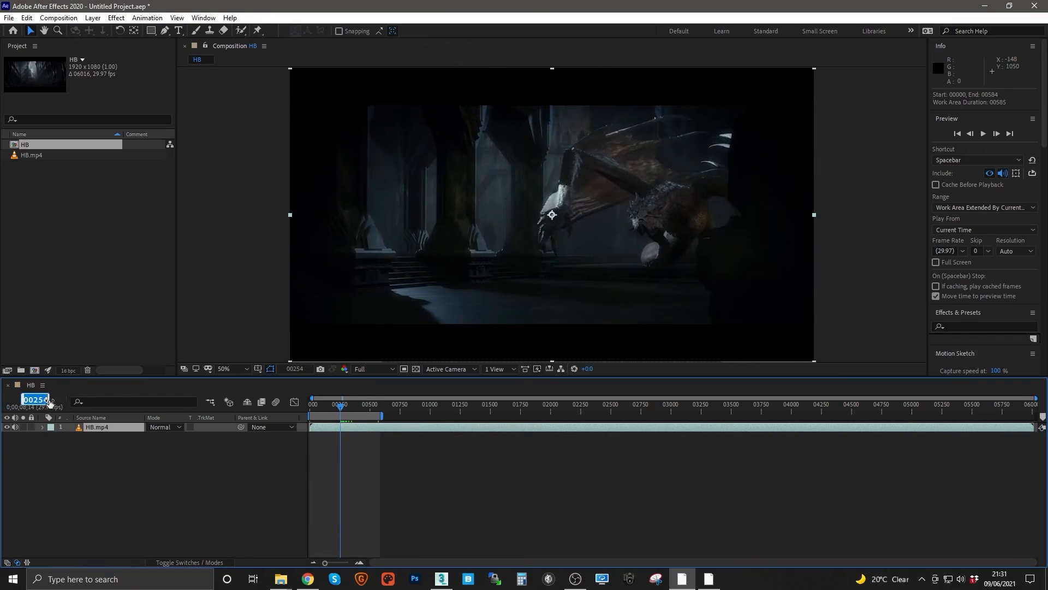
click(47, 398)
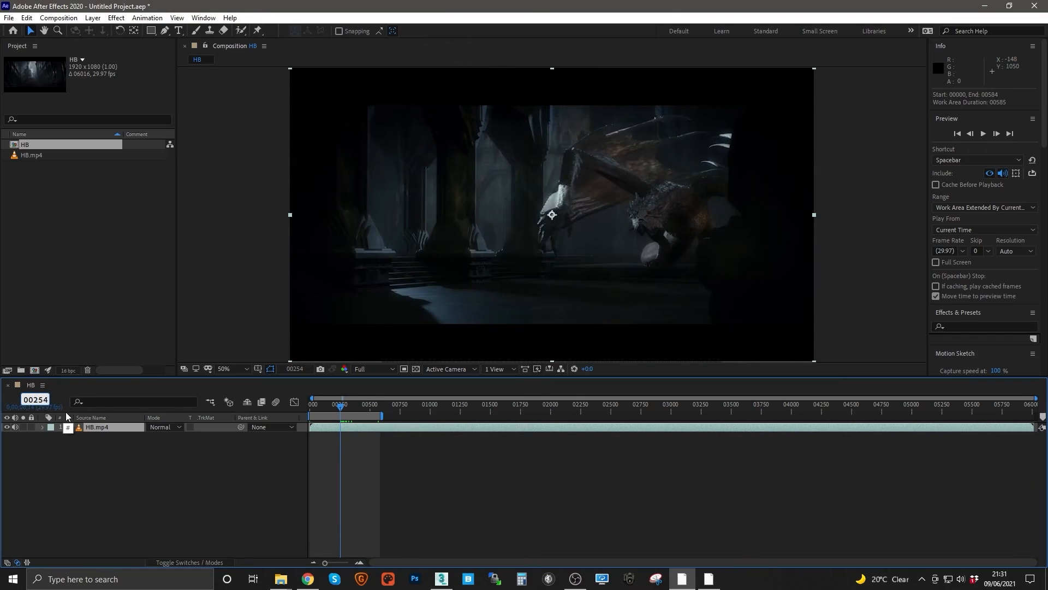
text(0)
key(Return)
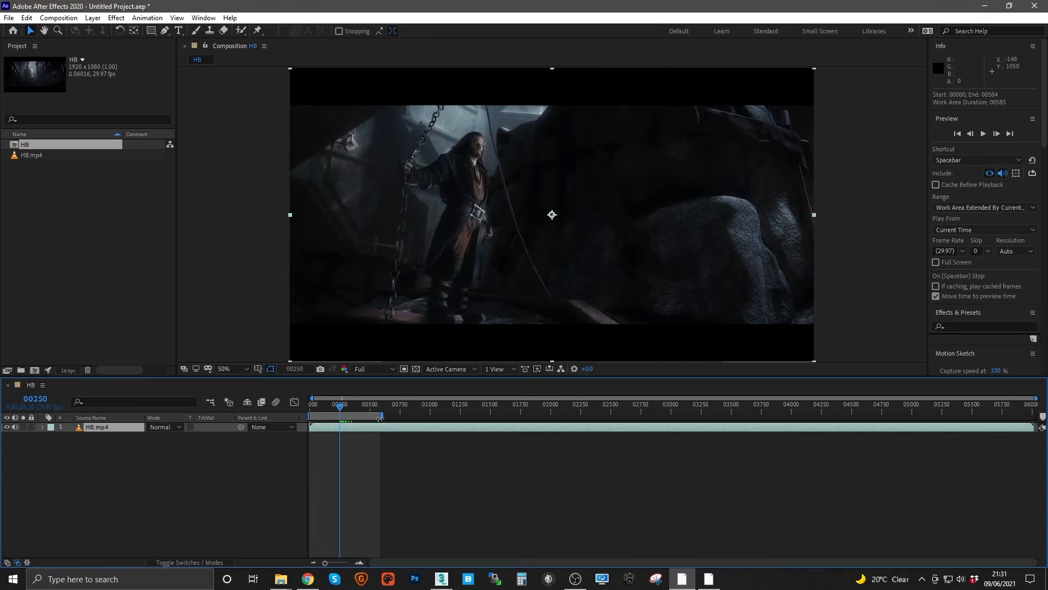
drag(384, 417, 352, 418)
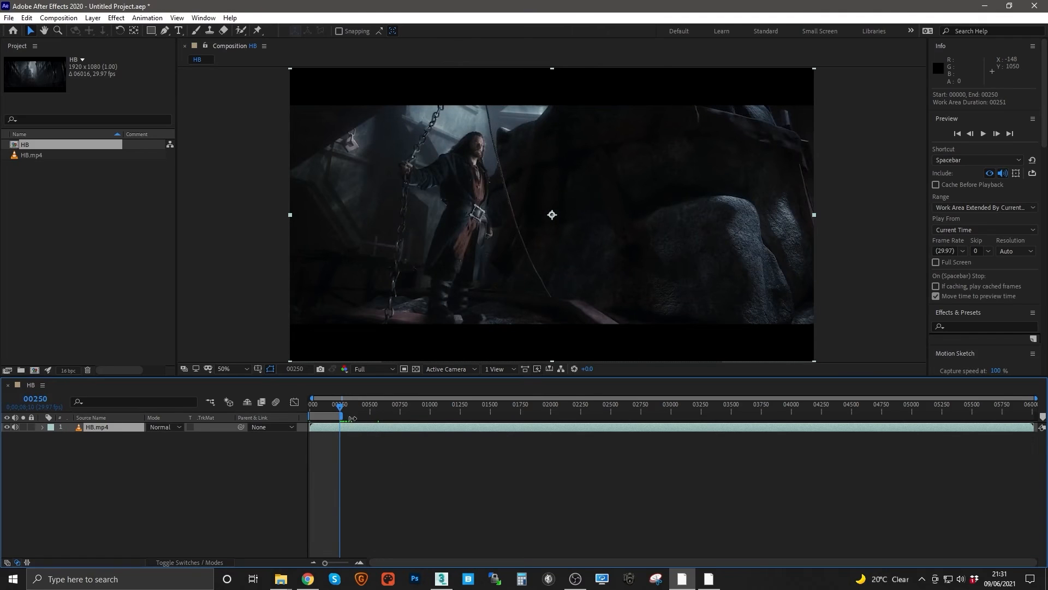
right_click(331, 417)
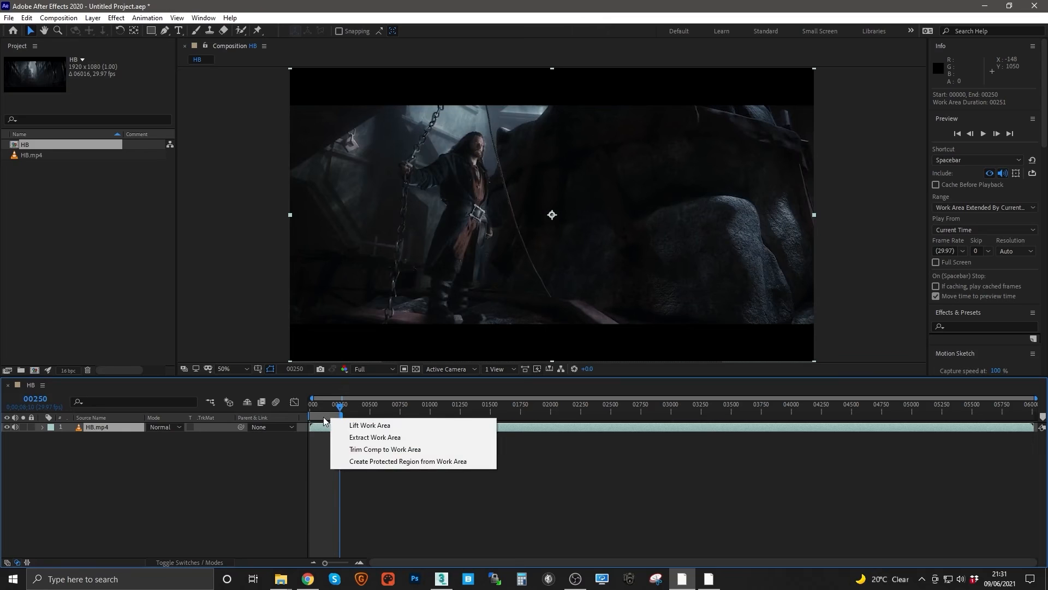
click(375, 449)
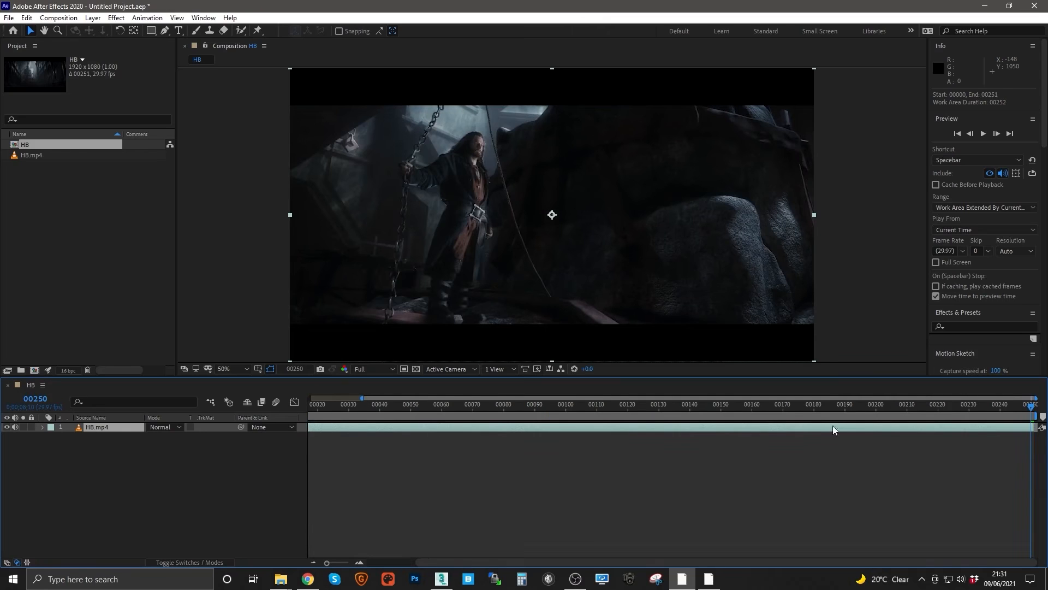
Scrub through the trimmed HB composition and add it to the Adobe Media Encoder queue
drag(543, 408, 1032, 408)
click(55, 454)
click(59, 17)
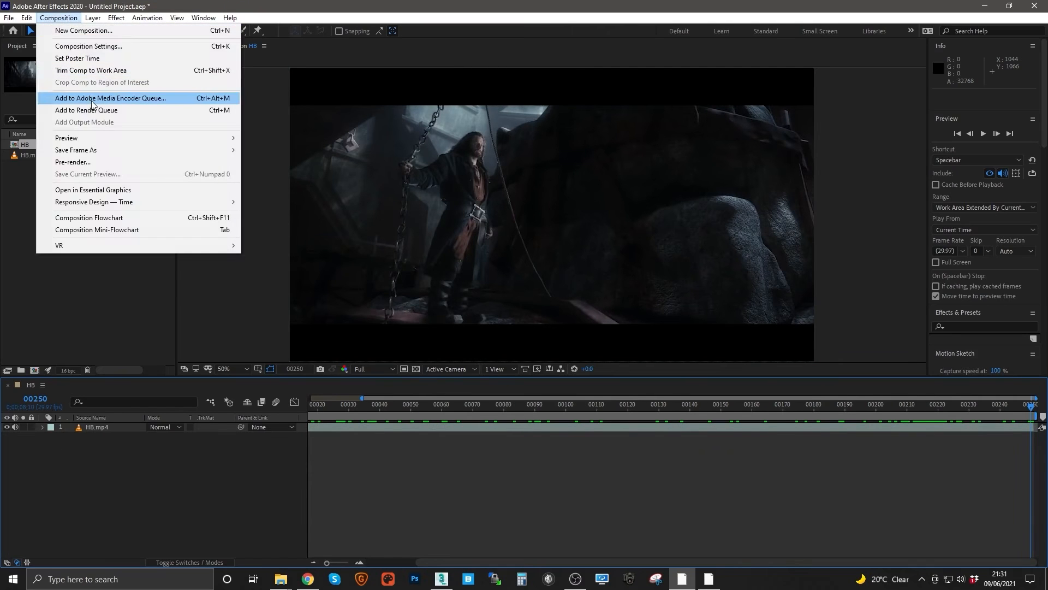
click(125, 99)
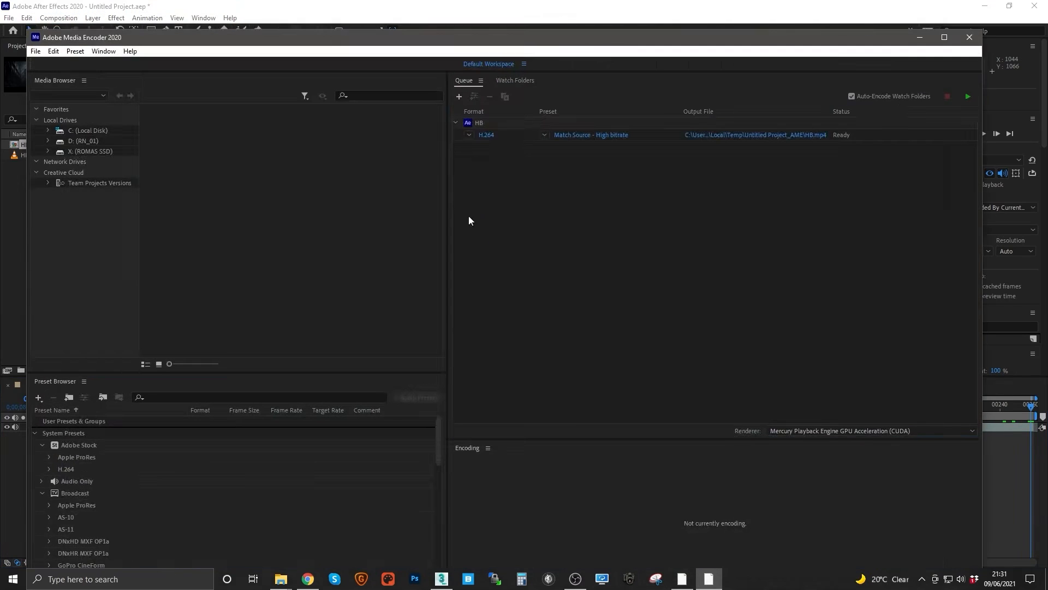
Open the export settings of the queued HB job and set its format to JPEG
click(496, 137)
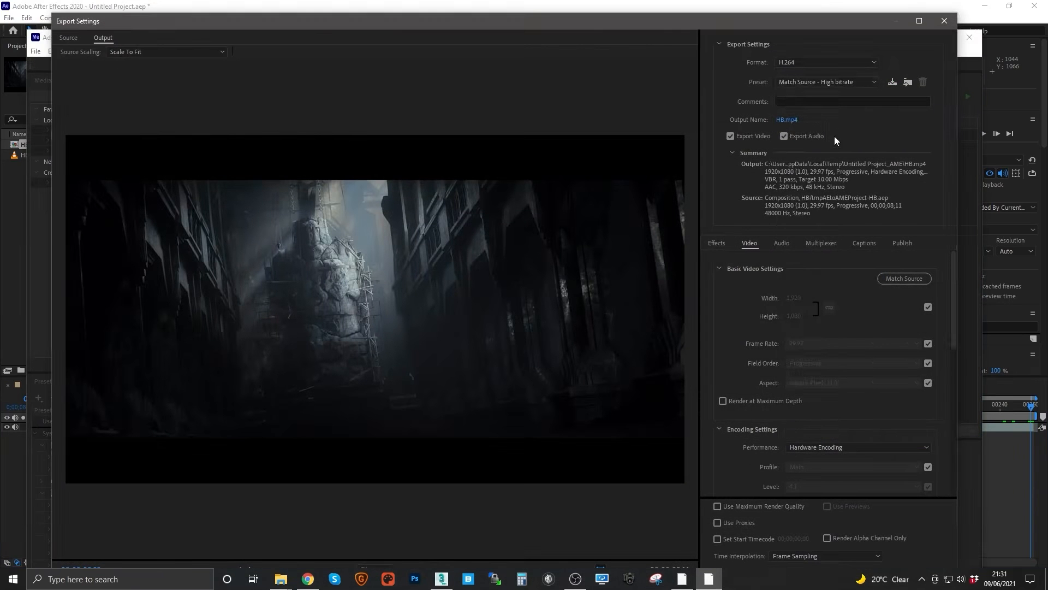
click(792, 83)
click(799, 64)
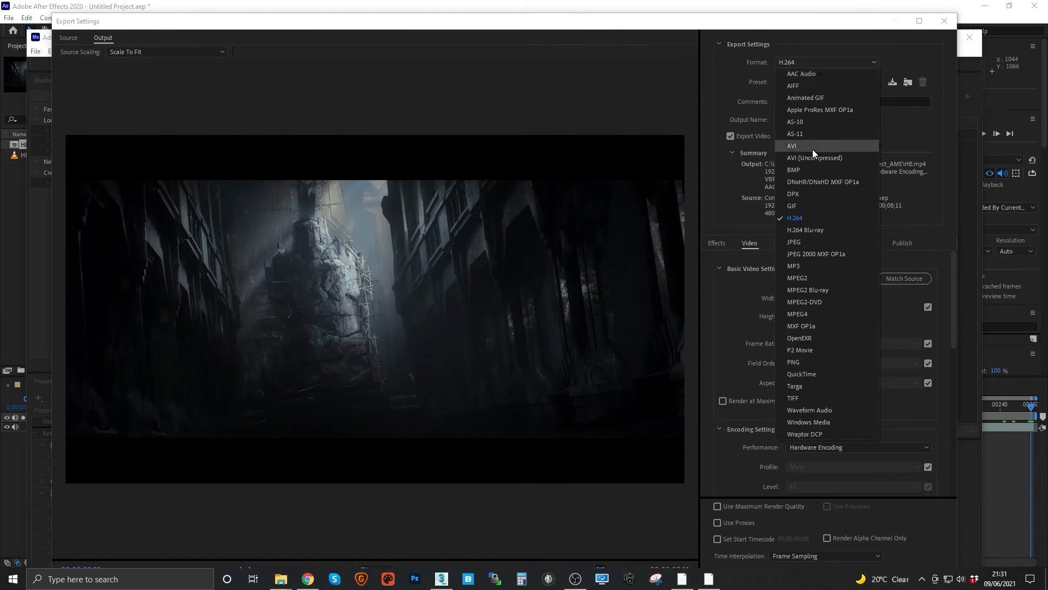
click(806, 243)
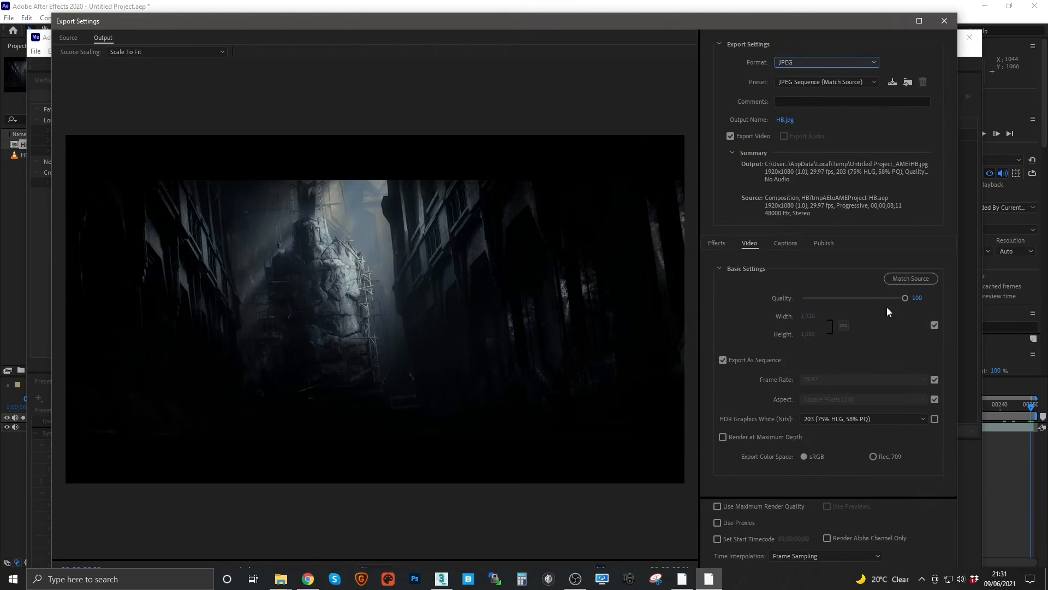
Set the export output to the Hobbit Video Footage folder on the Desktop with the file name HB_
click(785, 120)
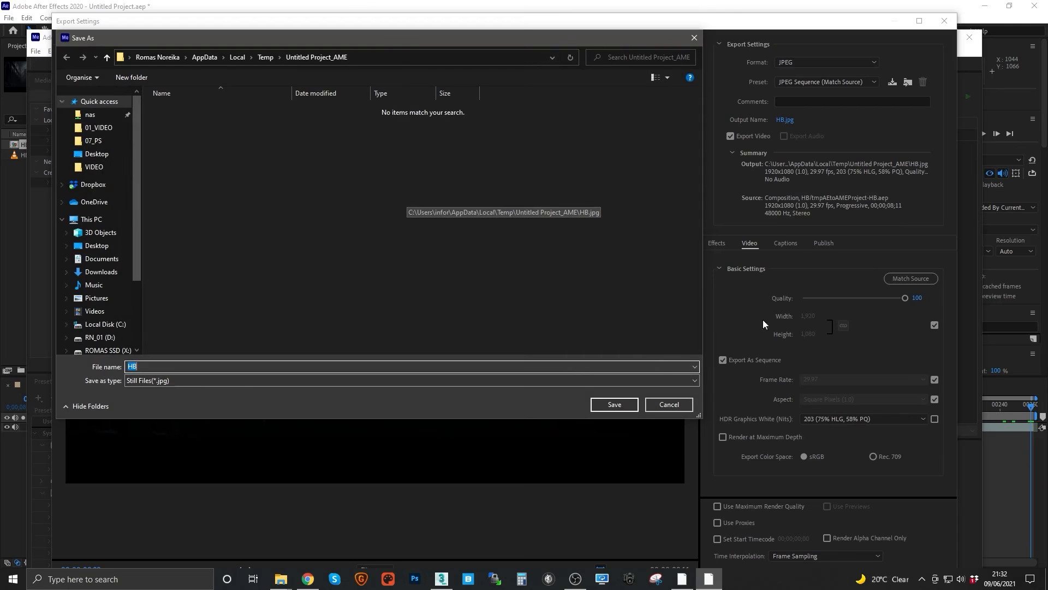
click(96, 154)
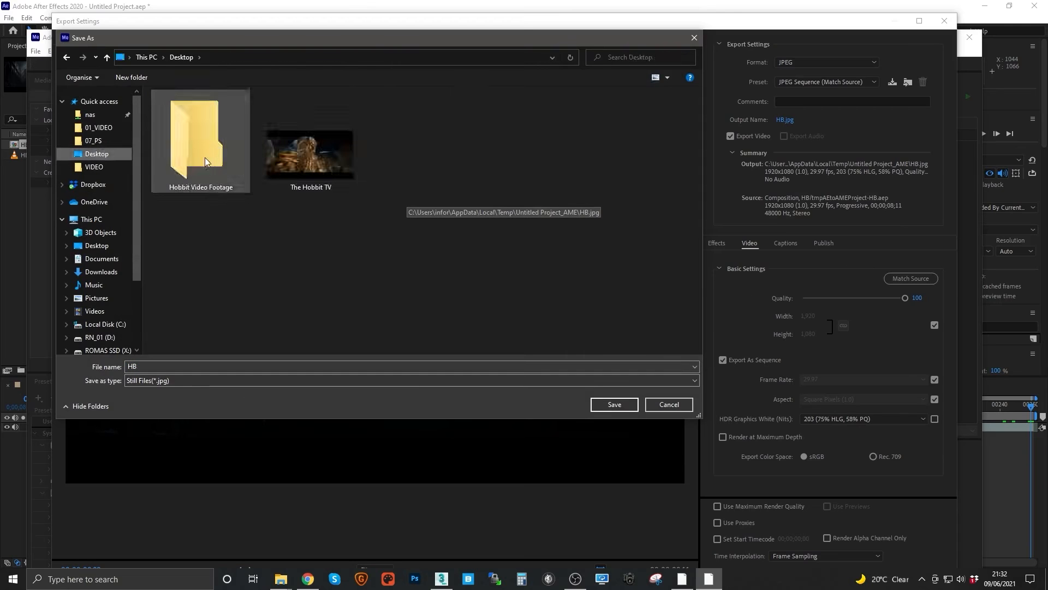
double_click(216, 180)
double_click(185, 370)
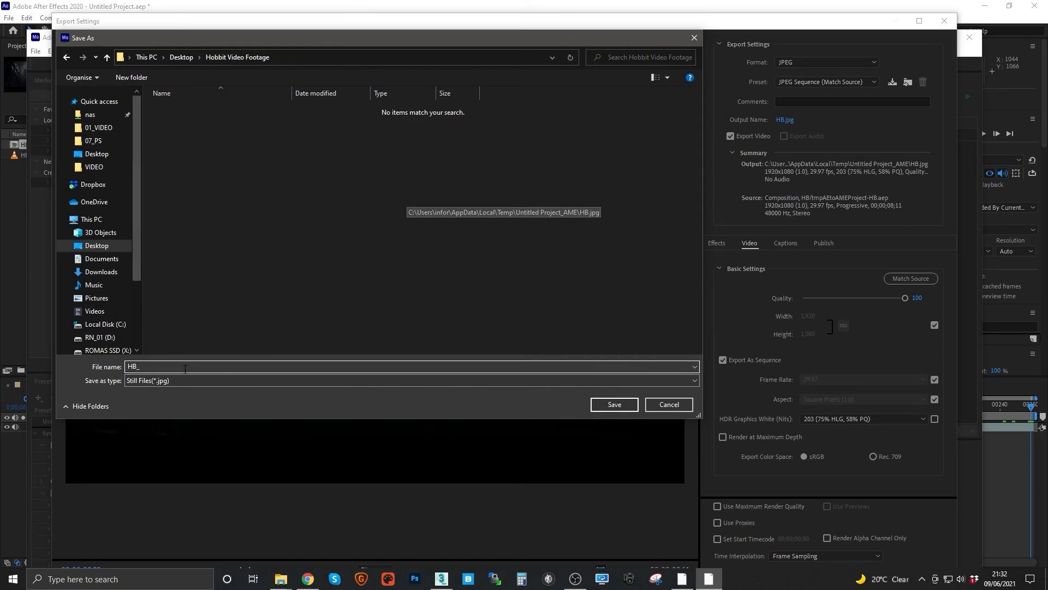
text(_)
click(614, 404)
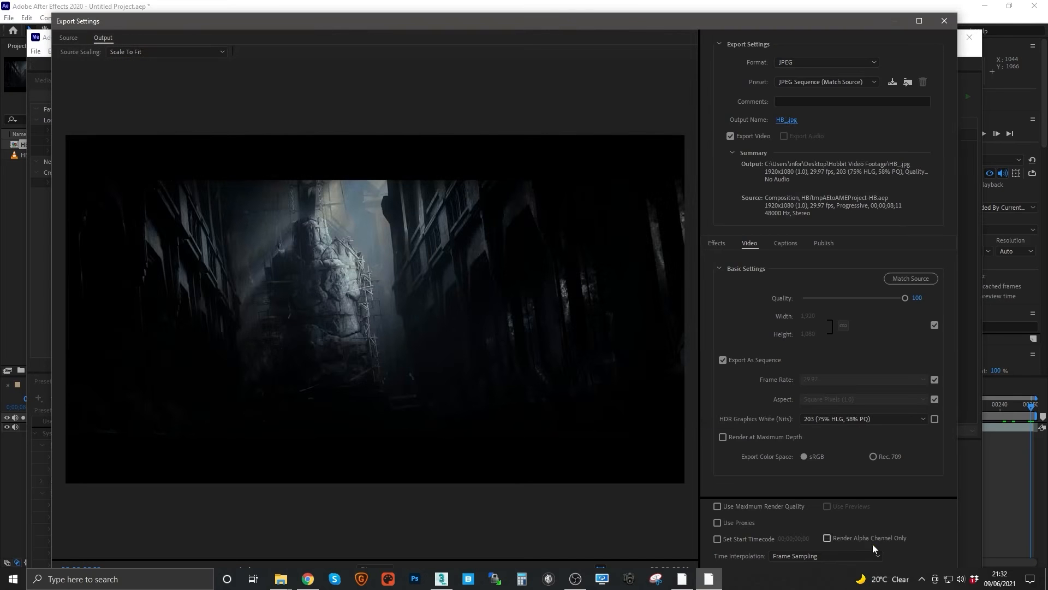
Rearrange the Export Settings window to reach its confirmation, accept the settings and start encoding the queue
drag(849, 22, 789, 39)
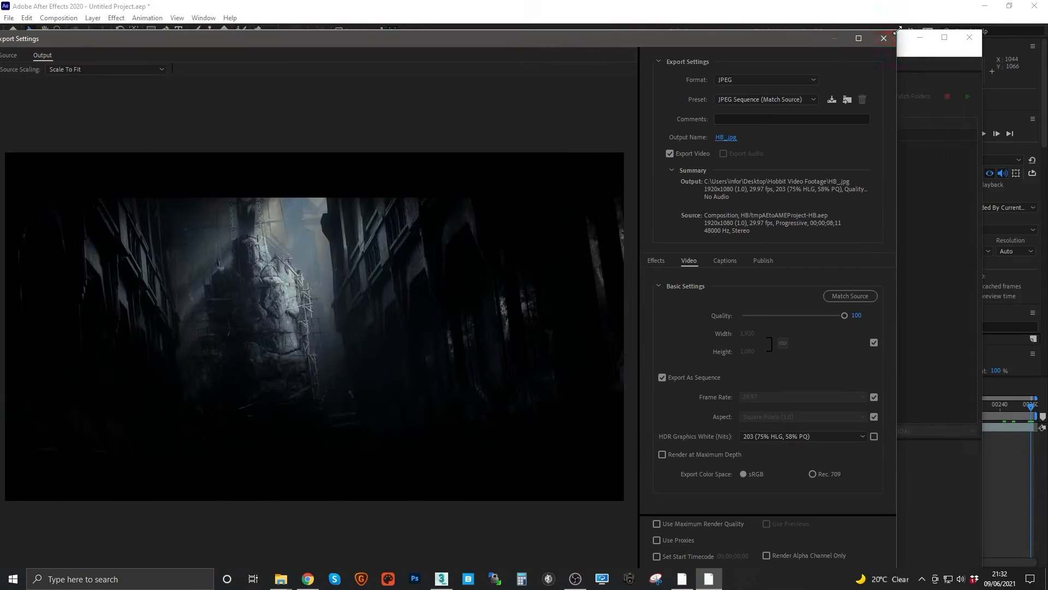
drag(800, 88, 786, 93)
drag(648, 110, 699, 51)
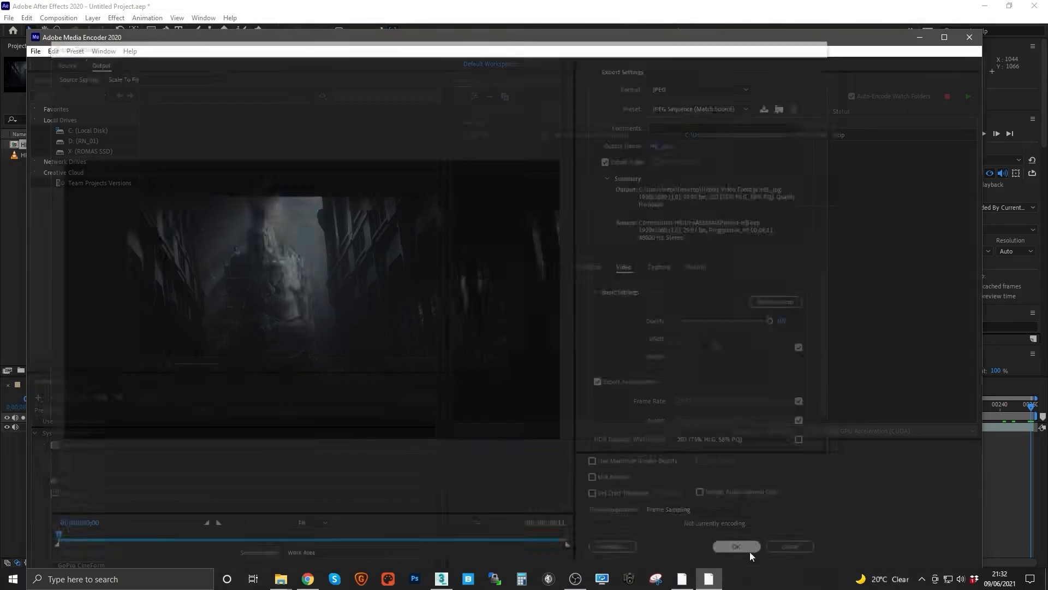
click(743, 551)
click(966, 96)
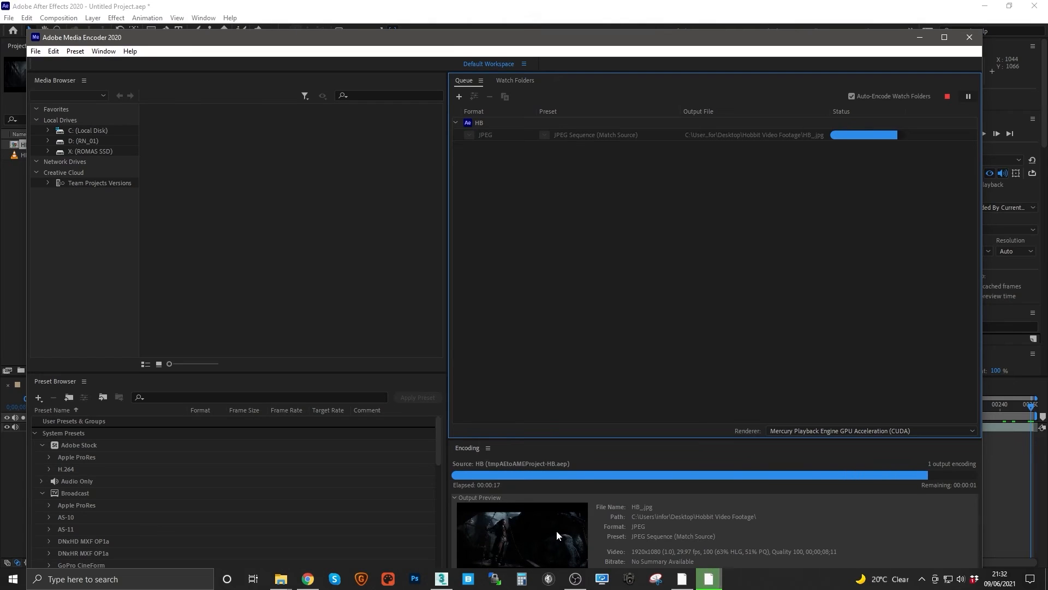
Remove the HB job from the encoding queue and close Media Encoder and After Effects without saving the project
click(484, 122)
click(489, 97)
click(970, 37)
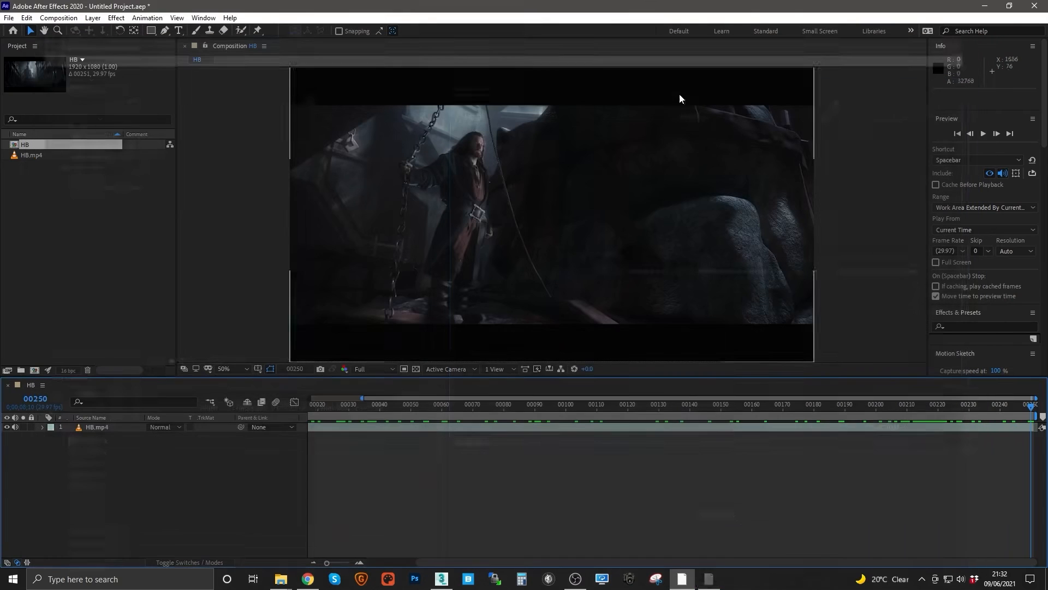
click(1034, 7)
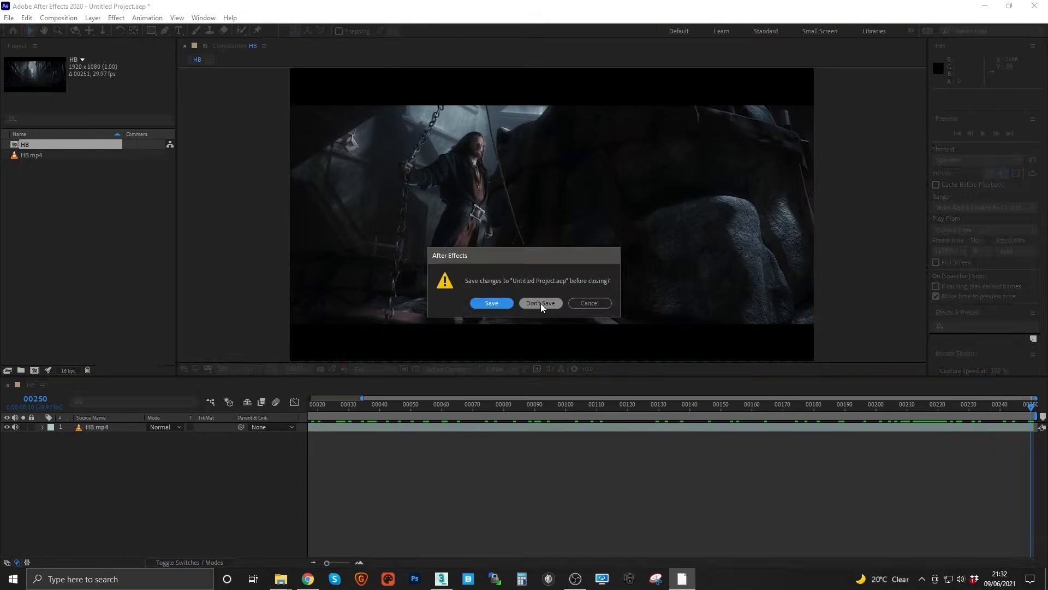
click(540, 301)
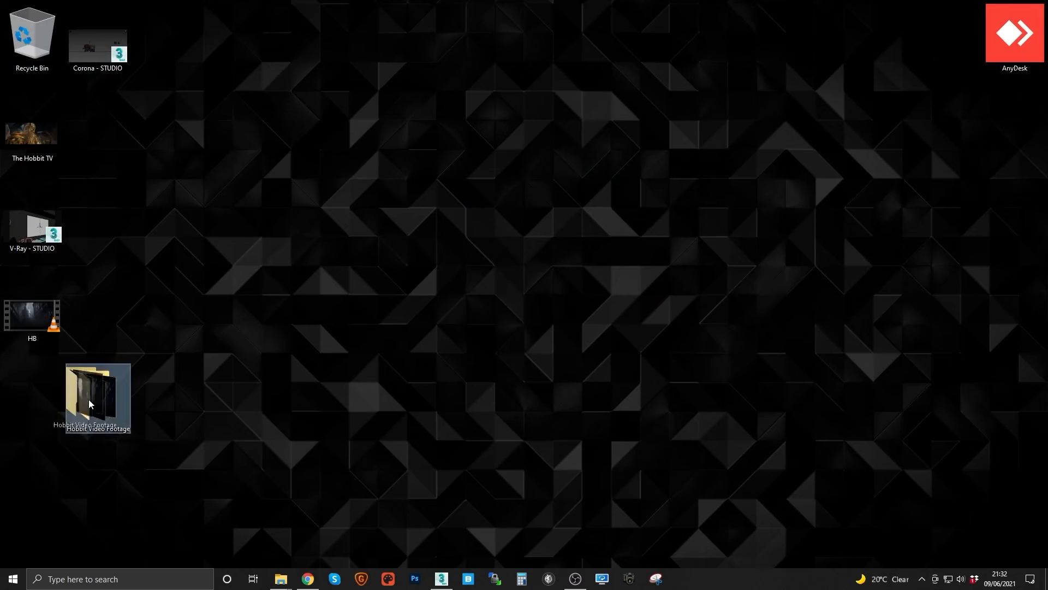
Delete the HB video from the desktop and move the Hobbit Video Footage folder directly below V-Ray - STUDIO
drag(97, 396, 33, 396)
click(46, 323)
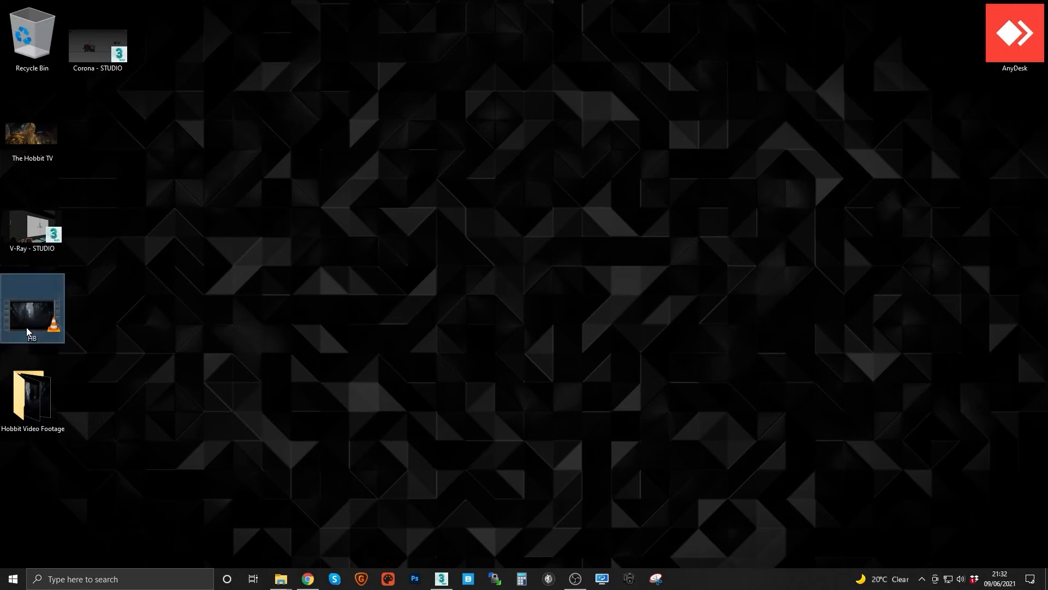
key(Delete)
click(47, 246)
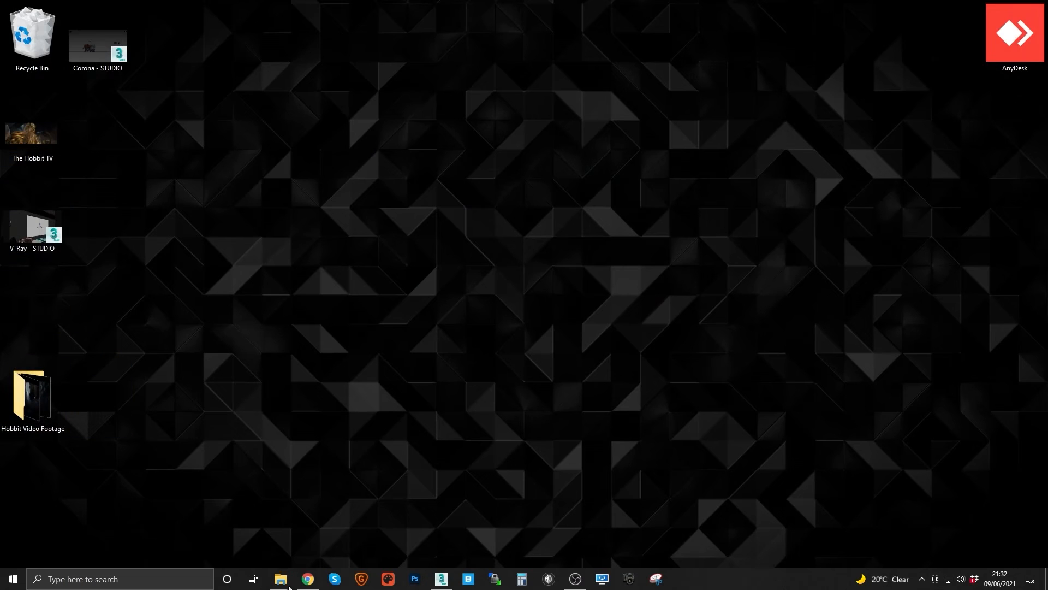
drag(31, 407, 33, 317)
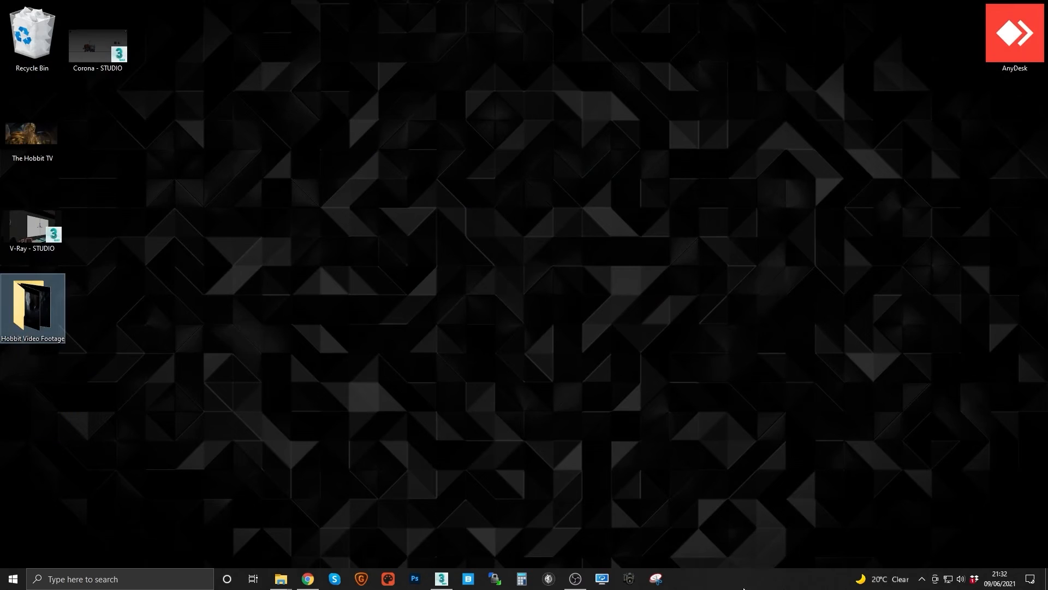
Examine the exported frames in the Hobbit Video Footage folder from HB_000 to HB_012, then close the viewer and folder
double_click(39, 318)
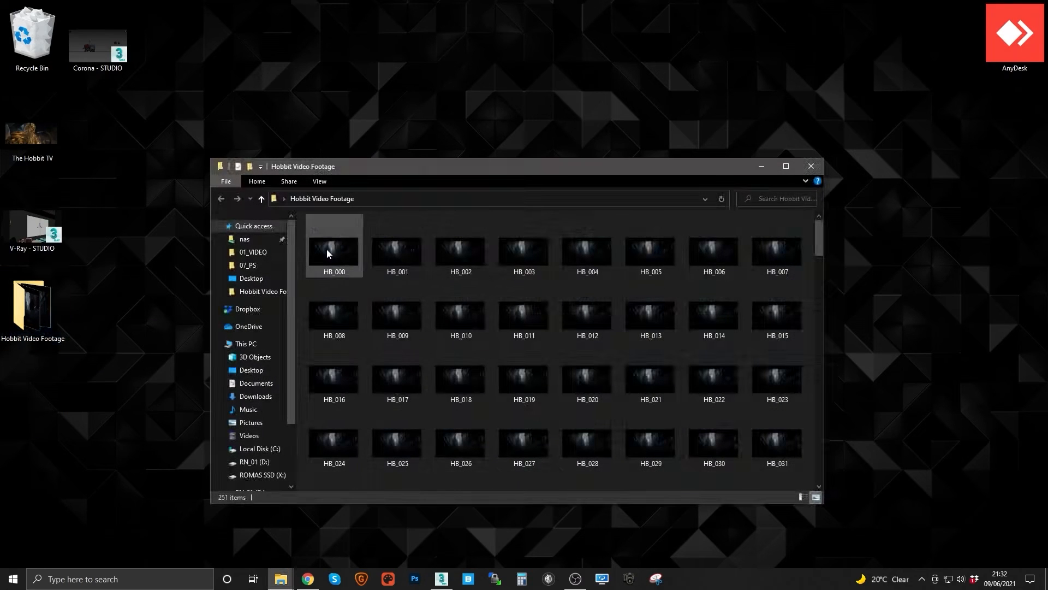
double_click(326, 253)
key(Right)
key(Right)
key(Right)
key(Right)
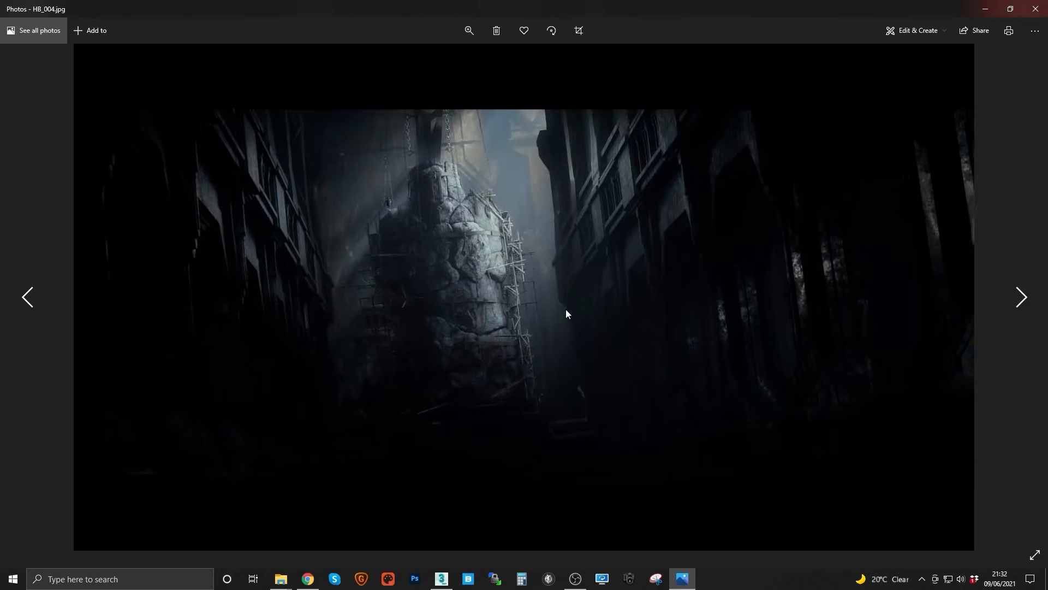
key(Right)
key(Right)
key(Right)
key(Right)
key(Right)
key(Right)
key(Right)
key(Right)
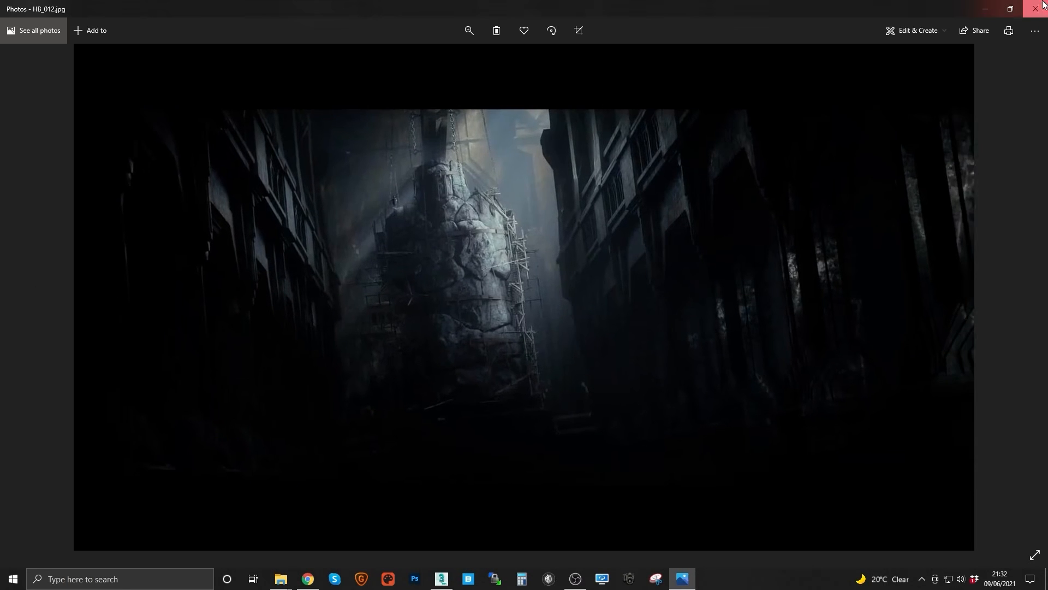
click(1043, 4)
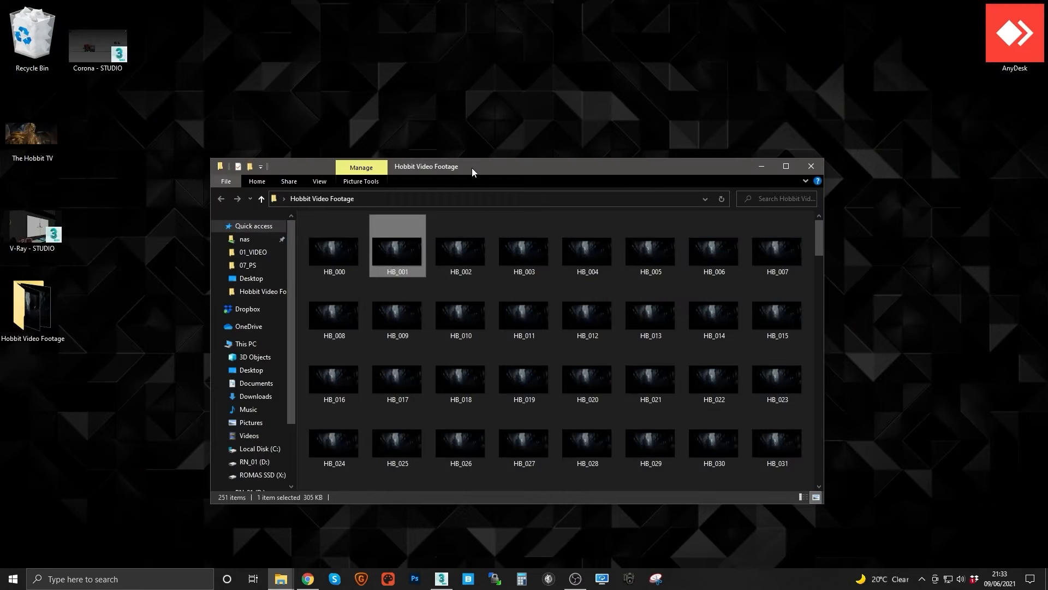
click(812, 166)
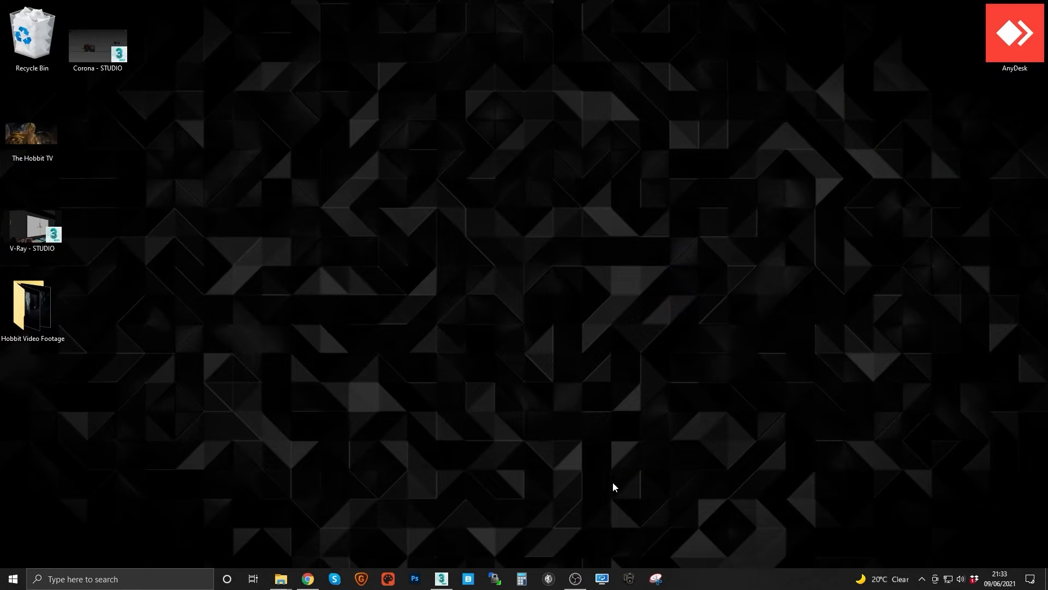
Return to 3ds Max, minimize the V-Ray frame buffer and examine the node networks of both TV materials
click(441, 579)
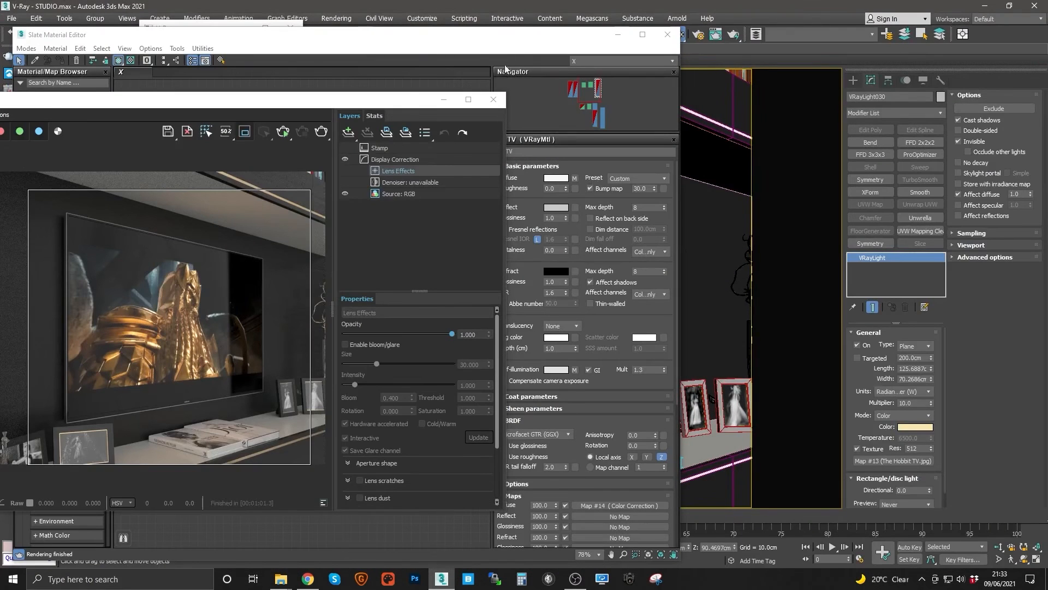
click(444, 99)
scroll(276, 332, down, 5)
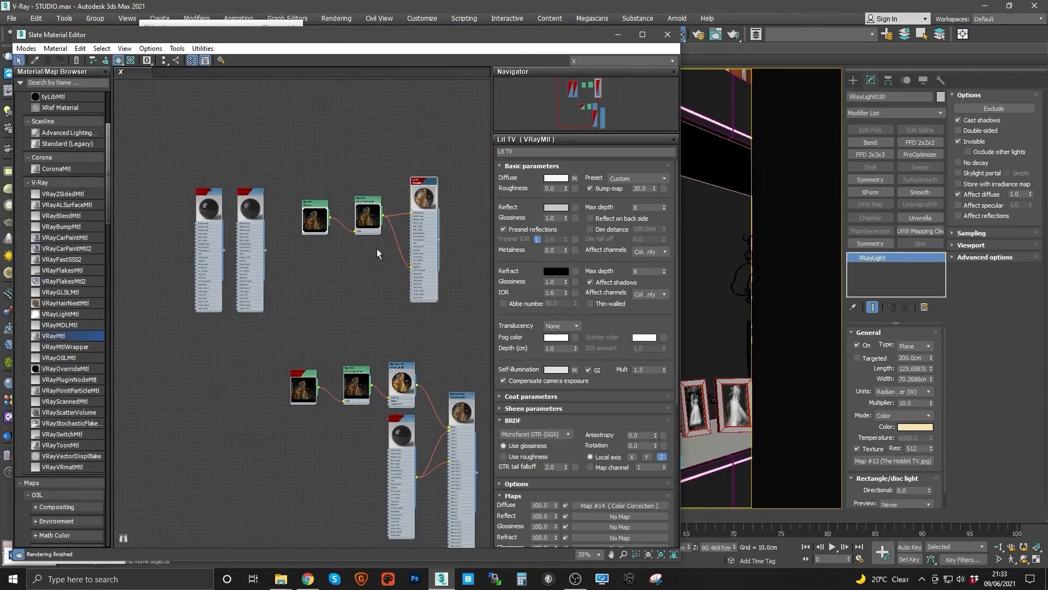
scroll(377, 248, up, 4)
middle_drag(323, 274, 345, 267)
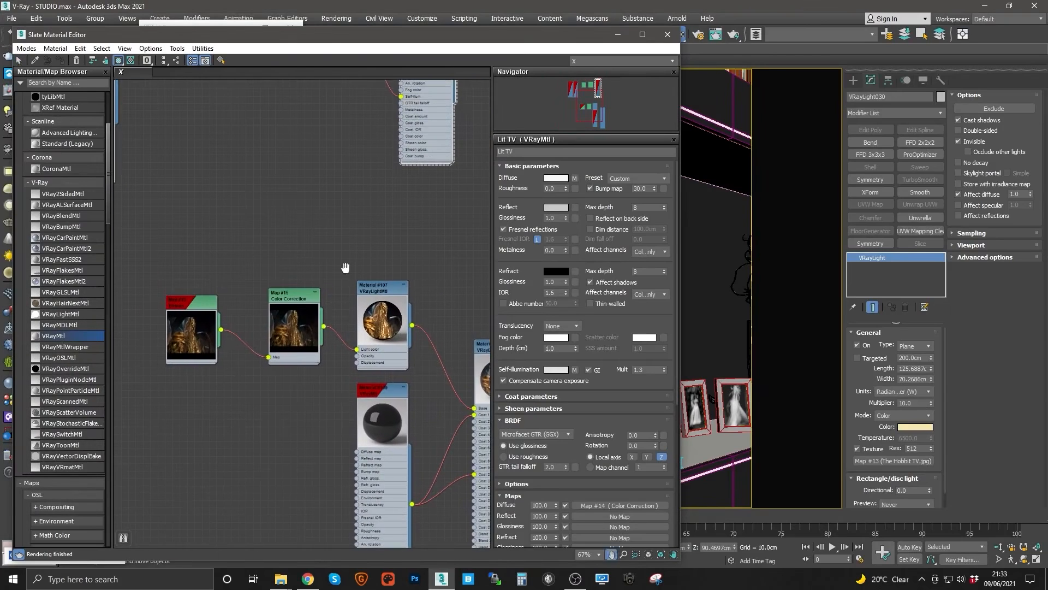
middle_drag(248, 205, 264, 366)
scroll(355, 257, down, 4)
middle_drag(355, 257, 378, 265)
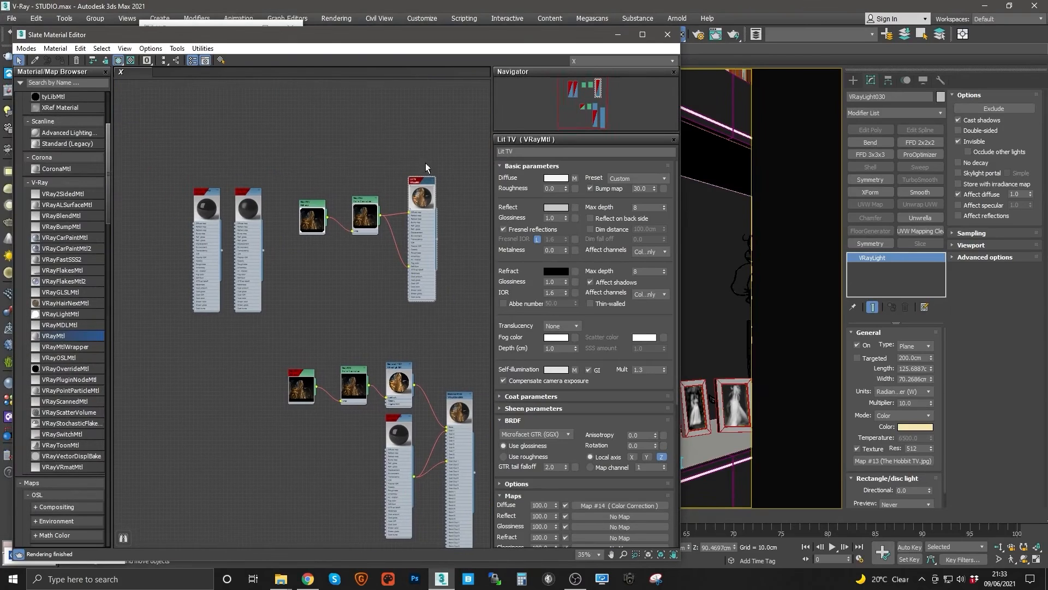
middle_drag(426, 166, 380, 130)
drag(234, 142, 461, 447)
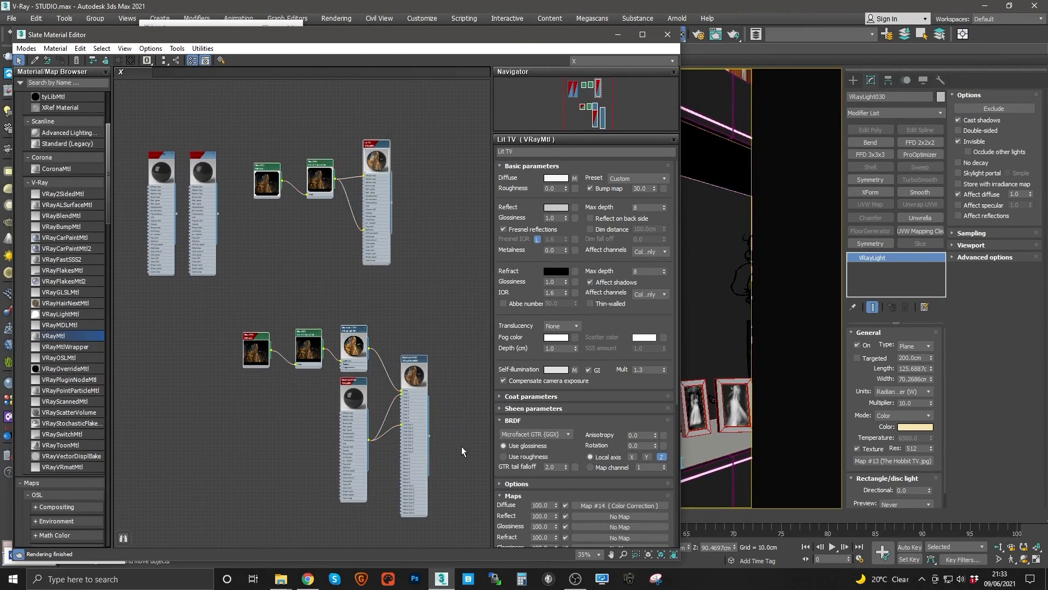
middle_drag(338, 321, 361, 364)
scroll(361, 365, up, 4)
click(304, 333)
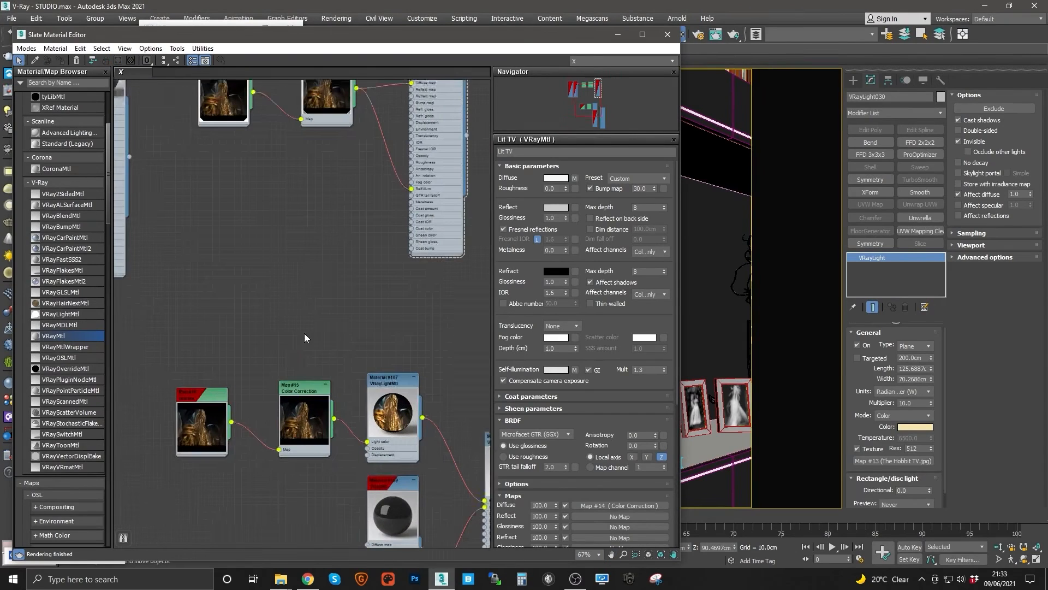
Move the bitmap node feeding the Lit TV material's Color Correction away from it and open the bitmap's parameters
scroll(295, 262, down, 3)
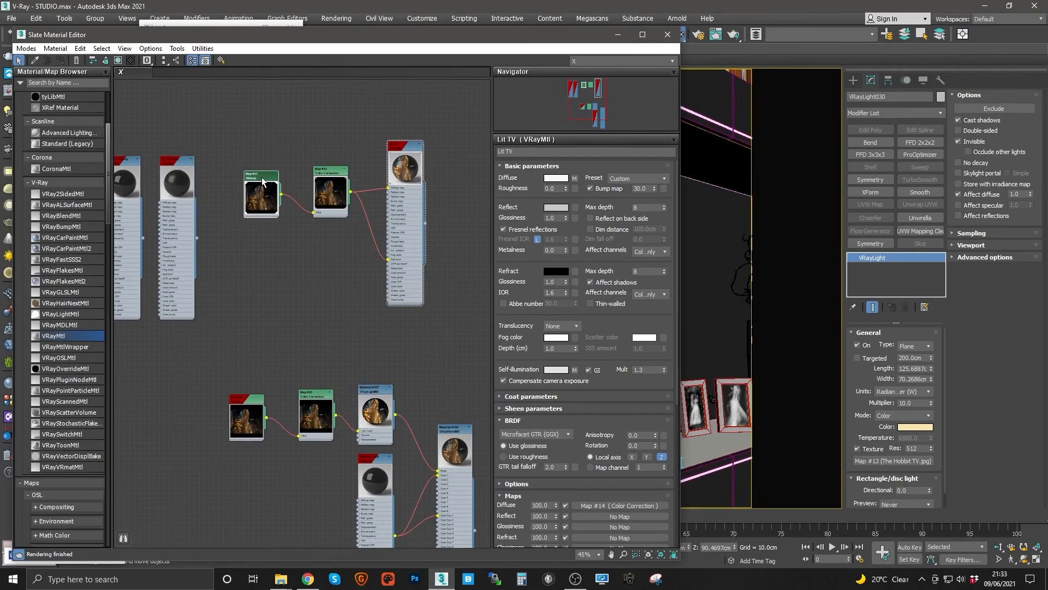
drag(262, 181, 239, 215)
double_click(239, 215)
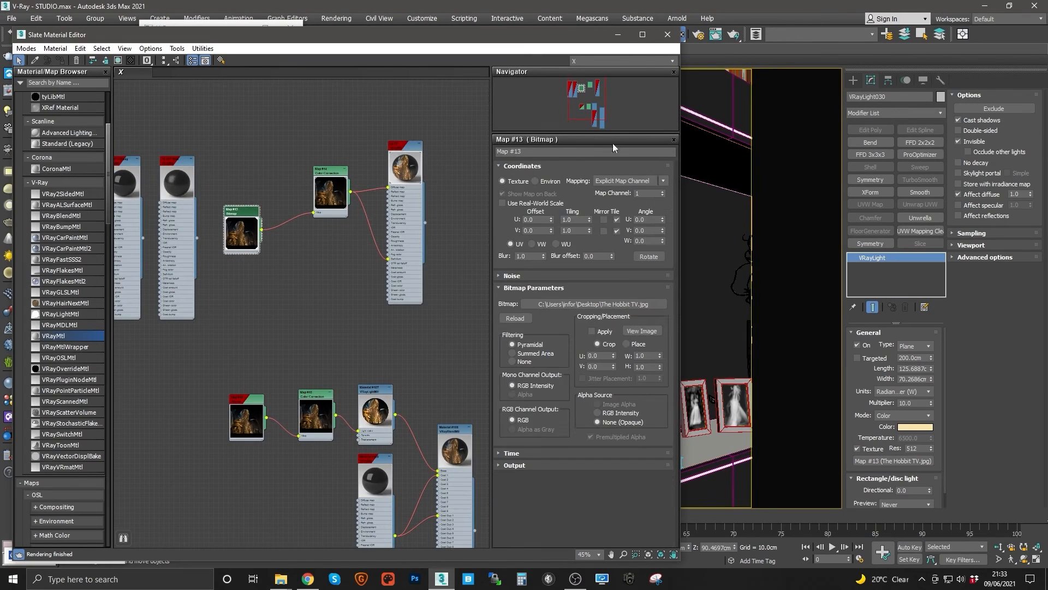
Configure the scene's time to a custom frame rate of 25 FPS with an end time of 250, and recheck the configuration
click(618, 35)
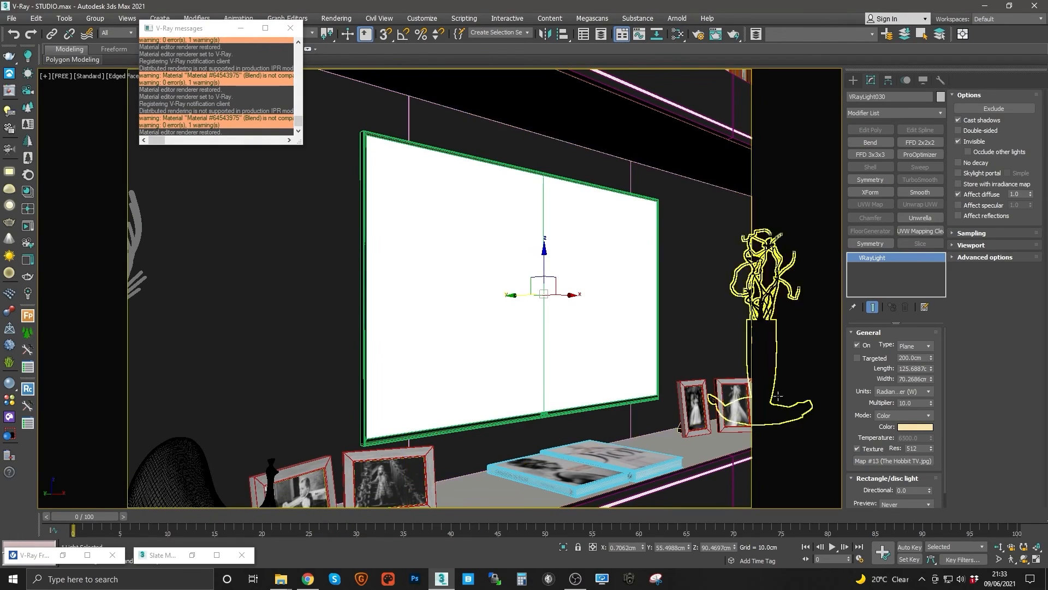
click(860, 558)
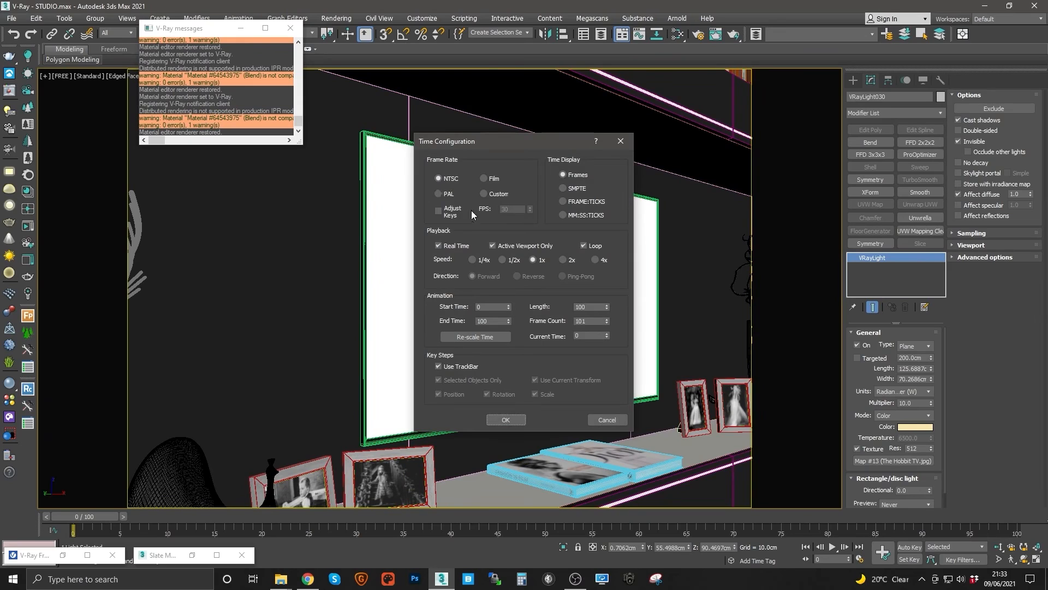
click(439, 195)
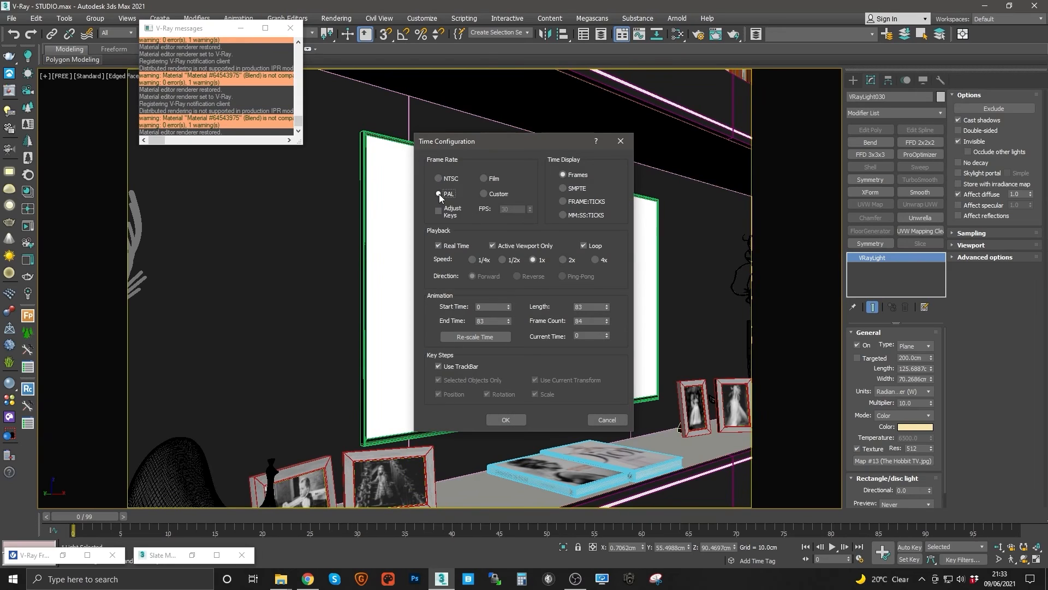
click(486, 193)
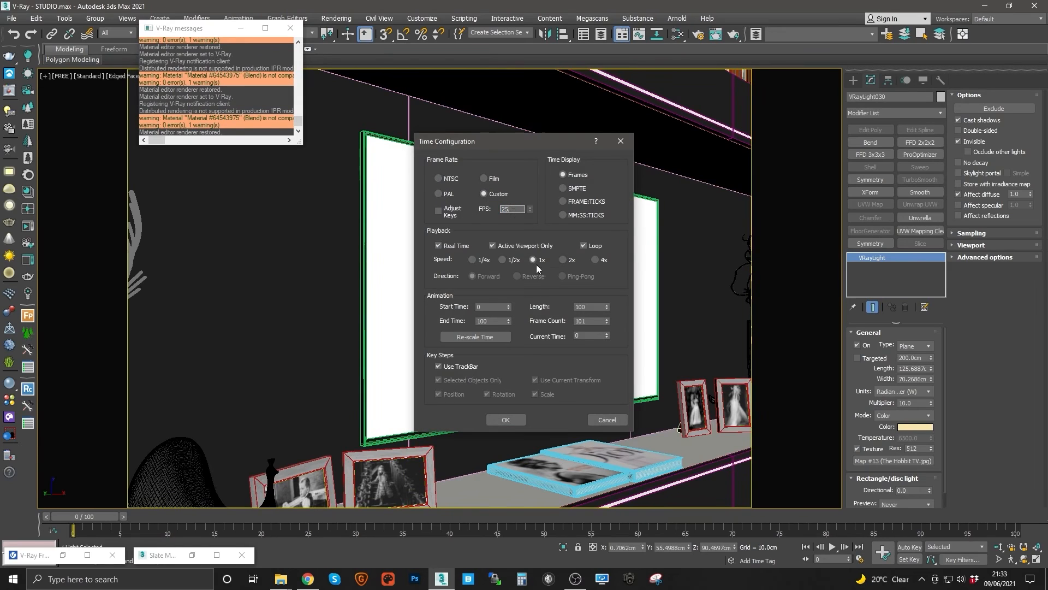
drag(491, 322, 465, 320)
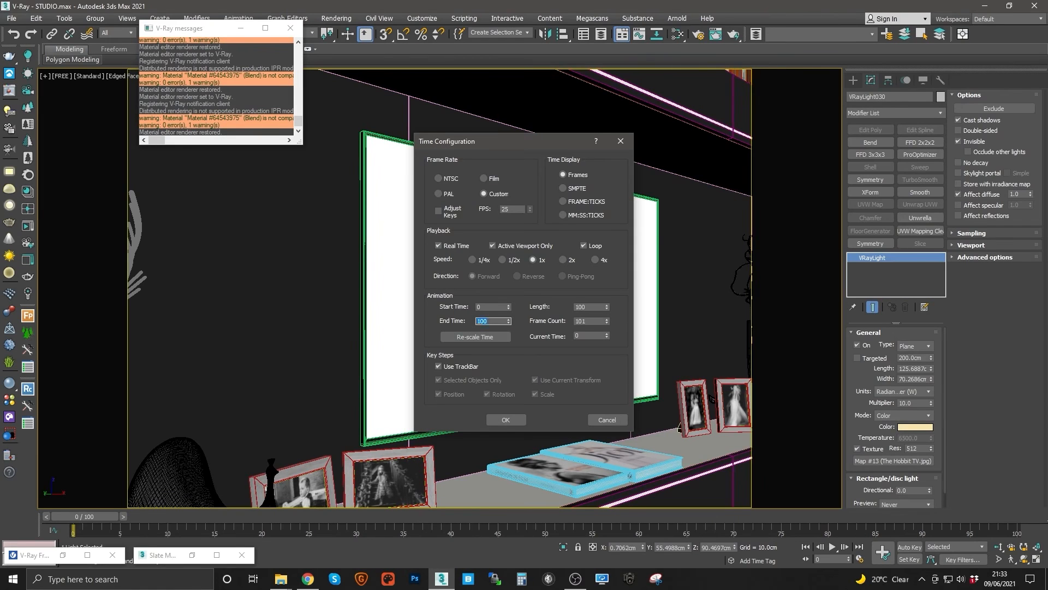
click(507, 420)
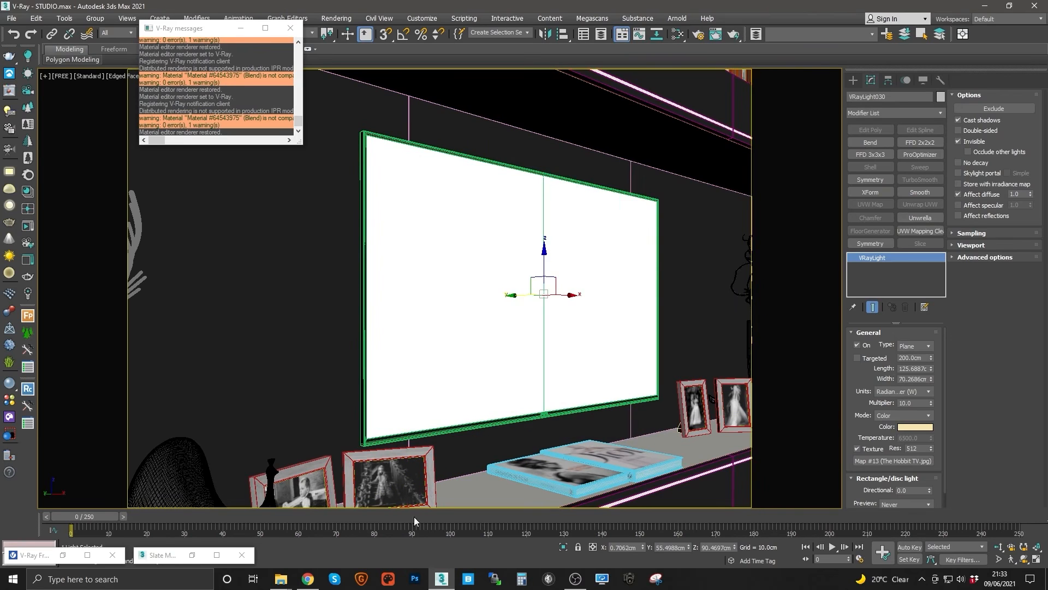
click(860, 559)
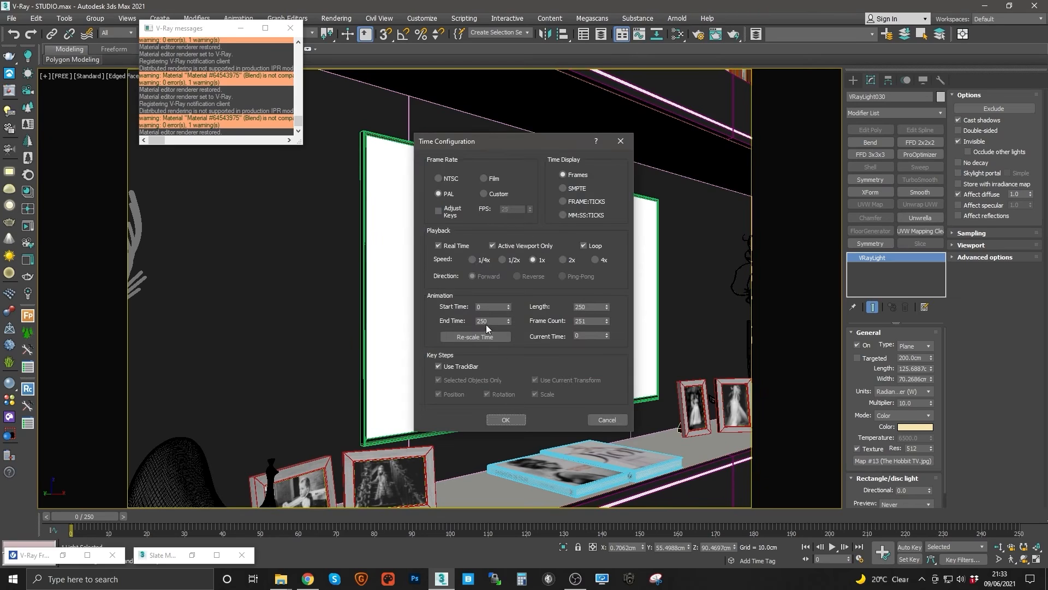
click(505, 419)
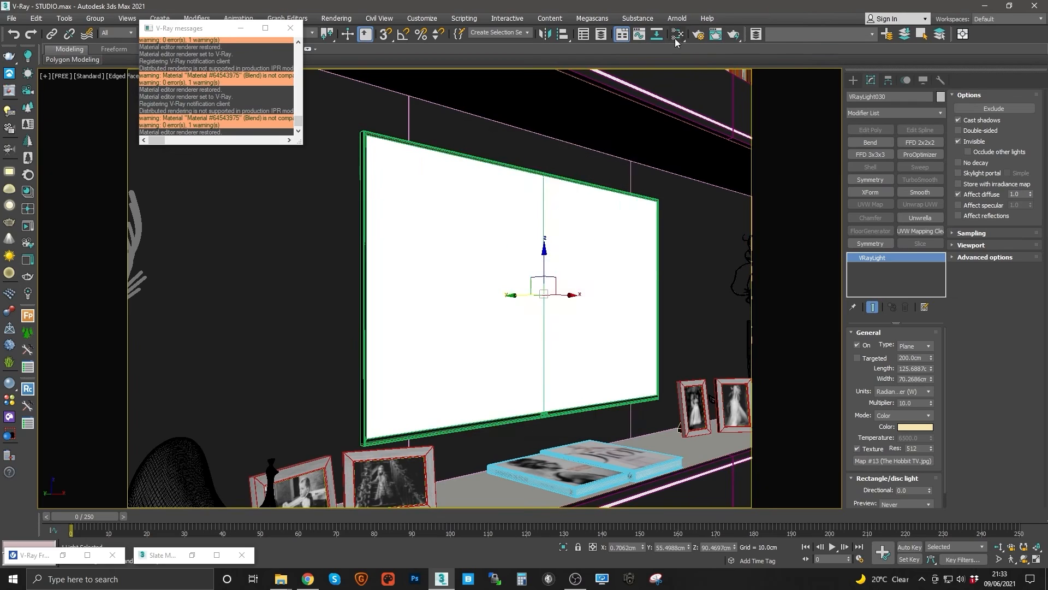
Replace the Lit TV network's bitmap with the image sequence starting at HB_000 in Hobbit Video Footage, using frames 0 to 250
click(677, 36)
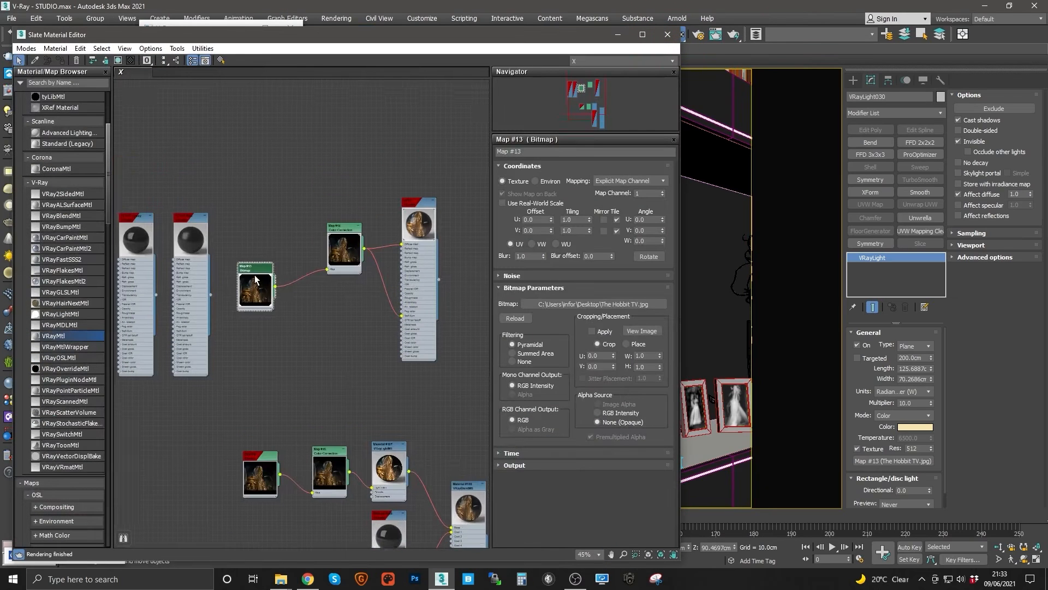
click(575, 303)
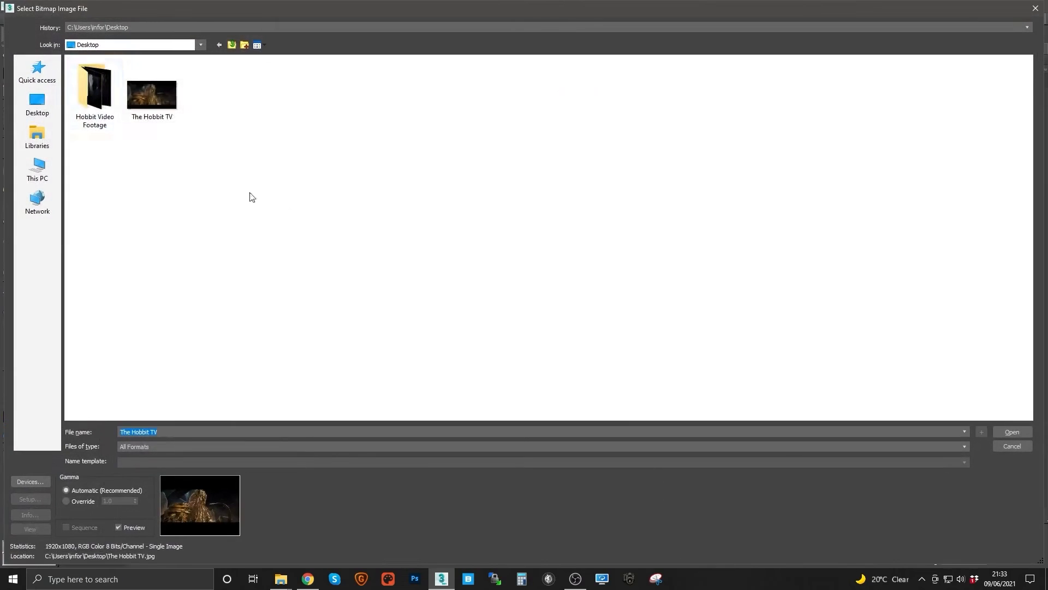
click(37, 102)
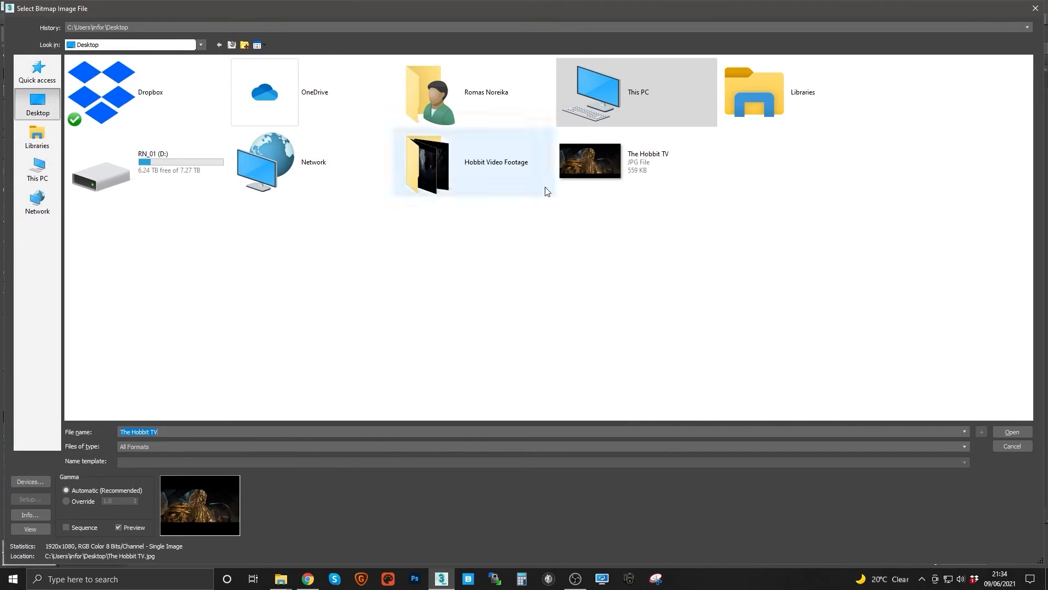
double_click(471, 171)
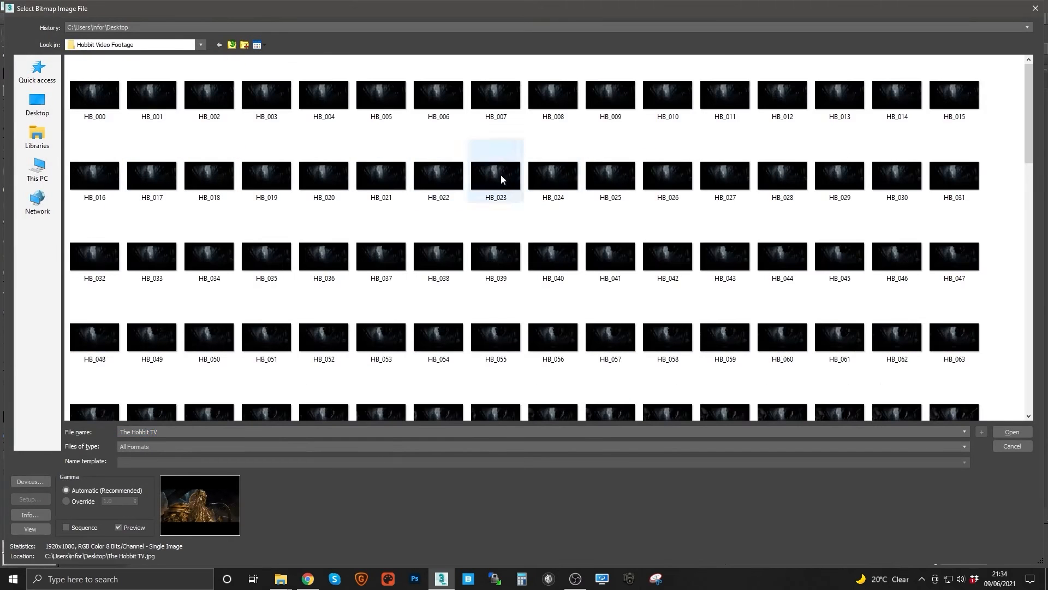
click(103, 105)
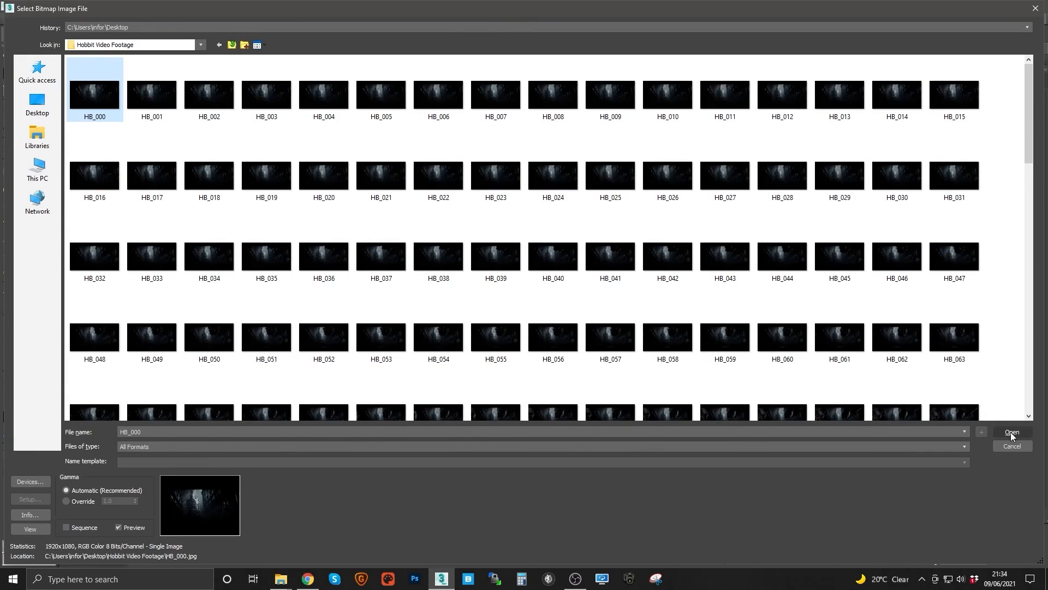
click(66, 527)
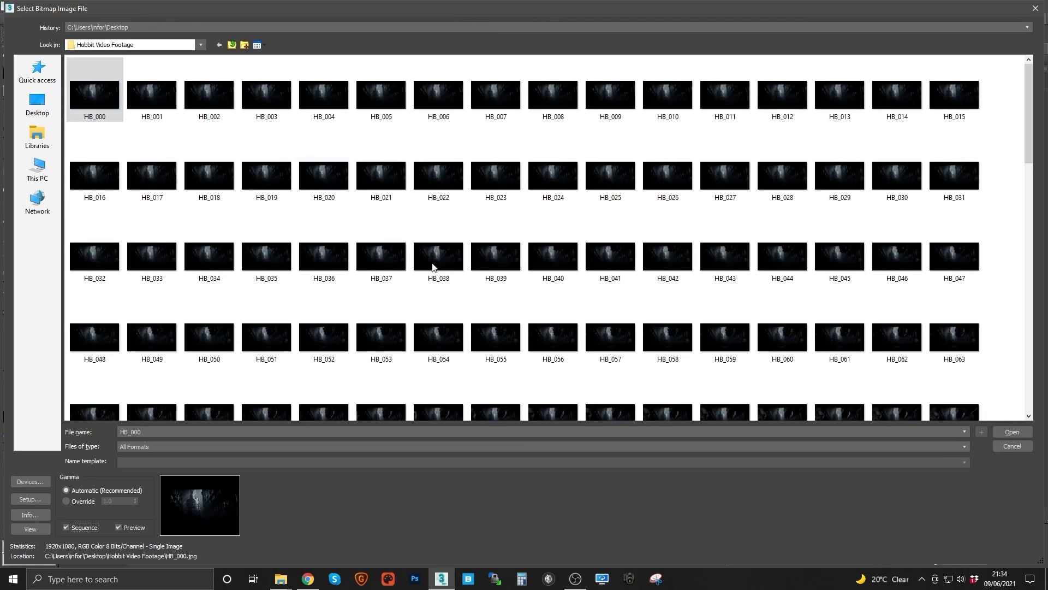
click(1012, 432)
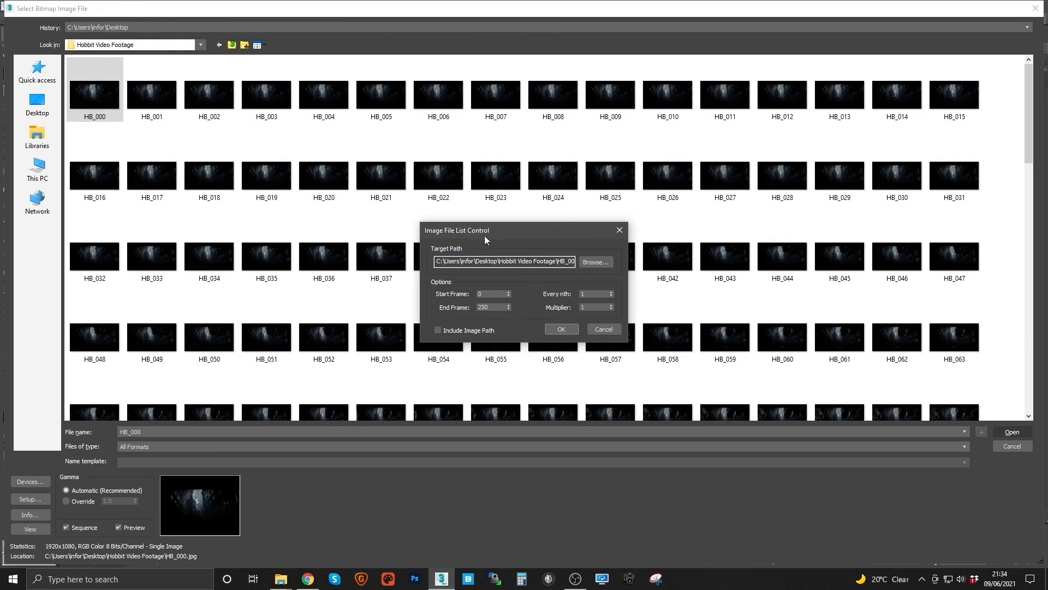
double_click(478, 307)
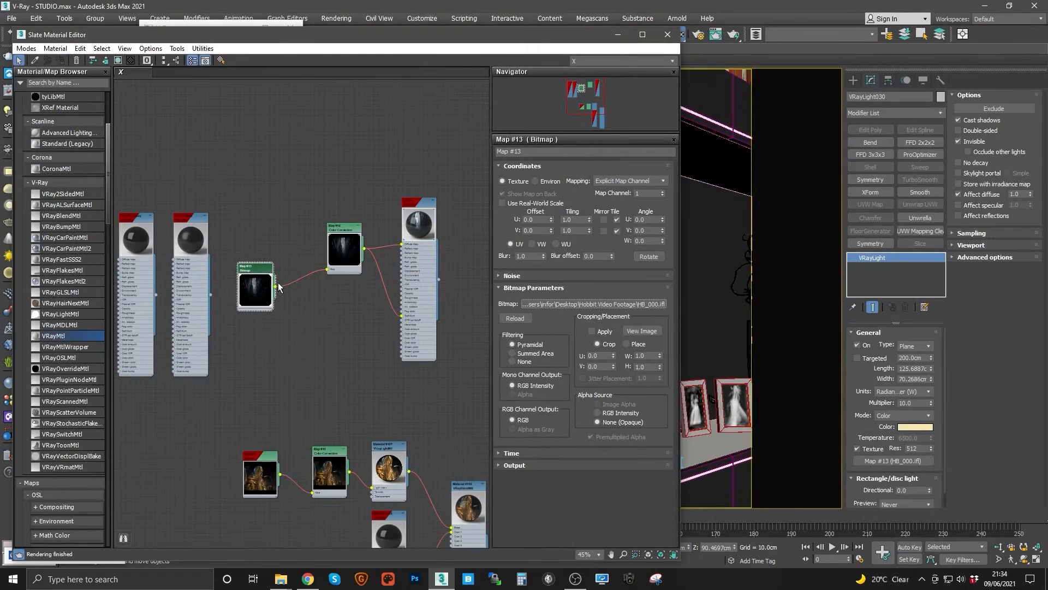
Replace the bitmap in the VRayLightMtl network with the same HB_000 image sequence, frames 0 to 250
double_click(264, 456)
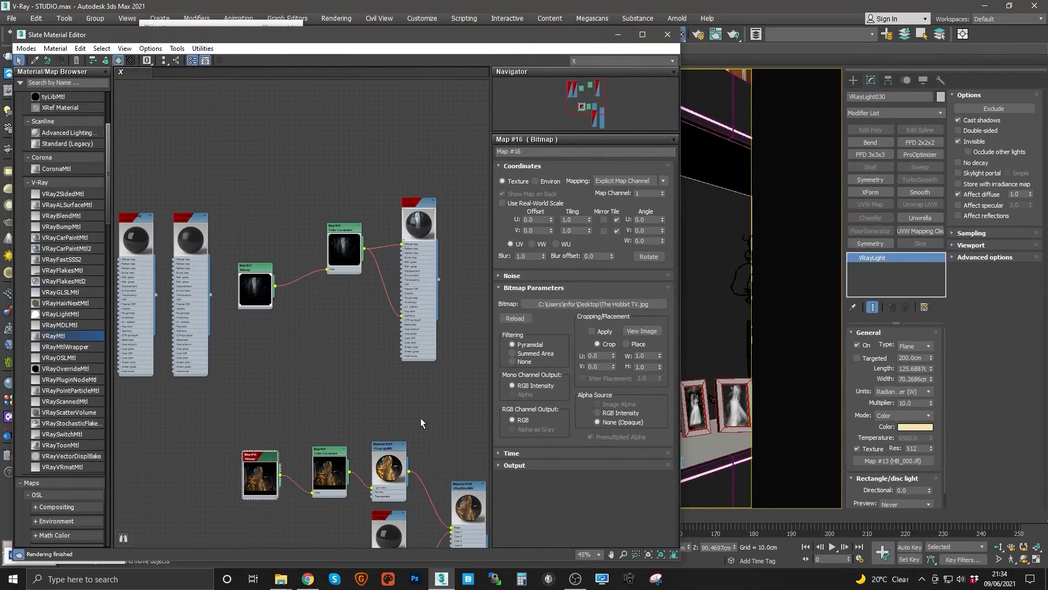
click(593, 306)
double_click(94, 93)
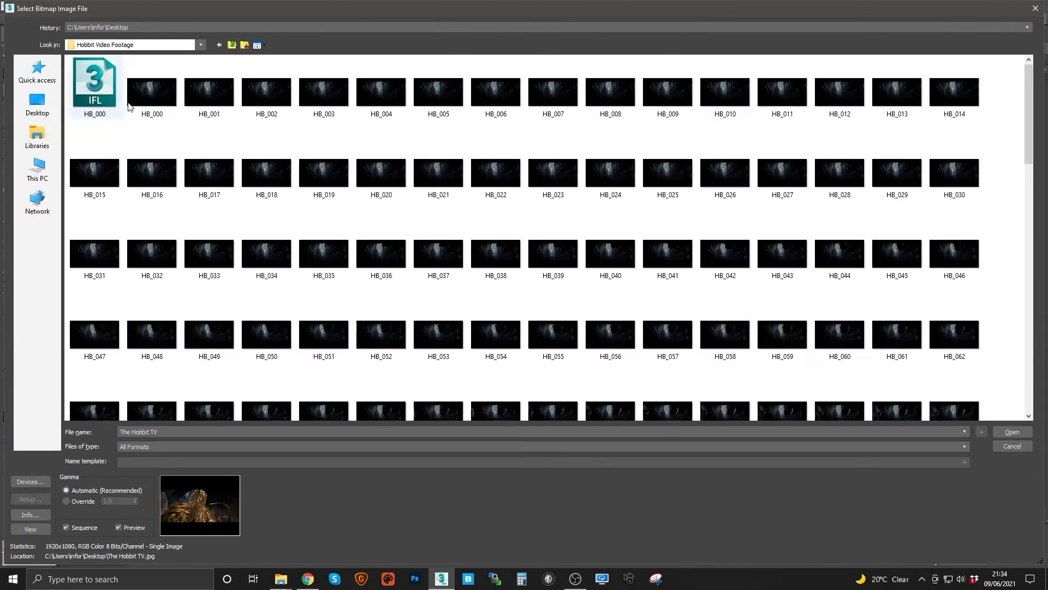
click(134, 101)
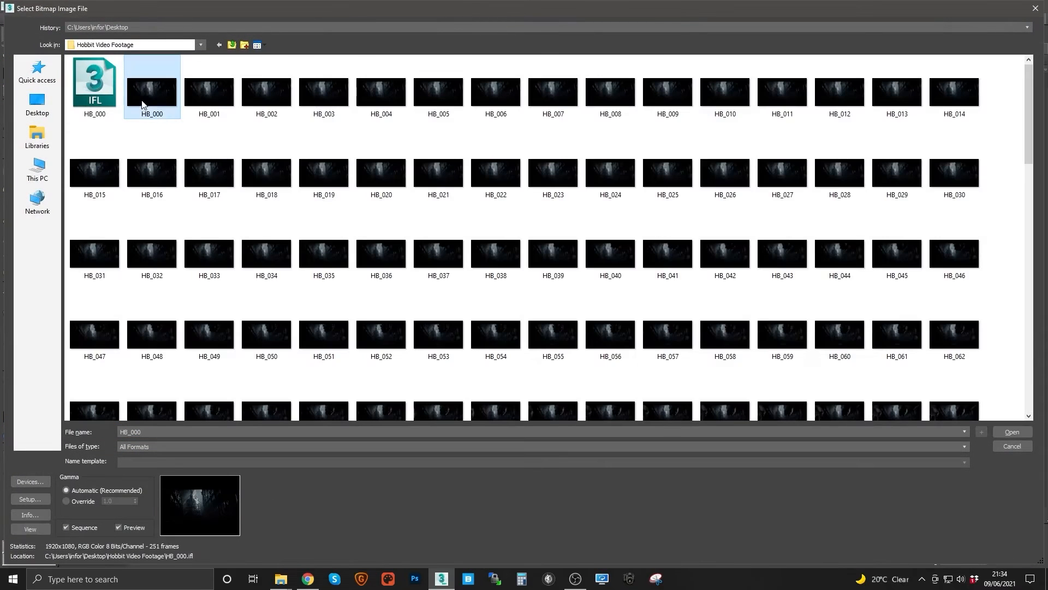
click(1020, 434)
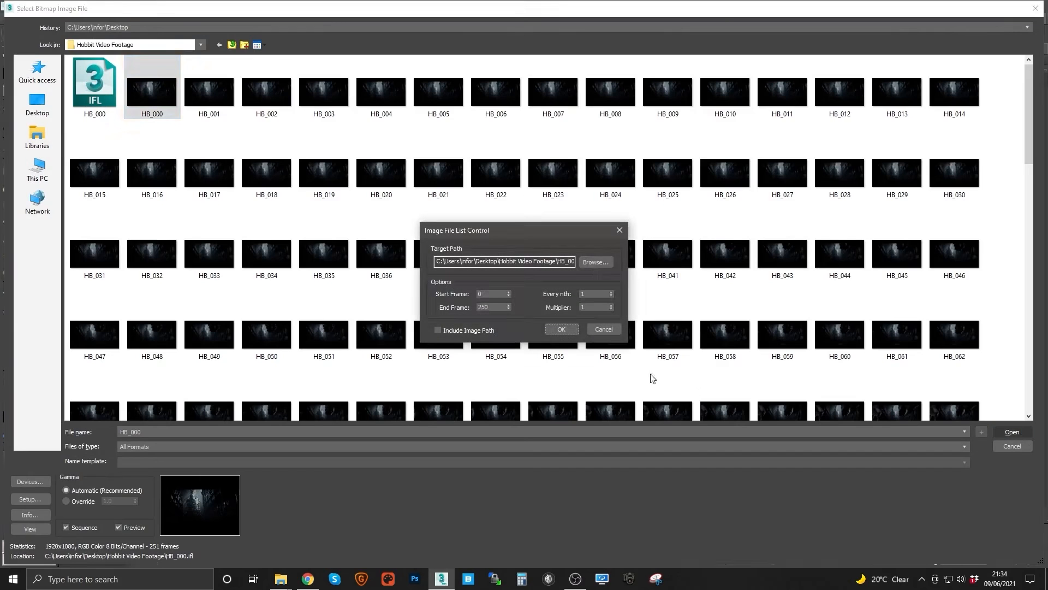
click(603, 329)
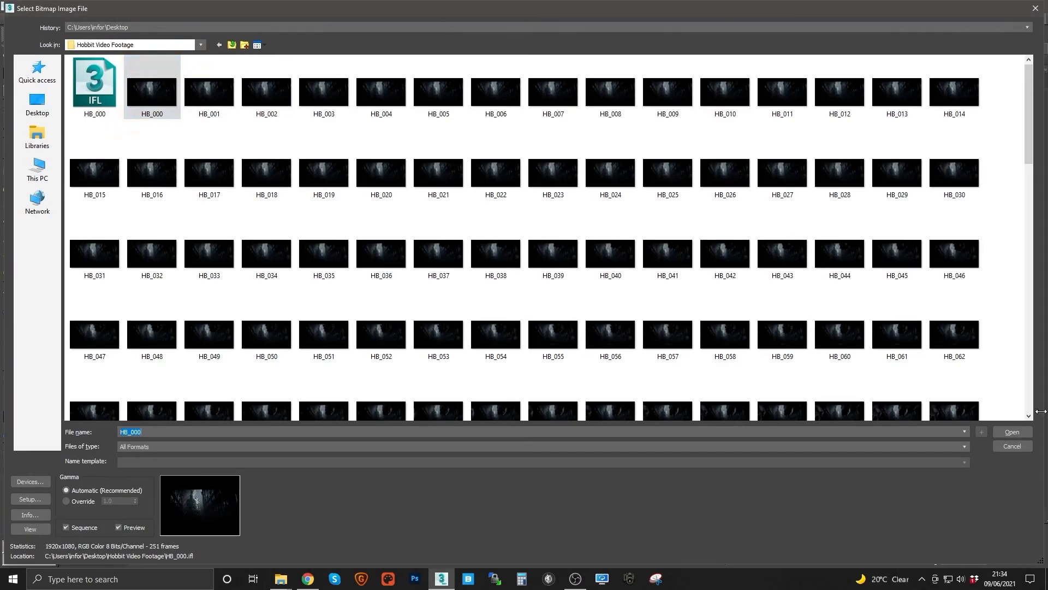
click(1020, 434)
click(562, 329)
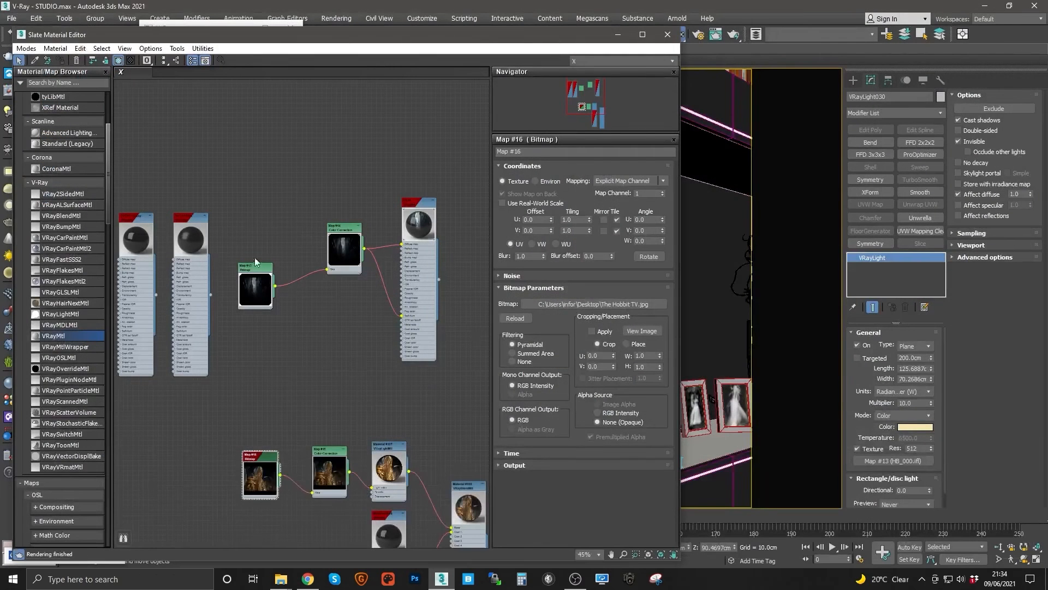
Connect the Lit TV network's sequence bitmap to the VRayLightMtl network's Color Correction too, and align the two Color Correction nodes
scroll(345, 367, up, 4)
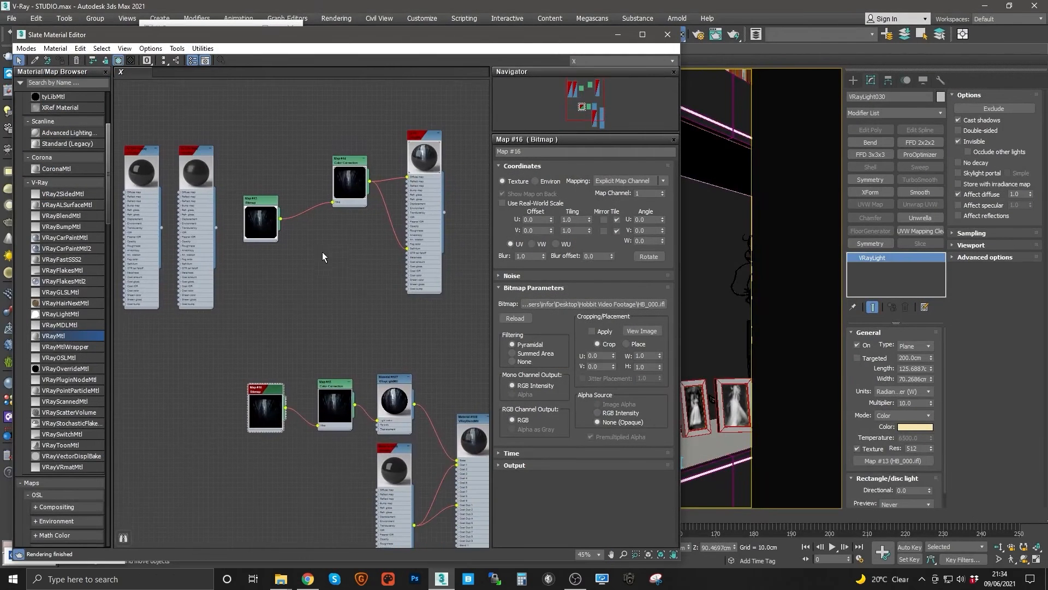
drag(270, 211, 329, 517)
drag(349, 453, 371, 445)
drag(372, 128, 367, 258)
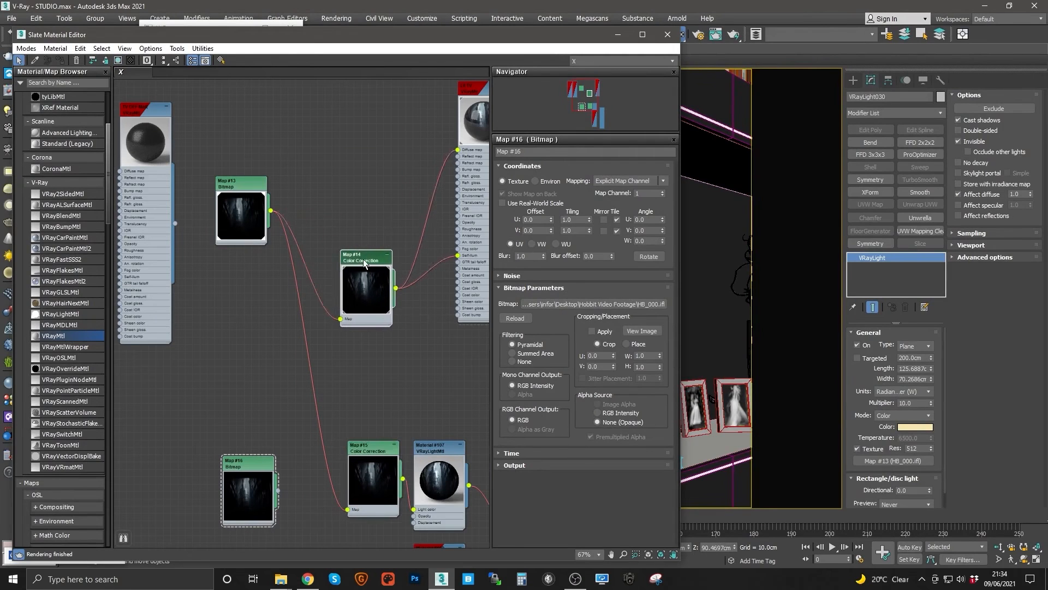
scroll(366, 289, down, 6)
scroll(365, 289, up, 5)
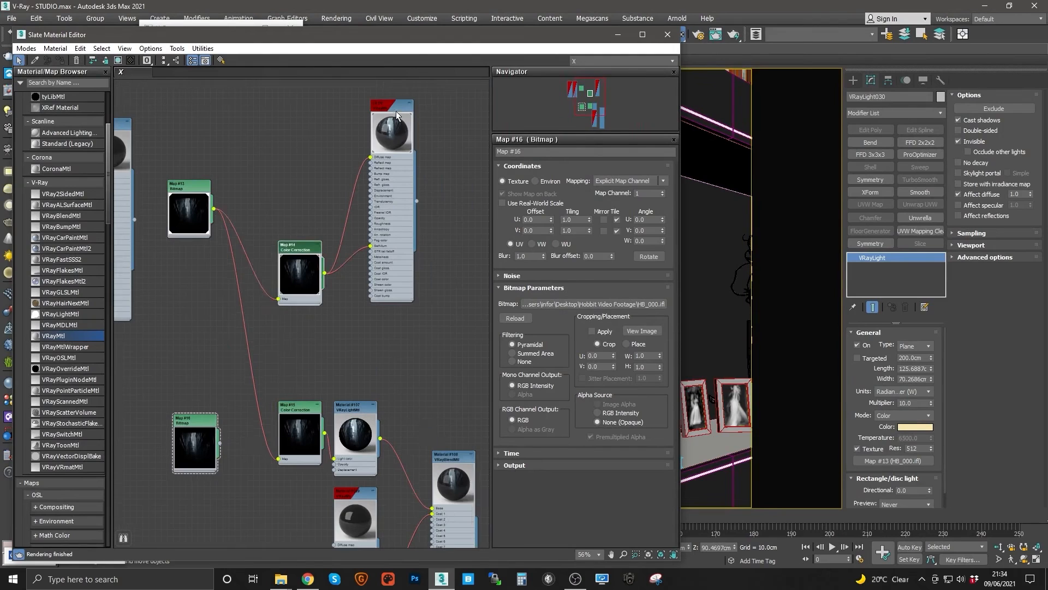
Place the shared sequence bitmap node midway between the two networks and rename it Hobbit 250 Frames
drag(221, 183, 233, 325)
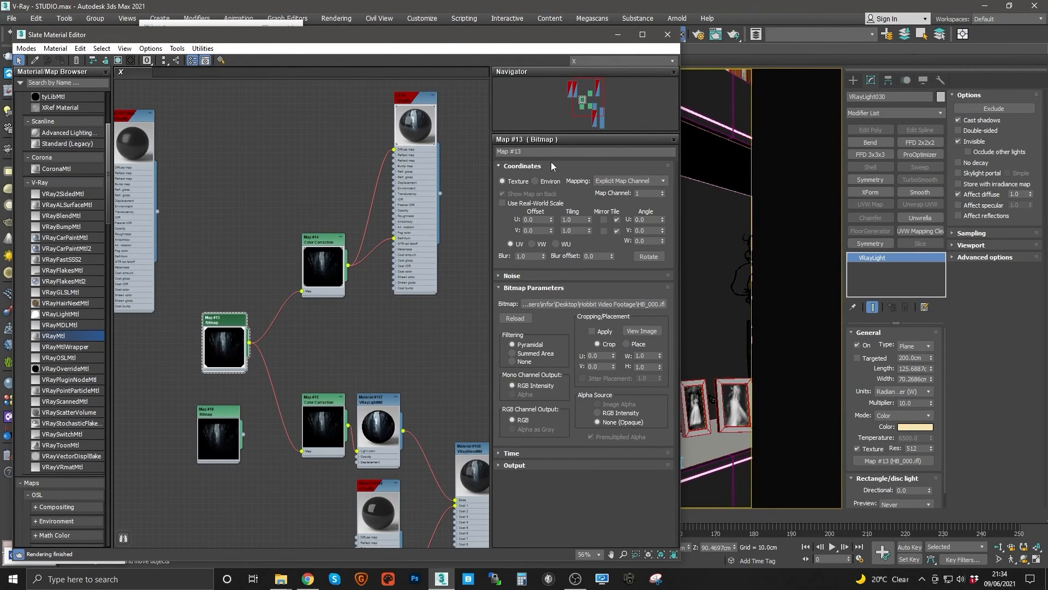
drag(537, 153, 472, 147)
text(Hobbit 250 Frames)
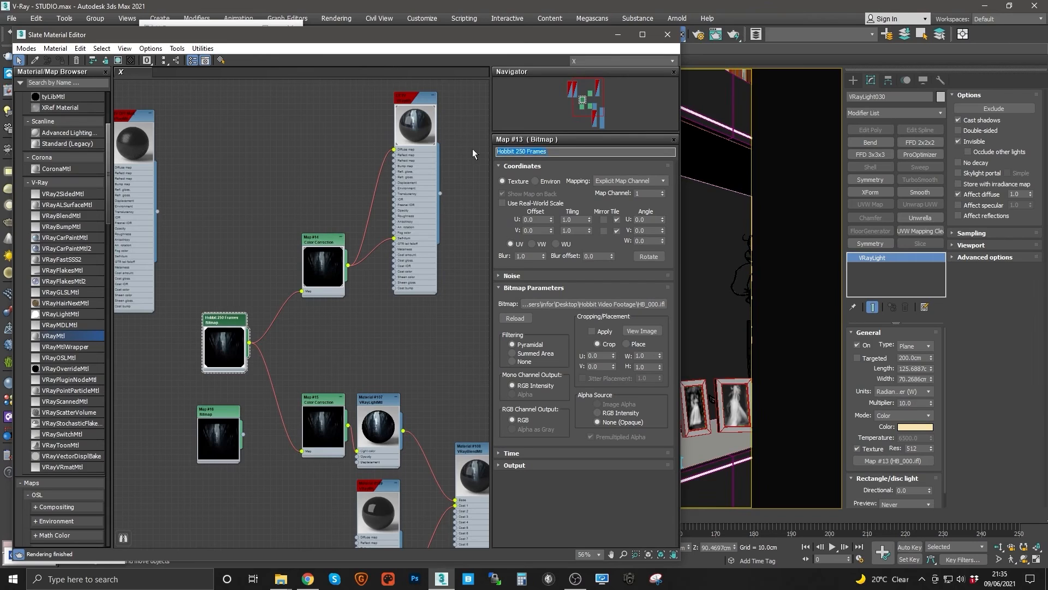
Delete the leftover unconnected bitmap node beneath Hobbit 250 Frames and clear the material editor away from the TV in the viewport
drag(247, 399, 200, 431)
key(Delete)
middle_drag(411, 361, 366, 306)
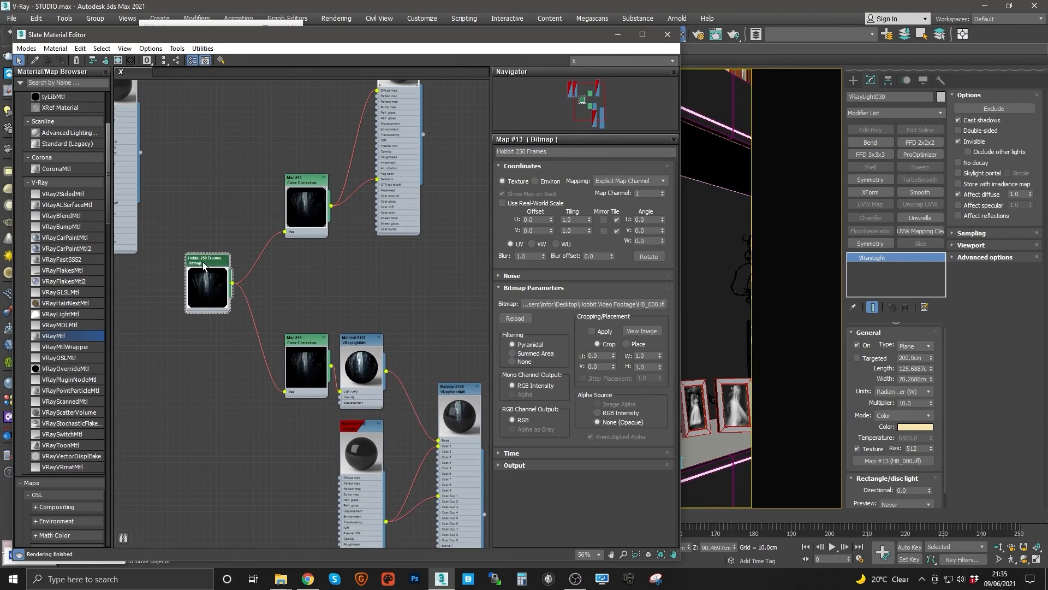
middle_drag(236, 259, 330, 291)
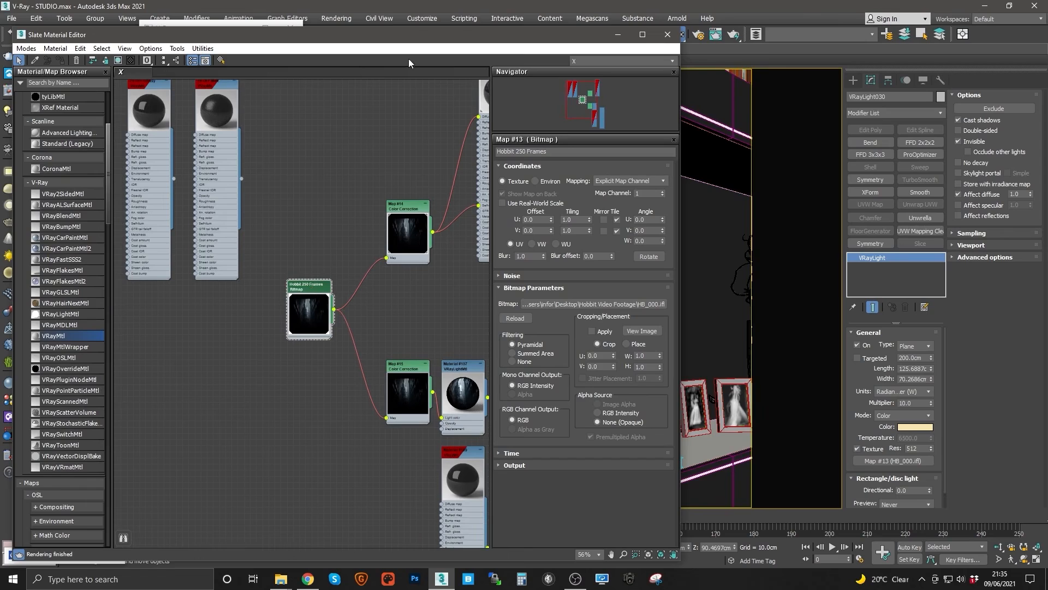
drag(408, 35, 389, 138)
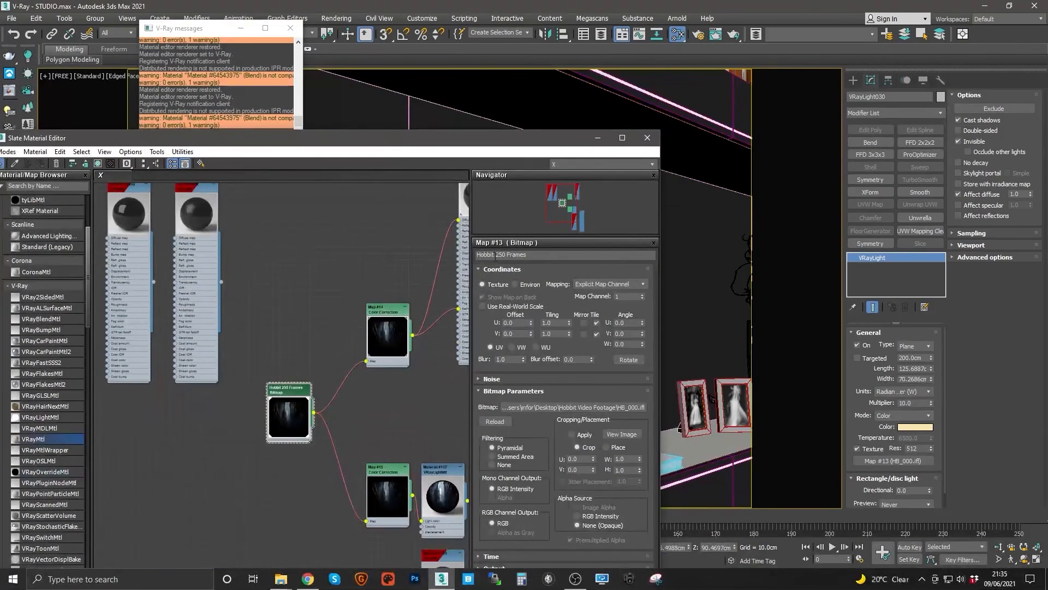
click(598, 137)
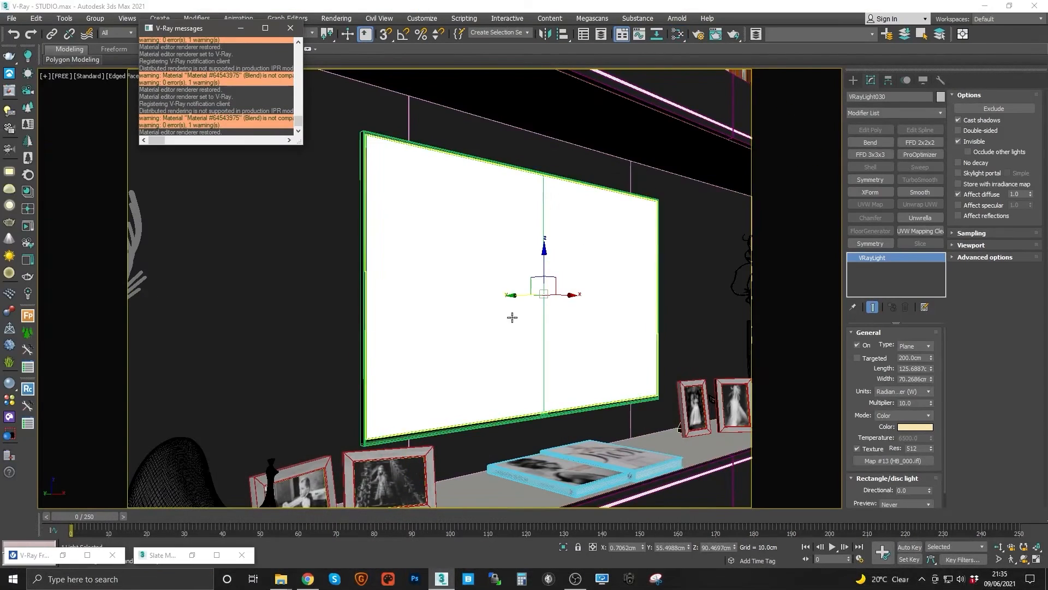
Assign the VRayBlendMtl material (Material #108) to the TV's Screen object
click(677, 34)
middle_drag(400, 292, 325, 282)
middle_drag(381, 399, 311, 270)
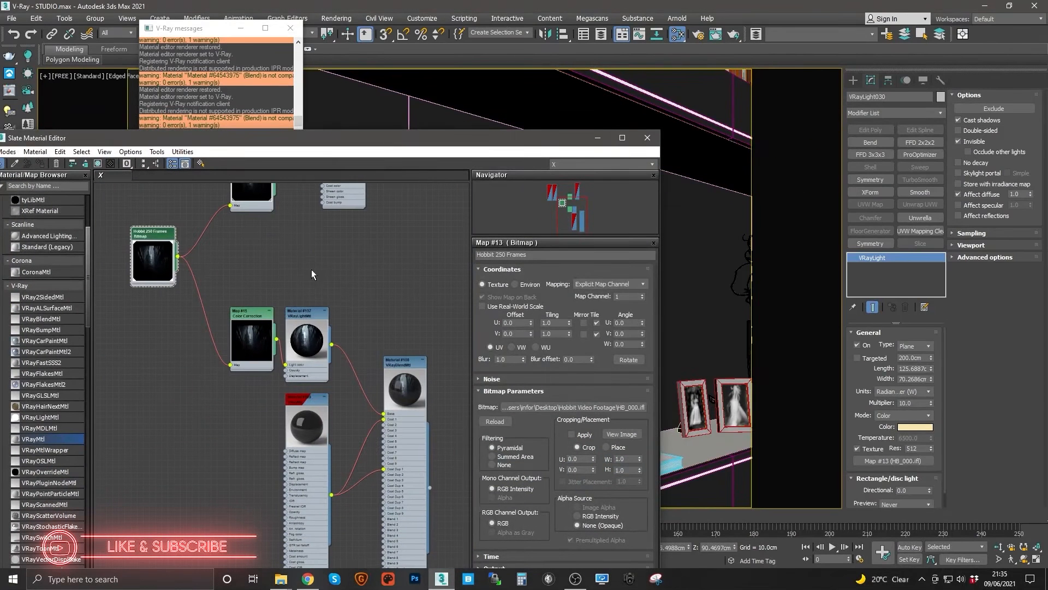
double_click(388, 361)
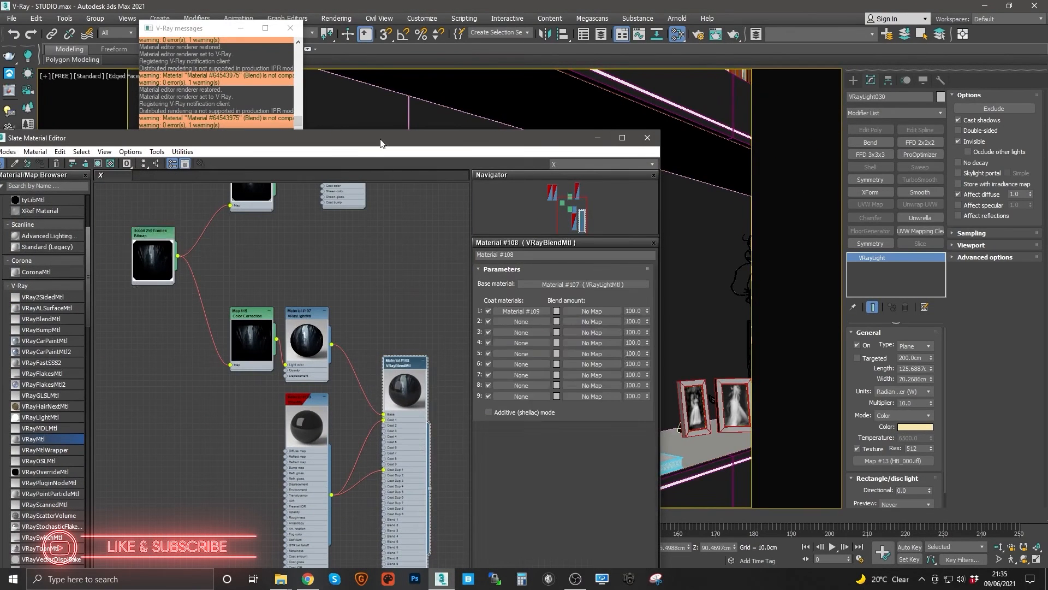
drag(380, 143, 511, 396)
click(417, 330)
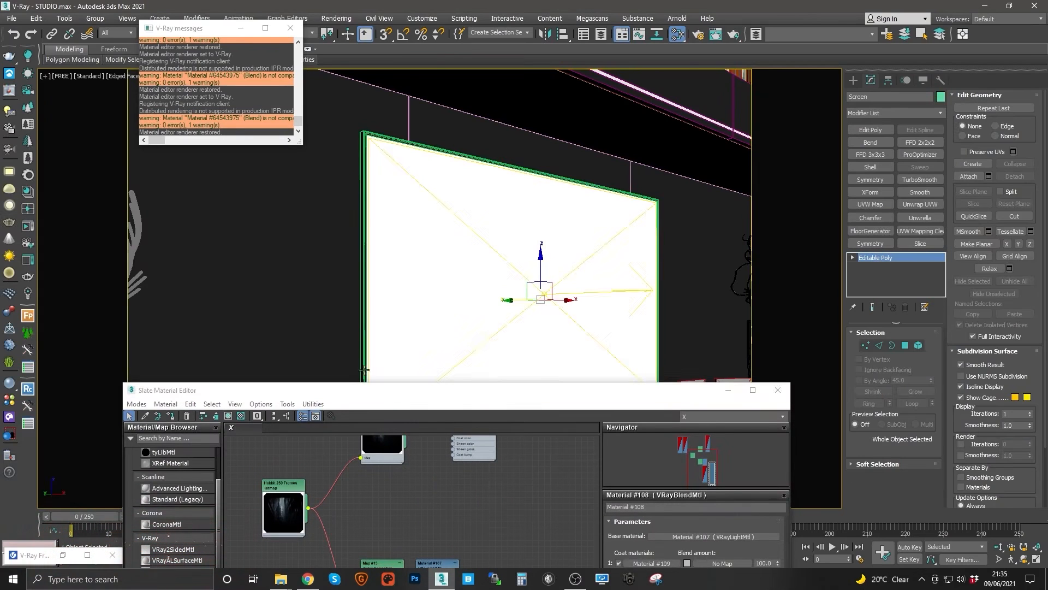
click(171, 416)
Display the Color Correction map feeding the VRayLightMtl in the viewport, shown on Material #108 (VRayBlendMtl)
drag(499, 394, 462, 129)
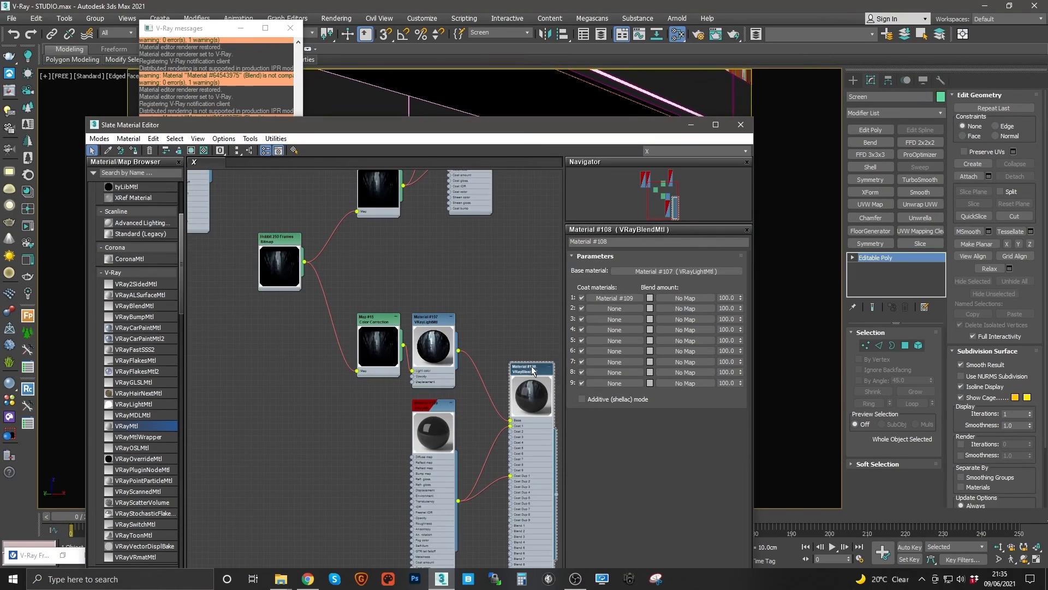
double_click(391, 329)
click(220, 150)
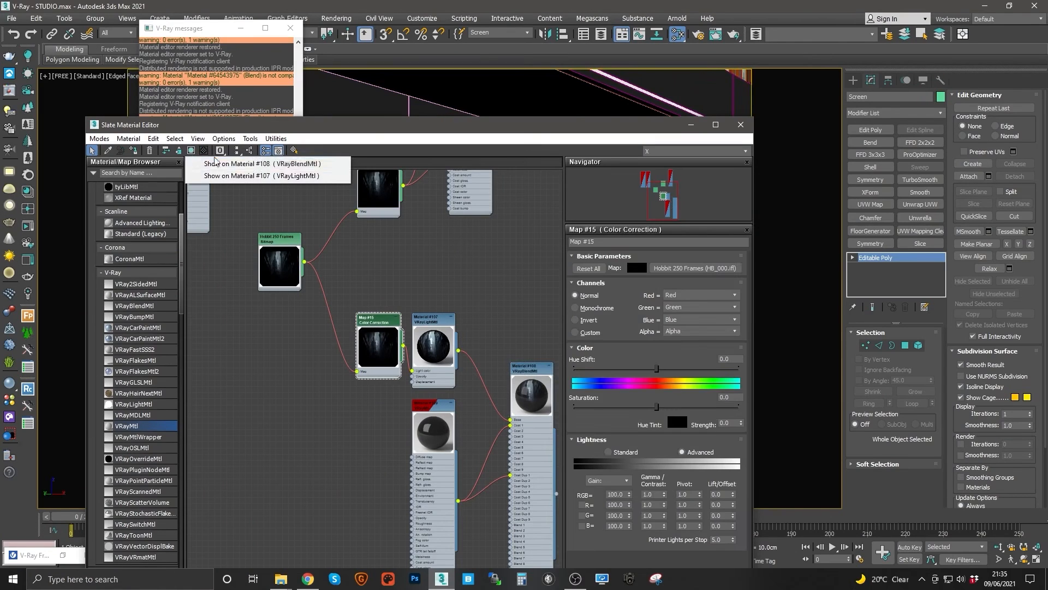
click(219, 163)
drag(380, 131, 385, 447)
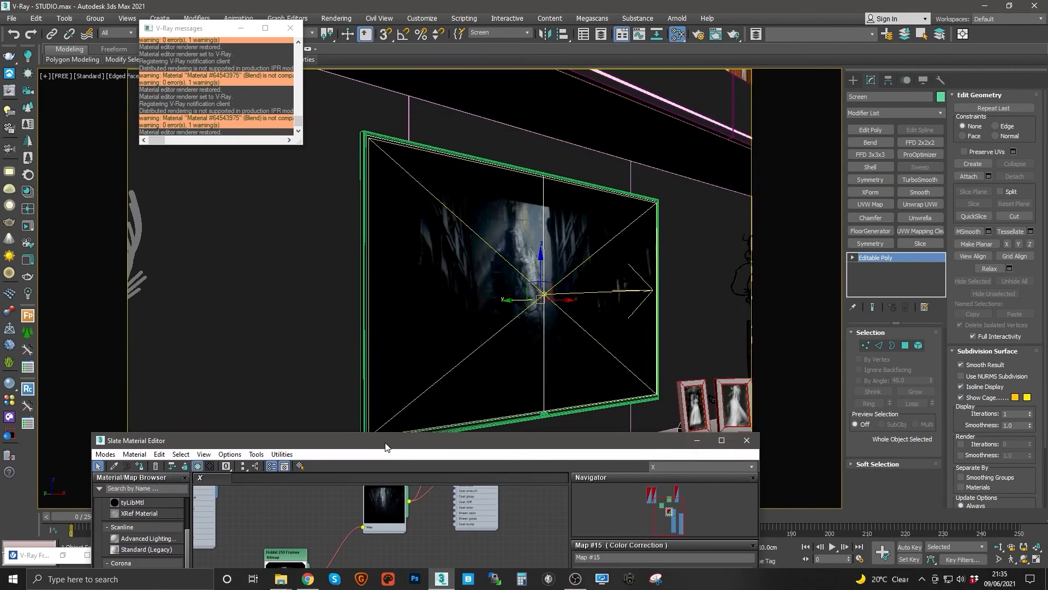
click(697, 441)
Turn off edged faces in the viewport and play the animation to preview the footage on the TV screen
click(534, 404)
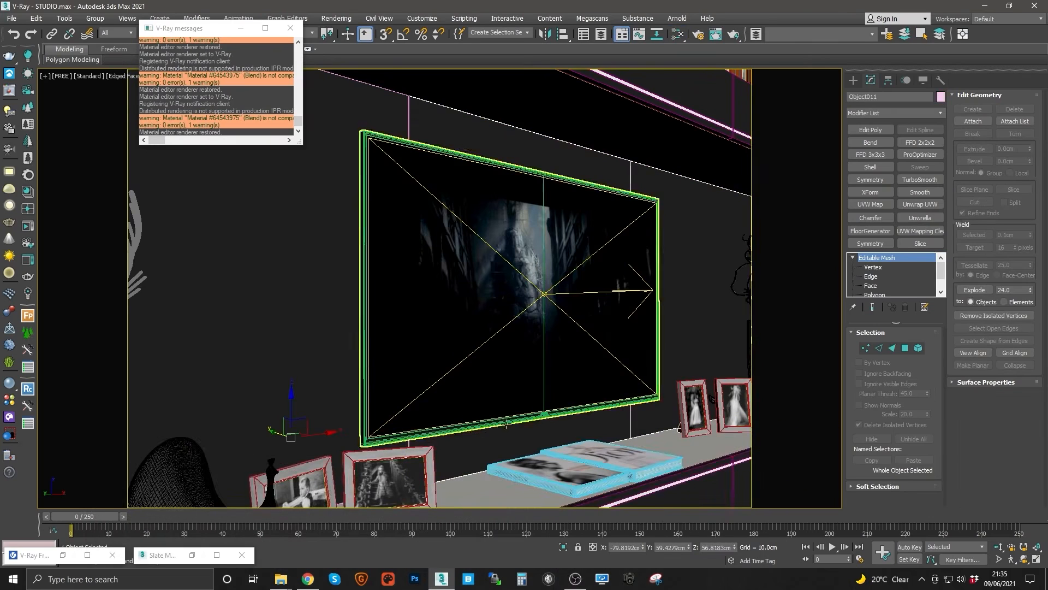
key(F4)
key(F4)
key(F4)
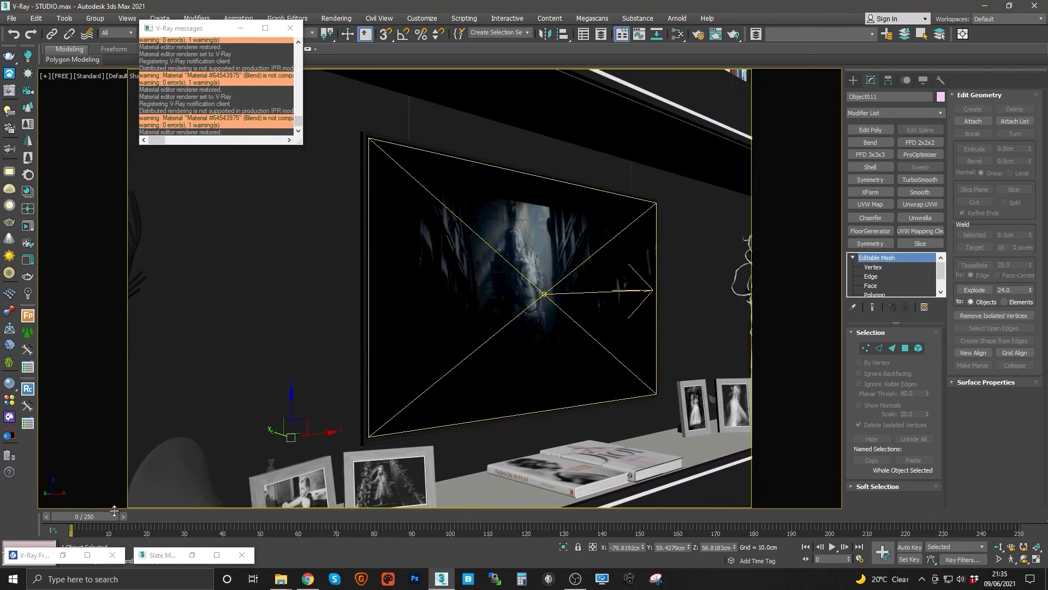
click(832, 546)
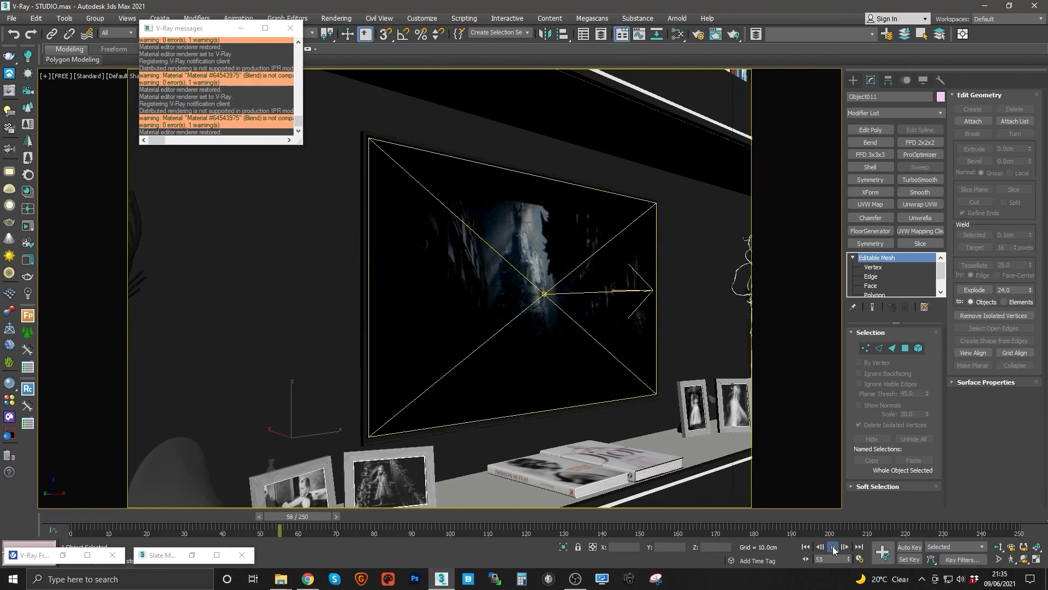
click(803, 438)
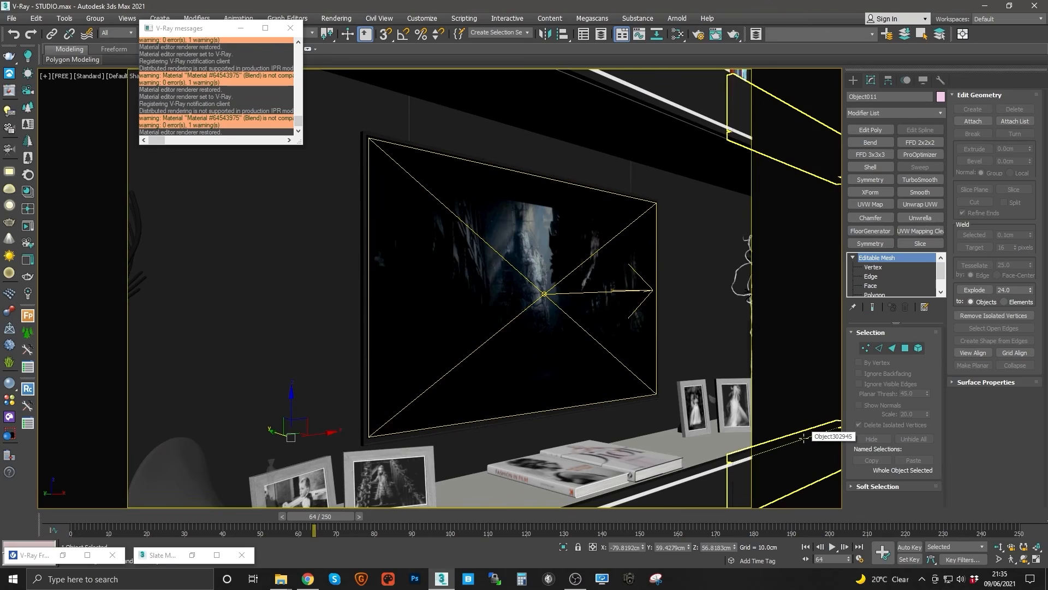
click(580, 311)
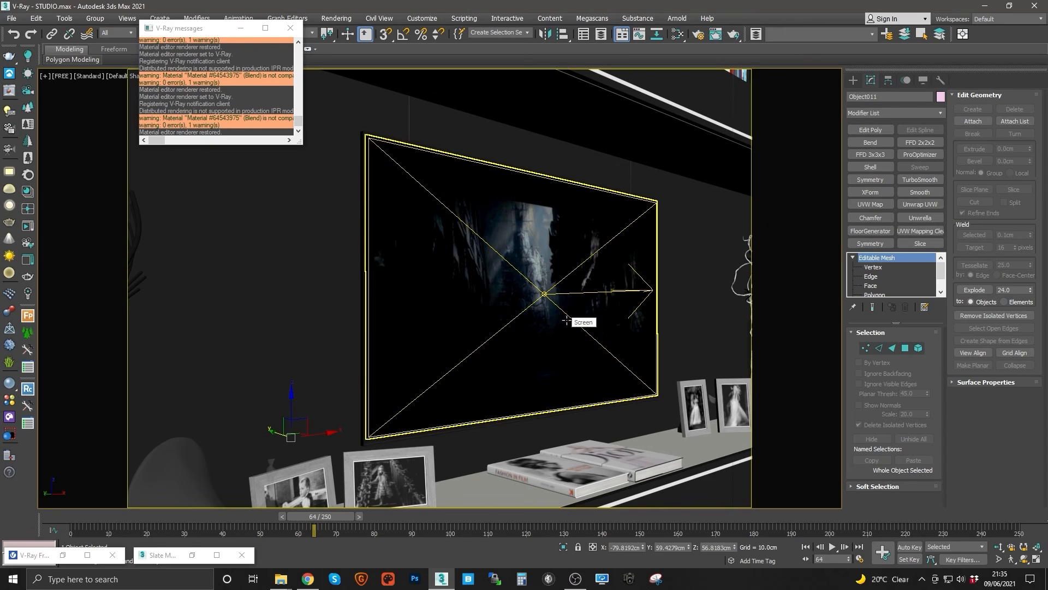
Examine how the Hobbit 250 Frames bitmap feeds the two Color Correction nodes in the material graph
click(677, 34)
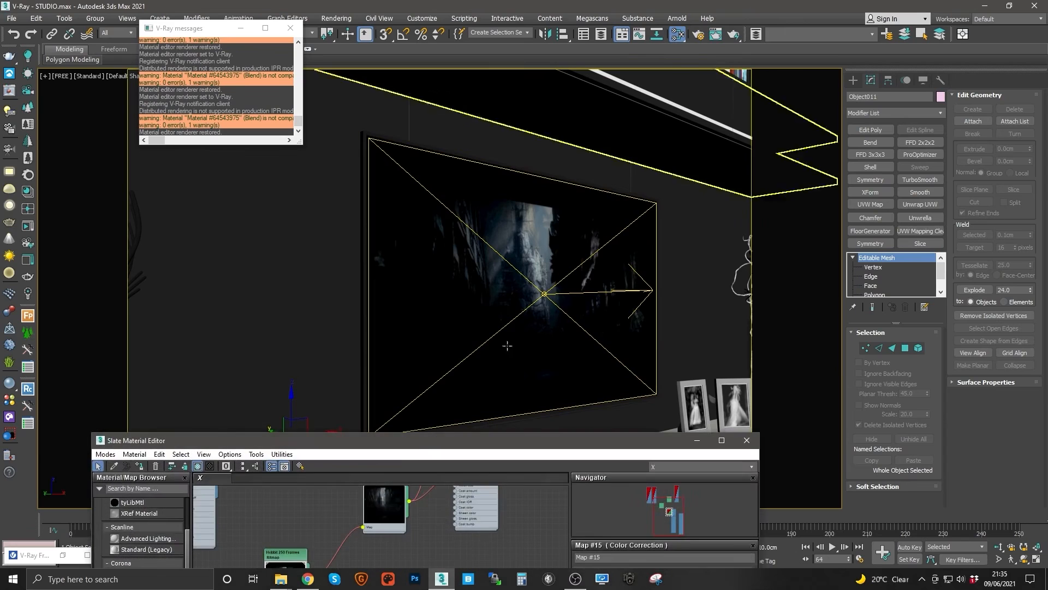
drag(418, 436, 488, 117)
middle_drag(476, 310, 467, 396)
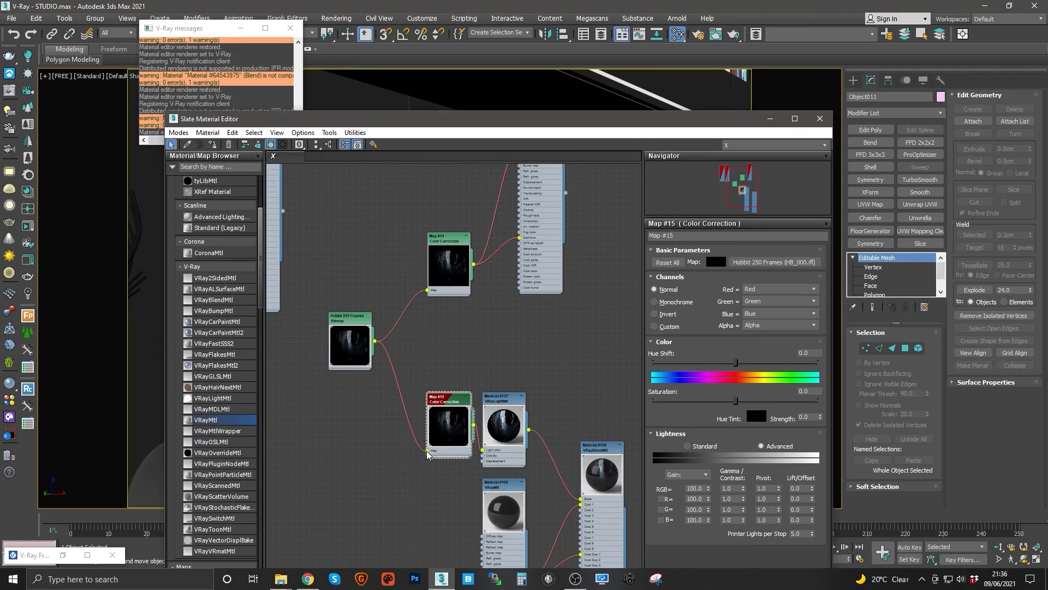
drag(427, 451, 395, 329)
drag(428, 290, 428, 451)
drag(376, 341, 427, 290)
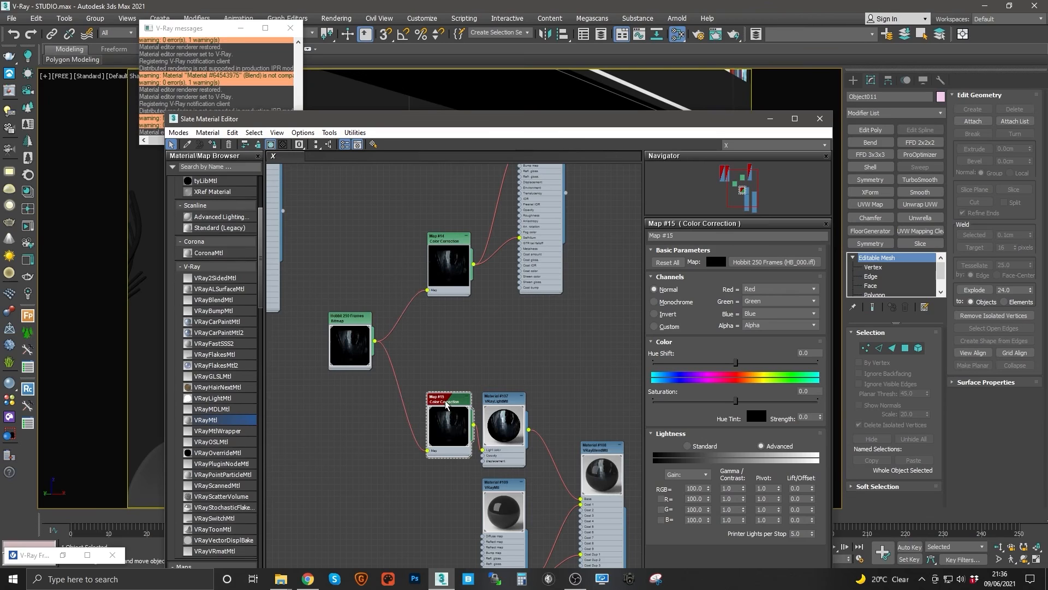
Toggle the viewport display of the VRayLightMtl's Color Correction map and move its node slightly further from the VRayLightMtl node
click(273, 148)
click(303, 156)
drag(483, 451, 443, 405)
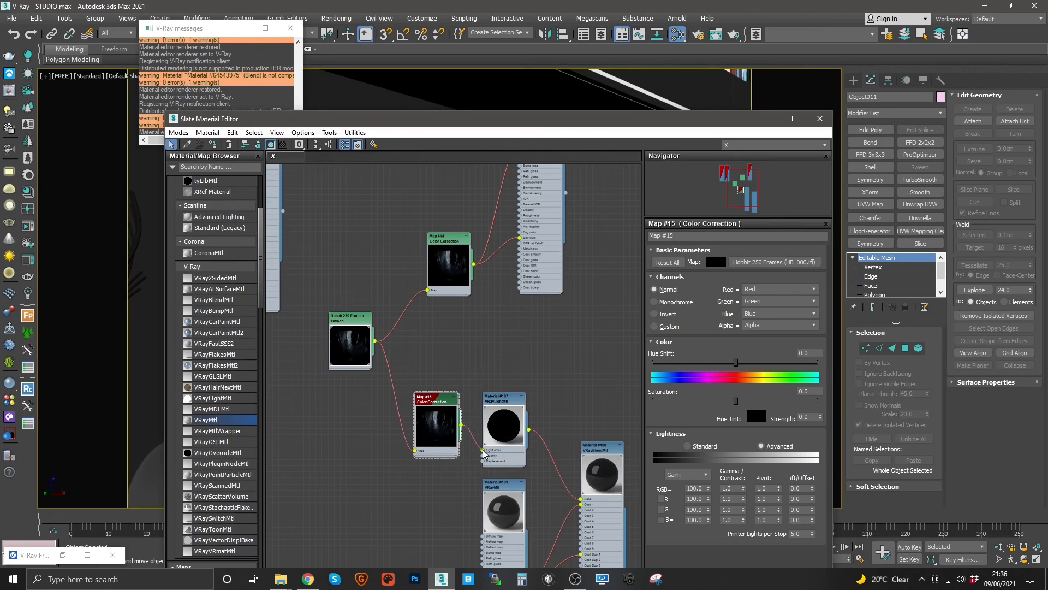
drag(491, 122, 504, 409)
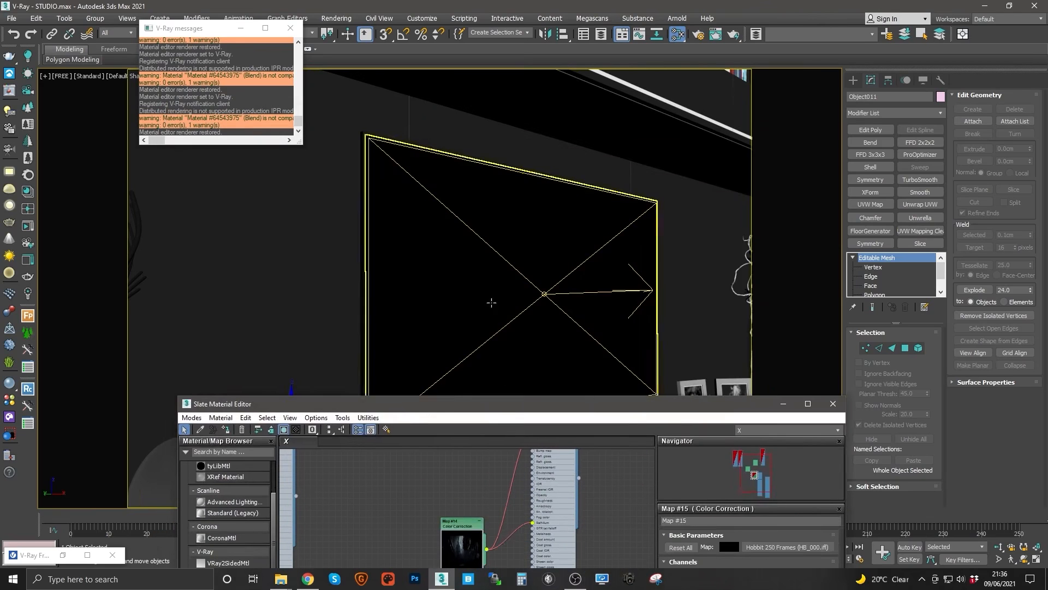
drag(583, 404, 459, 69)
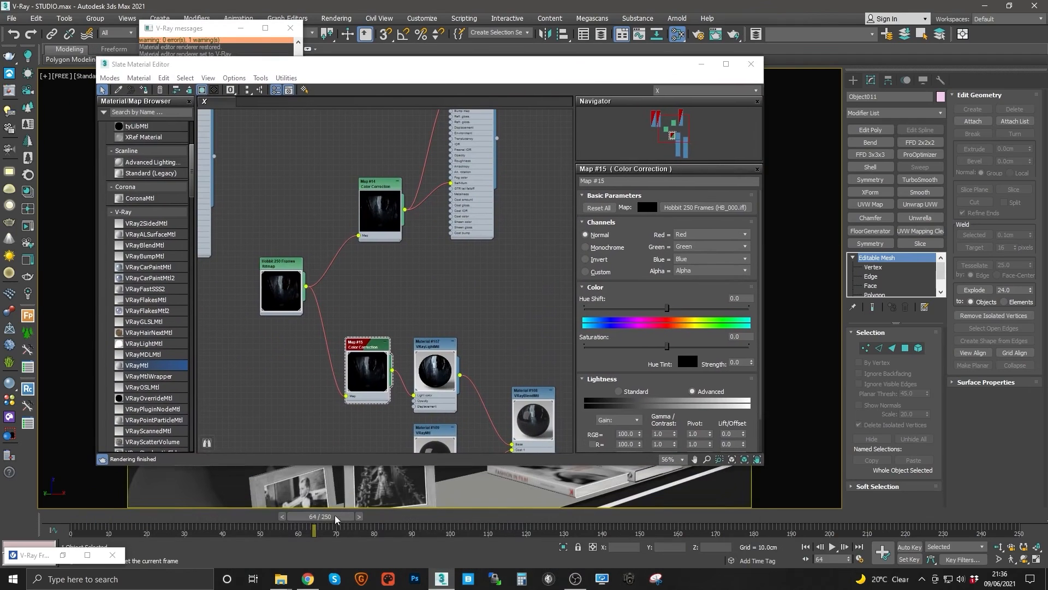
Scrub the timeline to frame 116 to check the map previews, and lower the Lit TV material node beside its Color Correction
drag(337, 518, 537, 526)
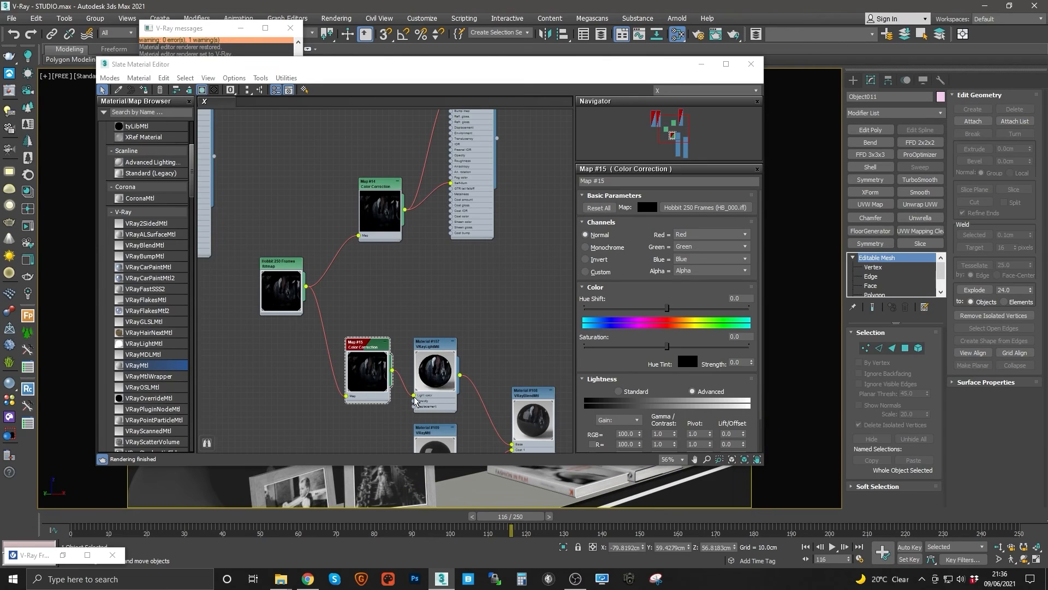
middle_drag(395, 232, 416, 303)
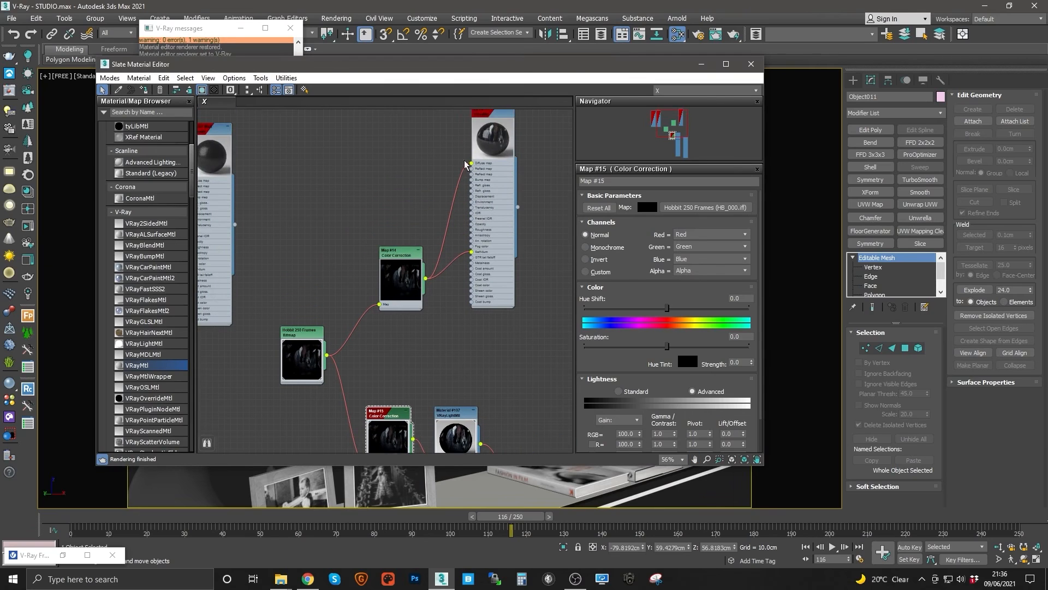
middle_drag(484, 324, 444, 292)
middle_drag(423, 123, 455, 176)
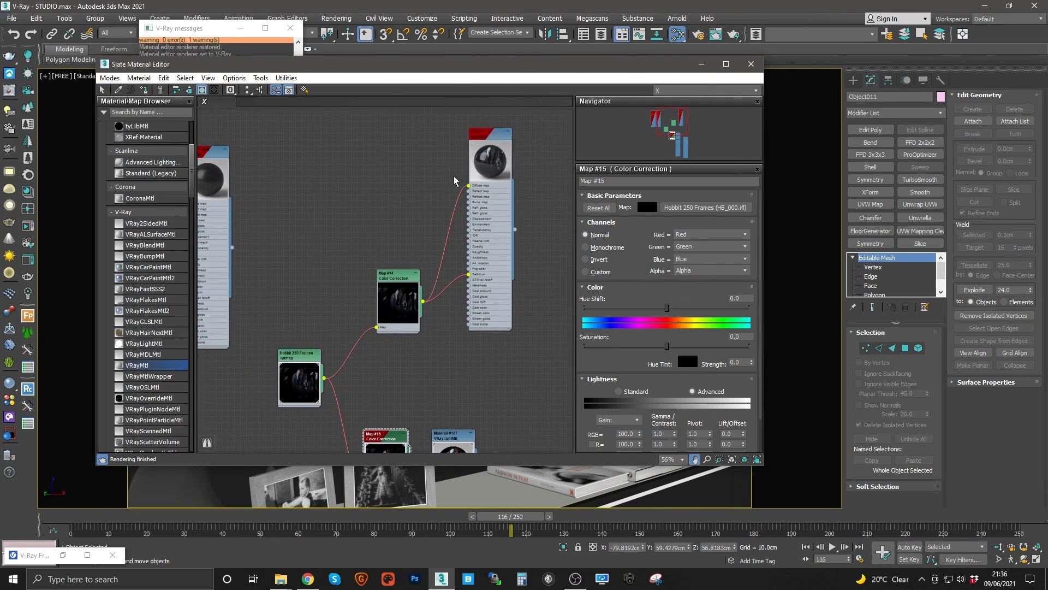
drag(497, 153, 517, 221)
middle_drag(492, 403, 448, 323)
click(702, 64)
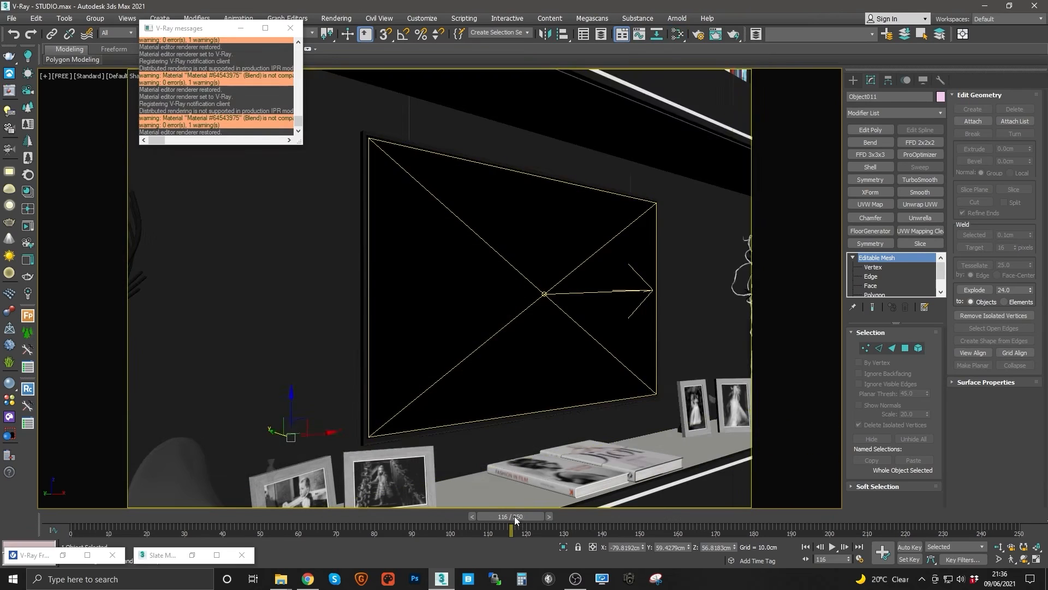
Return to frame 0 and play the animation to check whether the TV screen shows the footage in the viewport
drag(512, 516, 89, 489)
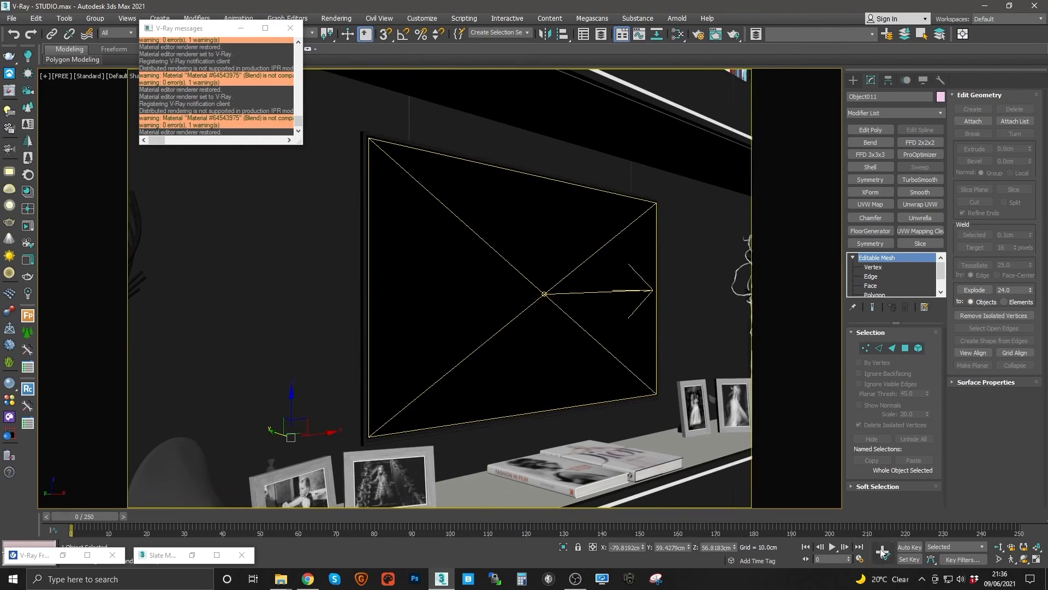
click(832, 546)
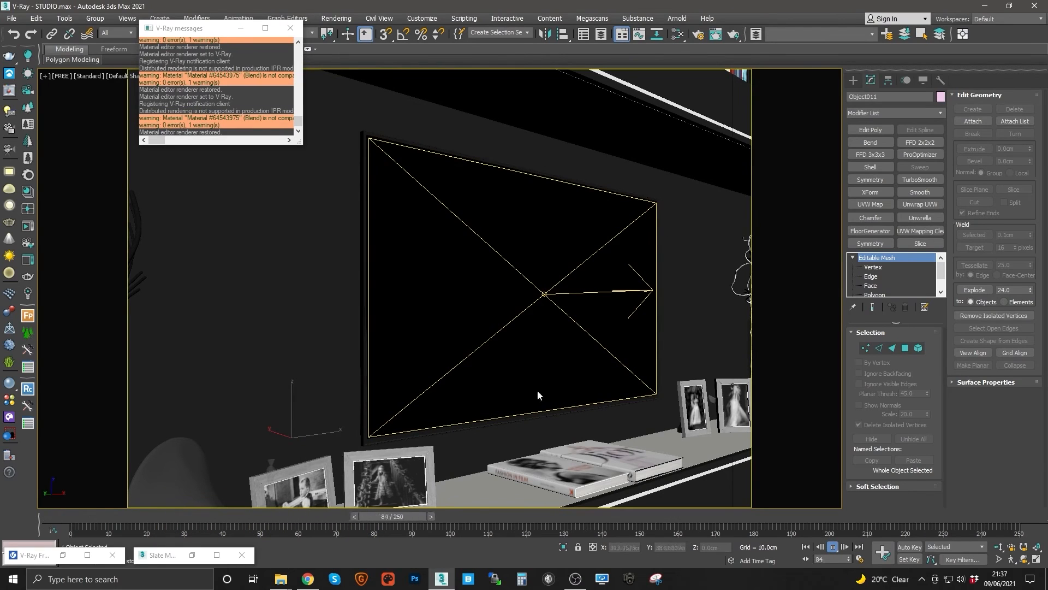
click(832, 547)
Show the VRayLightMtl's Color Correction map on the TV screen in the viewport again and clear the material editor away
click(673, 38)
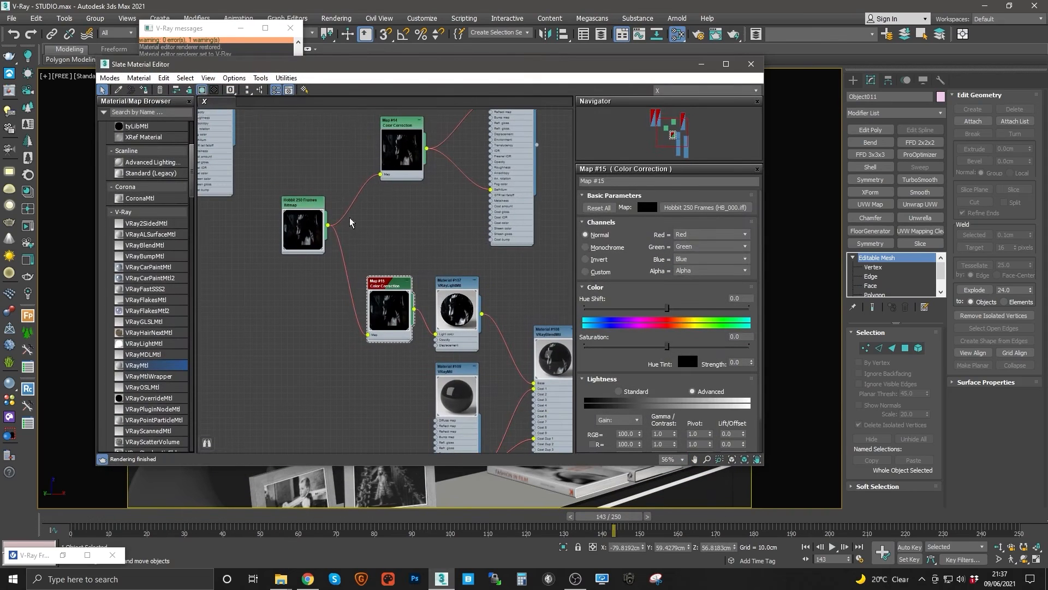
drag(202, 89, 253, 107)
click(253, 105)
drag(332, 70, 388, 282)
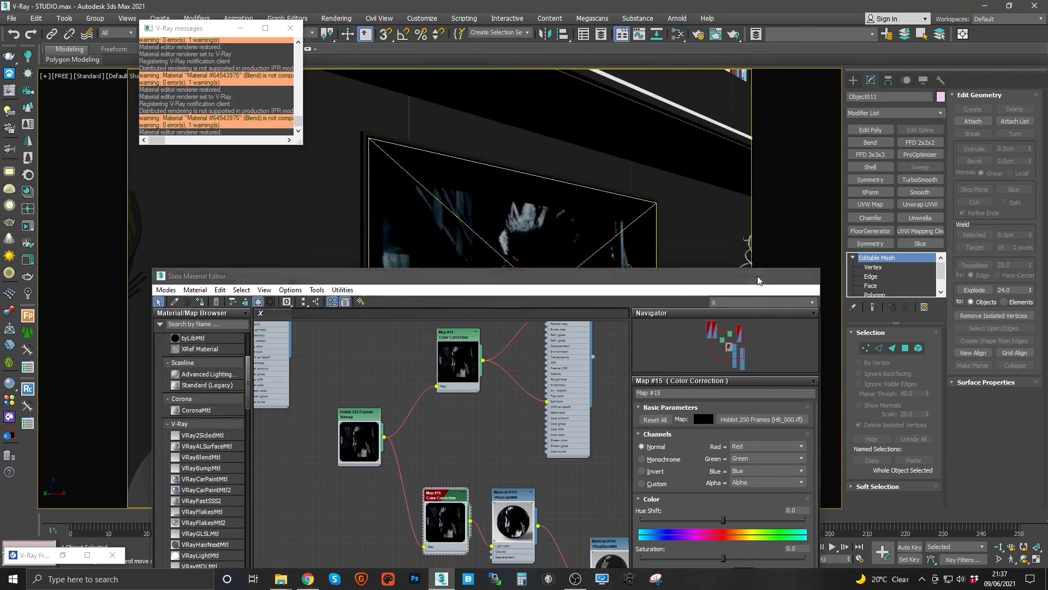
click(757, 276)
Rewind the timeline to frame 0, replay the footage on the TV screen, and stop playback at frame 114
drag(469, 515, 49, 500)
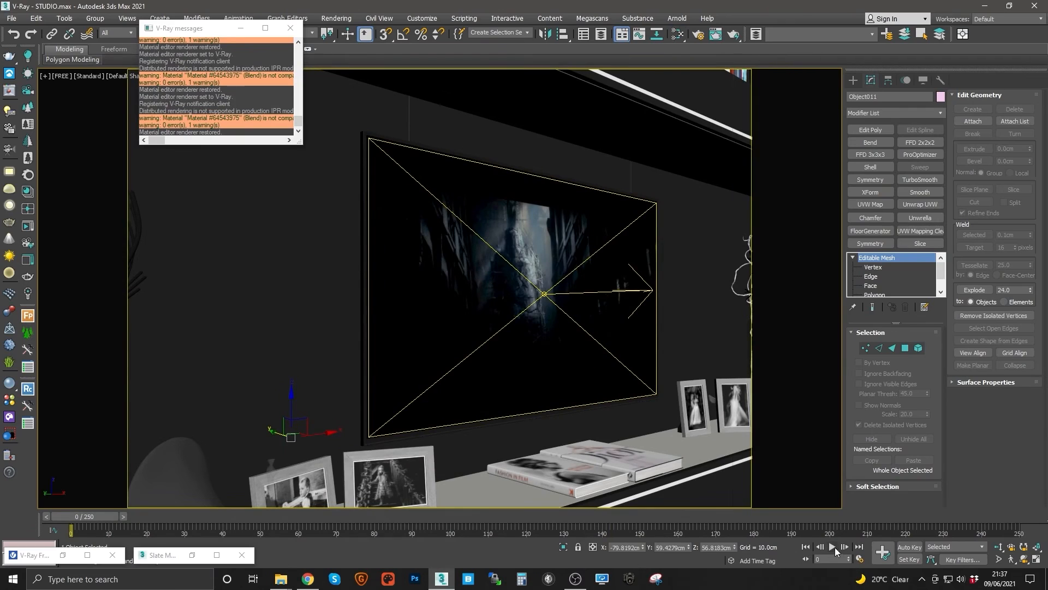
click(834, 548)
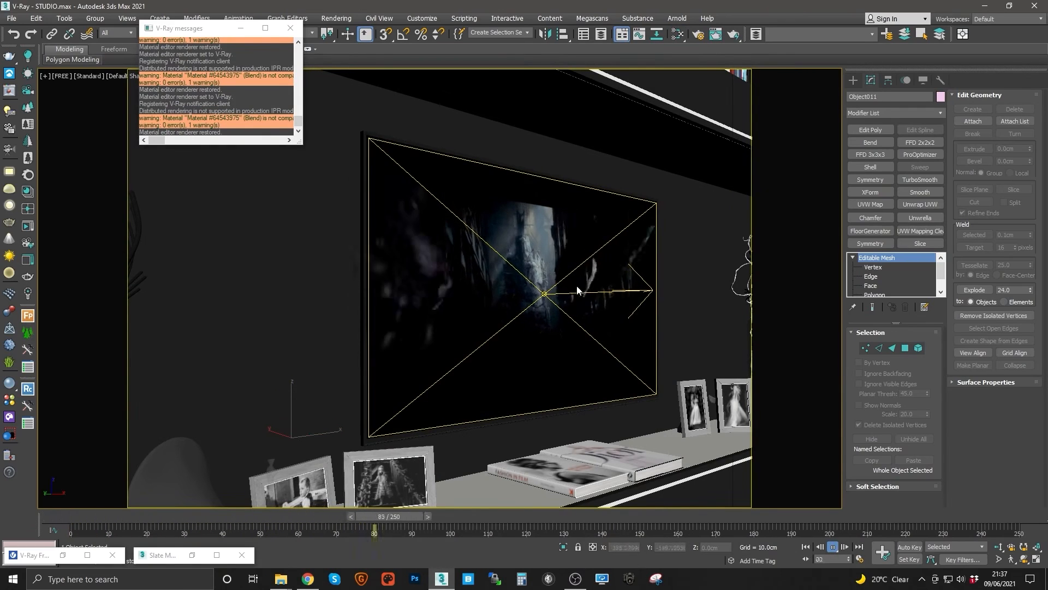
key(/)
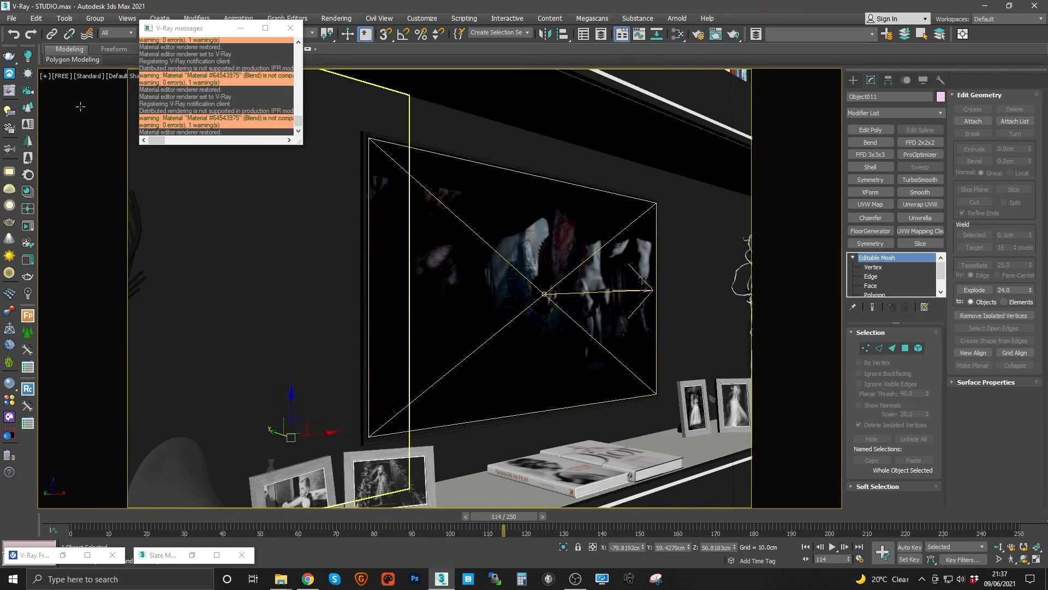
Start an interactive V-Ray render and scrub the timeline to frame 178, then back to frame 62, to check the TV footage
click(10, 92)
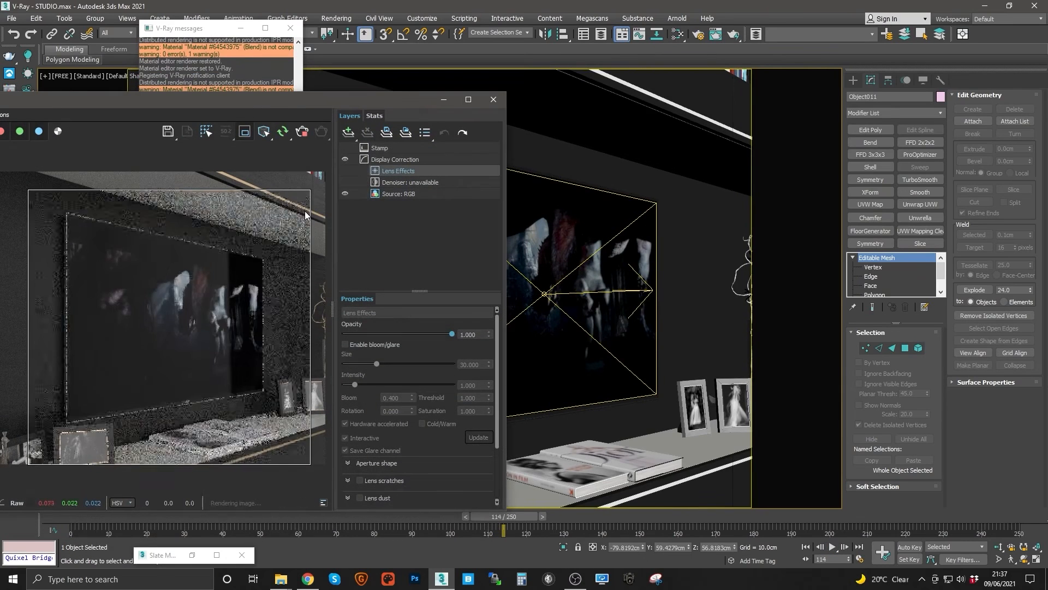
click(522, 517)
drag(522, 516, 756, 509)
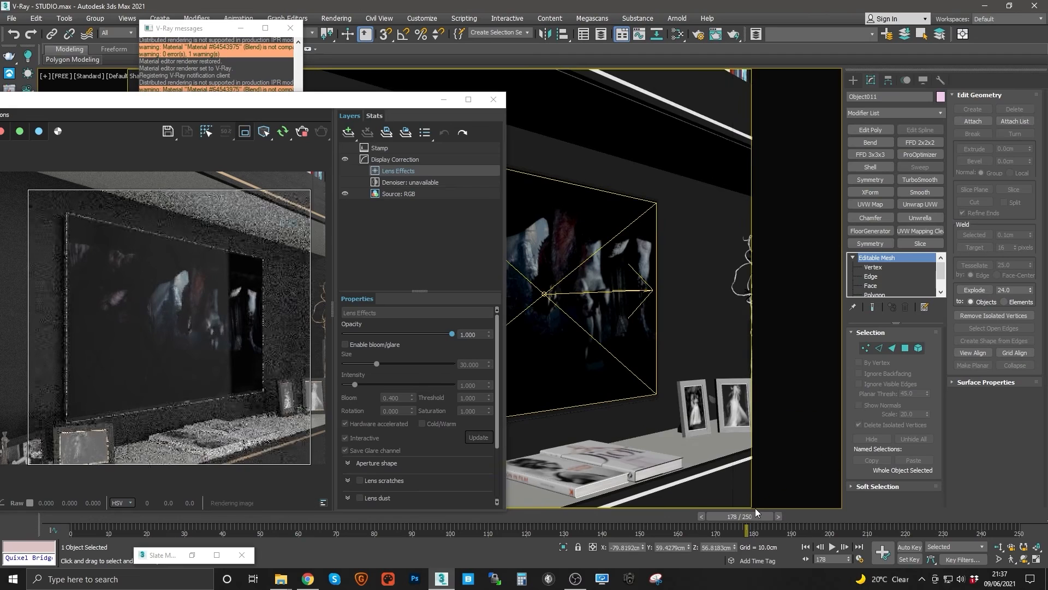
drag(739, 518, 310, 508)
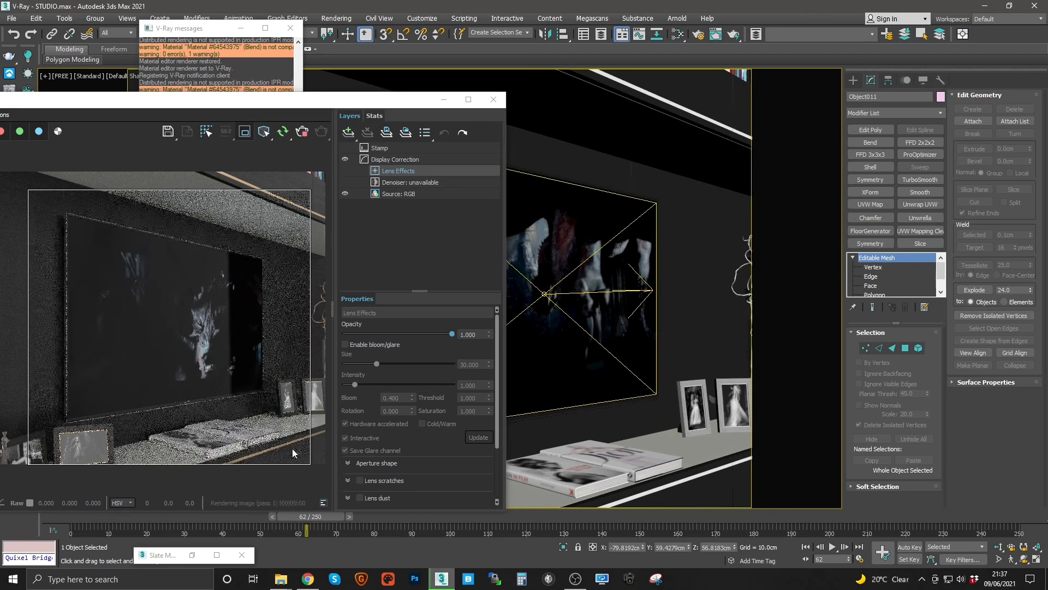
Move the timeline to frame 81 and open the TV OFF Glossy material's parameters, then those of the Lit TV material
drag(326, 516, 399, 516)
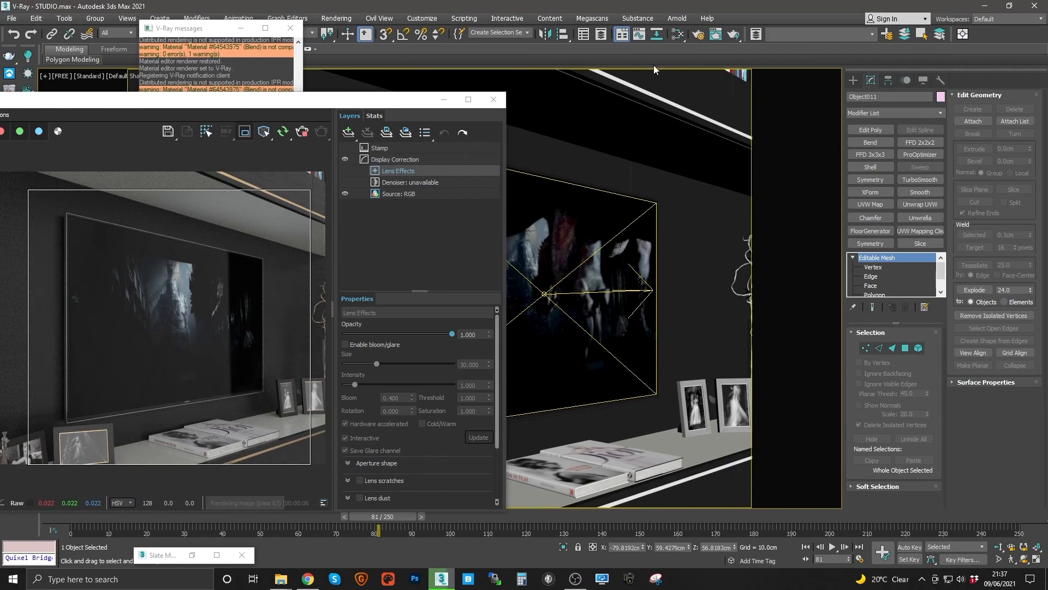
click(678, 33)
middle_drag(474, 355, 497, 374)
scroll(507, 408, down, 8)
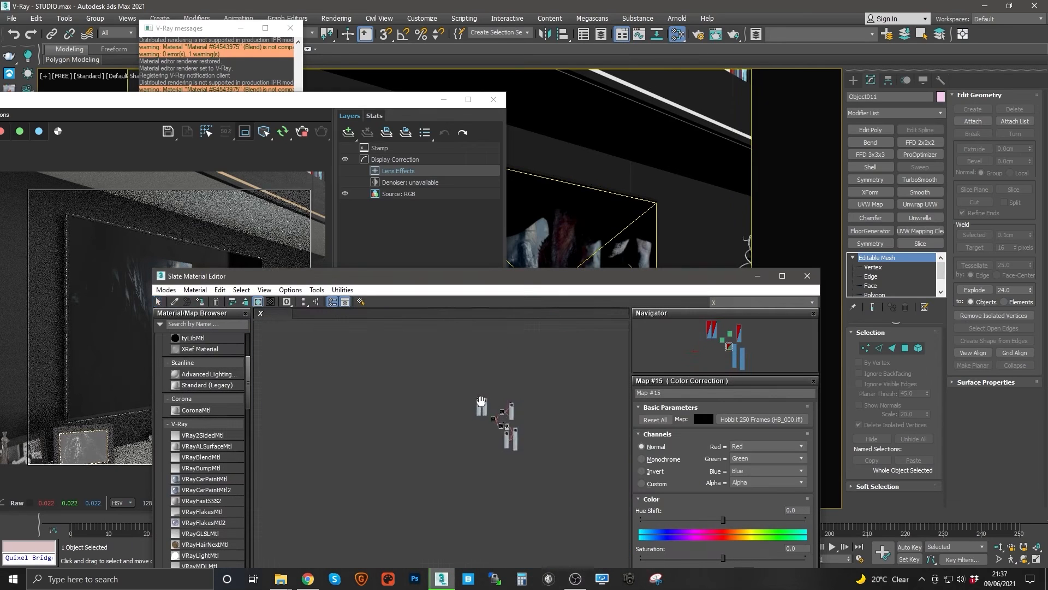
scroll(486, 404, up, 7)
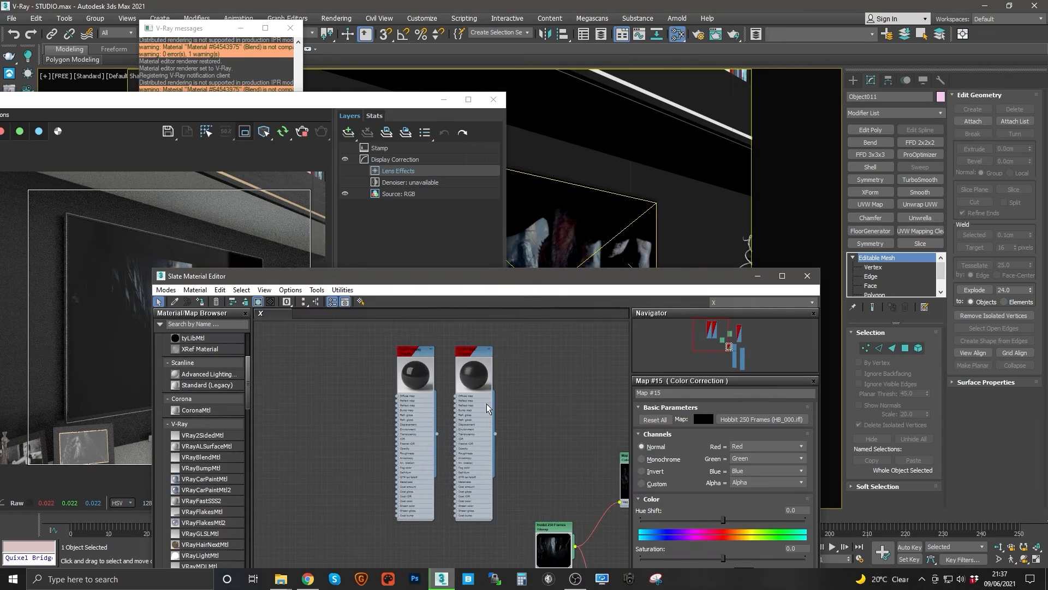
double_click(420, 357)
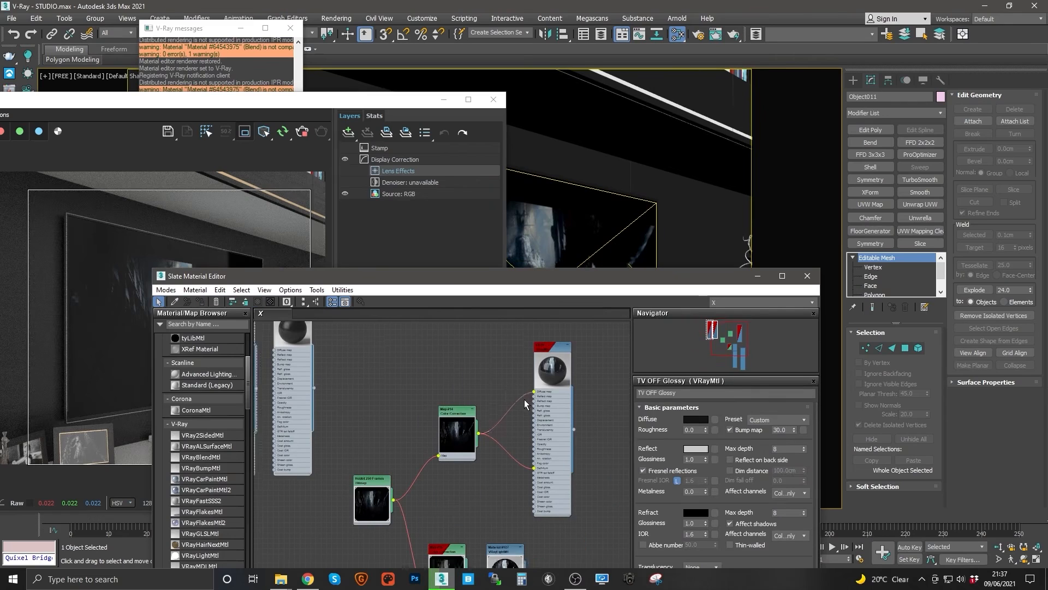
double_click(555, 361)
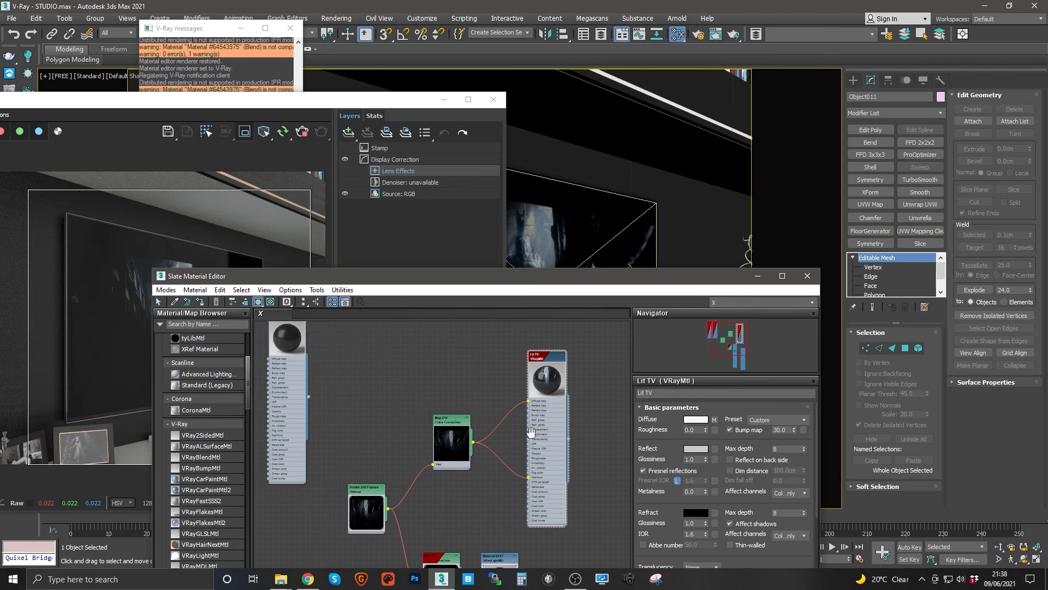
Examine how the Hobbit 250 Frames bitmap feeds the Lit TV material and the VRayLightMtl and VRayBlendMtl network
mouse_move(530, 434)
middle_down()
mouse_move(528, 415)
mouse_move(535, 433)
middle_up()
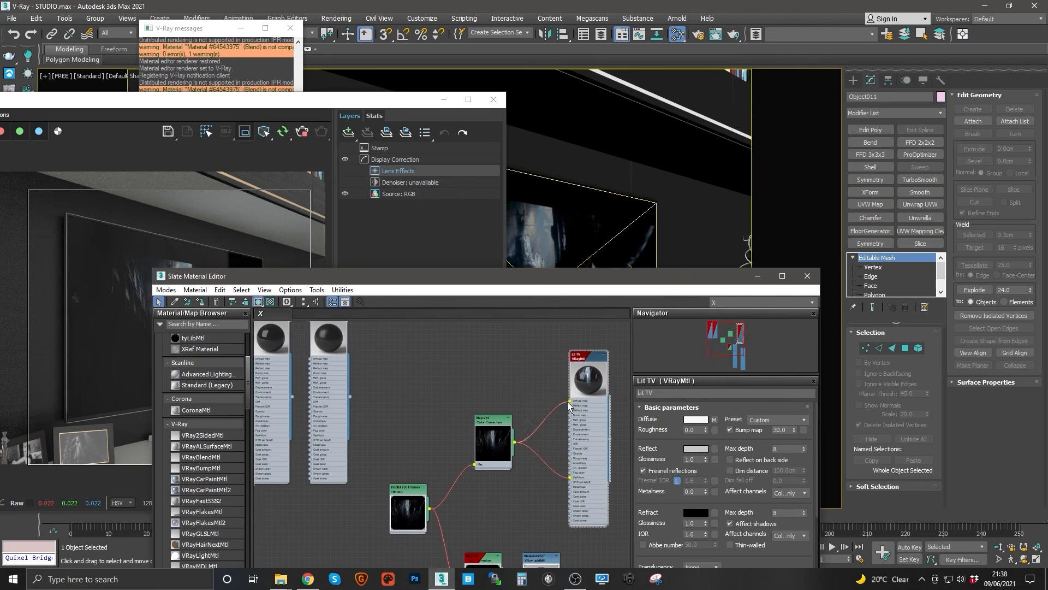
scroll(502, 392, down, 3)
mouse_move(503, 392)
middle_down()
mouse_move(499, 356)
mouse_move(484, 410)
mouse_move(490, 402)
middle_up()
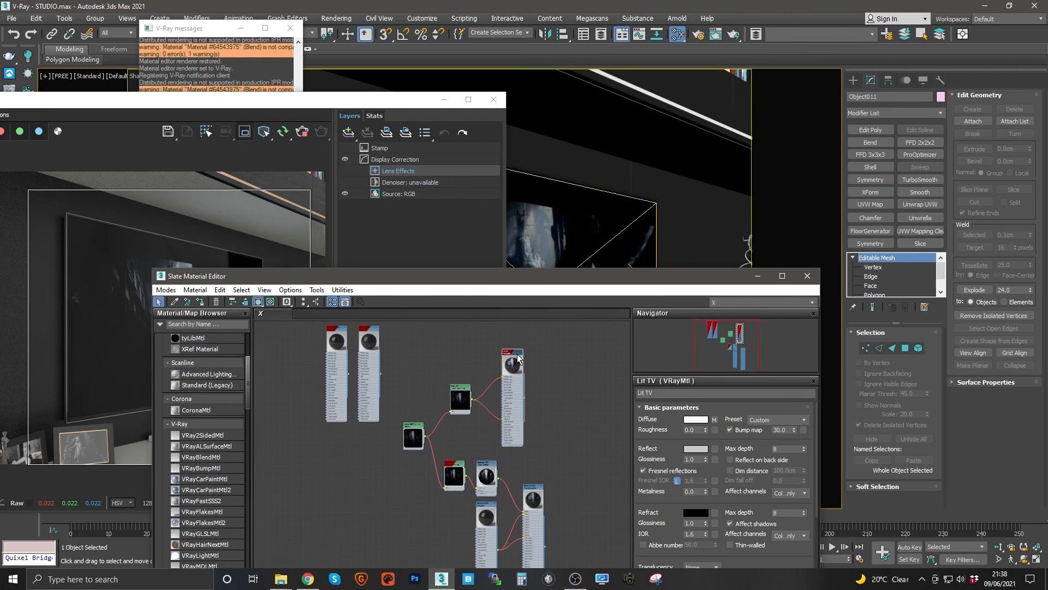
drag(518, 359, 517, 358)
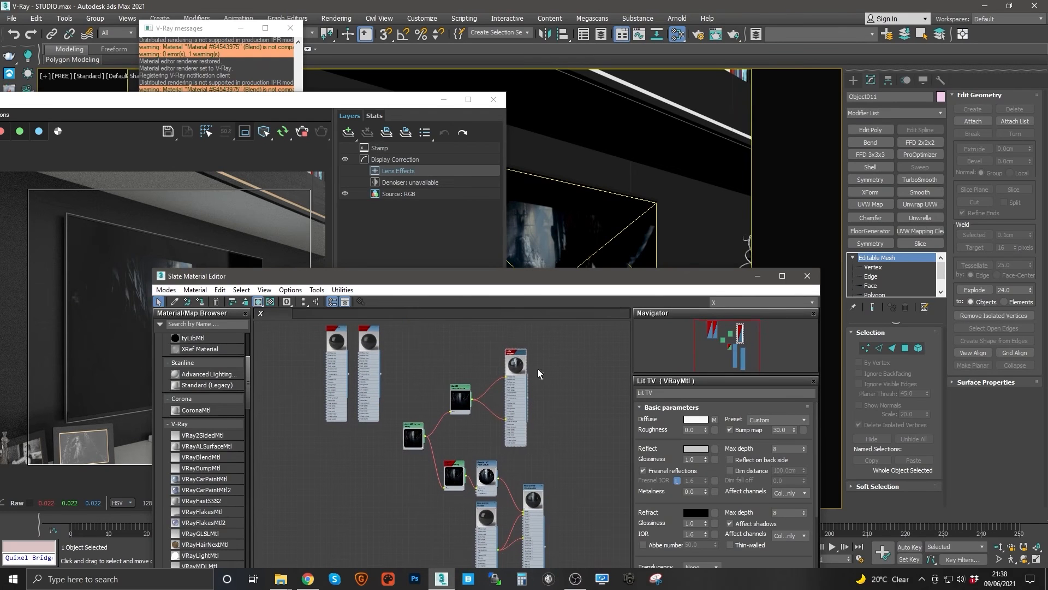
drag(621, 281, 758, 132)
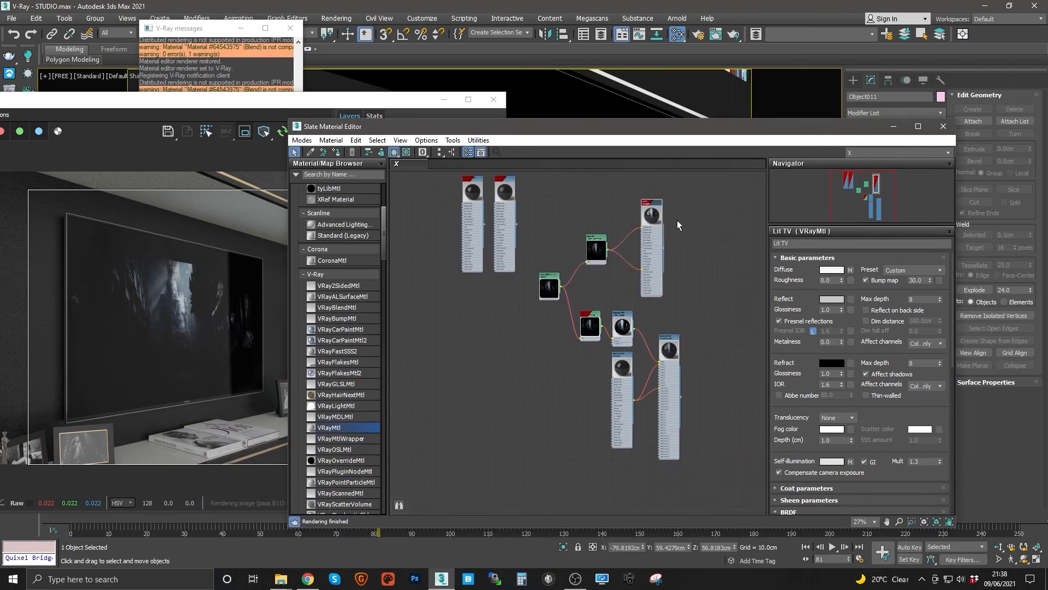
mouse_move(677, 221)
middle_down()
mouse_move(625, 305)
mouse_move(585, 327)
mouse_move(617, 344)
mouse_move(682, 210)
middle_up()
scroll(610, 309, up, 4)
middle_drag(640, 392, 662, 273)
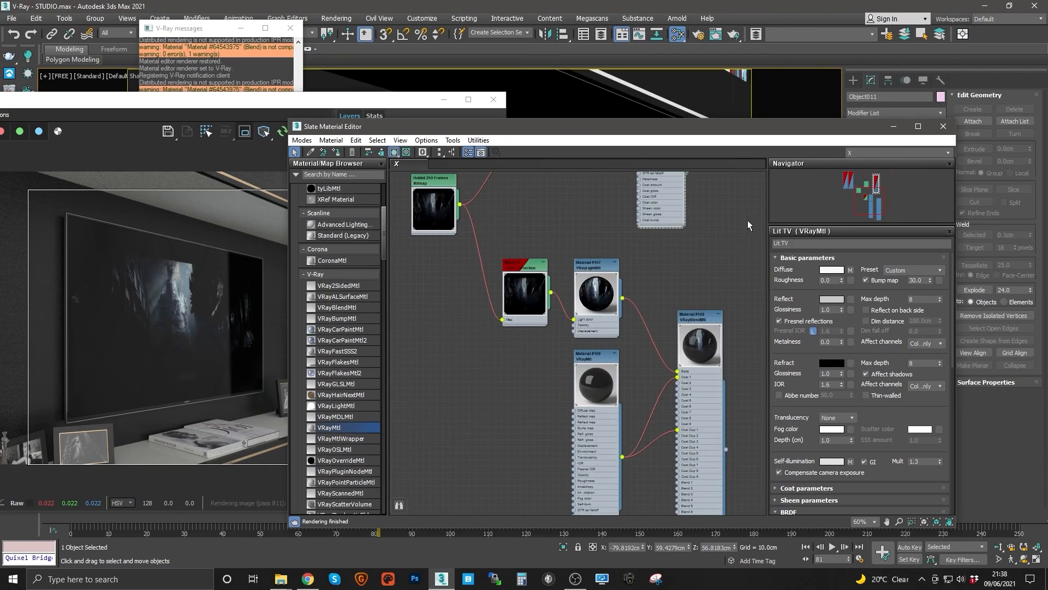
middle_drag(651, 271, 635, 321)
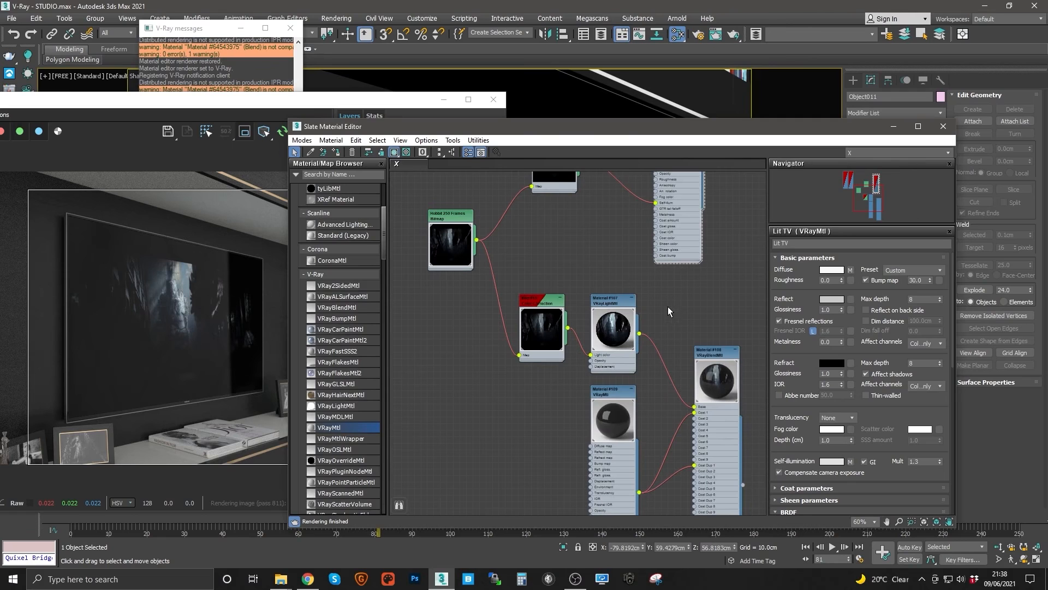
middle_drag(617, 280, 604, 302)
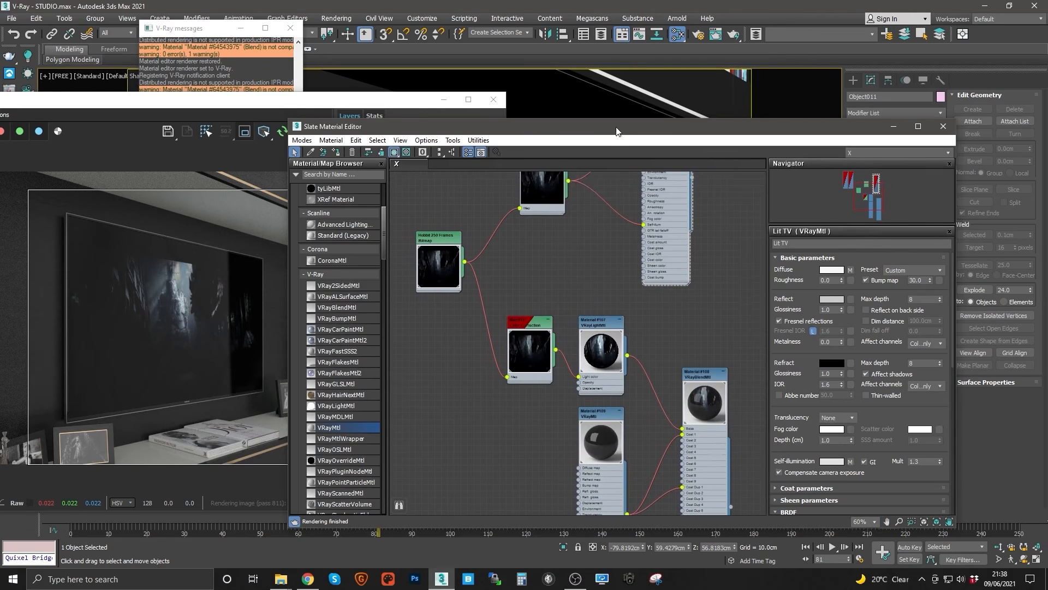
drag(616, 131, 564, 135)
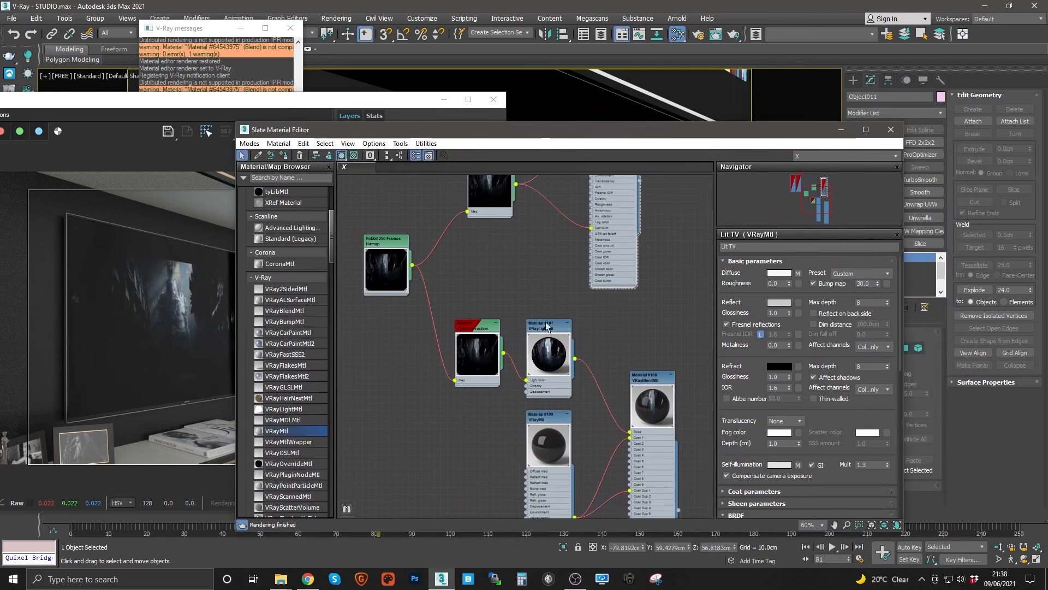
Shift the Lit TV node slightly away from its maps and select the Color Correction, VRayLightMtl, VRayMtl and VRayBlendMtl nodes
scroll(546, 326, down, 4)
middle_drag(590, 374, 559, 347)
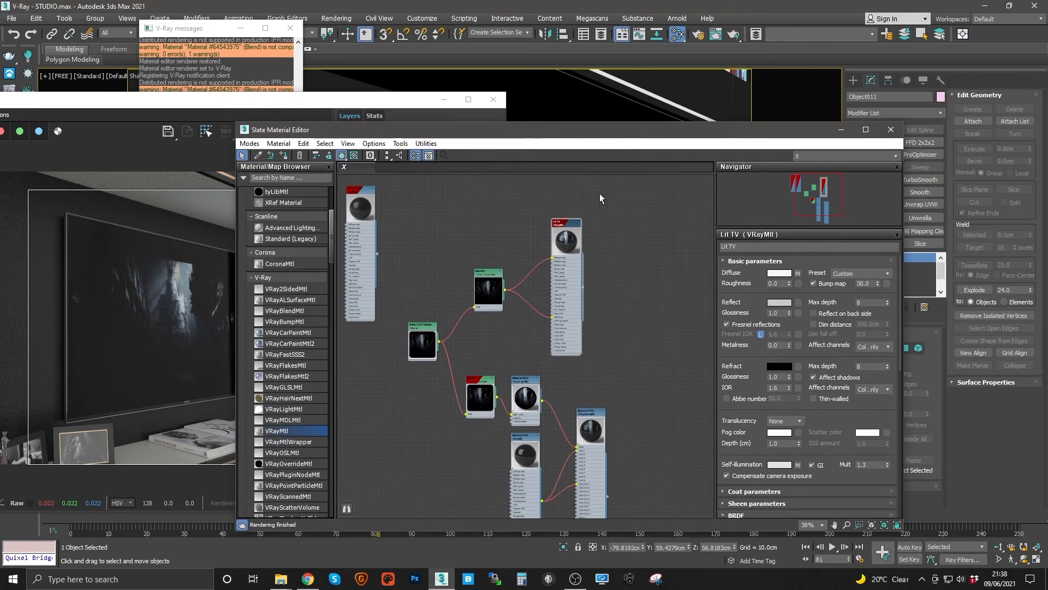
drag(568, 227, 585, 224)
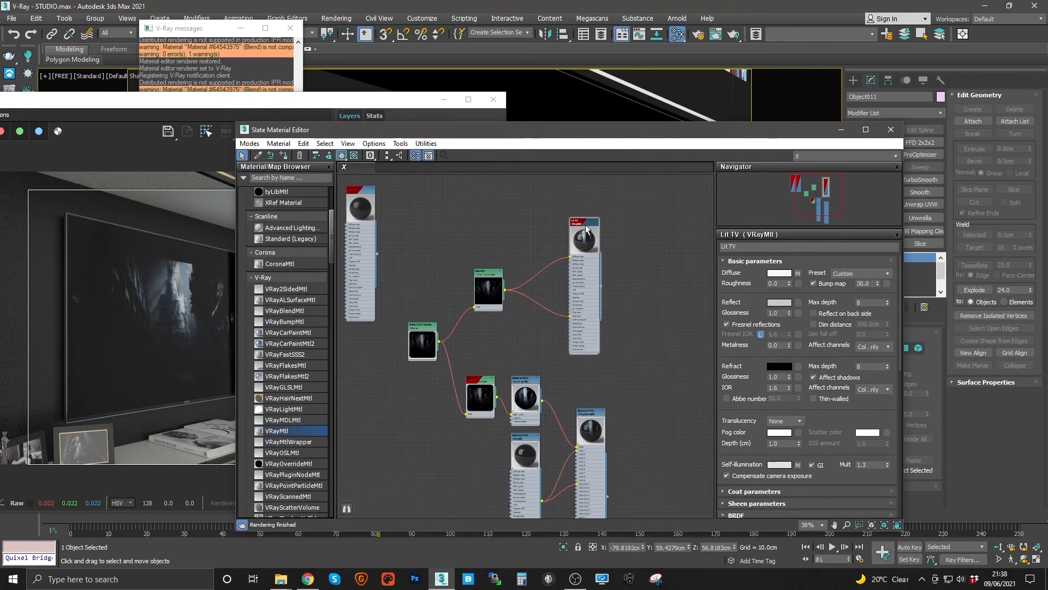
middle_drag(583, 426, 582, 359)
drag(480, 308, 631, 456)
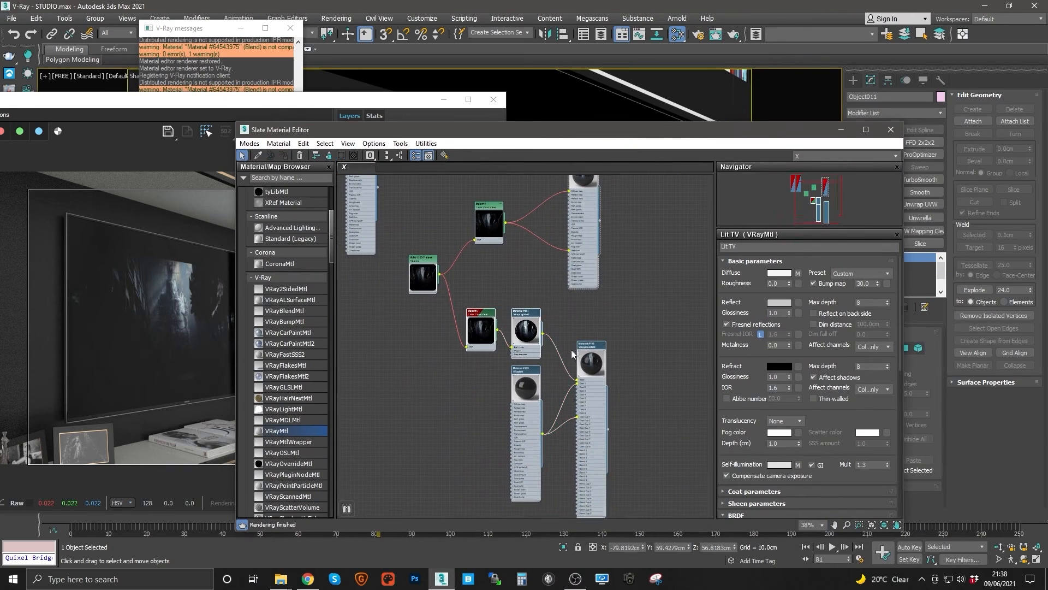
middle_drag(510, 159, 541, 227)
drag(568, 132, 594, 387)
Select the TV's Screen object and review its V-Ray object properties, then clear the material editor off the viewport
click(532, 246)
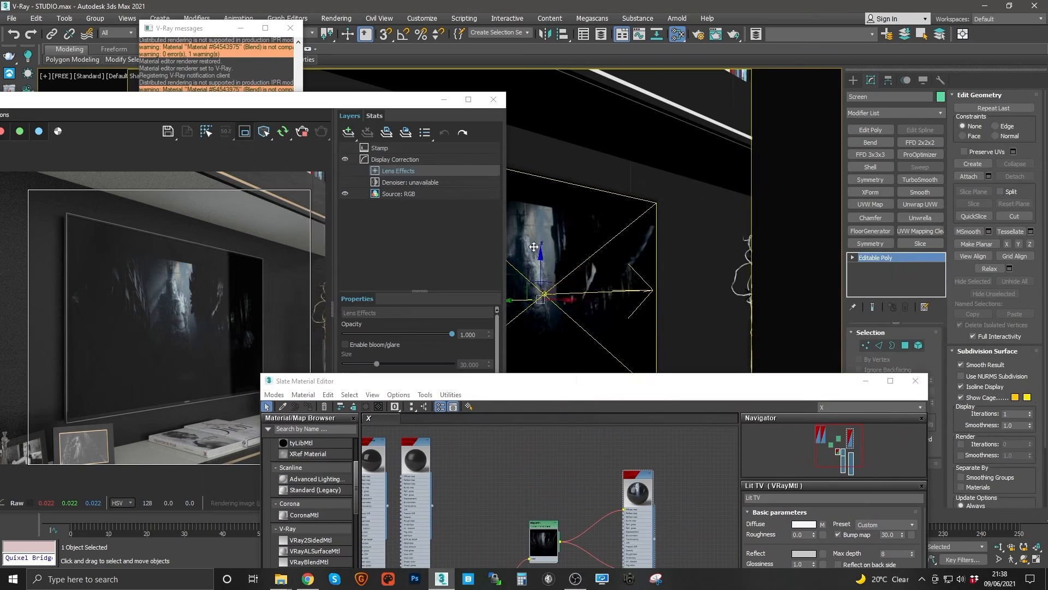
right_click(530, 243)
click(519, 289)
right_click(568, 257)
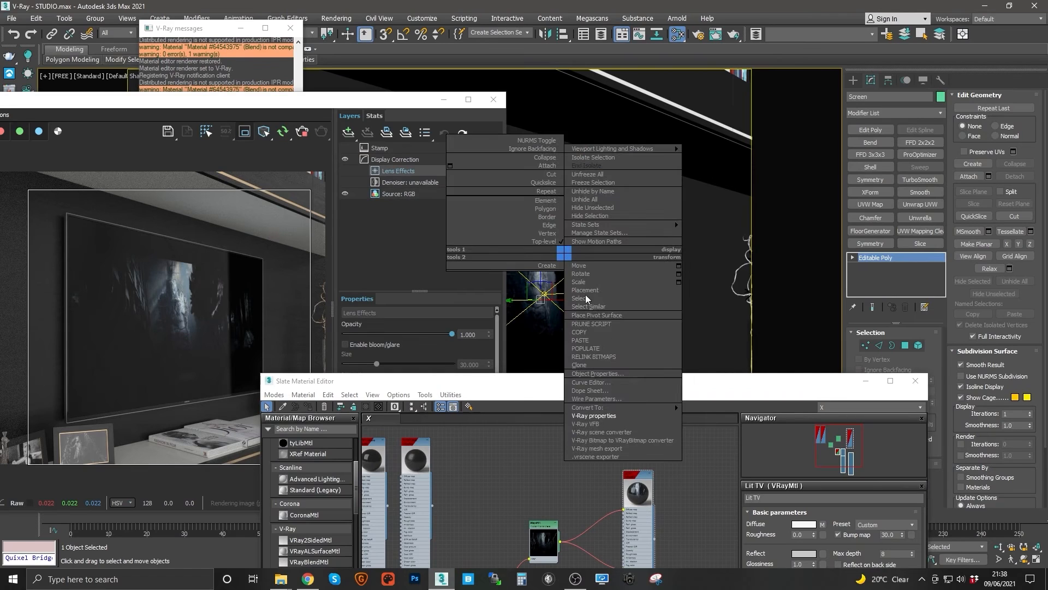
click(595, 416)
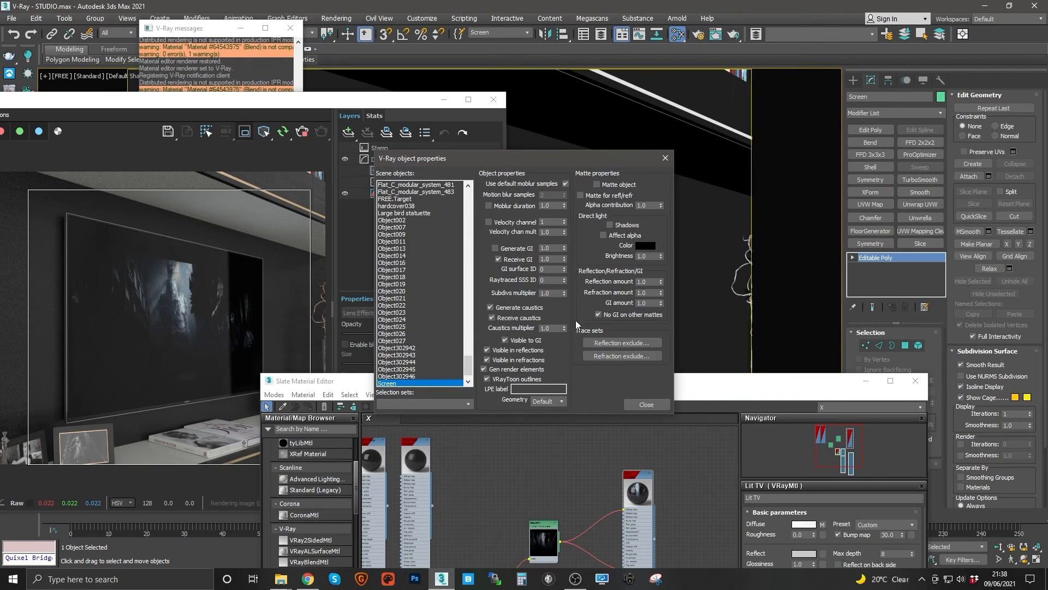
click(655, 406)
drag(632, 385, 592, 500)
click(604, 458)
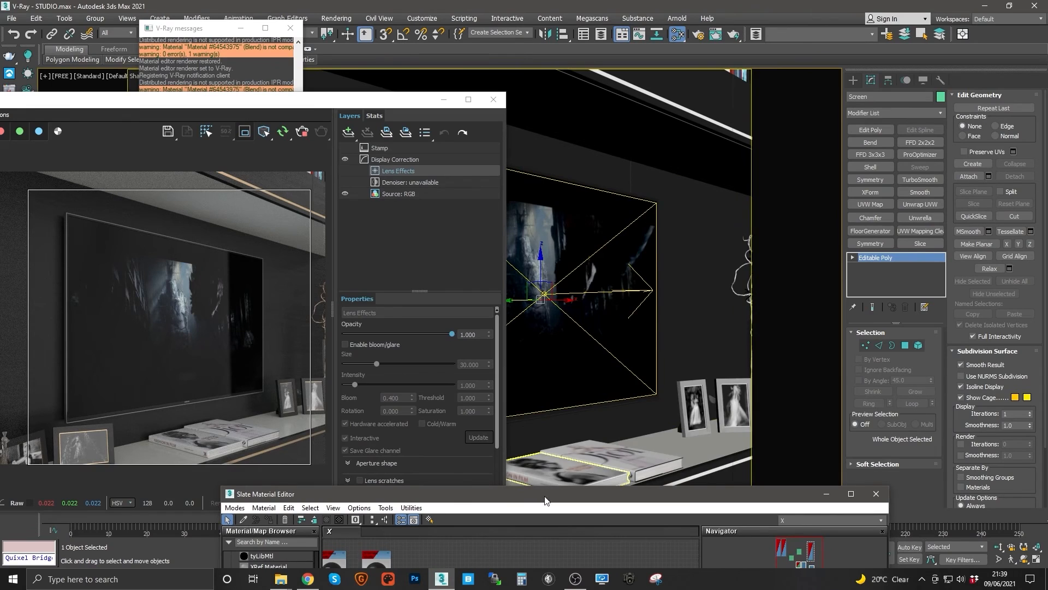
Compare the TV material network with the Screen object's Generate GI and Receive GI settings, then close the material editor
drag(545, 500, 564, 264)
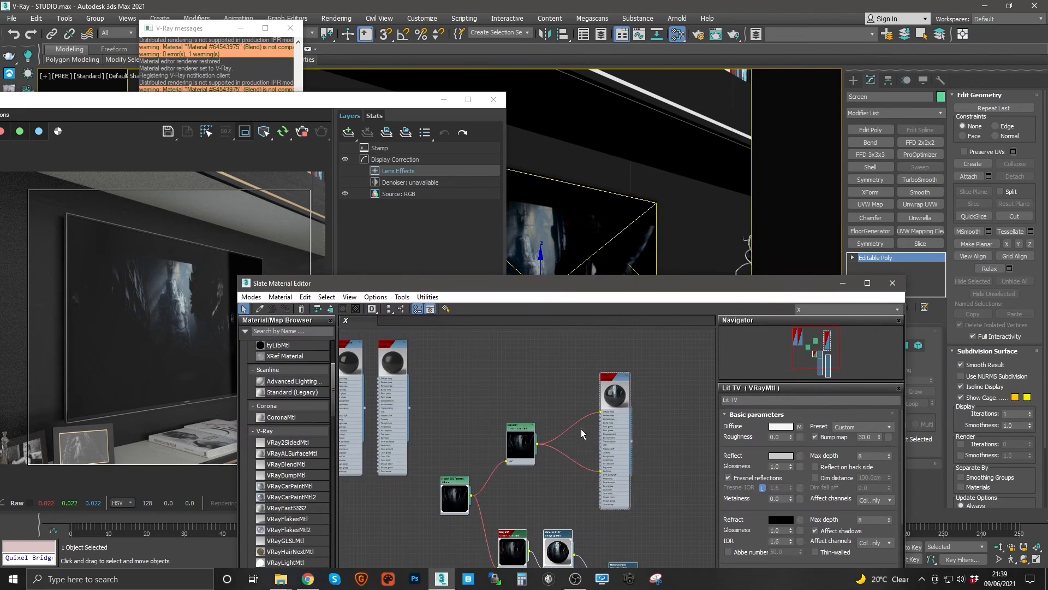
middle_drag(581, 430, 565, 379)
right_click(549, 234)
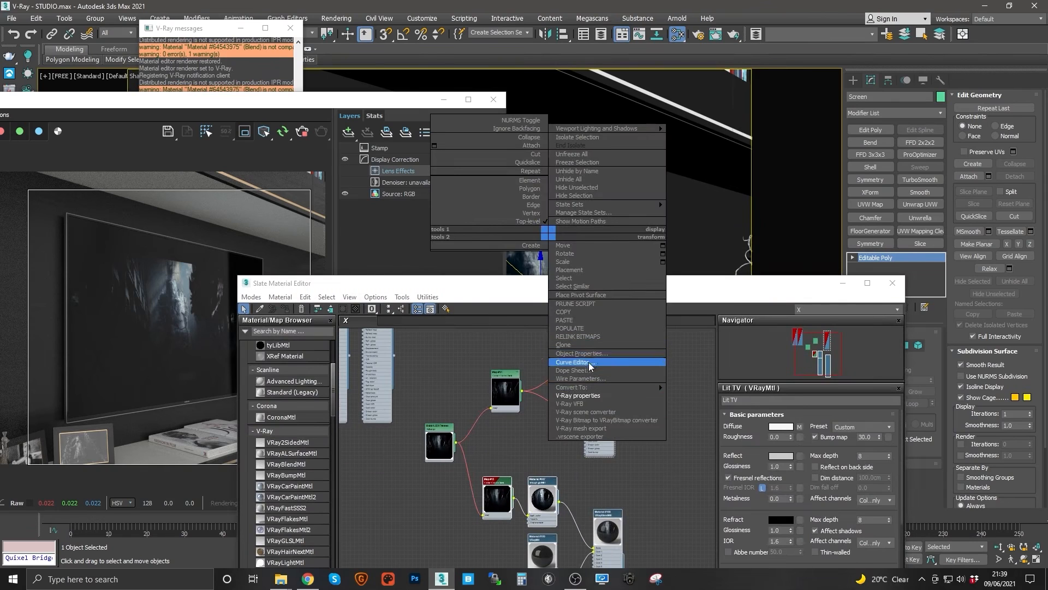
click(578, 395)
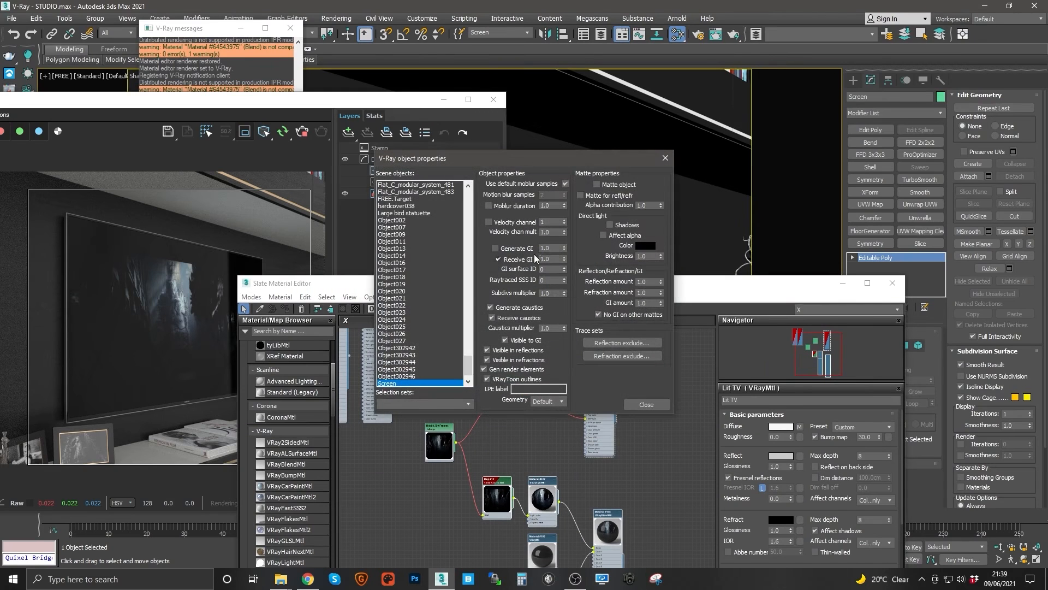
click(637, 403)
drag(677, 283, 679, 312)
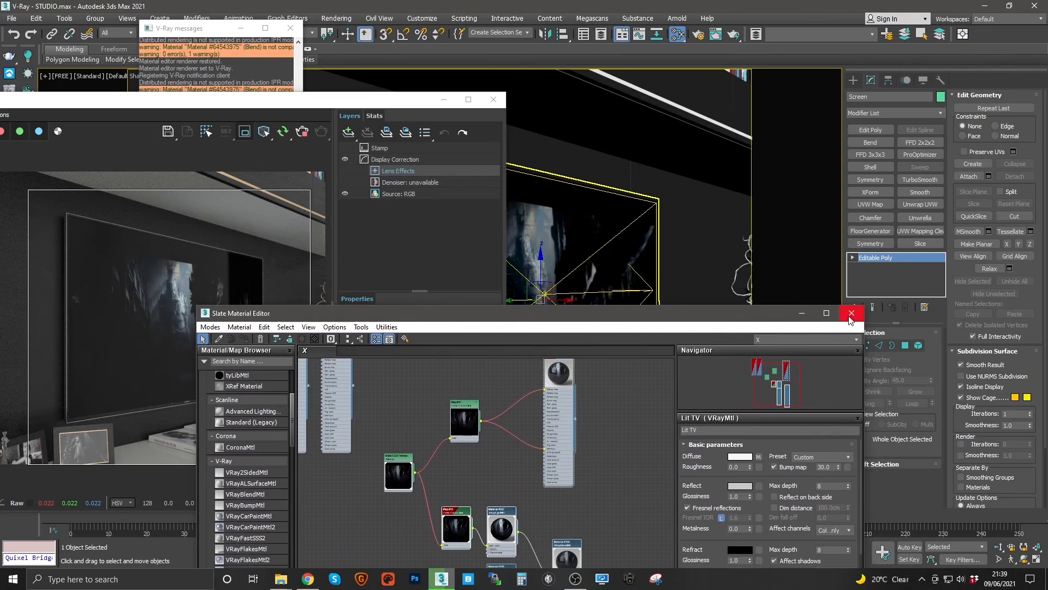
click(851, 313)
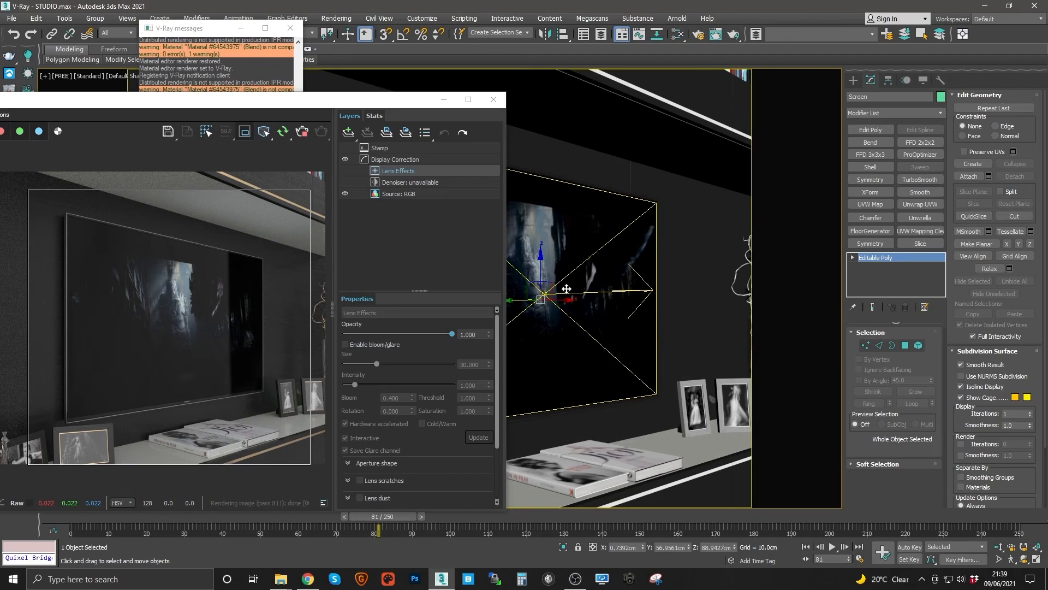
Assign the VRayLightMtl's Color Correction map as the texture of the VRayLight in front of the TV screen
click(564, 279)
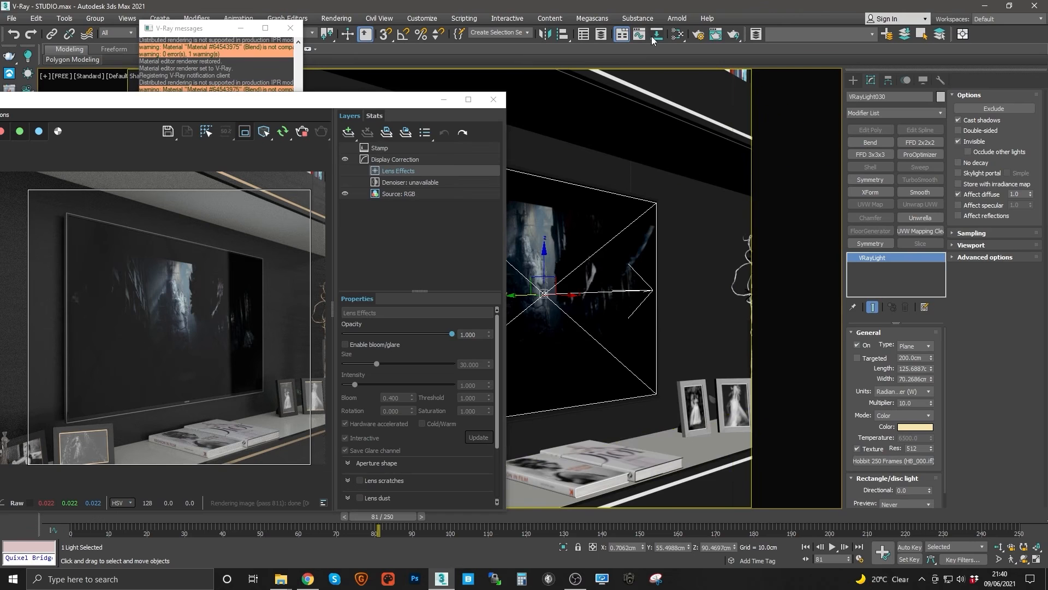
click(677, 34)
drag(551, 321, 454, 95)
scroll(319, 262, up, 5)
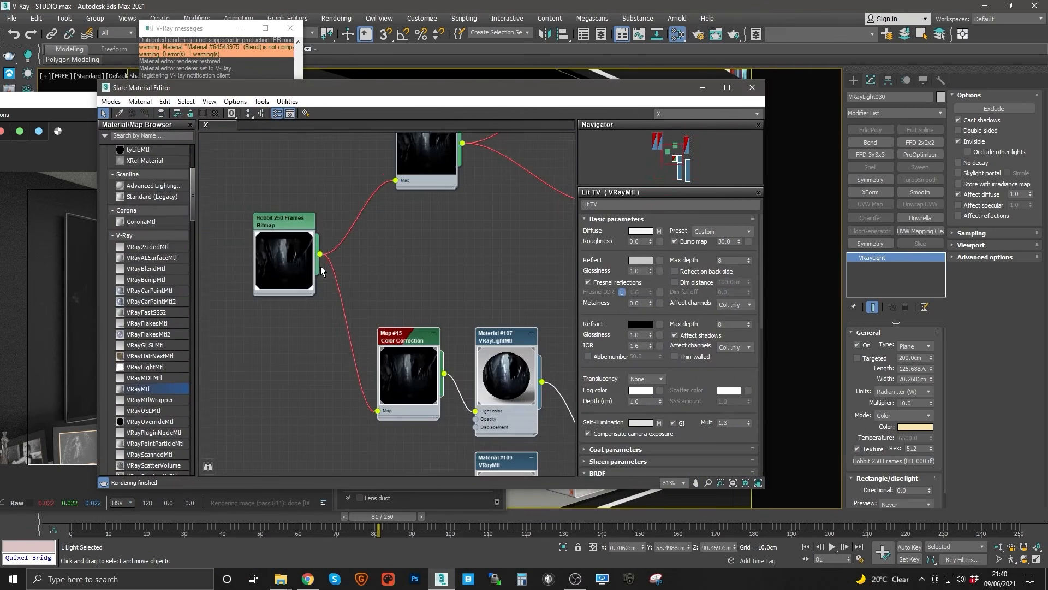
middle_drag(450, 320, 390, 311)
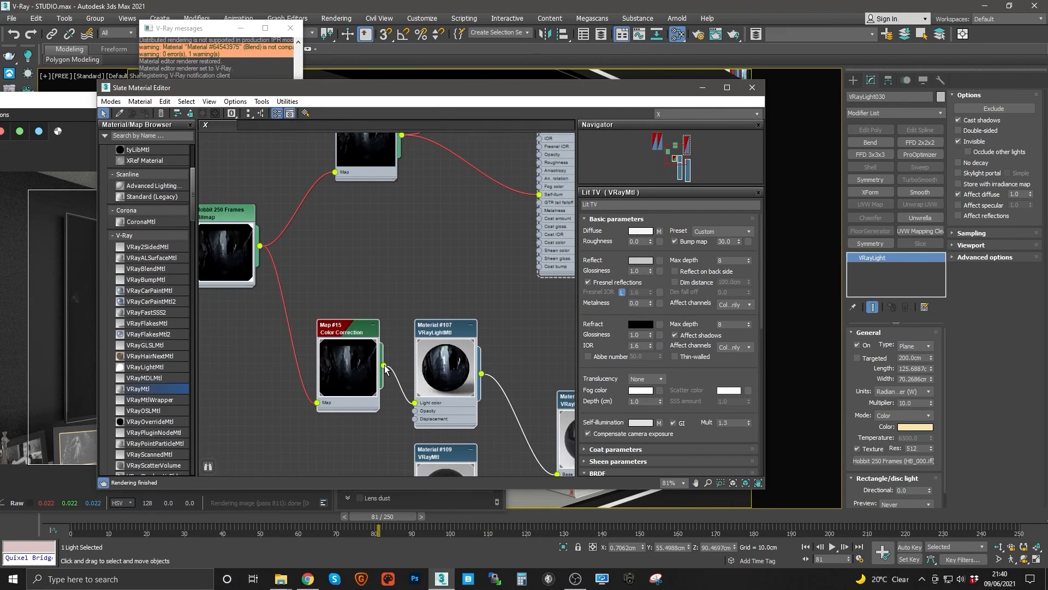
drag(384, 366, 901, 461)
click(498, 321)
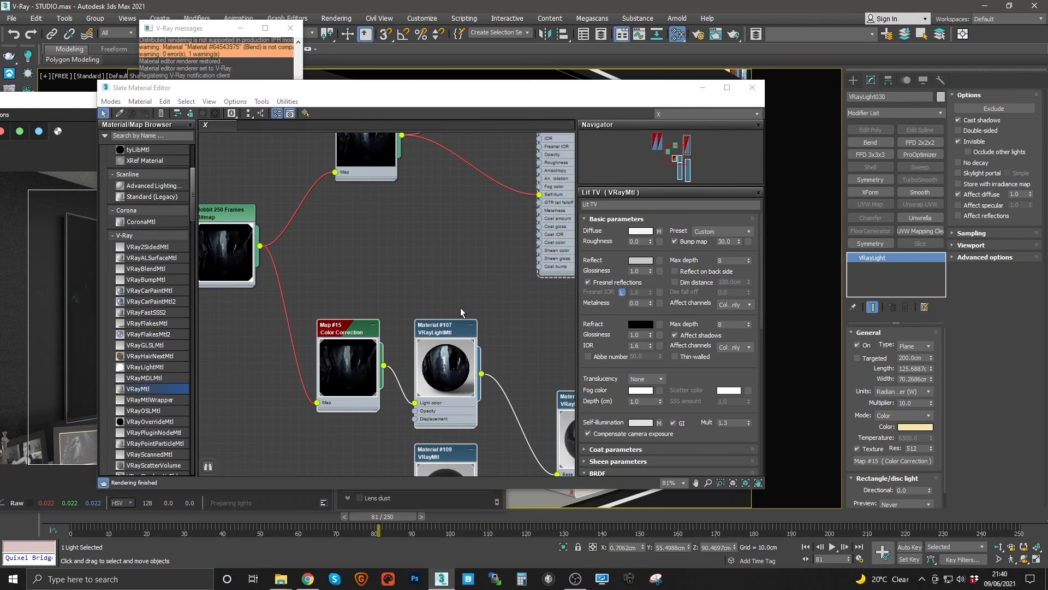
click(703, 88)
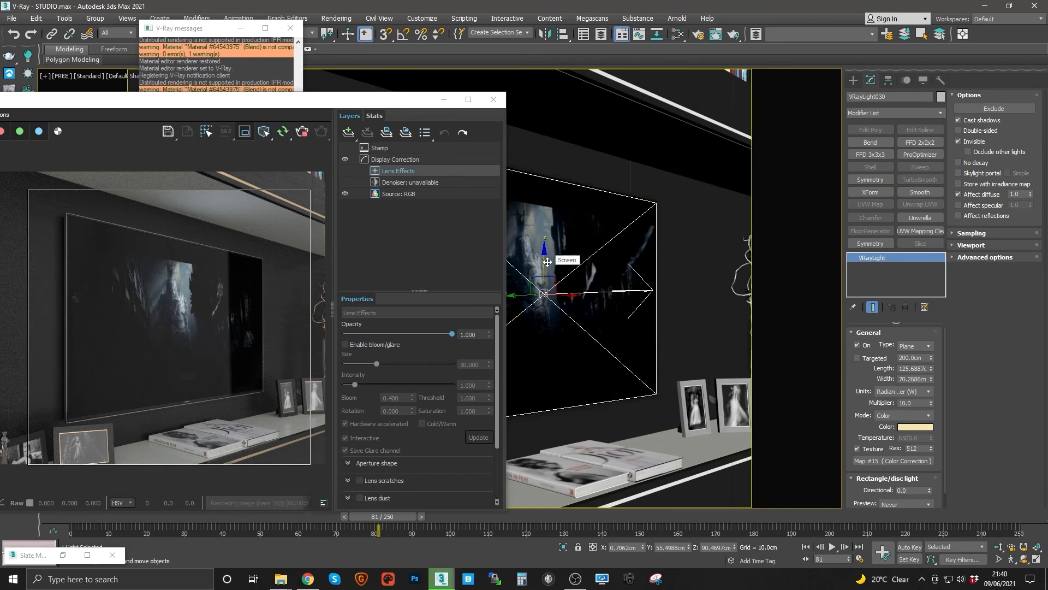
key(m)
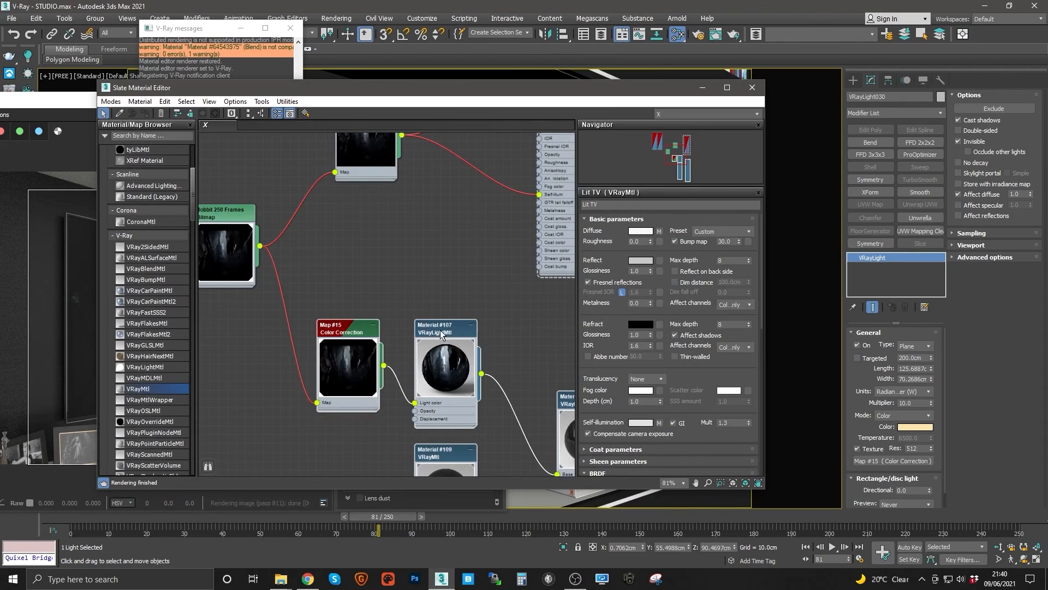
click(703, 87)
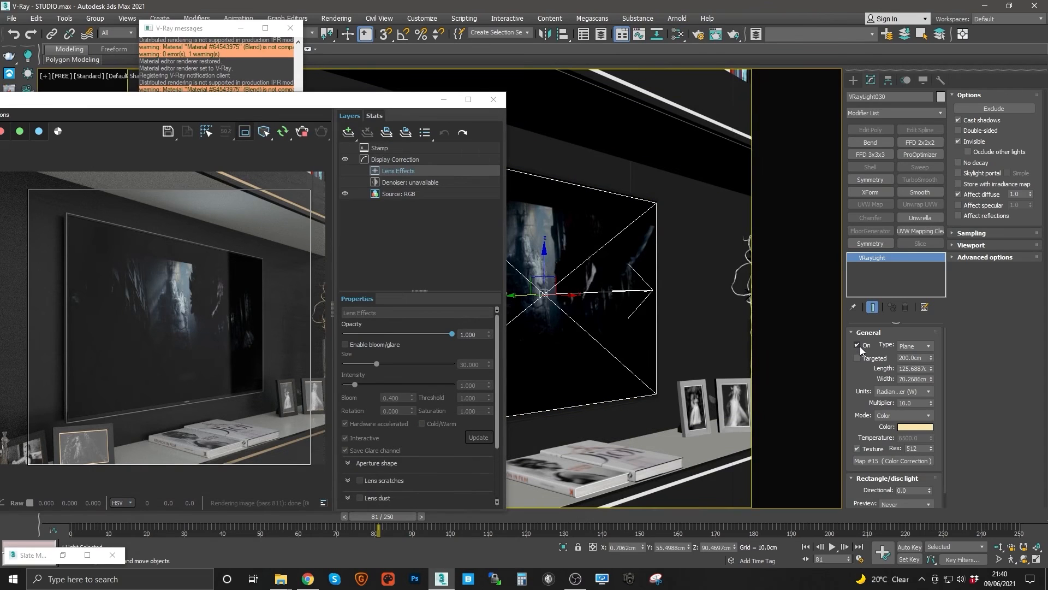
Set the TV light's multiplier to 50 and scrub the timeline to frames 117 and 142 to check the lighting
double_click(913, 403)
text(50)
key(Return)
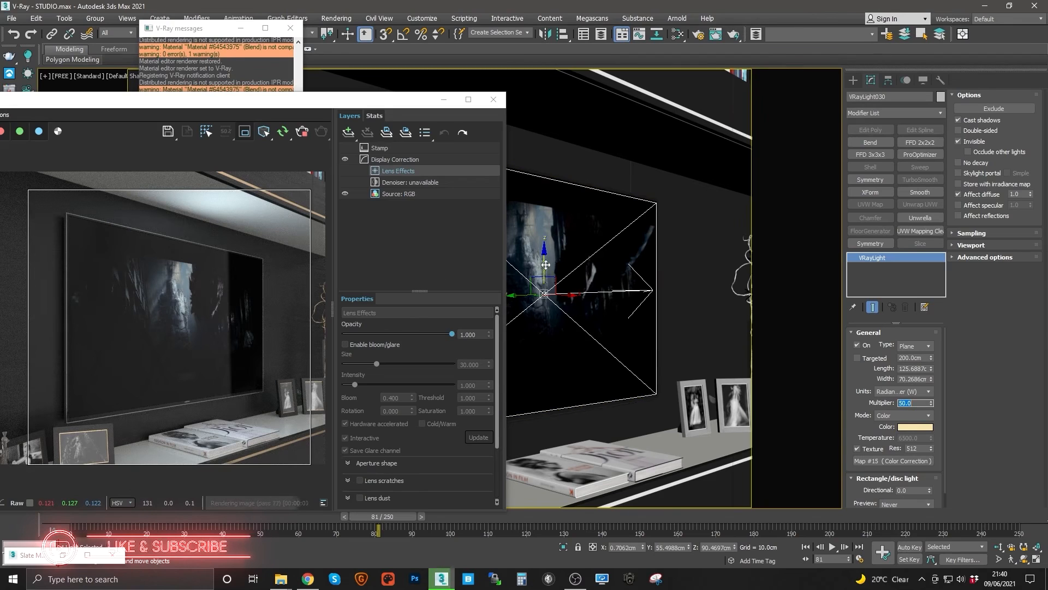
drag(402, 516, 532, 516)
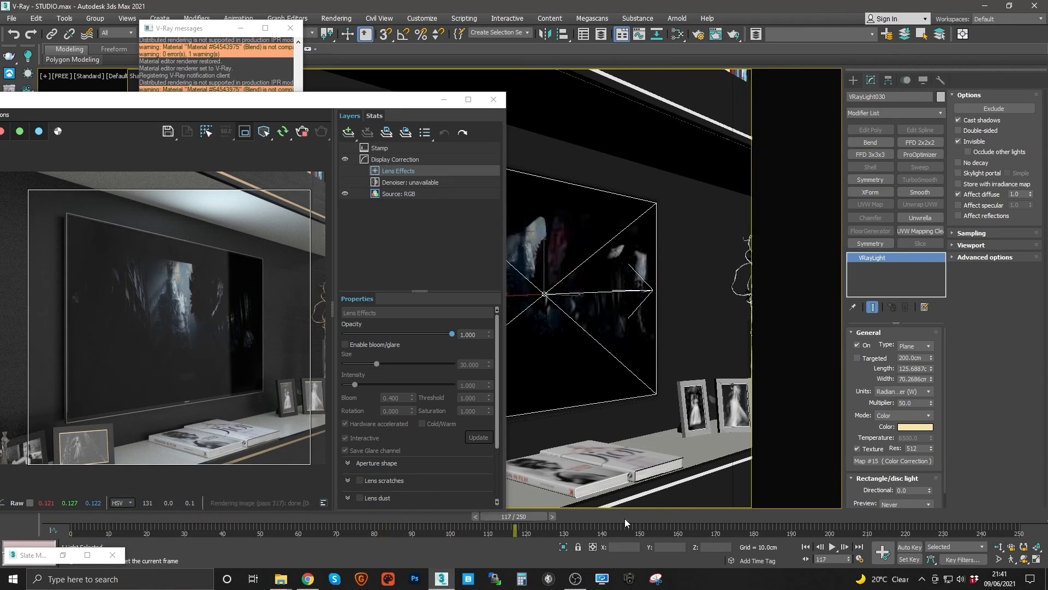
drag(624, 518, 626, 518)
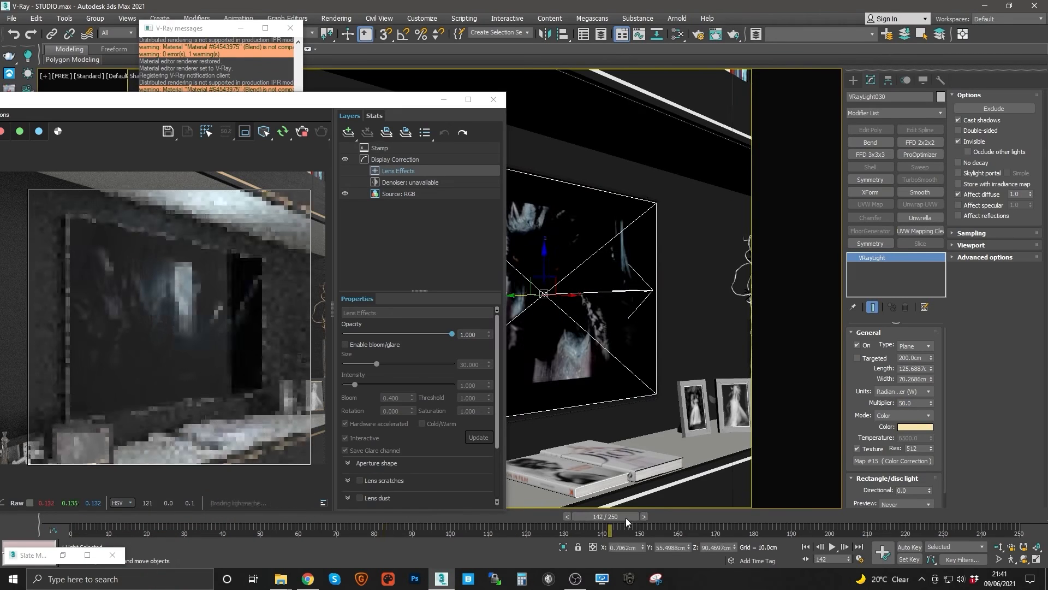
Scrub the timeline to frame 250 and back to frame 0 to check the TV lighting in the interactive render
drag(600, 516, 1010, 520)
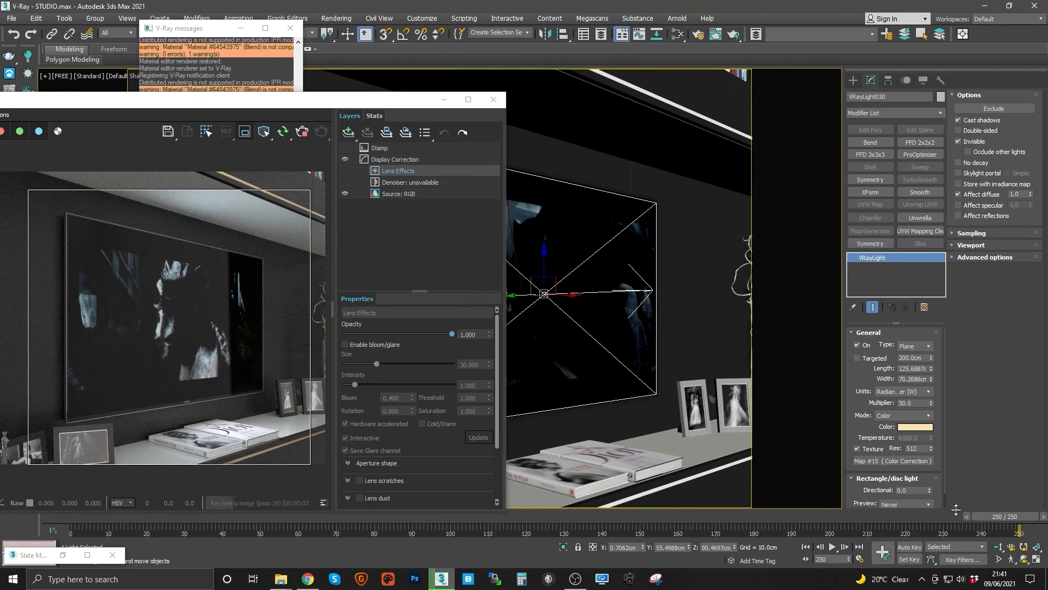
drag(989, 519, 39, 495)
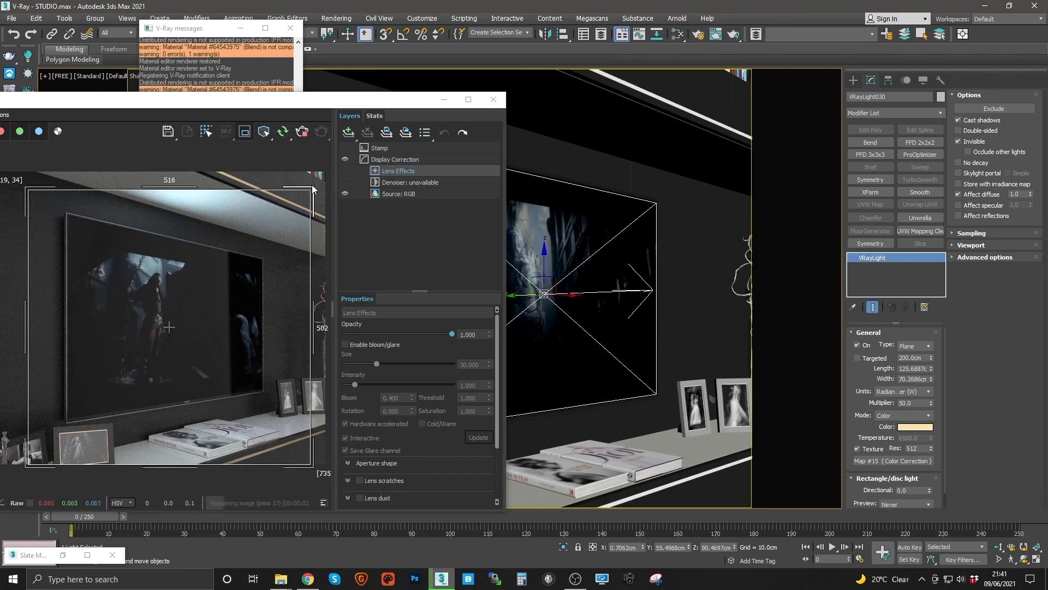
Try TV light multipliers of 20 and 5, settle on 10, and stop the interactive render
double_click(916, 402)
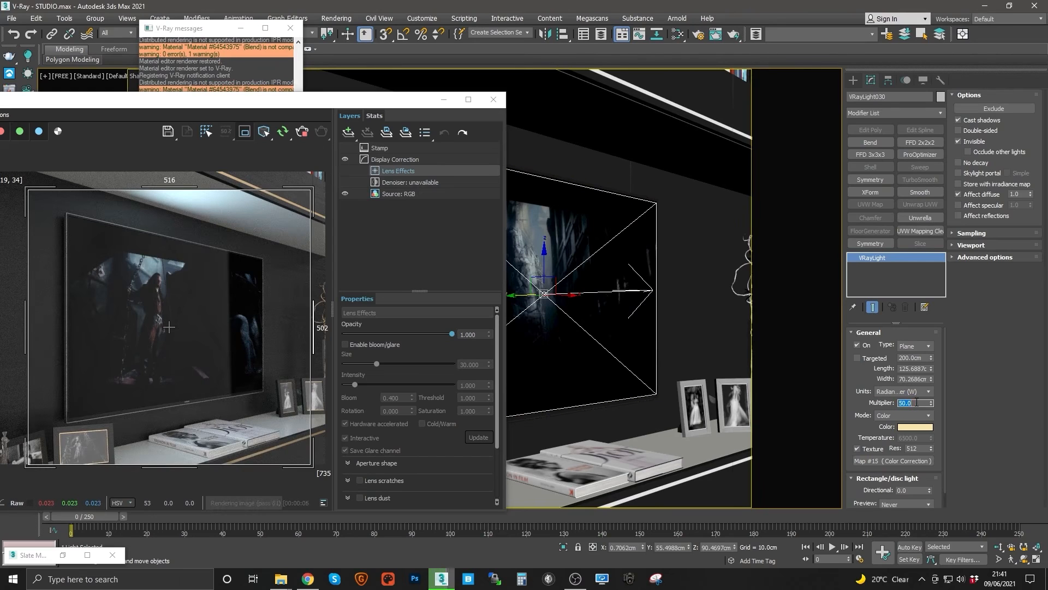
text(20)
key(Return)
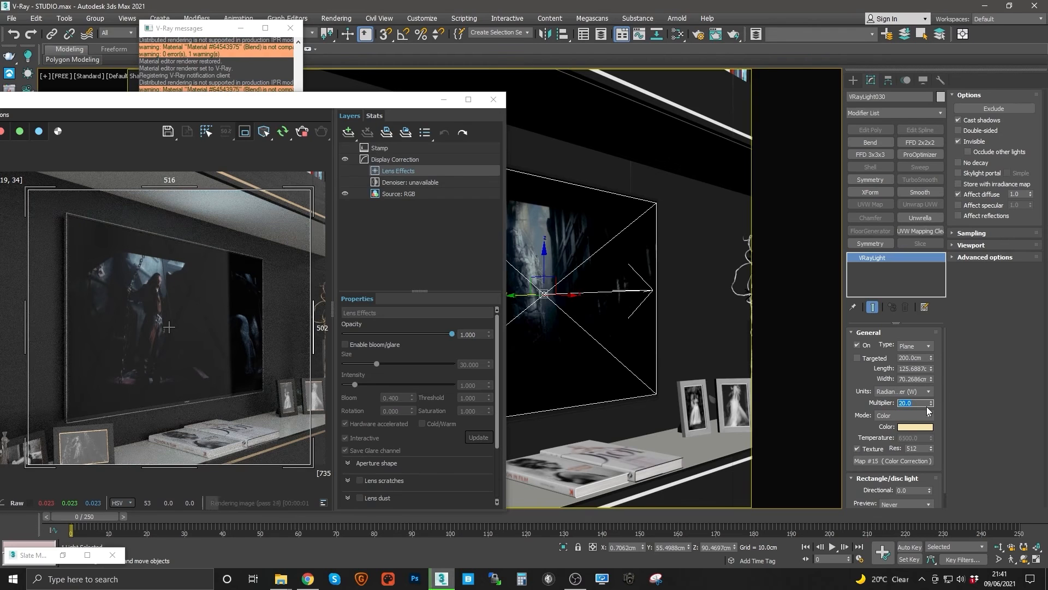
text(5)
key(Return)
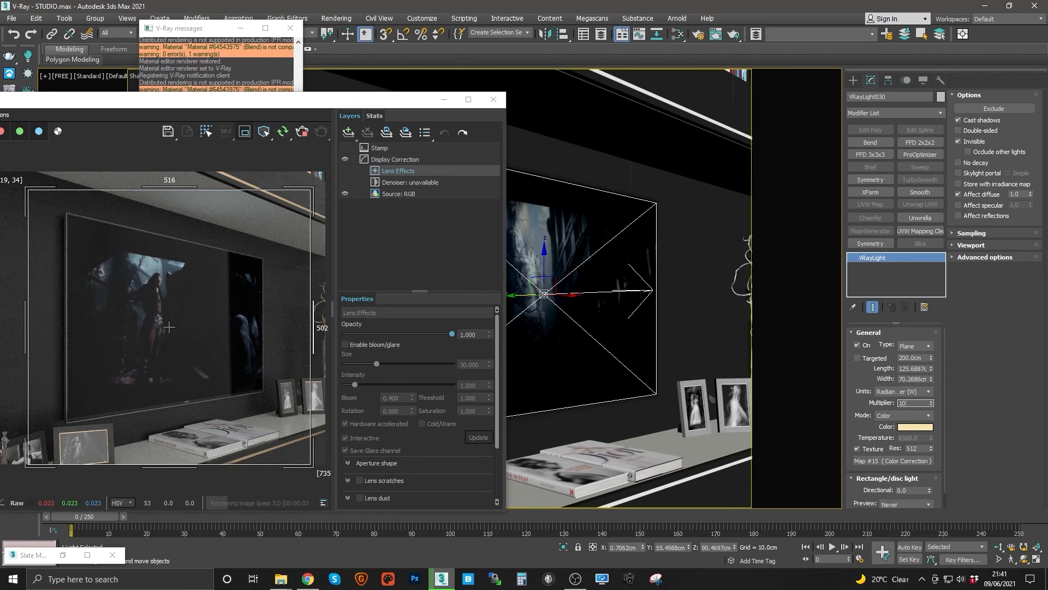
text(10)
key(Return)
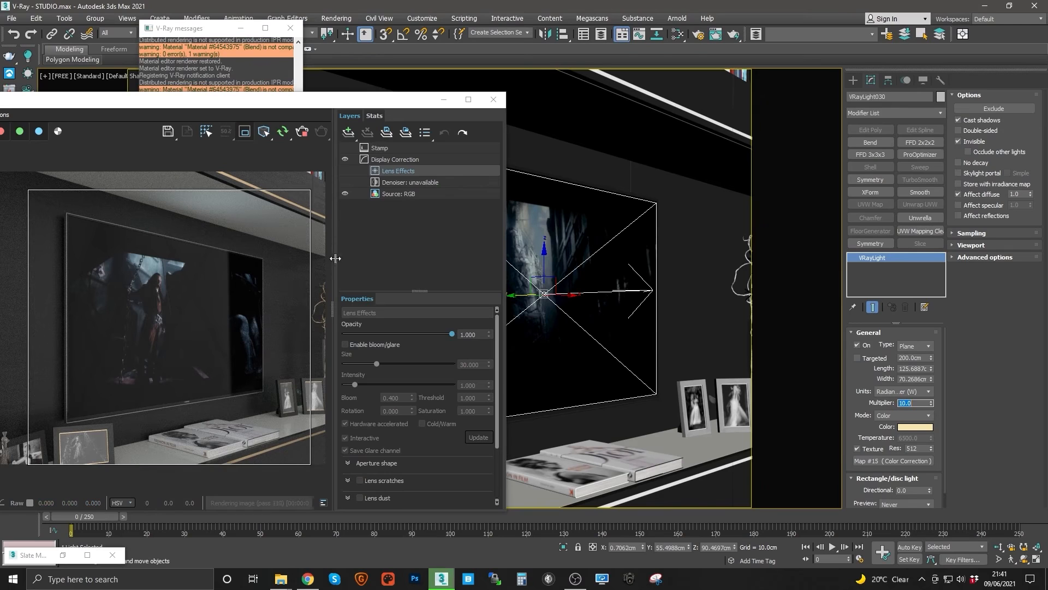
click(302, 132)
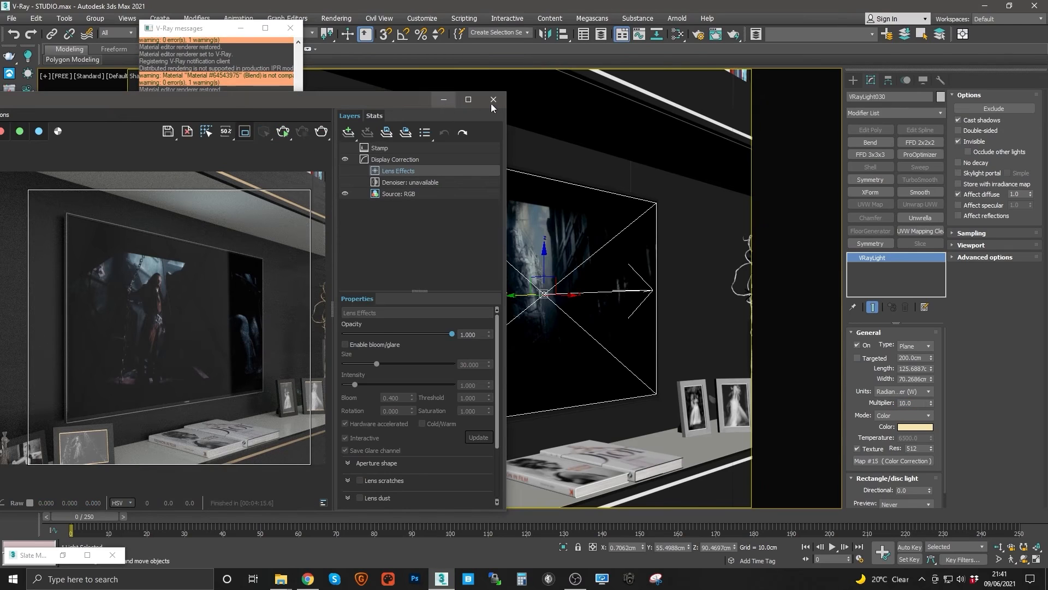